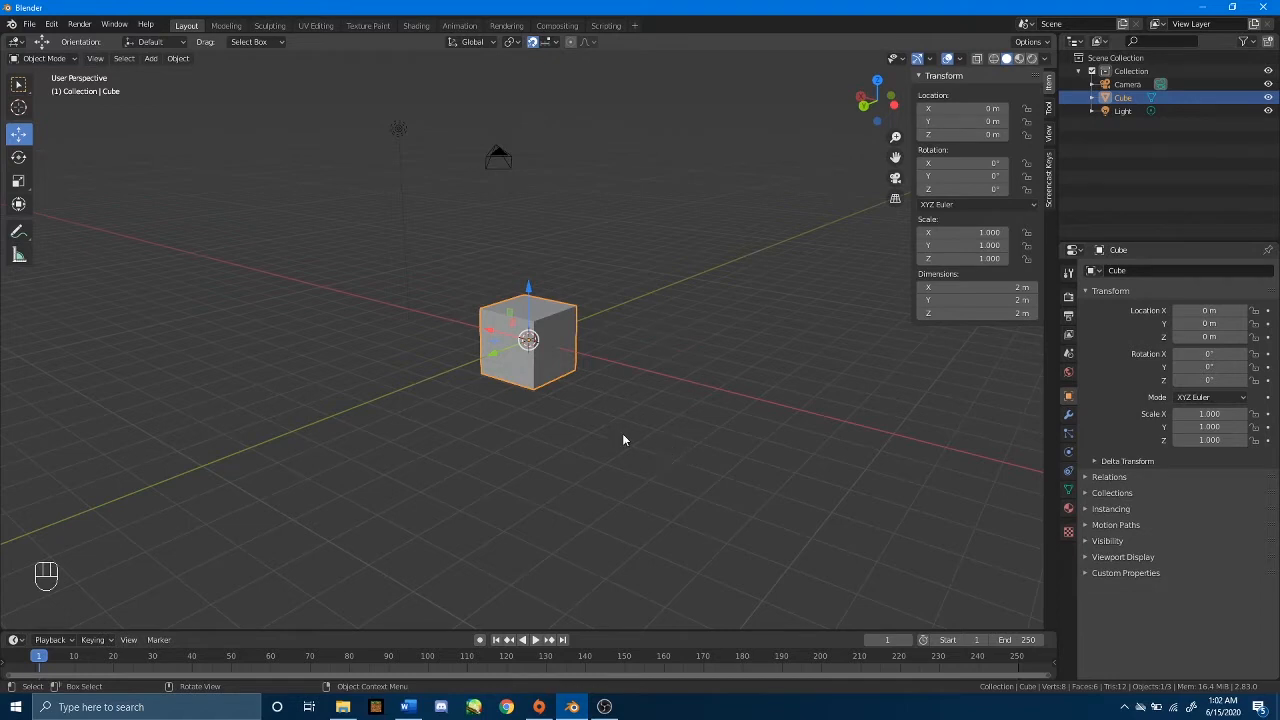
Move the cube up 1 m along the Z axis so its base rests on the ground plane.
middle_click_drag(600, 322, 654, 324)
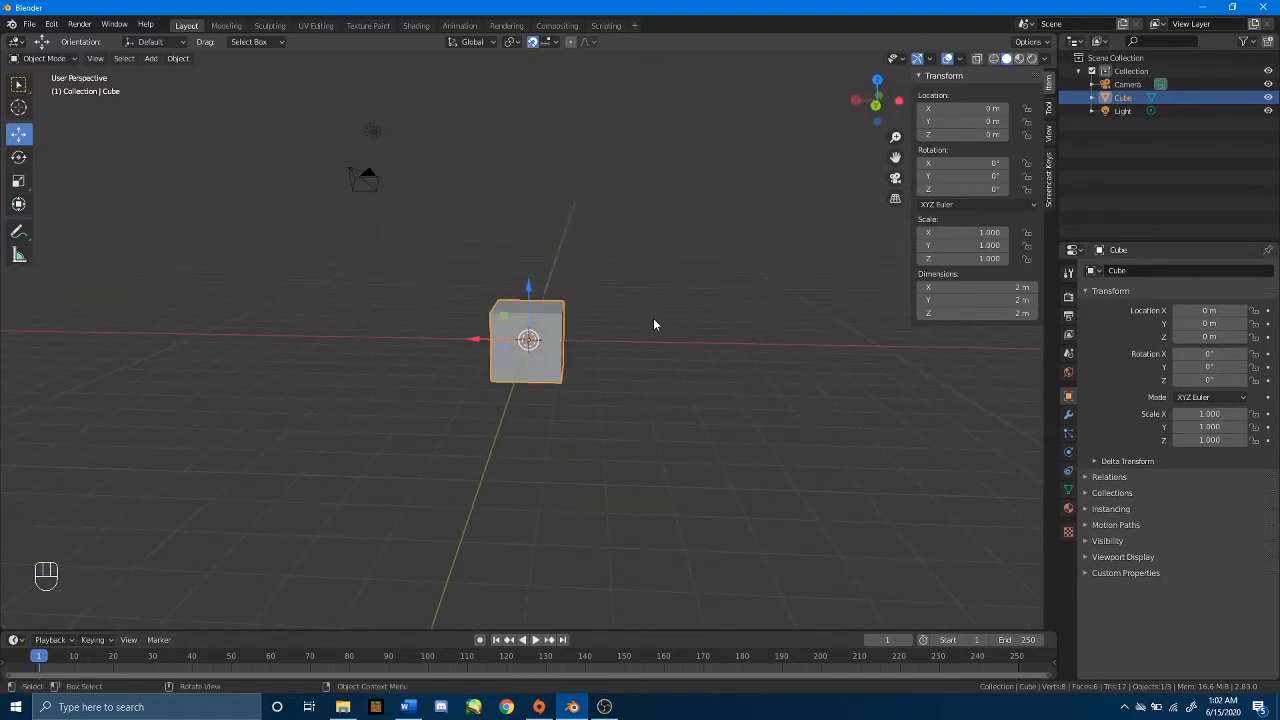
key("KP_1")
scroll(531, 377, "up", 3)
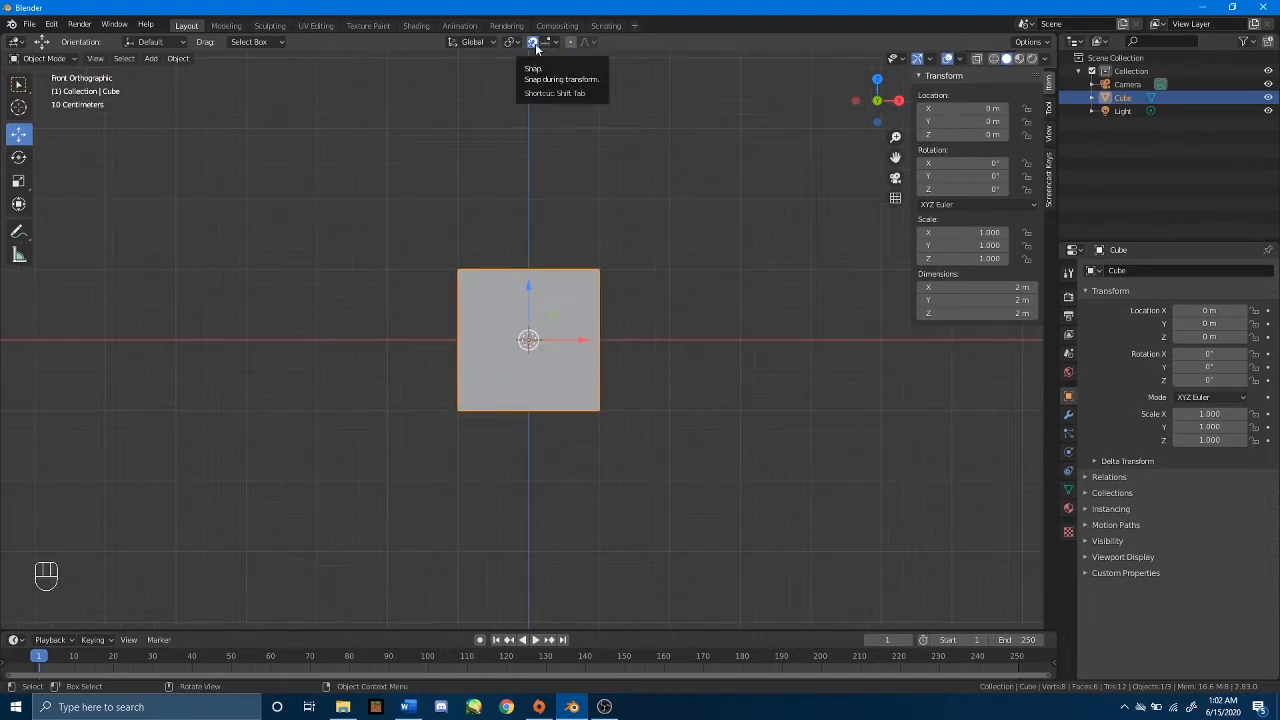
left_click_drag(528, 288, 529, 214)
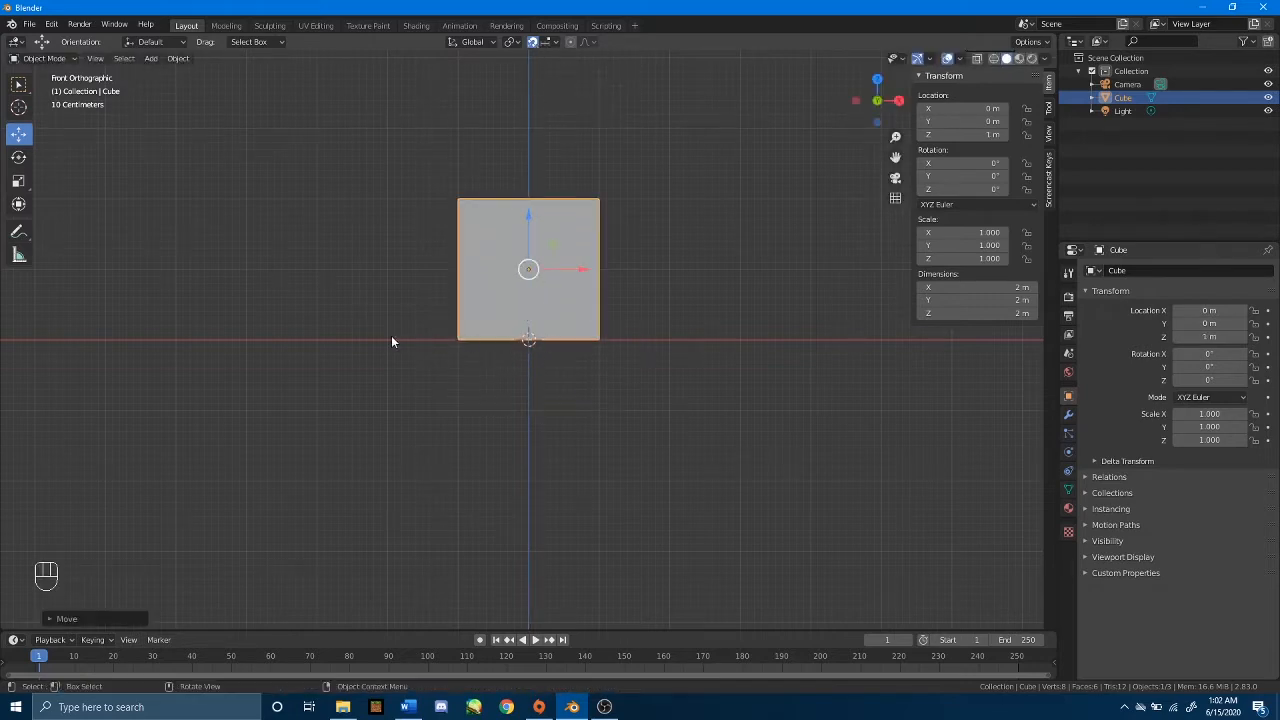
Add a centred vertical loop cut to the cube in Edit Mode, splitting it into two halves along X.
middle_click_drag(764, 263, 571, 310)
scroll(635, 300, "down", 4)
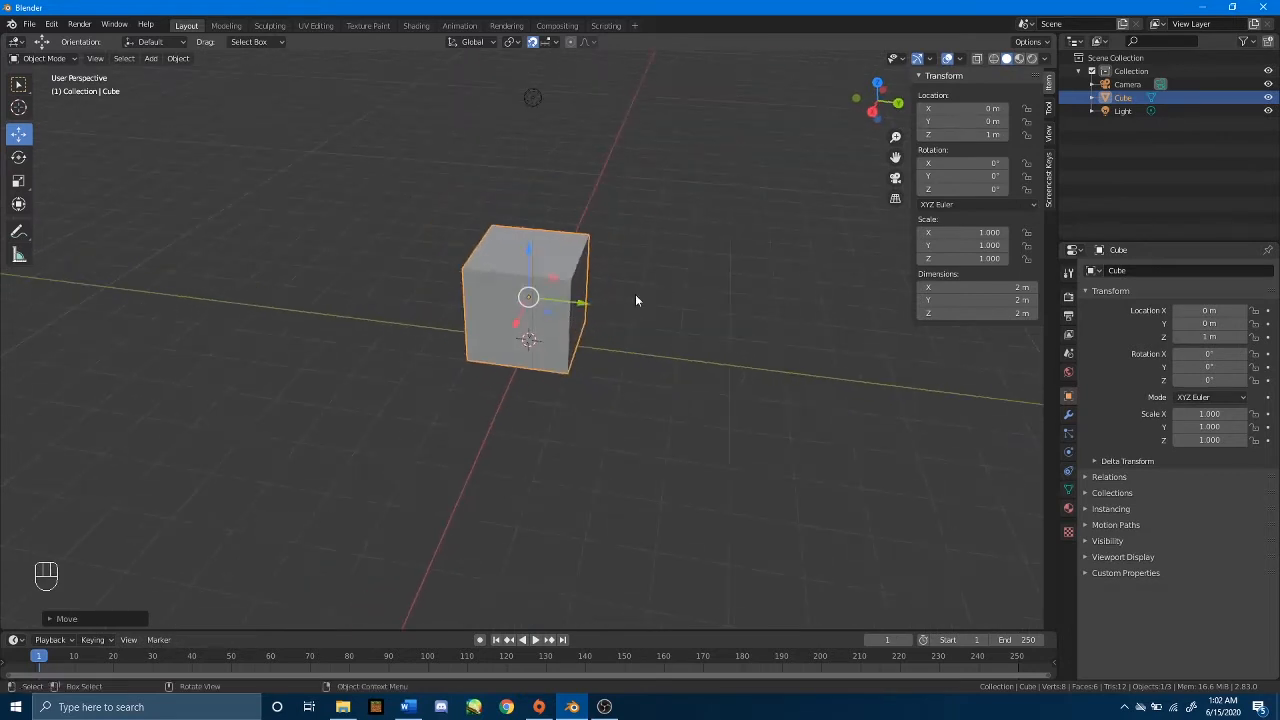
middle_click_drag(709, 282, 608, 279)
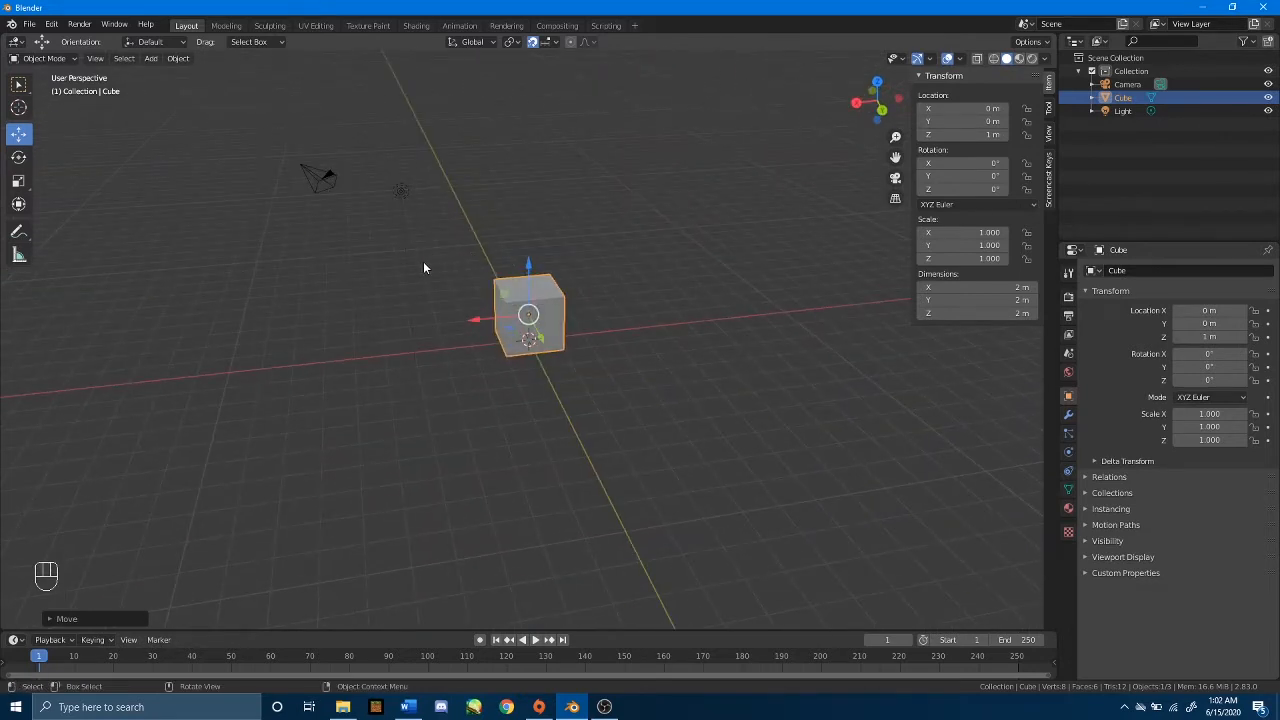
key("Tab")
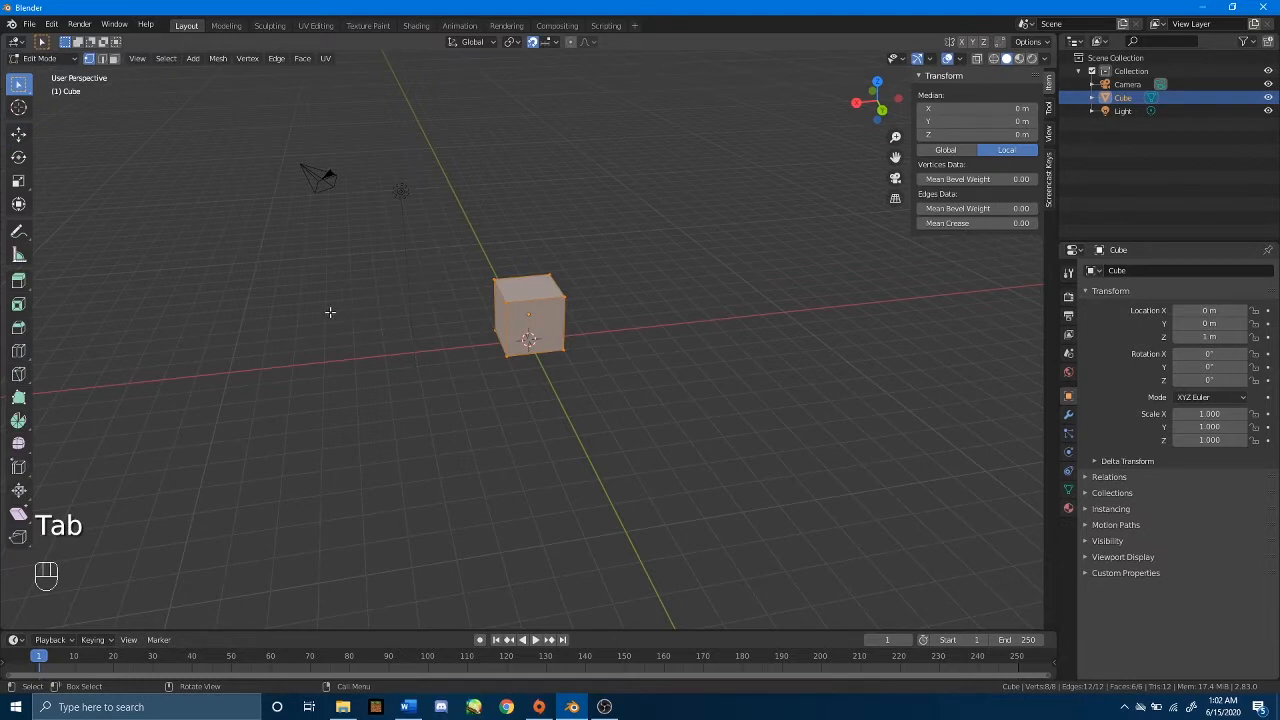
key("ctrl+r")
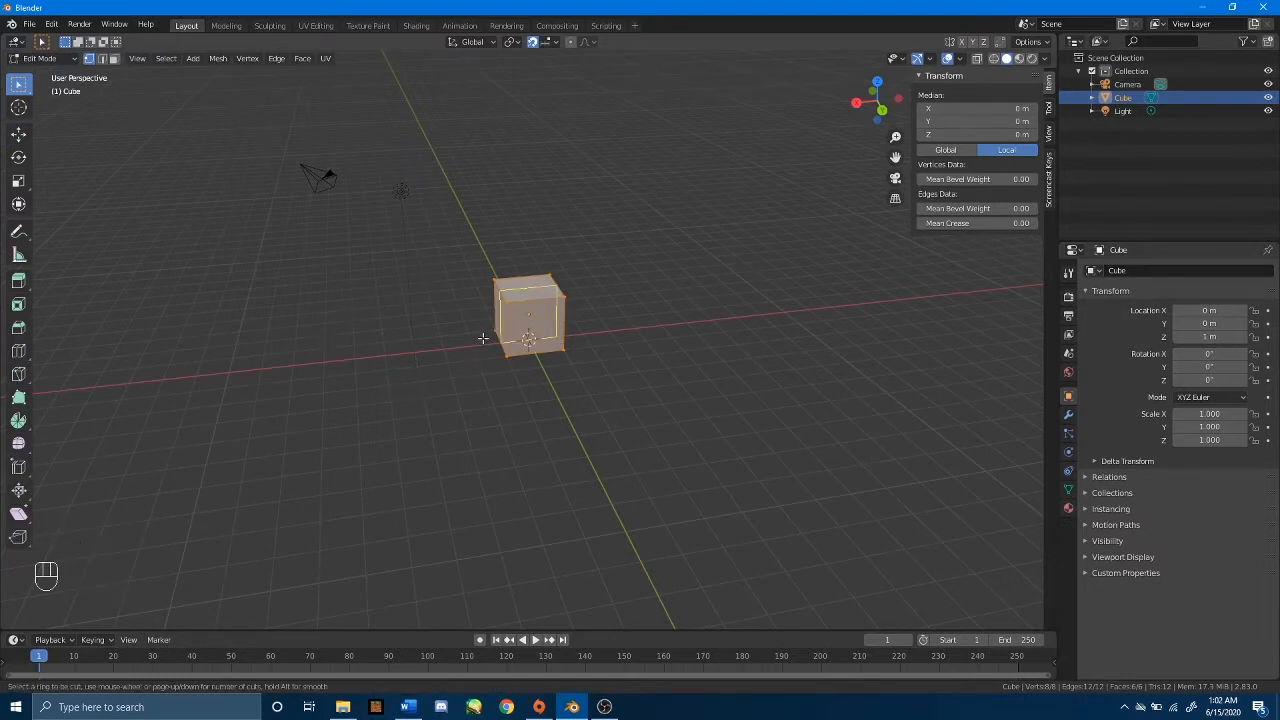
left_click(536, 313)
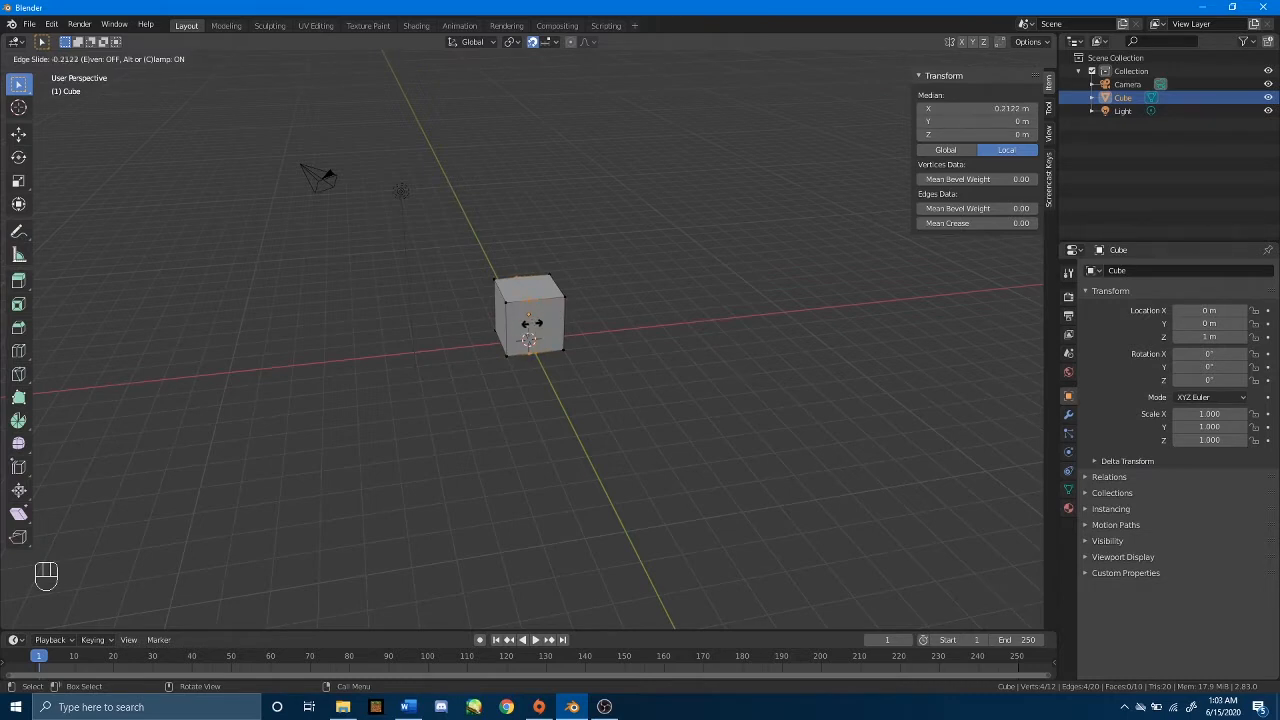
right_click(531, 323)
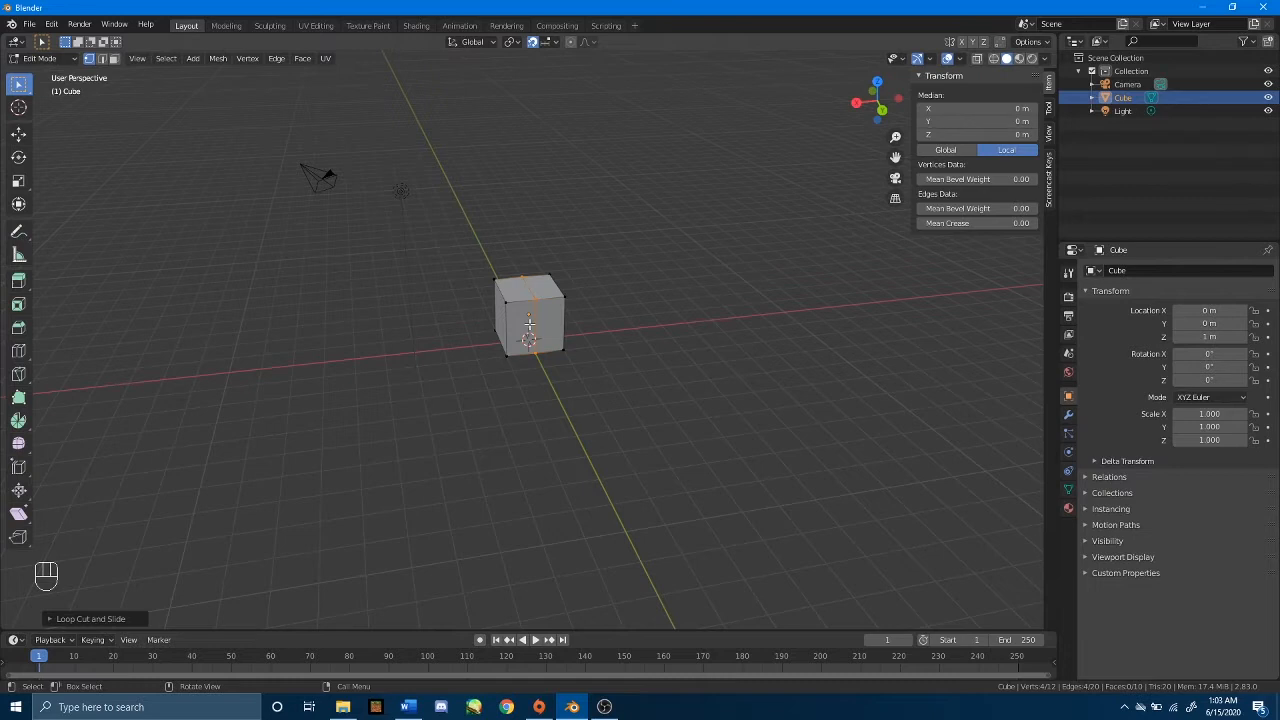
key("Return")
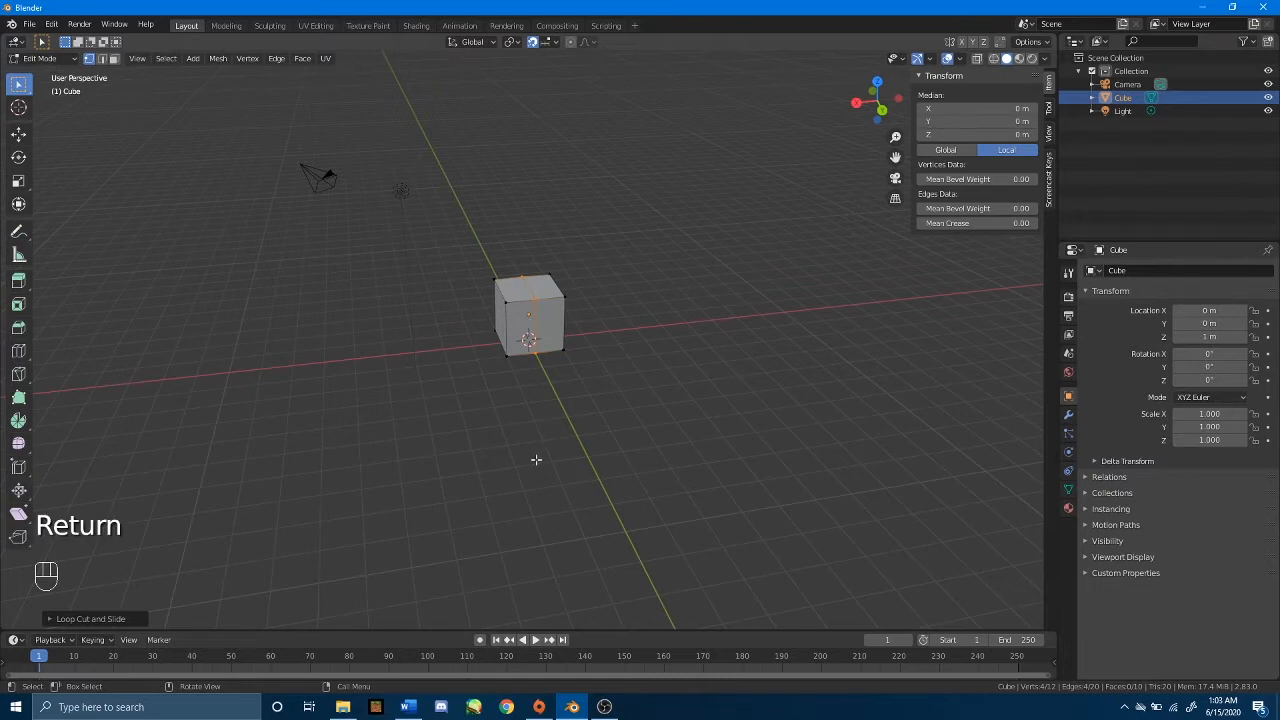
left_click(536, 458)
Switch the cube's mesh selection to face mode.
middle_click_drag(745, 270, 695, 283)
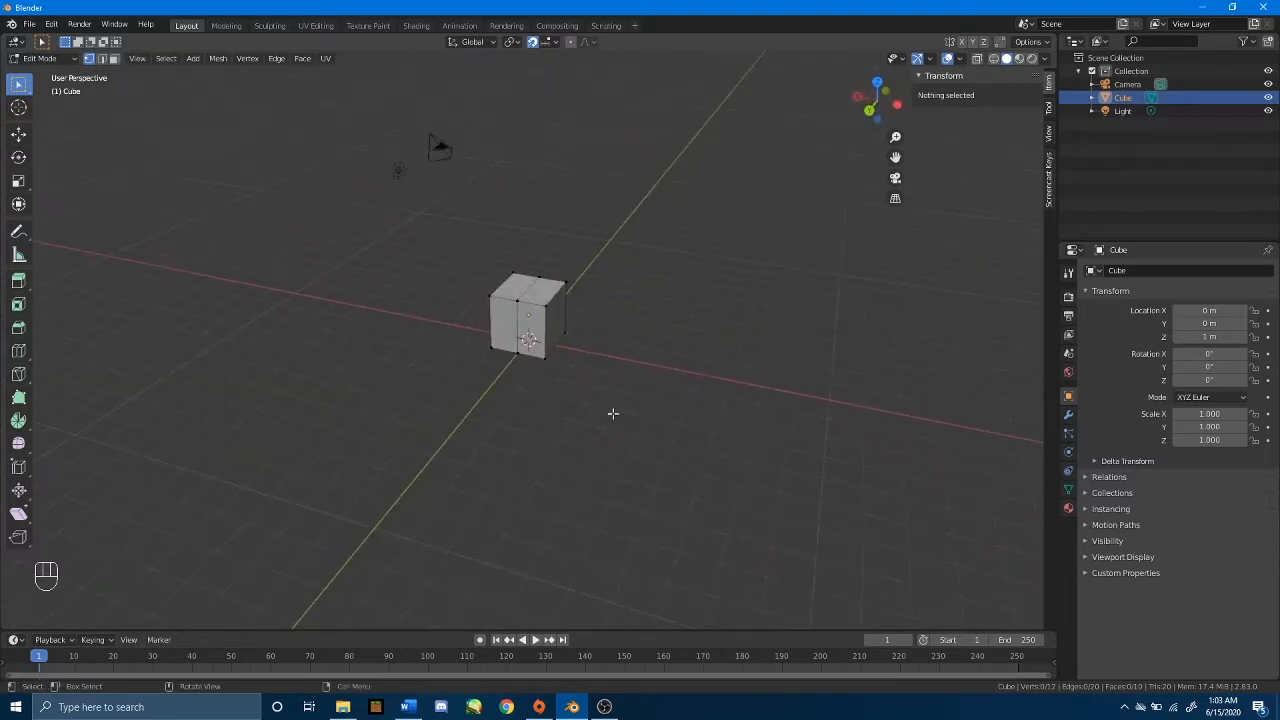
middle_click_drag(608, 409, 566, 334)
left_click(115, 60)
left_click(566, 326)
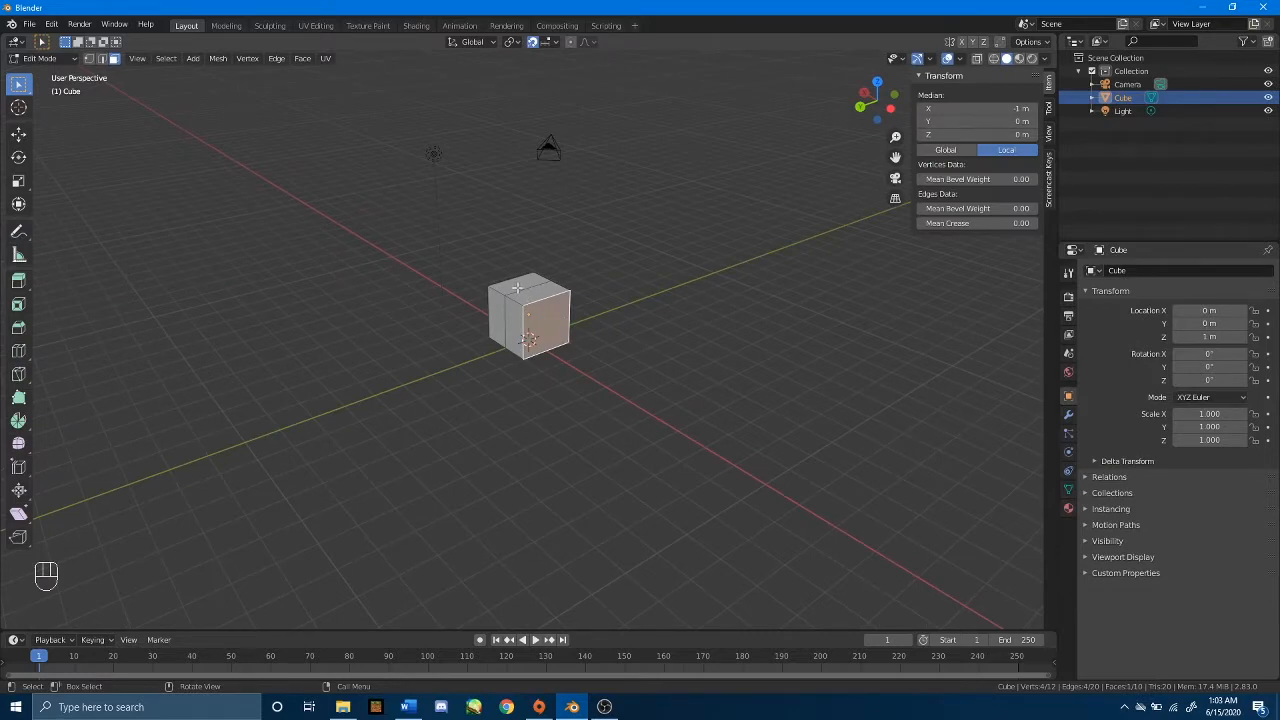
key("alt")
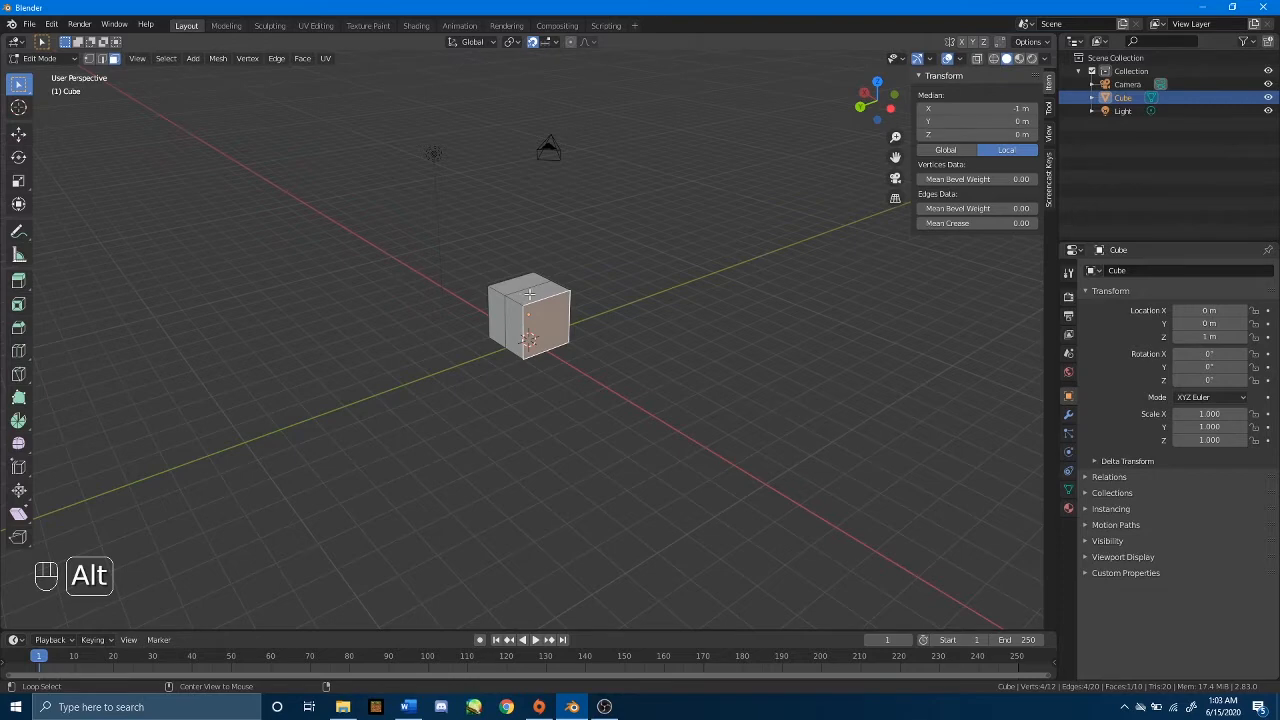
left_click(530, 293, "alt")
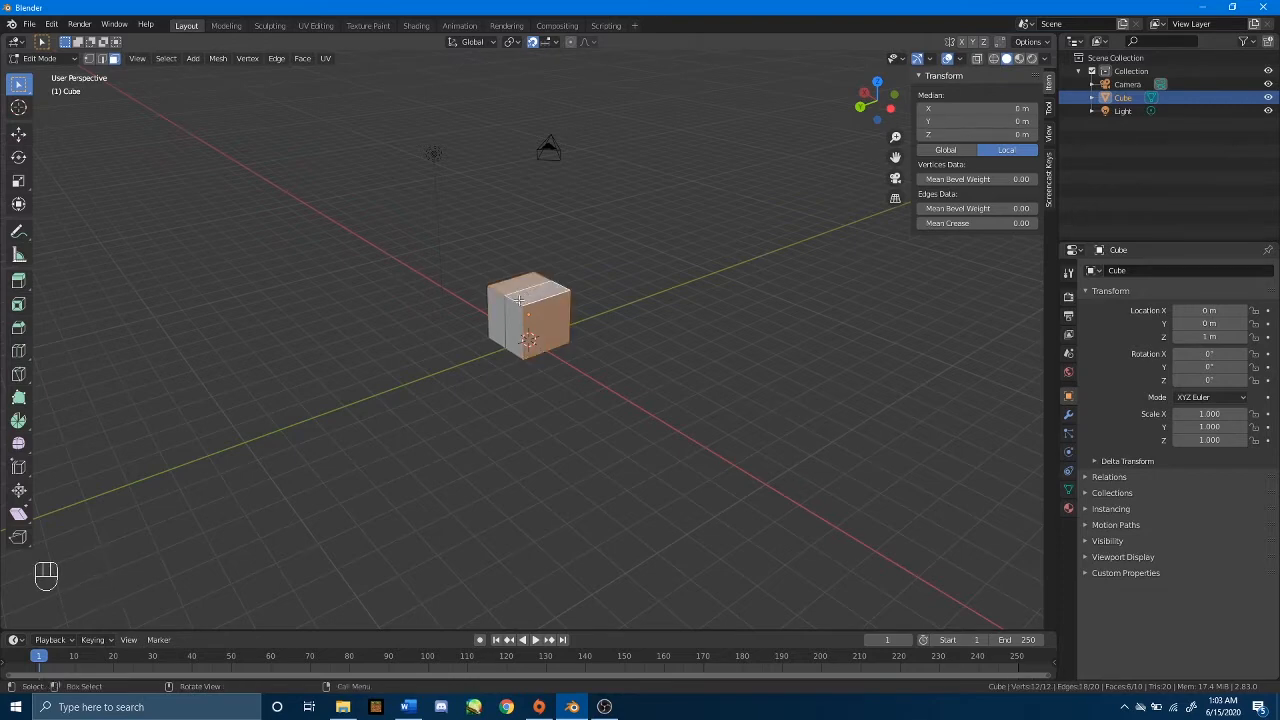
key("ctrl+z")
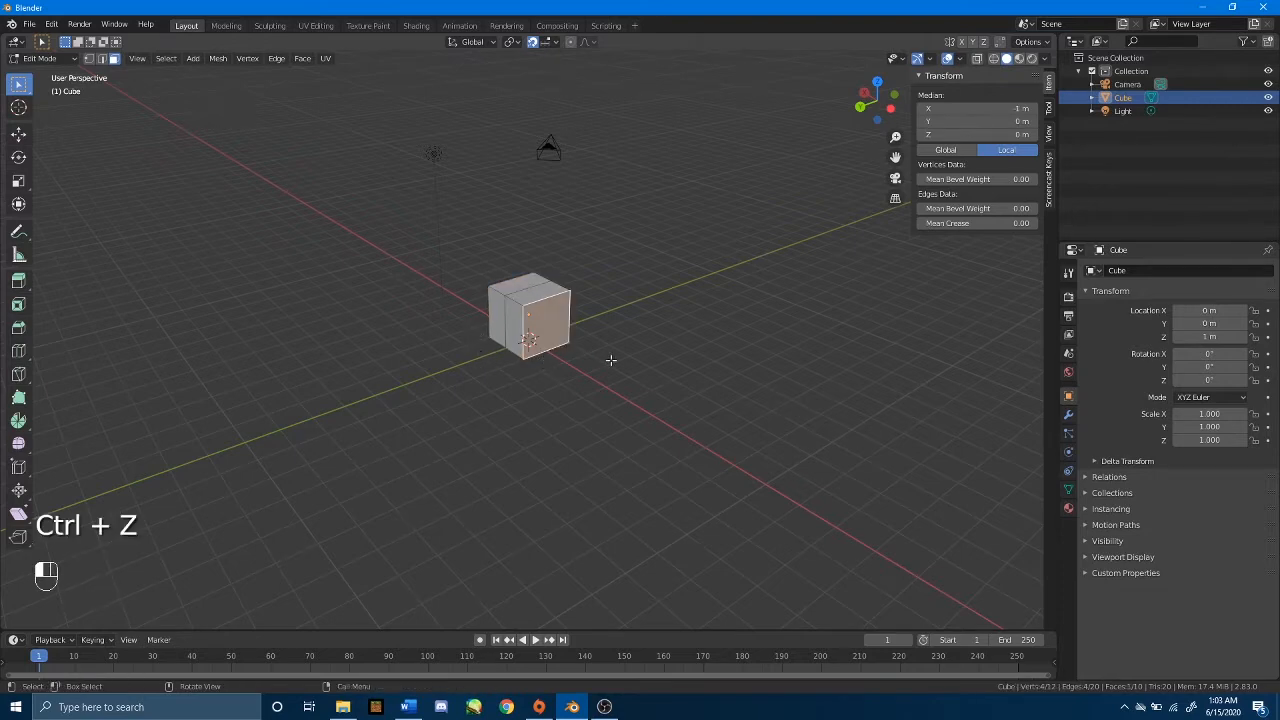
left_click(611, 360)
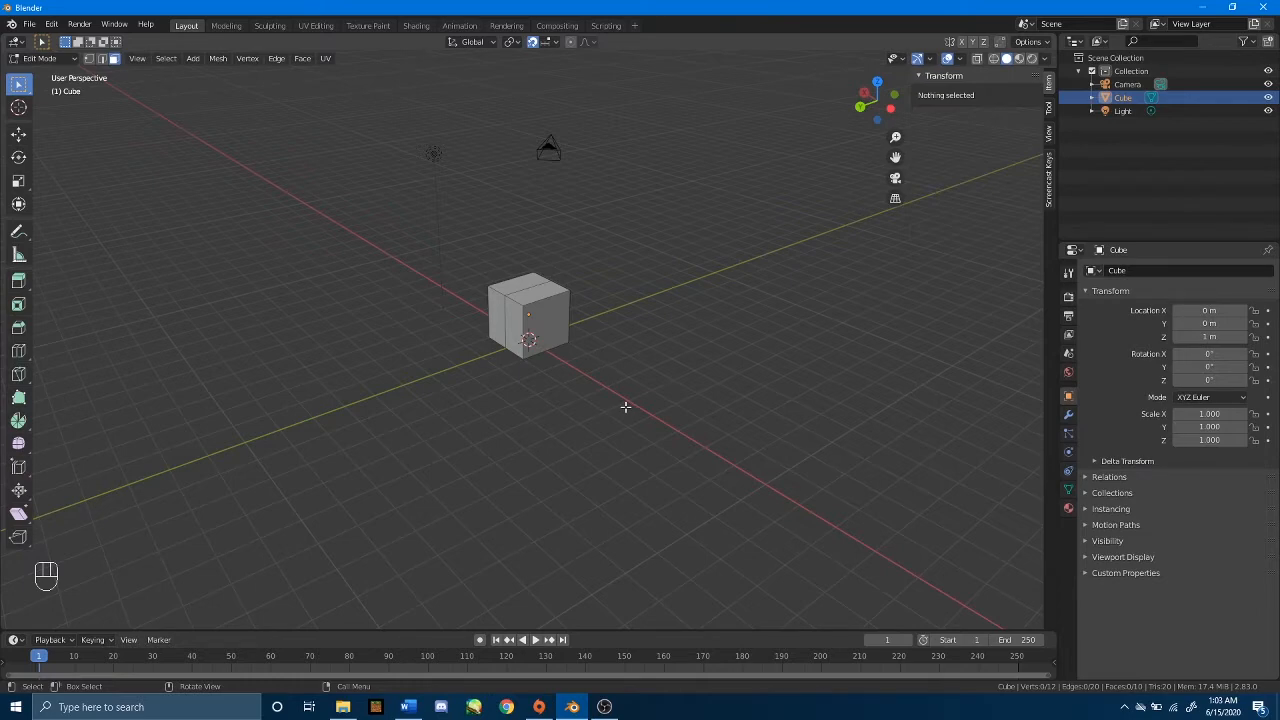
left_click(556, 342)
left_click(535, 293, "shift")
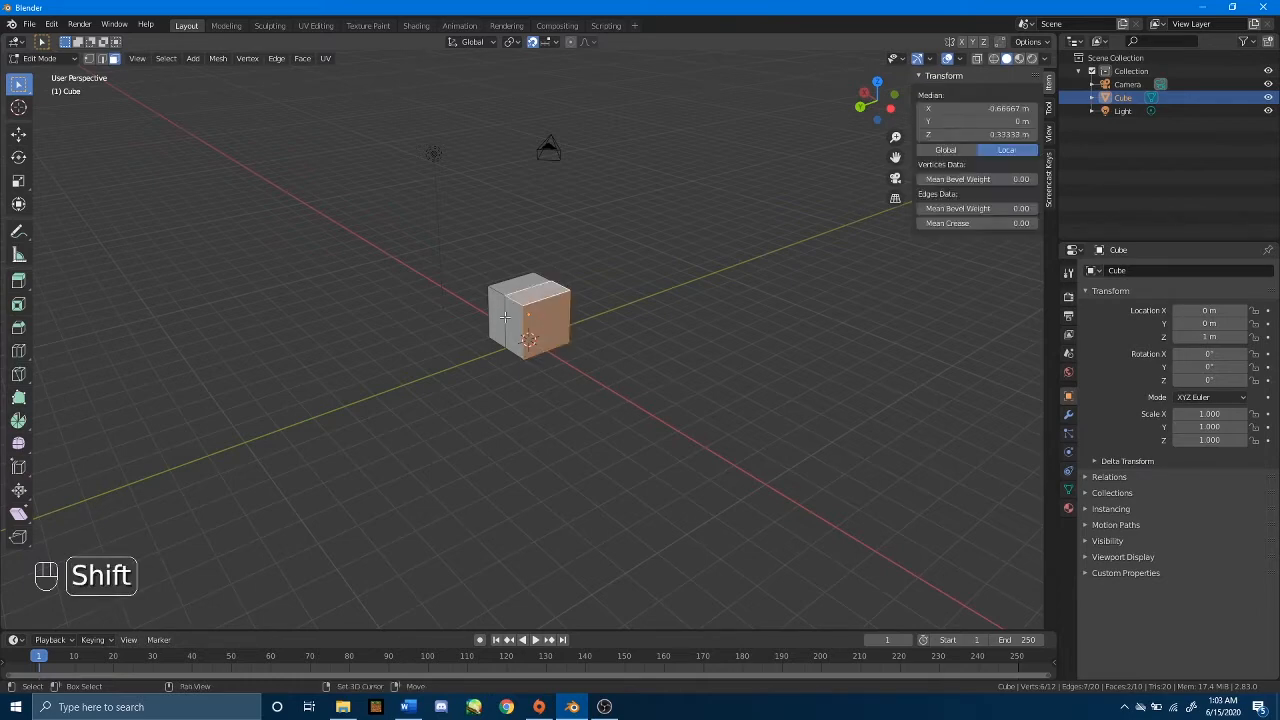
left_click(507, 319, "shift")
middle_click_drag(582, 381, 534, 240, "shift")
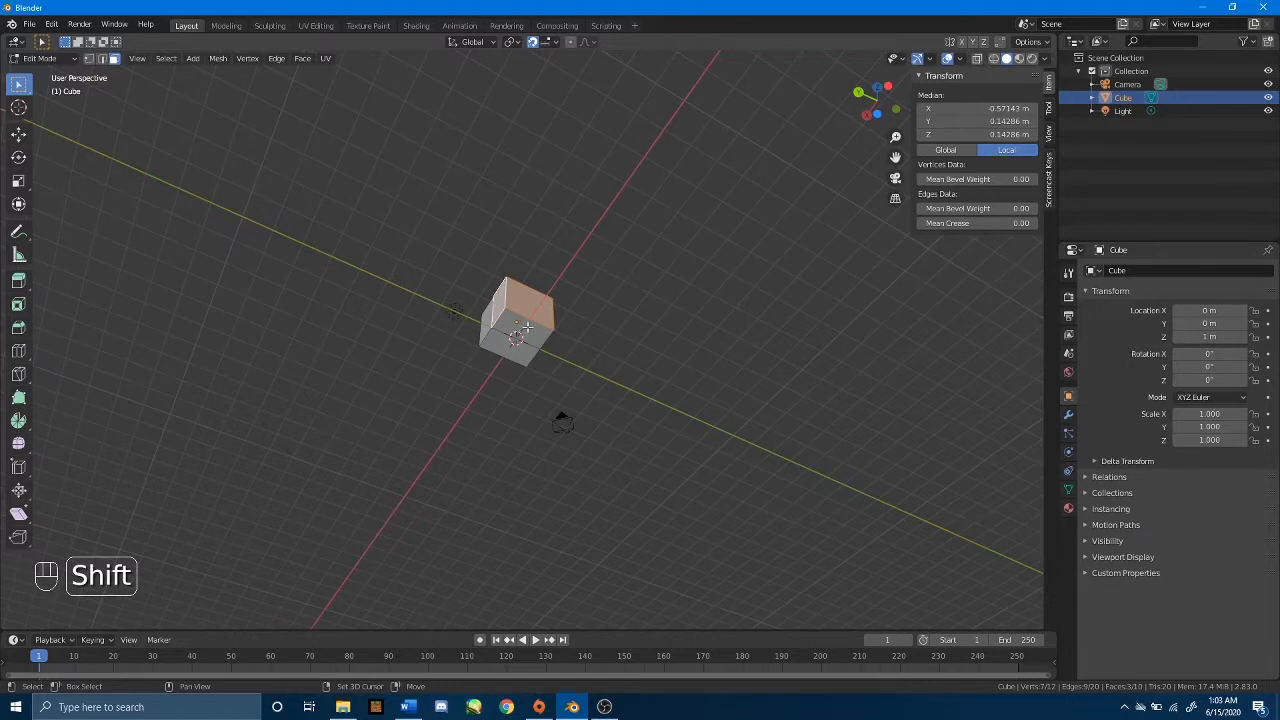
left_click(527, 327, "shift")
middle_click_drag(527, 327, 525, 401)
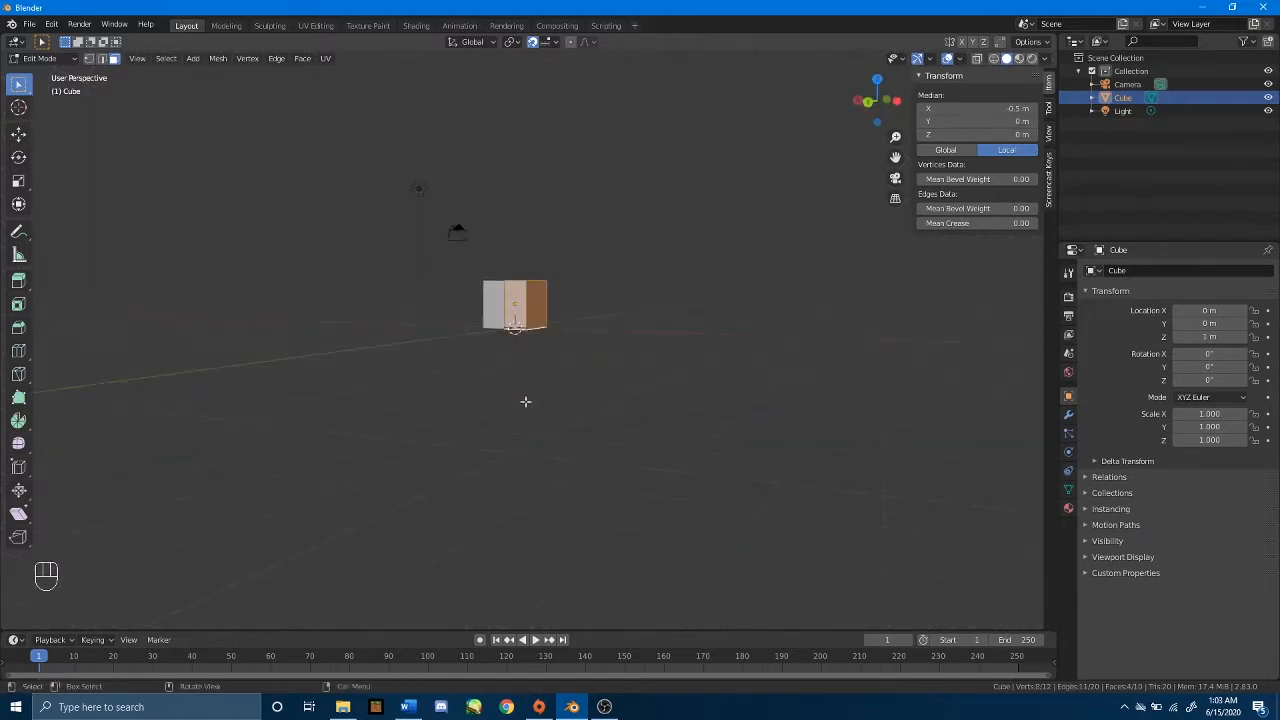
key("ctrl+z")
key("ctrl+z")
key("ctrl+z")
key("ctrl+z")
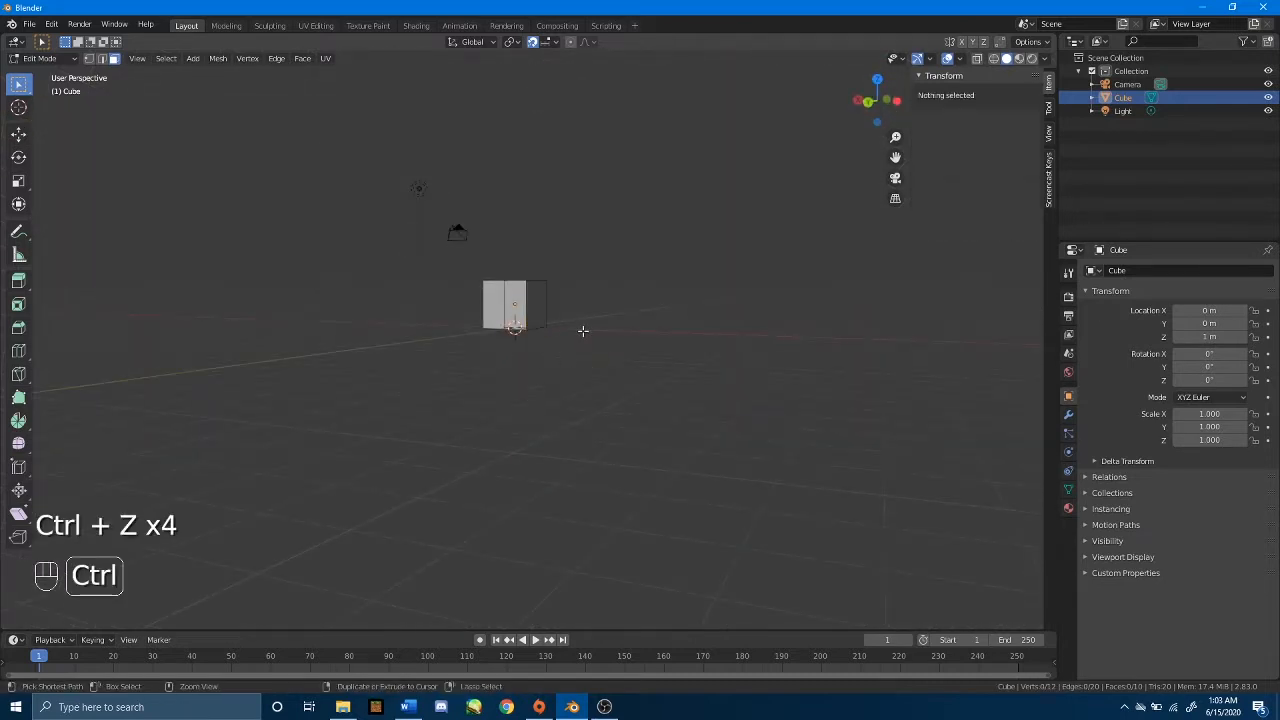
Delete the five outer faces of the cube's half on the negative X side of the centre loop.
middle_click_drag(583, 331, 651, 363)
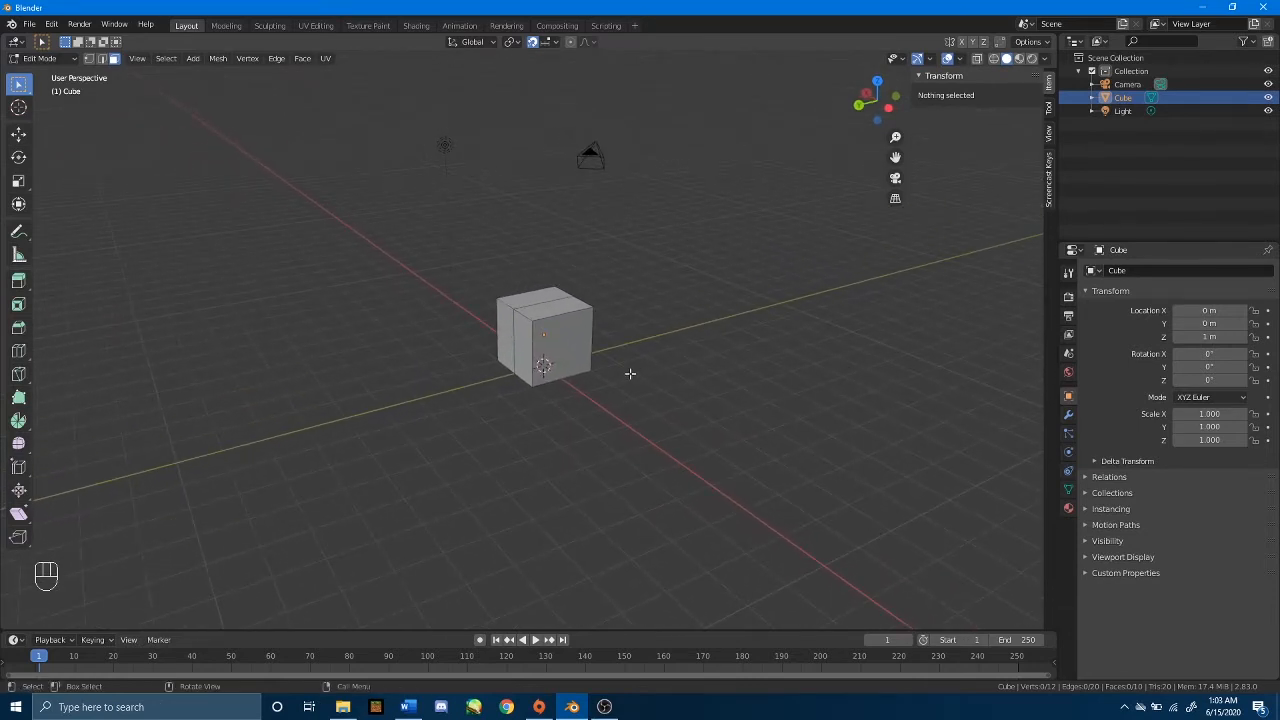
left_click(570, 337)
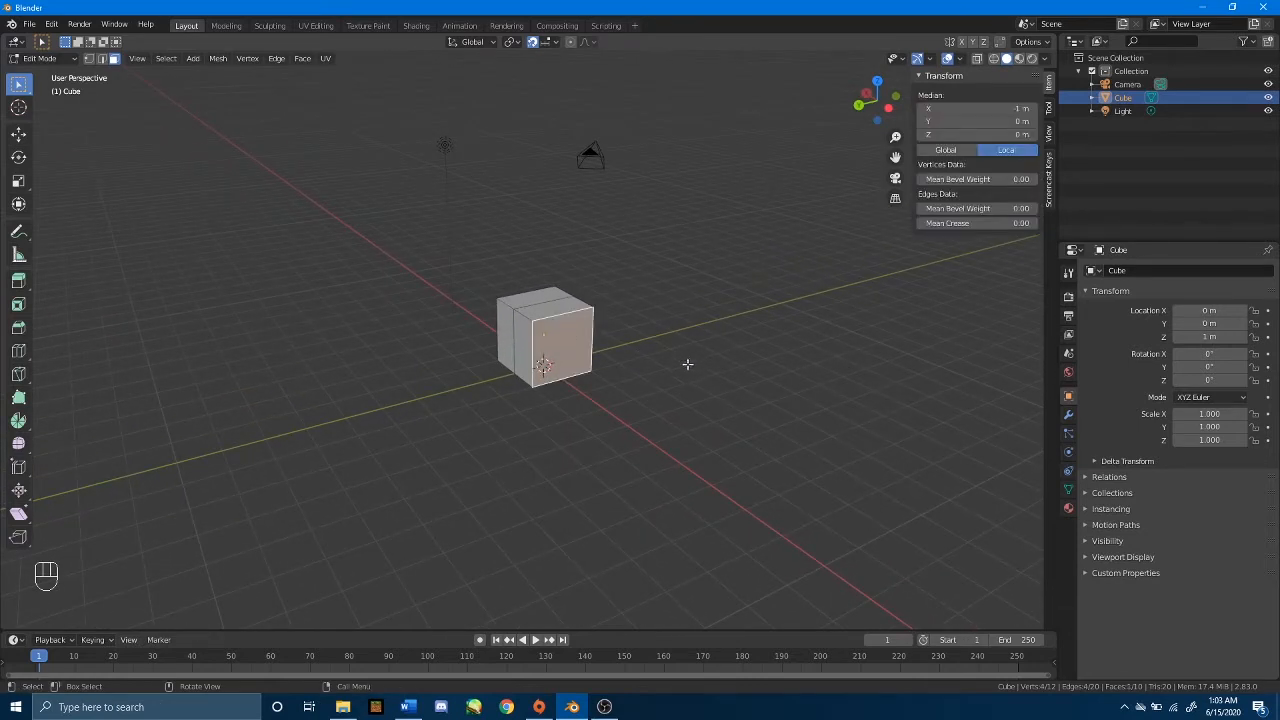
left_click(551, 308, "shift")
left_click(527, 330, "shift")
middle_click_drag(603, 378, 477, 275, "shift")
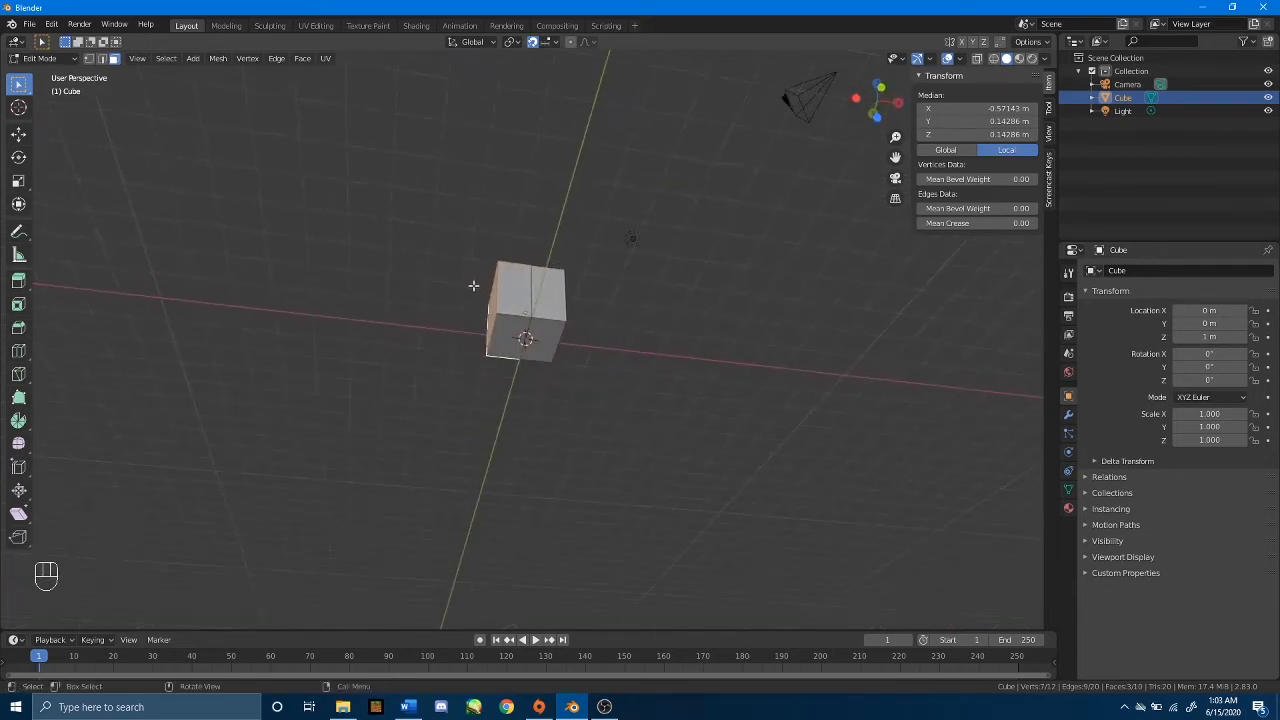
key("shift")
left_click(507, 288, "shift")
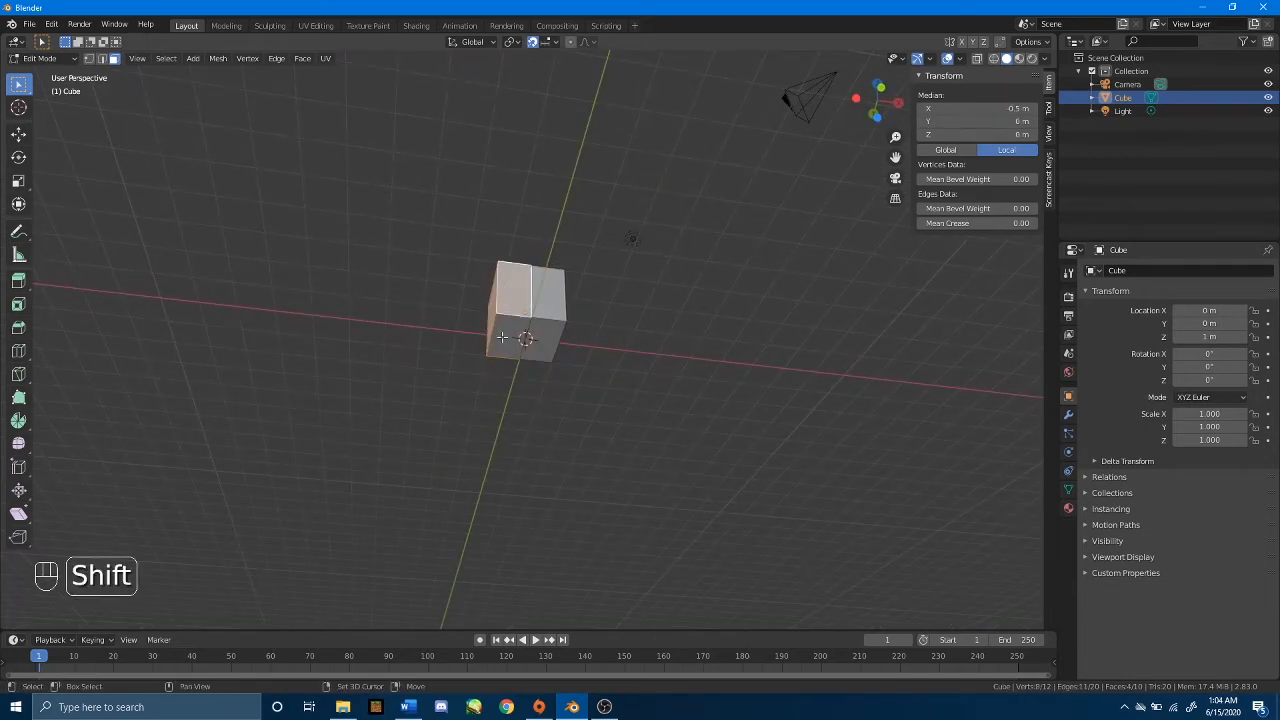
left_click(502, 338, "shift")
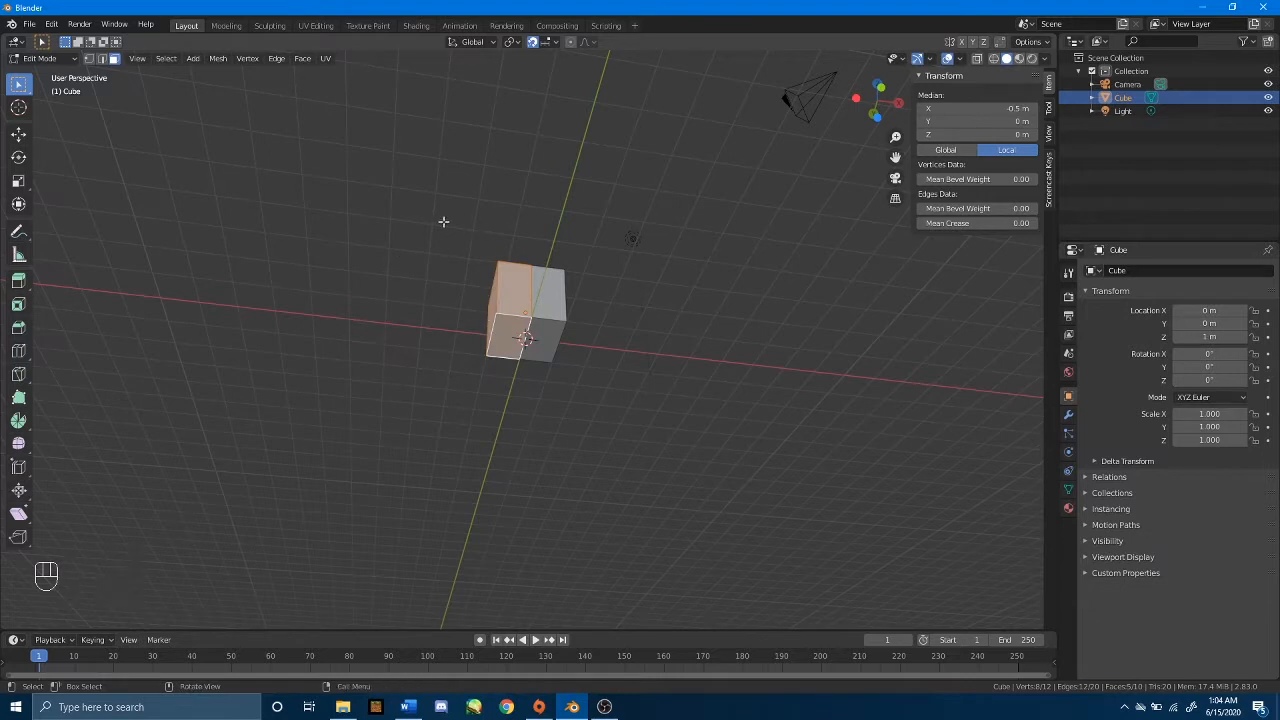
middle_click_drag(443, 220, 686, 323)
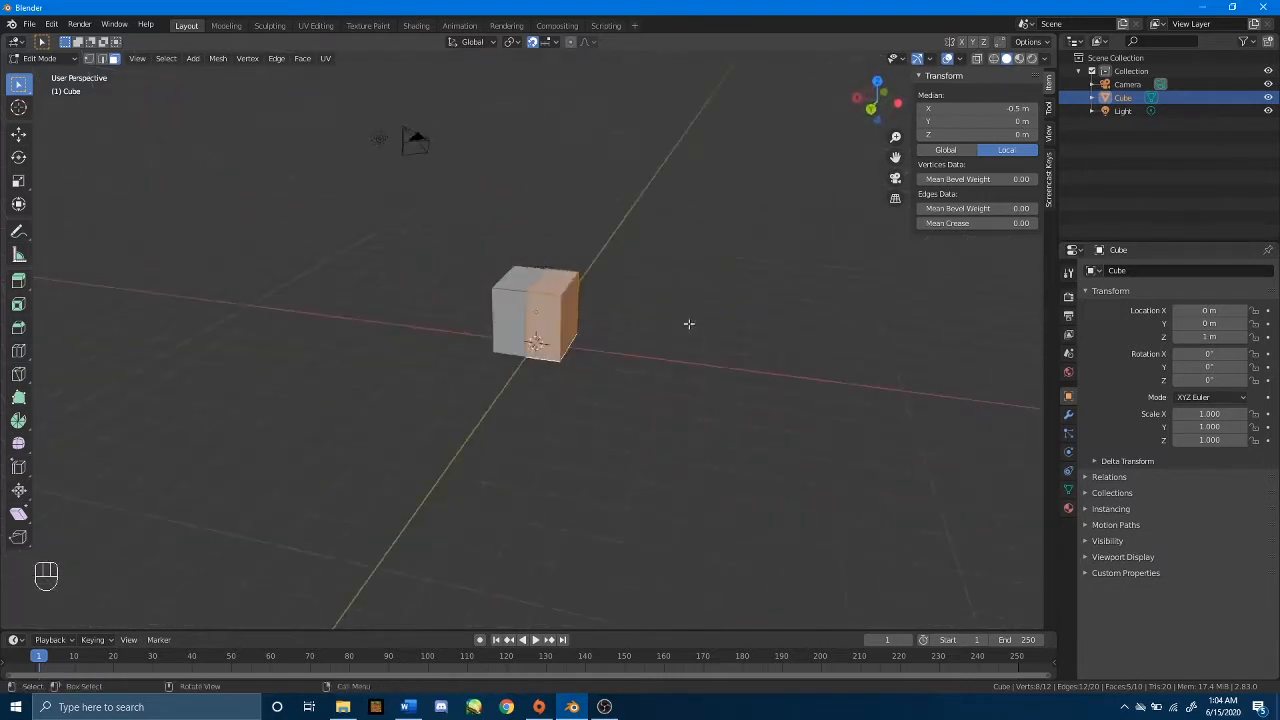
right_click(505, 304)
left_click(495, 576)
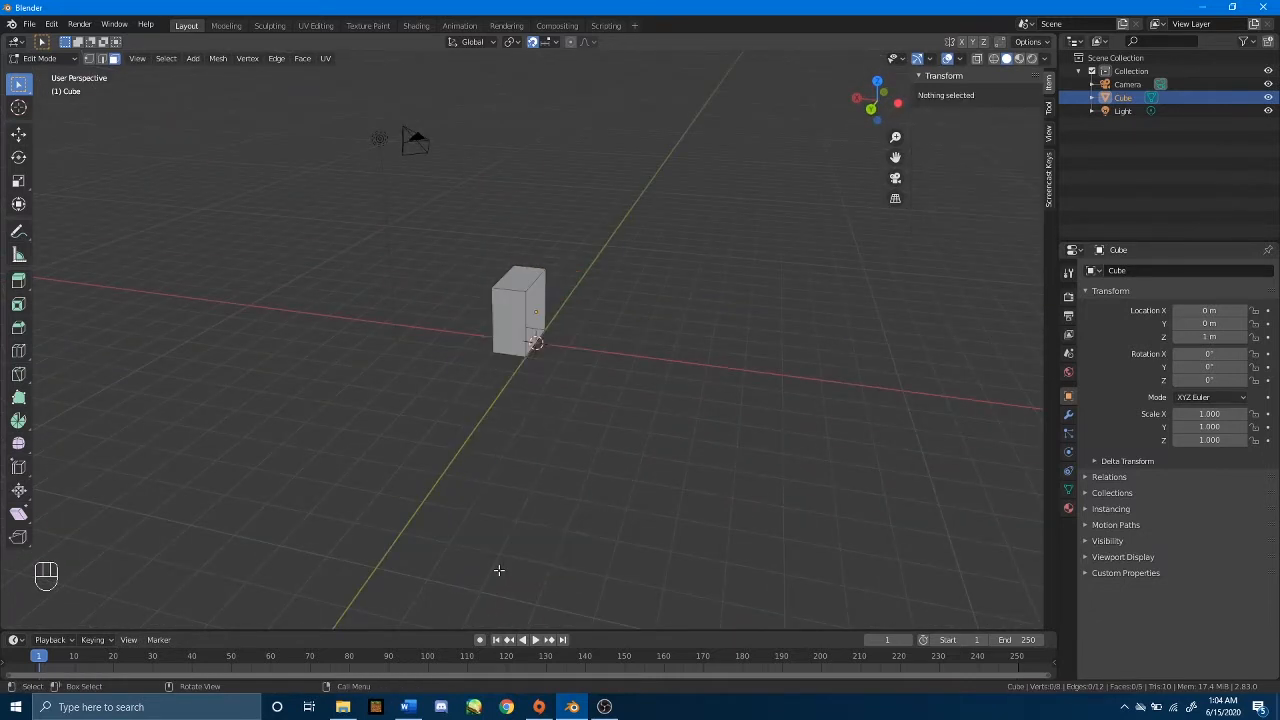
Return to Object Mode and add a Mirror modifier on the X axis to the remaining half cube.
scroll(380, 390, "up", 4)
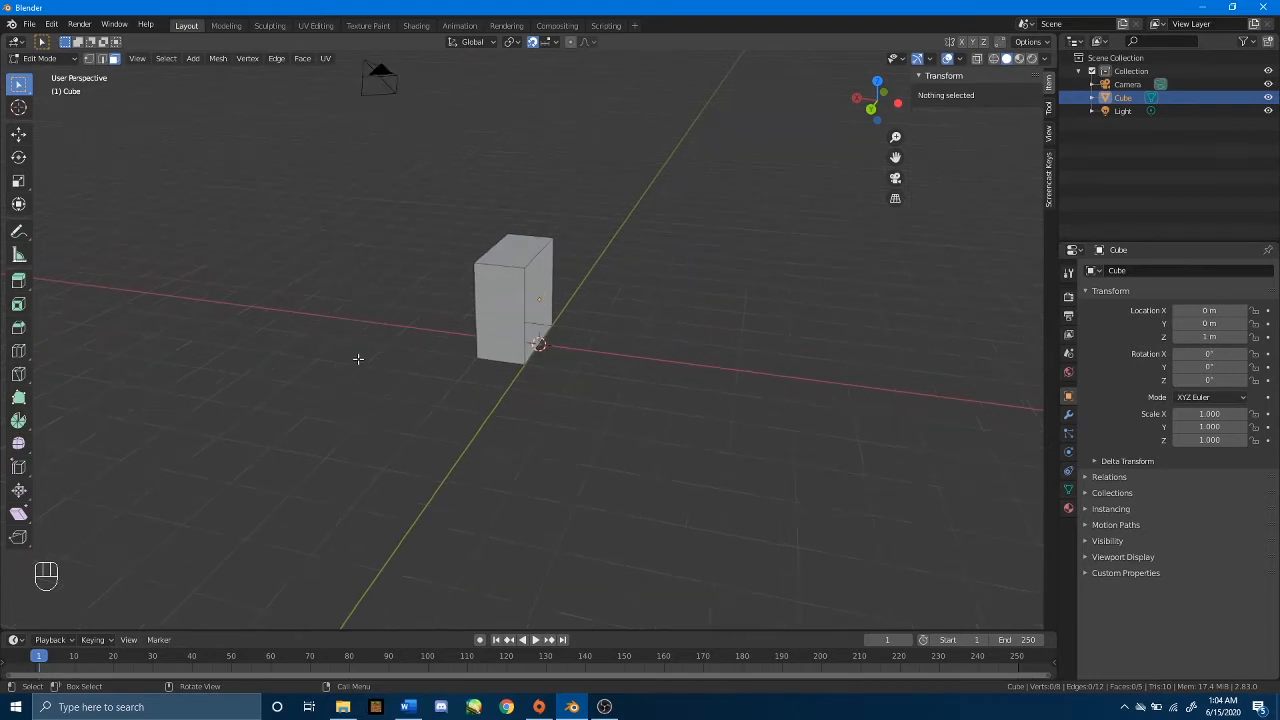
key("Tab")
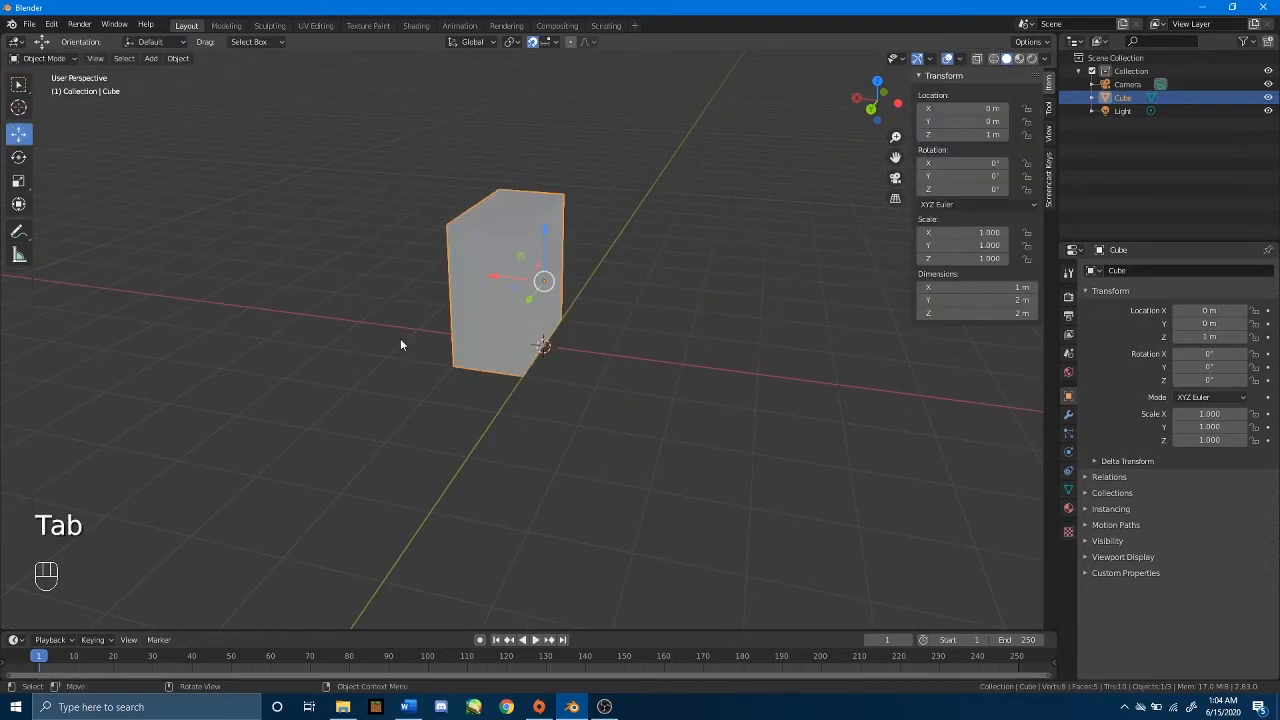
middle_click_drag(392, 325, 494, 322)
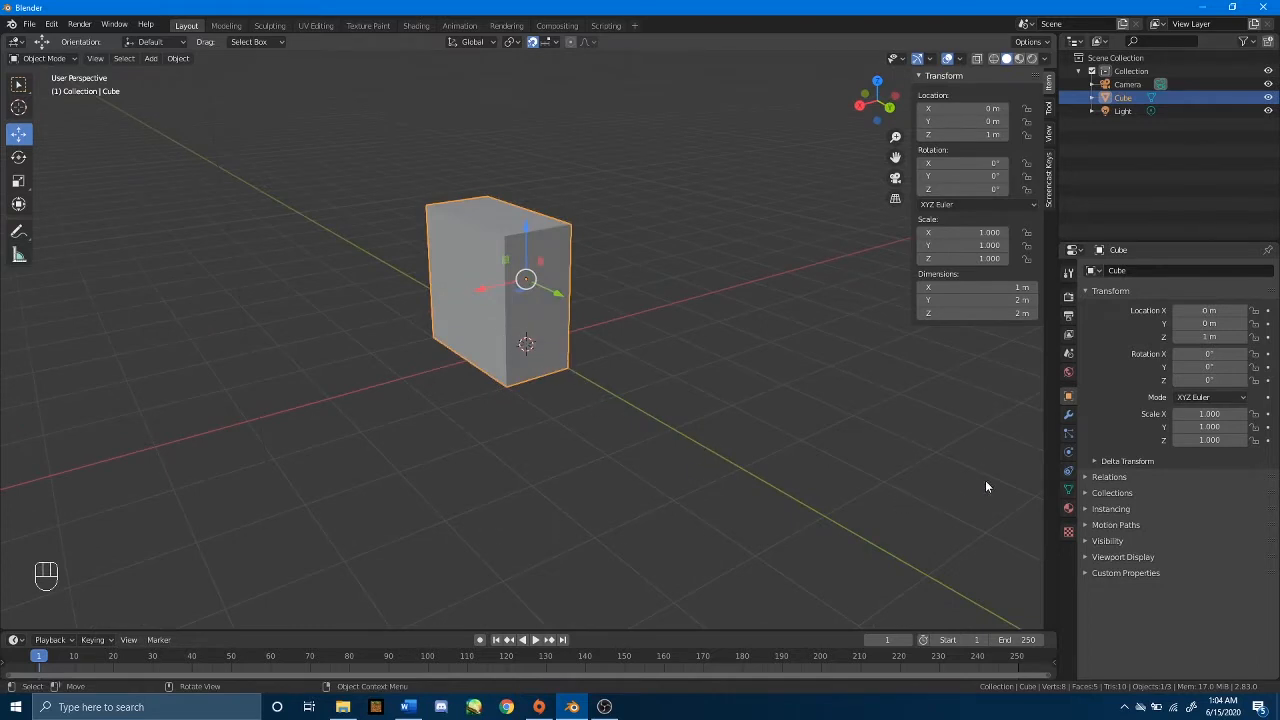
left_click(1068, 416)
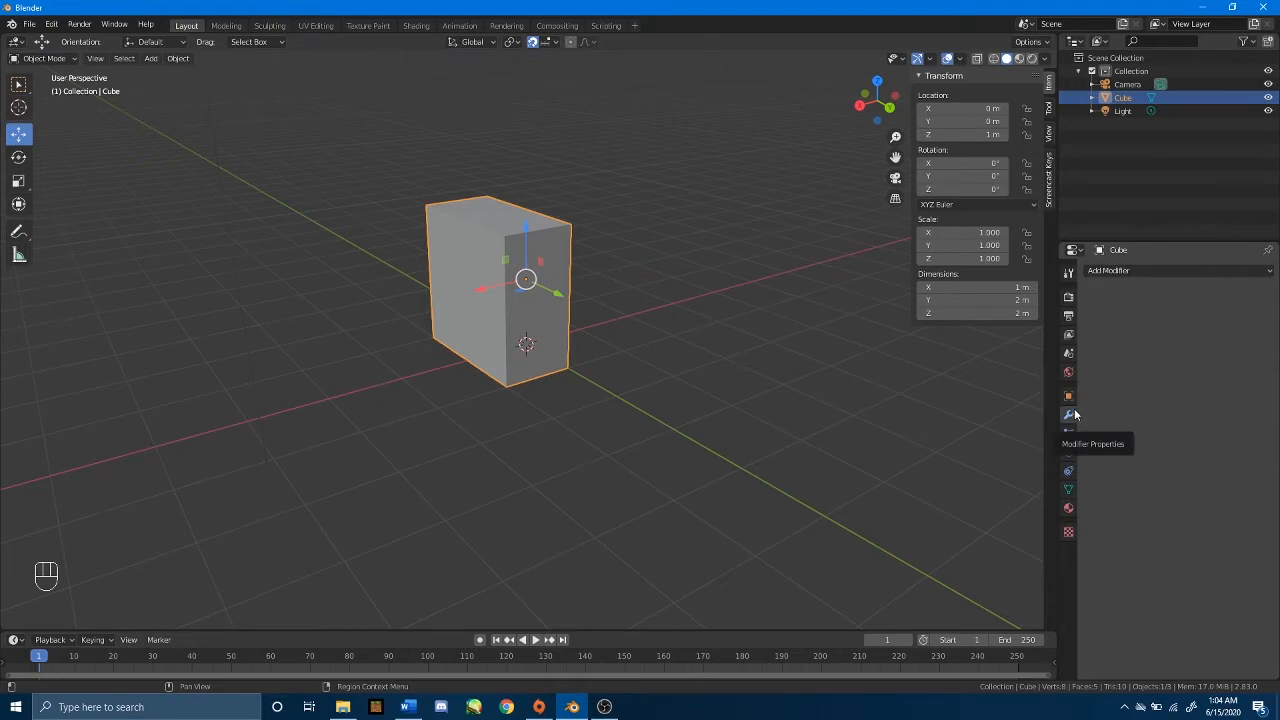
left_click(1106, 271)
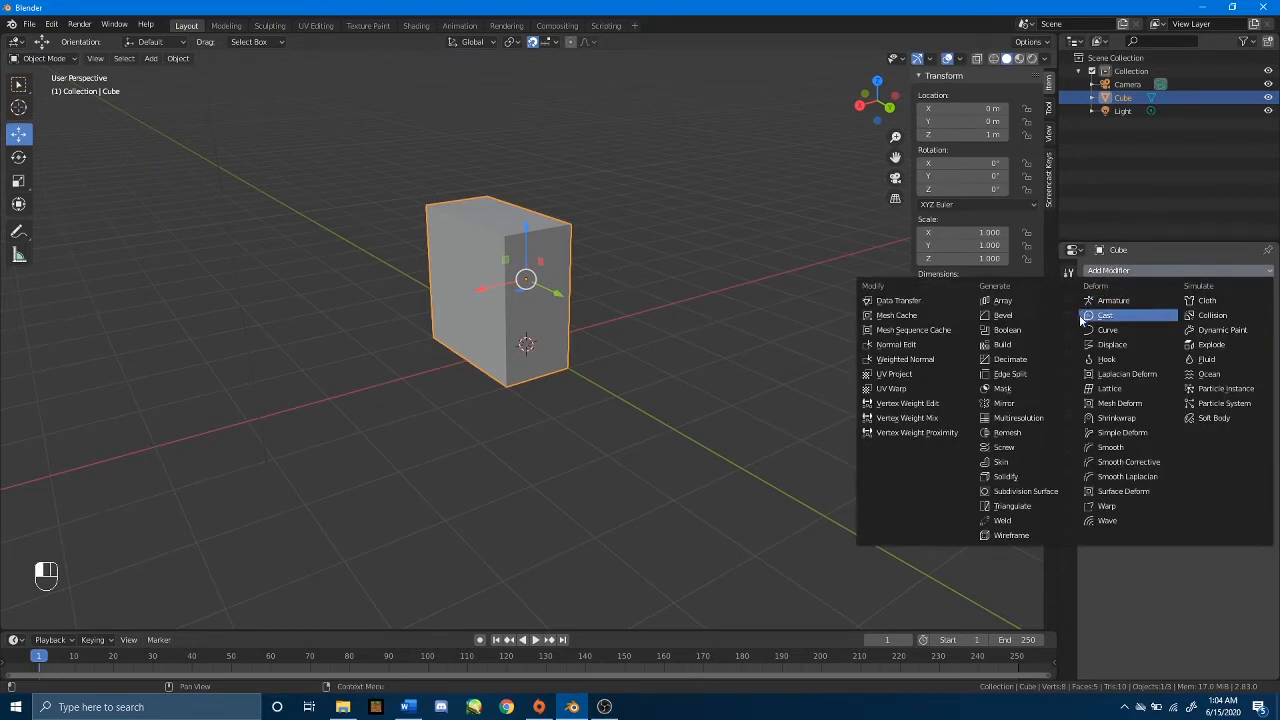
left_click(1030, 404)
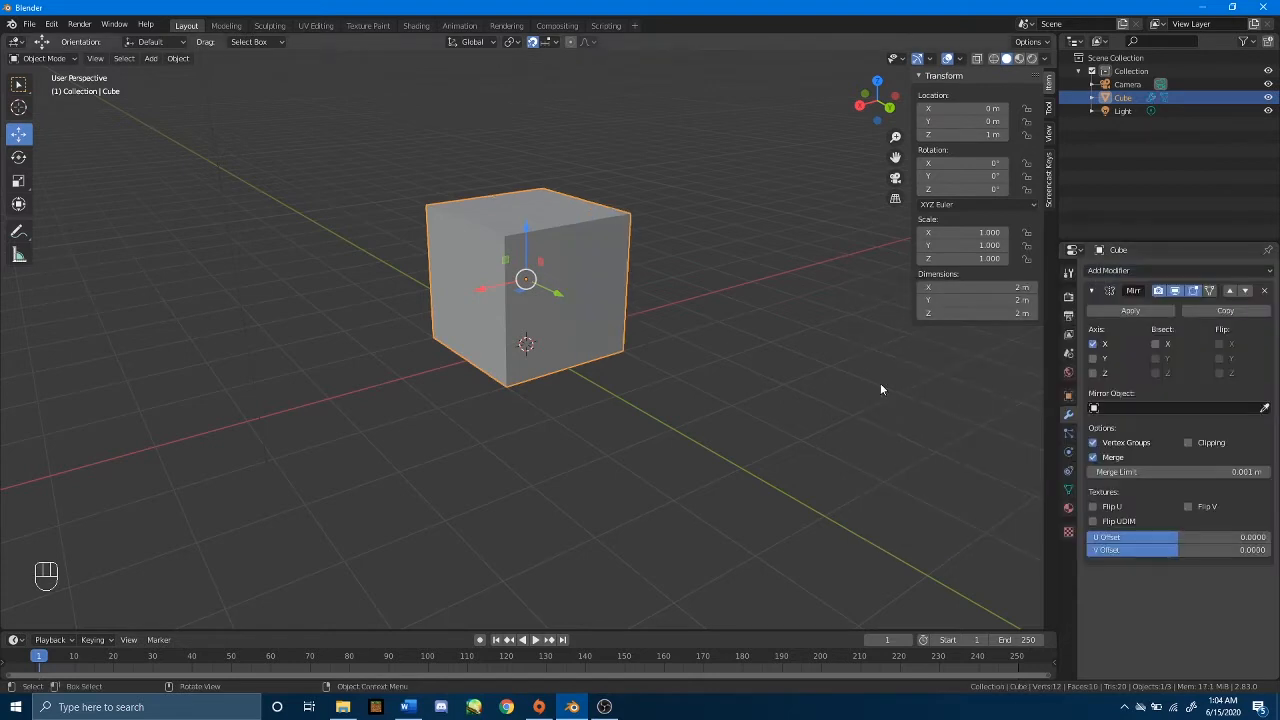
In Edit Mode, switch to vertex selection and select the half cube's upper outer vertex at X 1 m, Y 1 m.
middle_click_drag(674, 323, 630, 362)
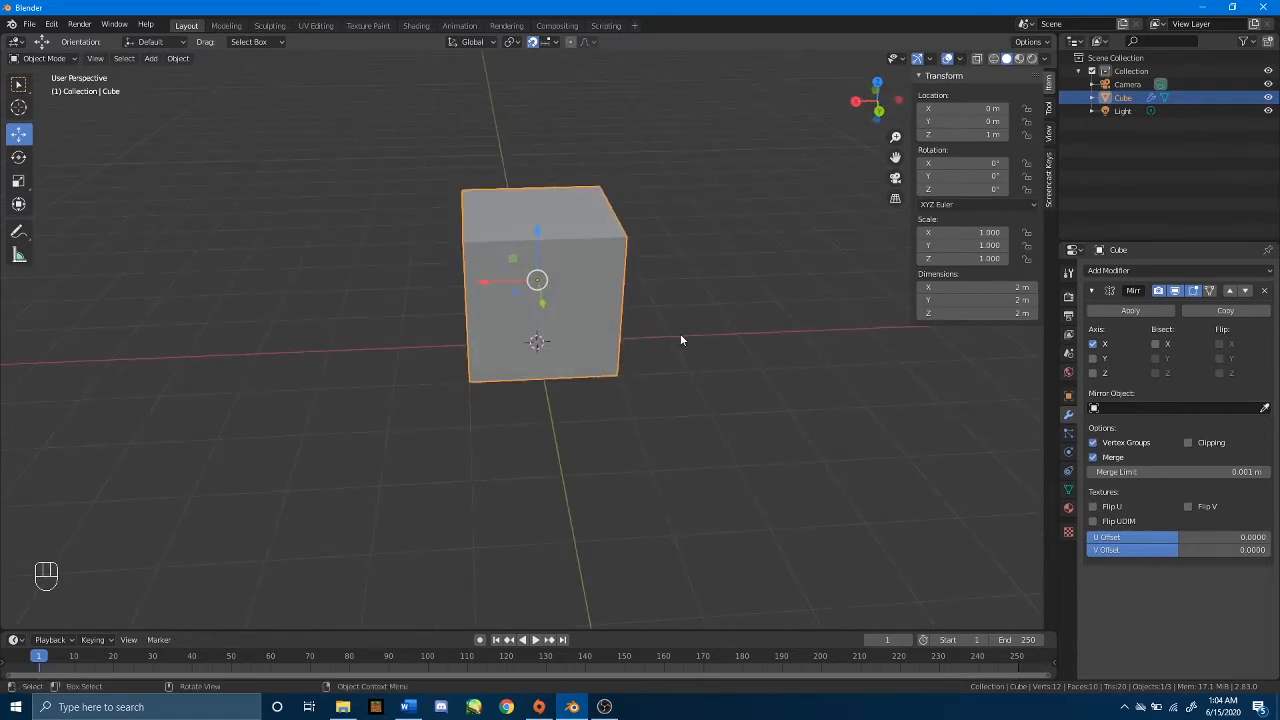
key("Tab")
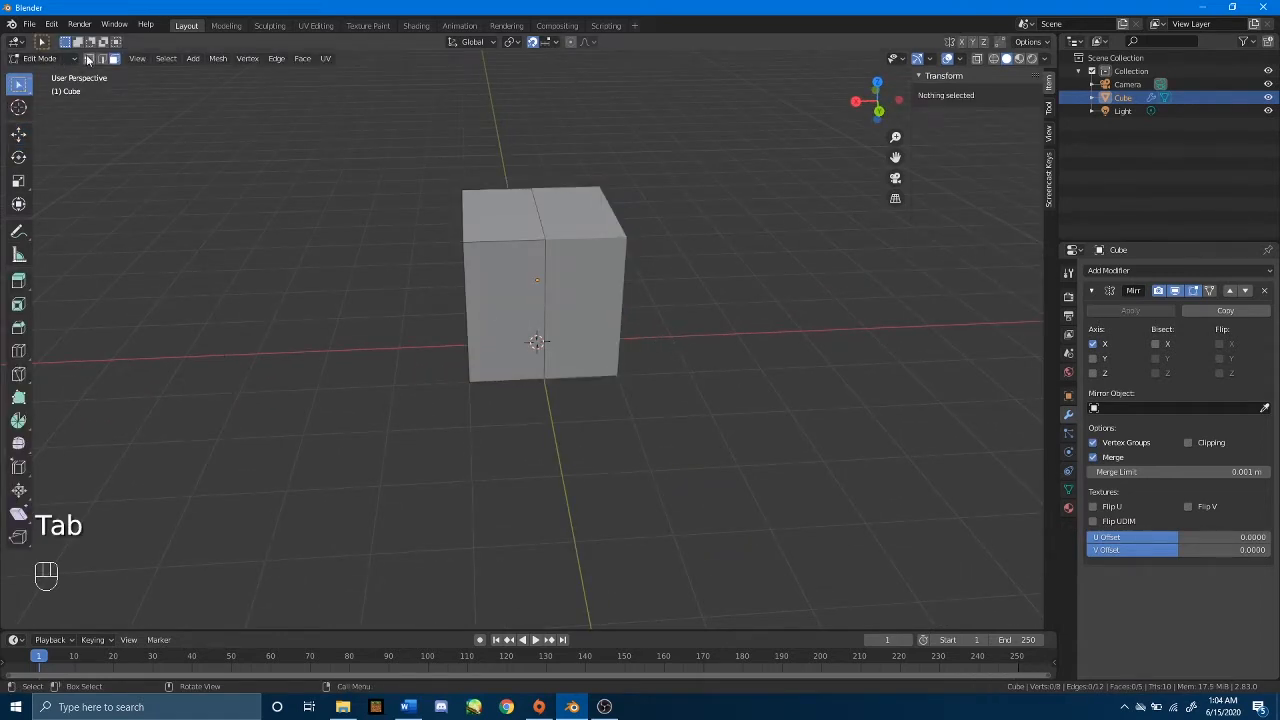
middle_click_drag(779, 293, 356, 258)
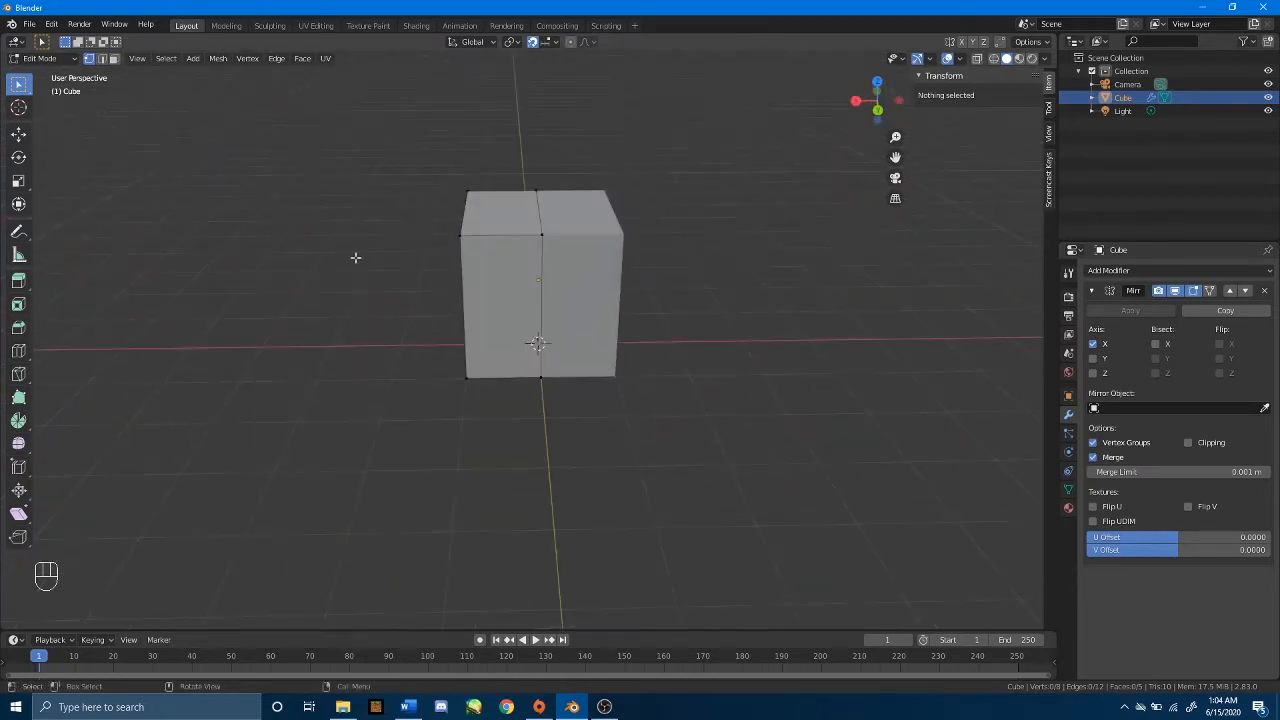
left_click(458, 233)
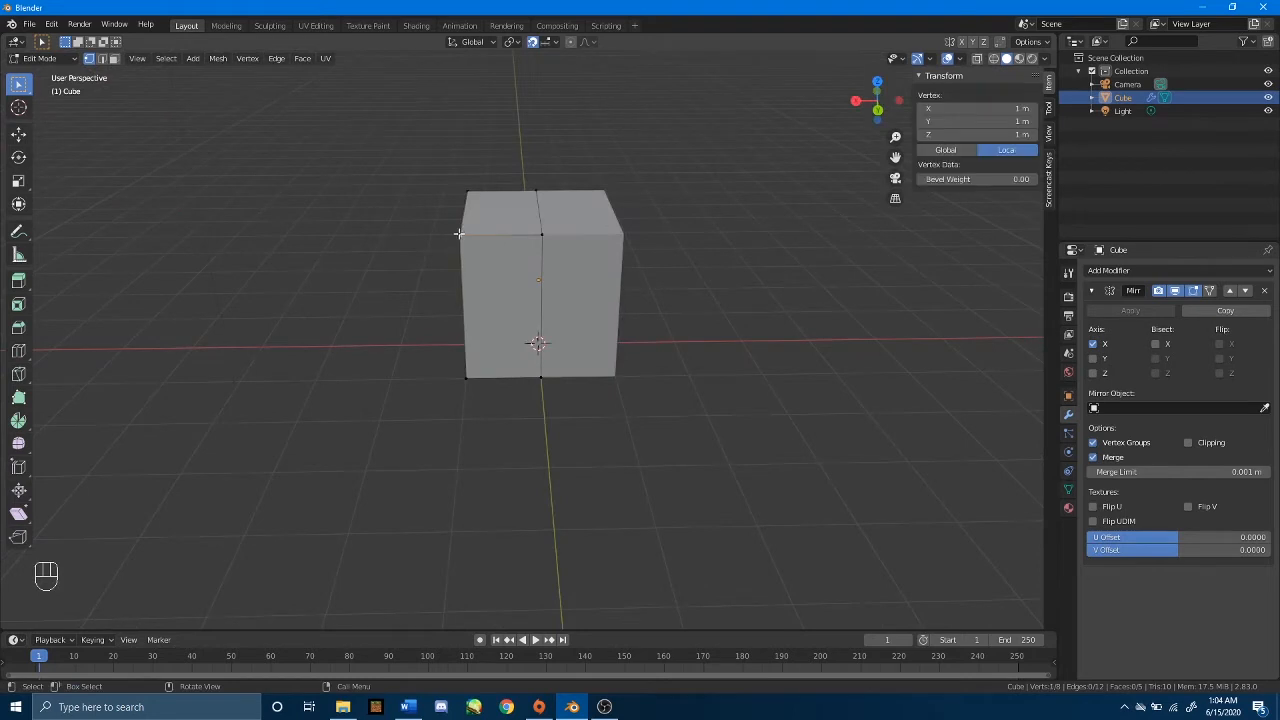
Turn off snapping and lower the selected upper outer vertex along Z to about 0.15 m with the Move tool.
left_click(19, 134)
mouse_move(461, 178)
left_mouse_down()
mouse_move(459, 230)
mouse_move(466, 178)
mouse_move(452, 219)
mouse_move(450, 177)
left_mouse_up()
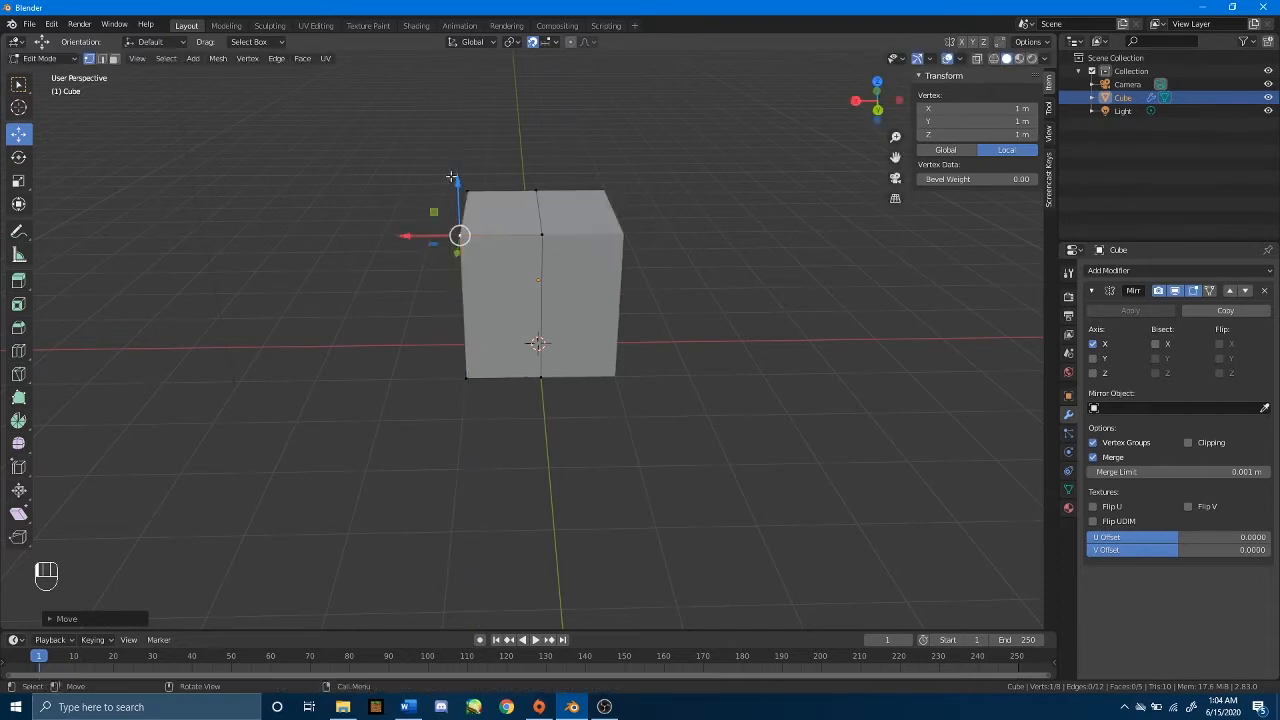
left_click(533, 42)
left_click_drag(447, 179, 482, 229)
middle_click_drag(664, 220, 614, 206)
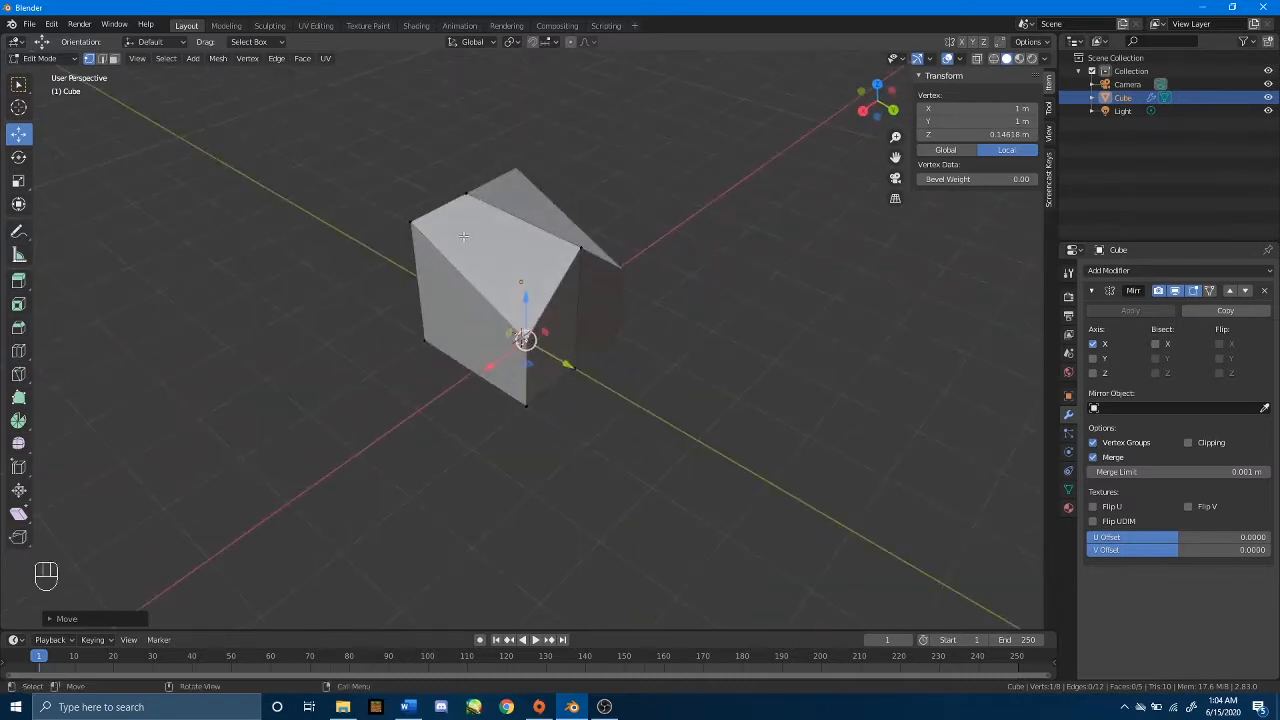
Undo the last vertex move and inspect the mirrored shape from several sides.
key("ctrl+z")
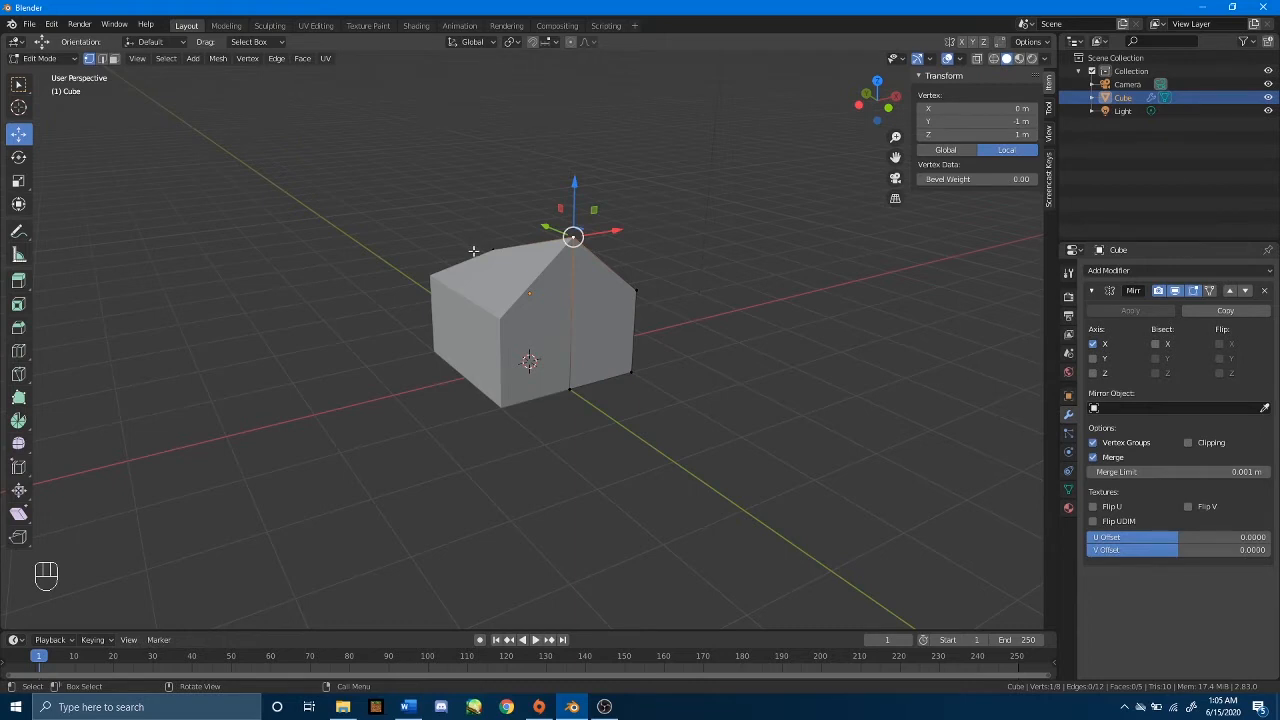
middle_click_drag(467, 255, 703, 256)
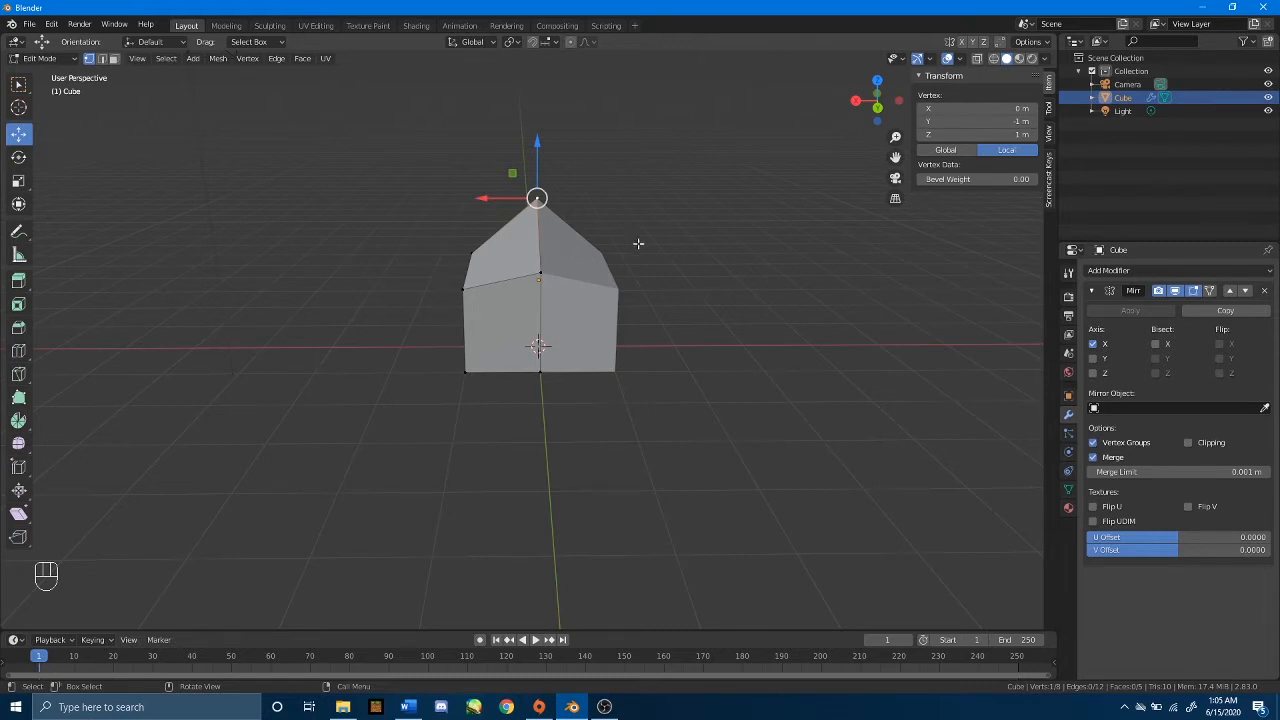
middle_click_drag(645, 241, 572, 341)
middle_click_drag(324, 352, 700, 310)
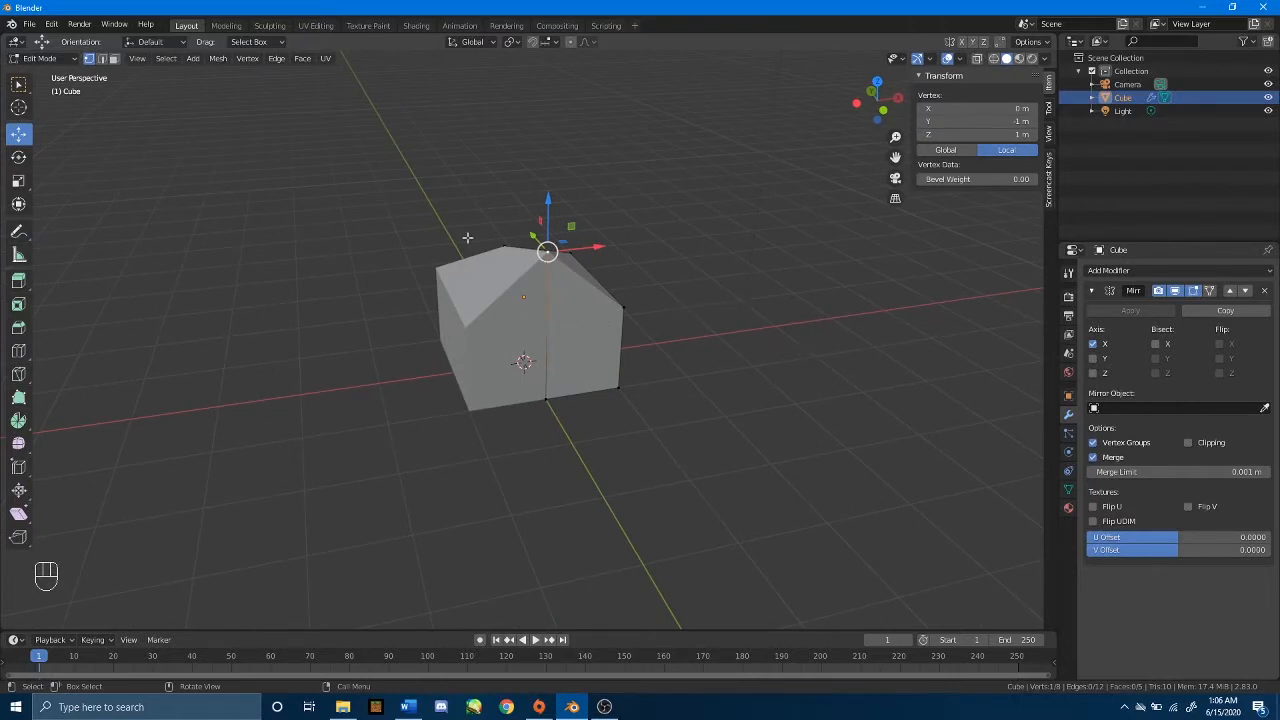
Apply the Mirror modifier in Object Mode, check the resulting shape, and undo the application.
key("Tab")
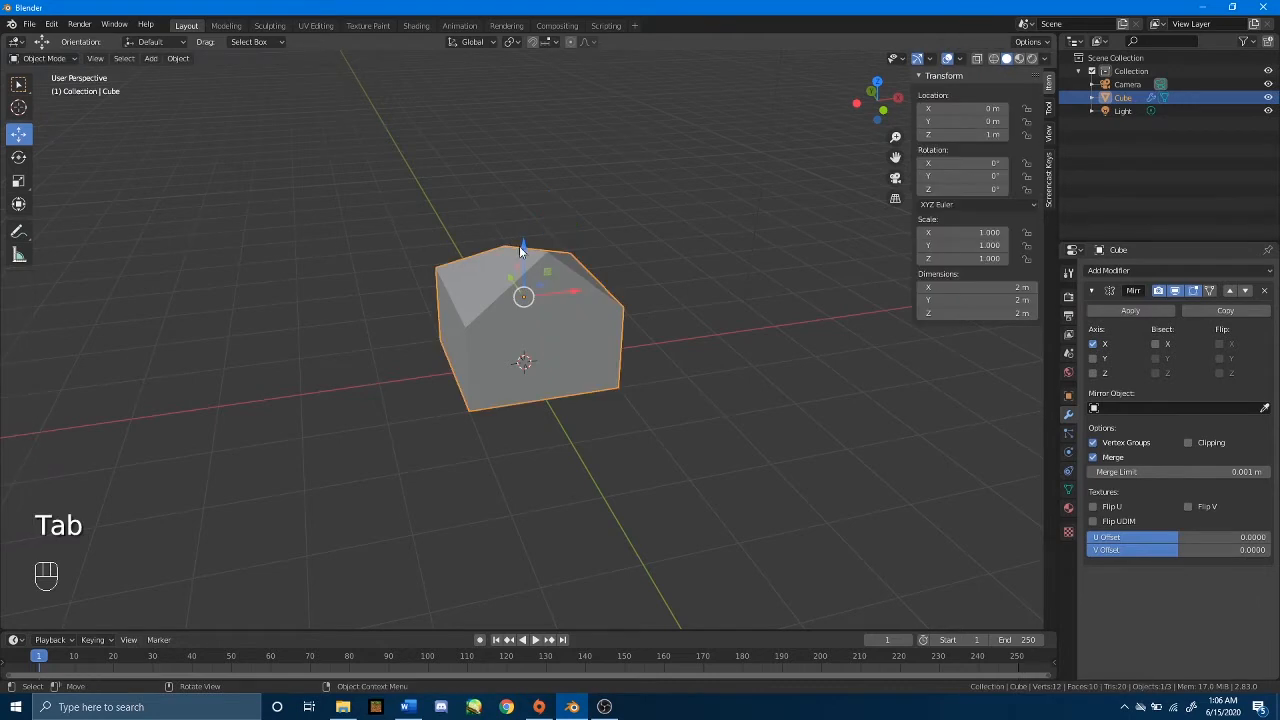
left_click(1137, 310)
mouse_move(709, 298)
middle_mouse_down()
mouse_move(509, 292)
mouse_move(741, 289)
mouse_move(725, 297)
middle_mouse_up()
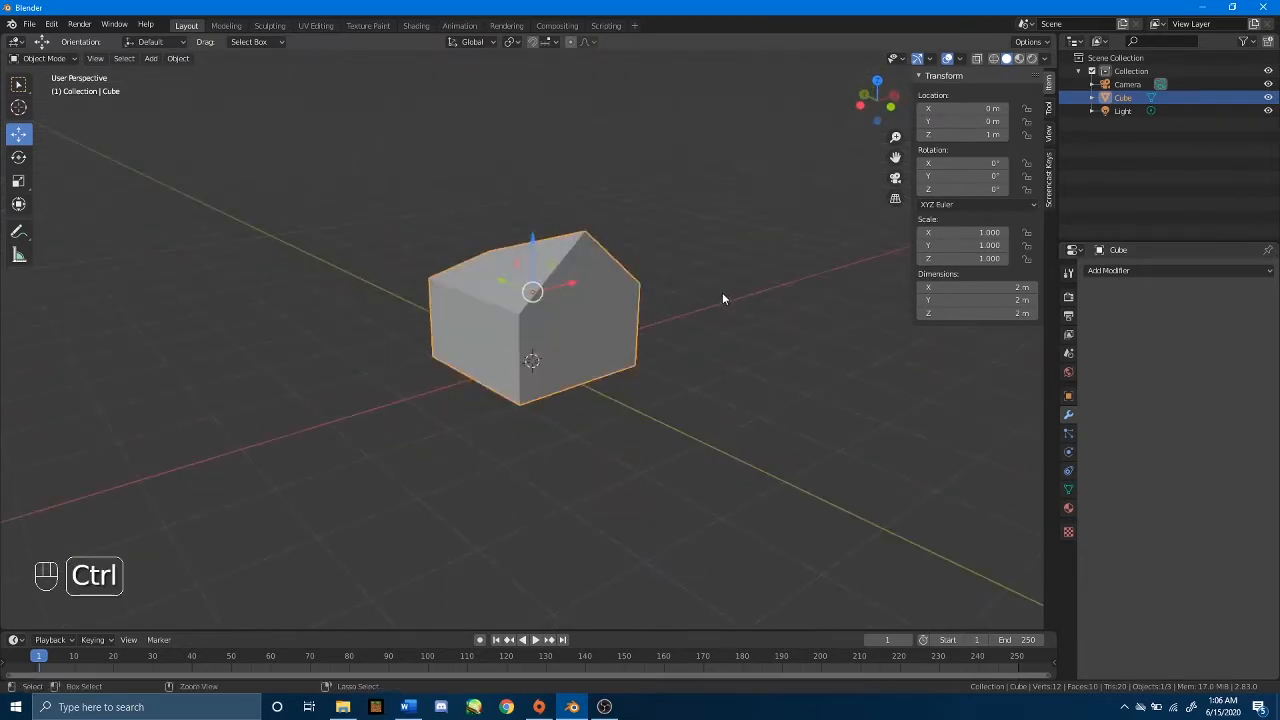
key("ctrl+z")
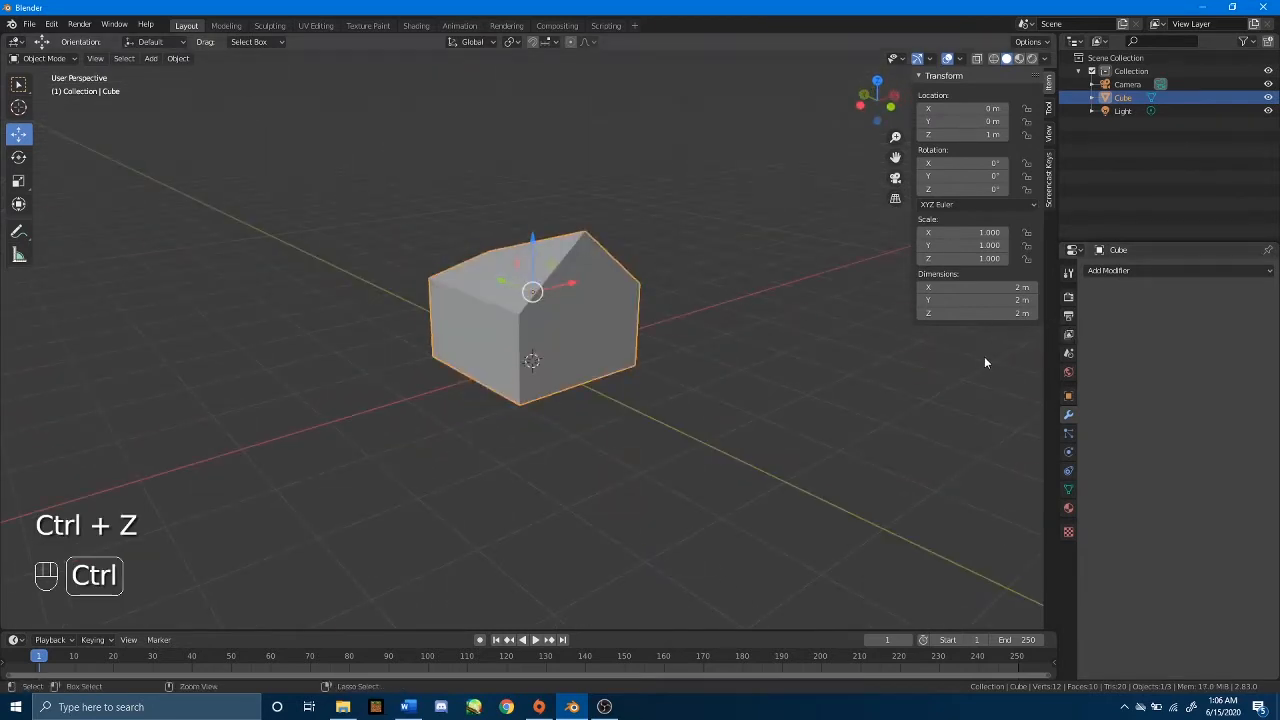
key("ctrl+z")
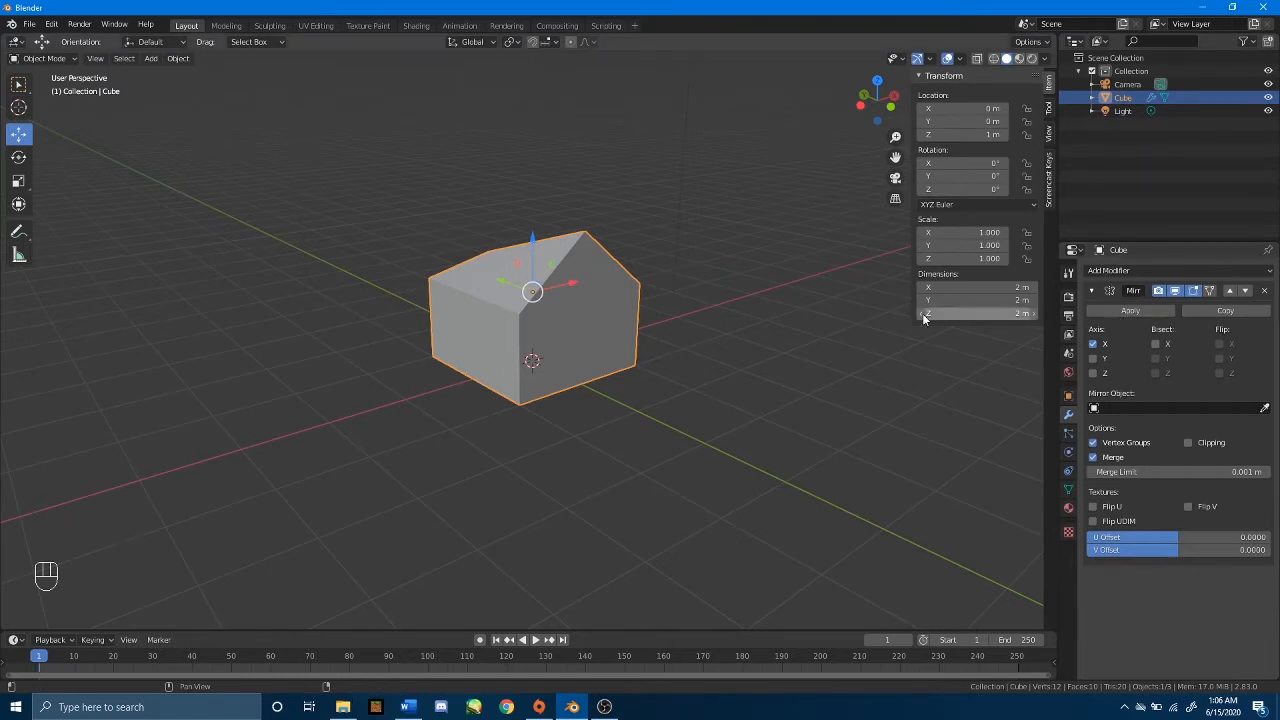
Return to Edit Mode and turn on the Mirror modifier's editing cage display for the mirrored half.
middle_click_drag(900, 318, 586, 320)
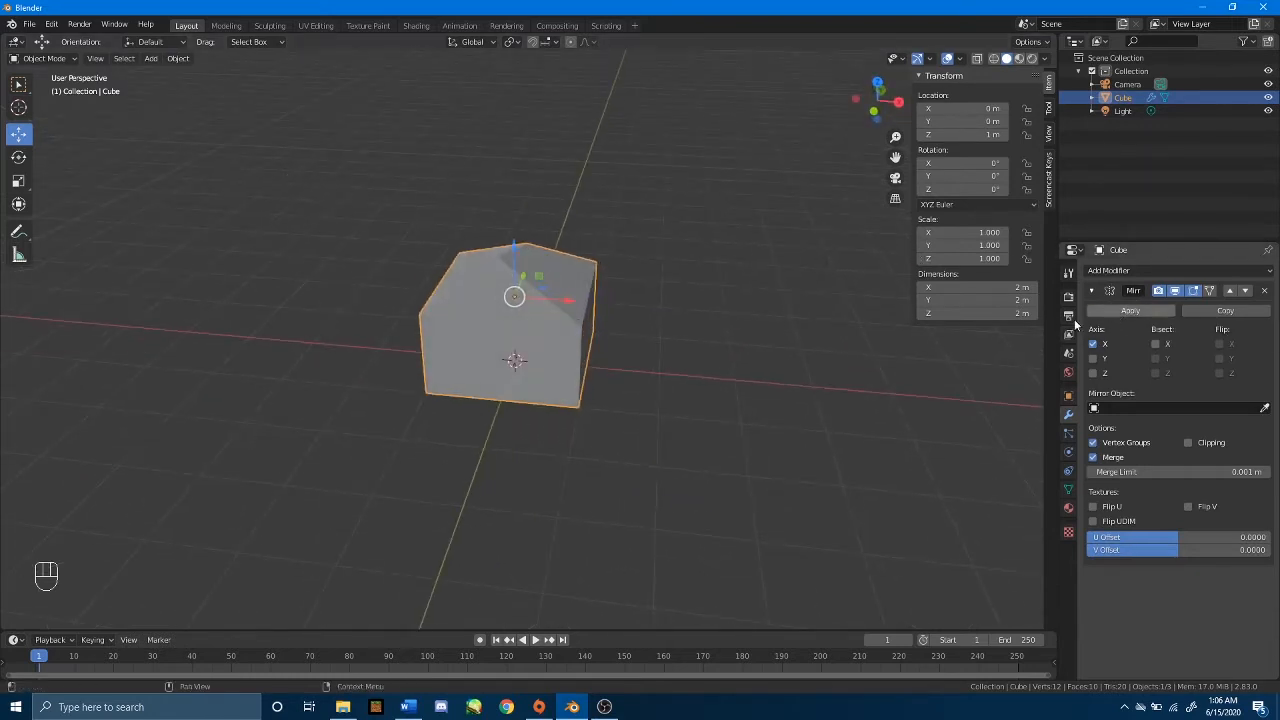
key("Tab")
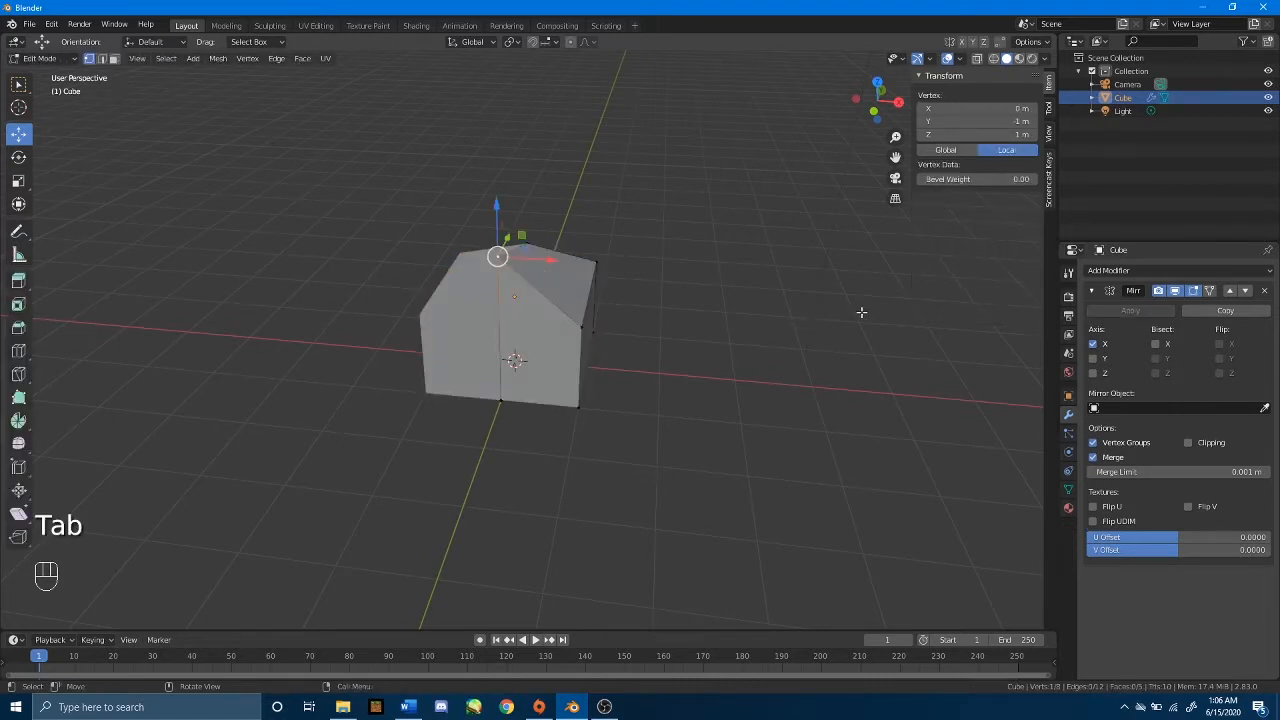
mouse_move(600, 334)
middle_mouse_down()
mouse_move(509, 343)
mouse_move(620, 331)
middle_mouse_up()
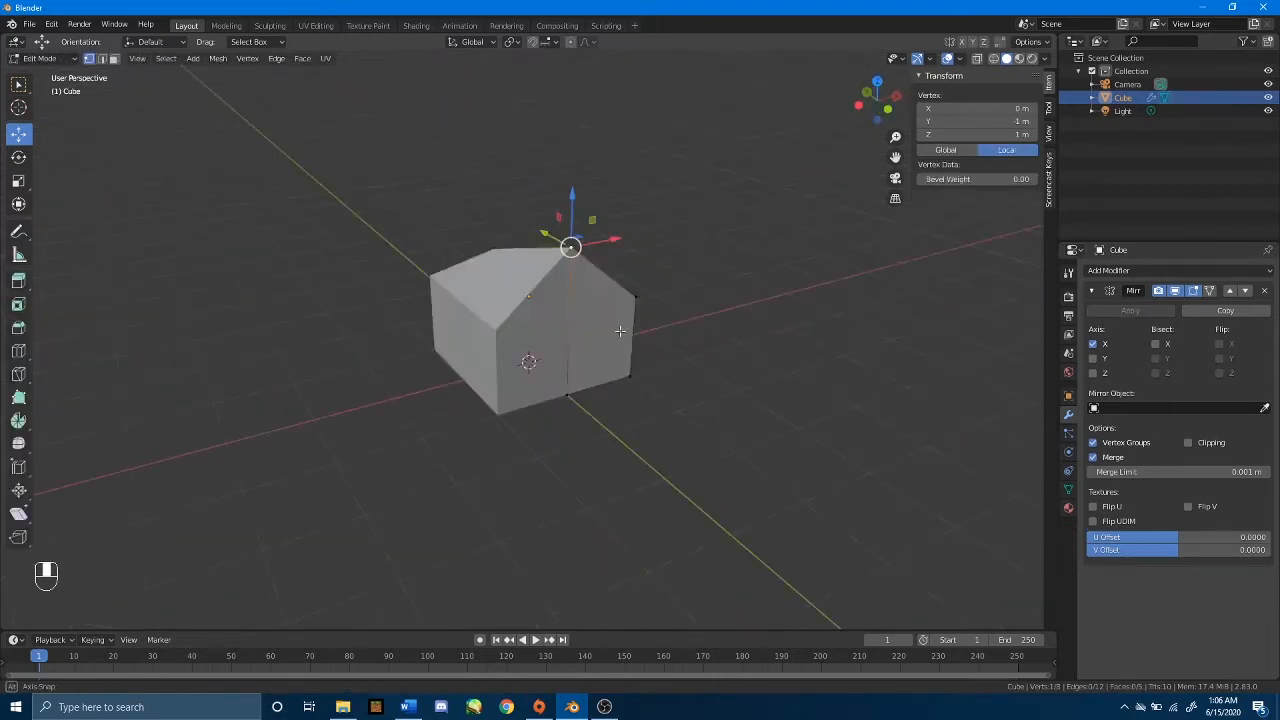
left_click(1208, 291)
middle_click_drag(690, 320, 655, 320)
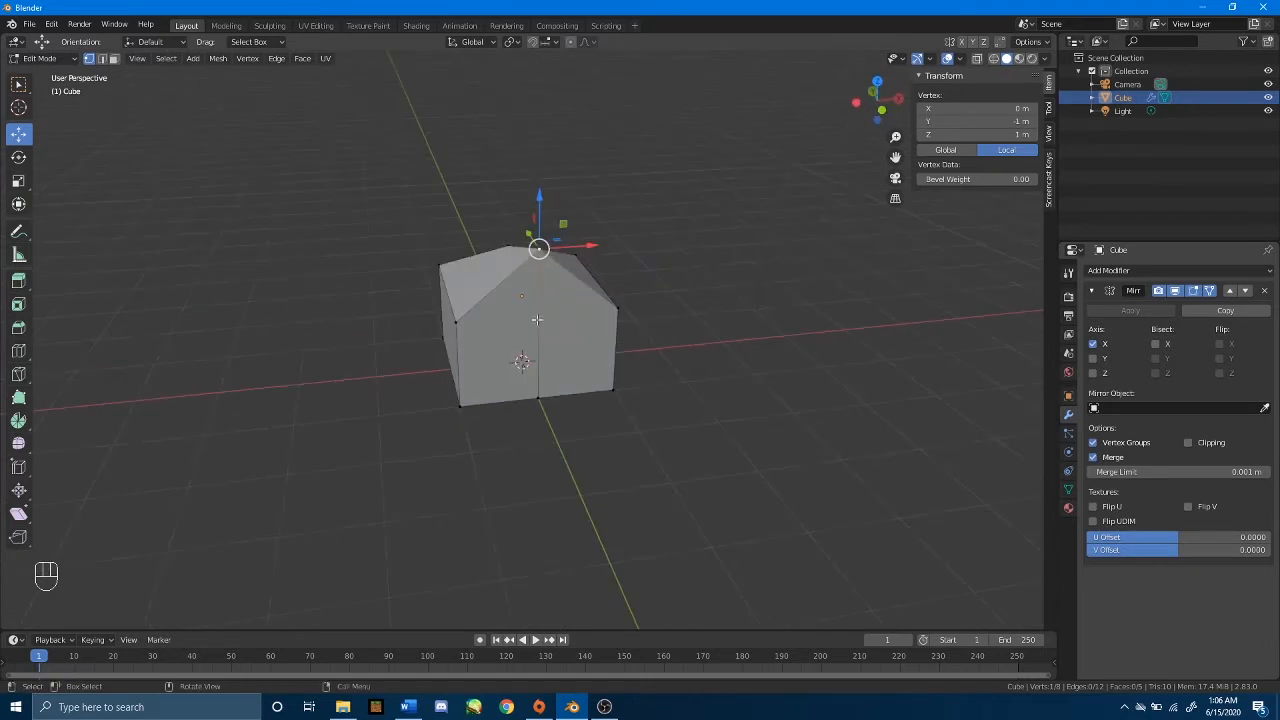
Move the upper outer vertex at Y -1 m to about Z 0.21 m and the one at Y 1 m outward to about X 1.53 m.
left_click(615, 307)
key("g")
key("z")
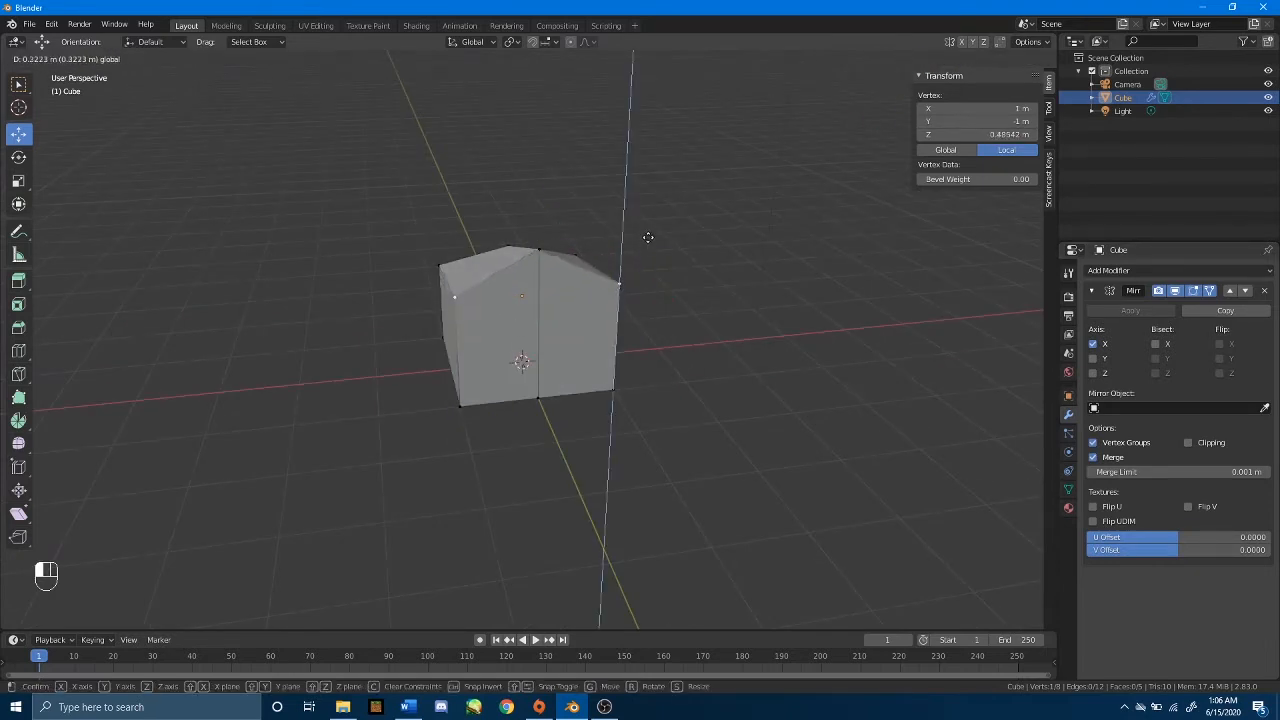
mouse_move(648, 237)
left_mouse_down()
mouse_move(648, 262)
mouse_move(768, 237)
mouse_move(655, 253)
left_mouse_up()
left_click(444, 262)
key("alt+a")
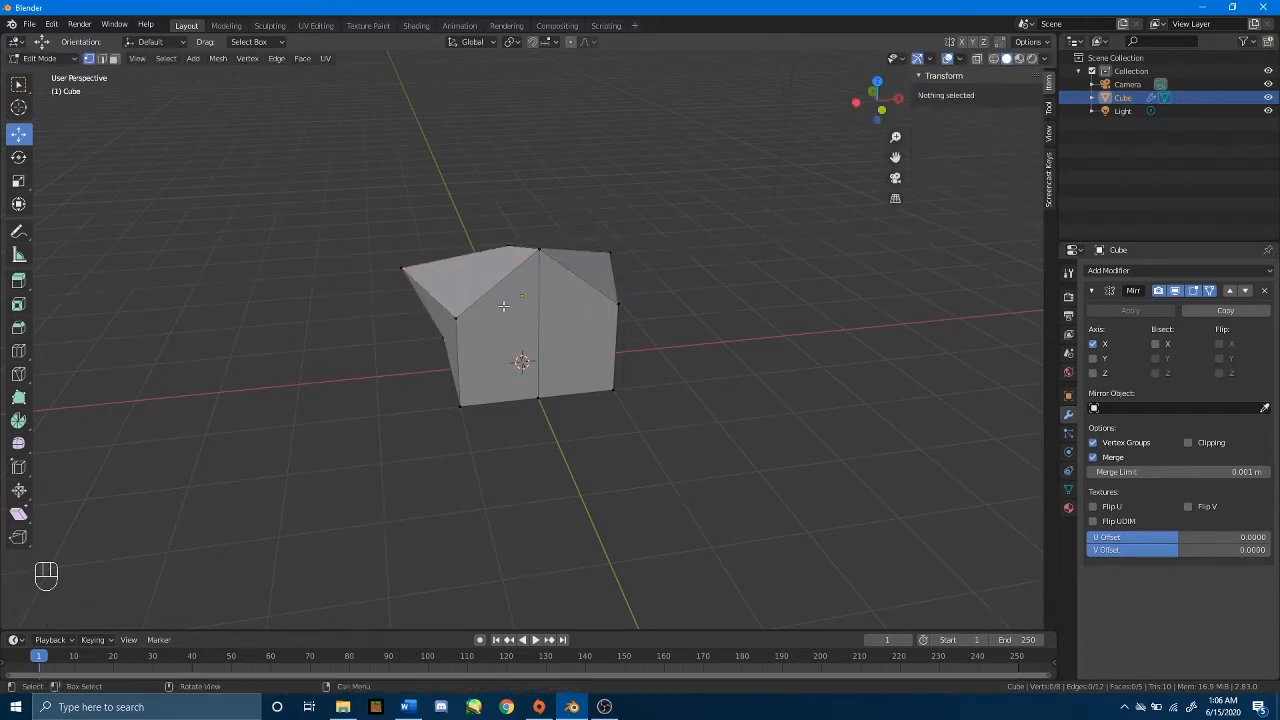
Move the upper outer vertex at Y -1 m outward to about X 1.54 m and turn off the Mirror modifier's cage display.
left_click(616, 302)
key("g")
key("x")
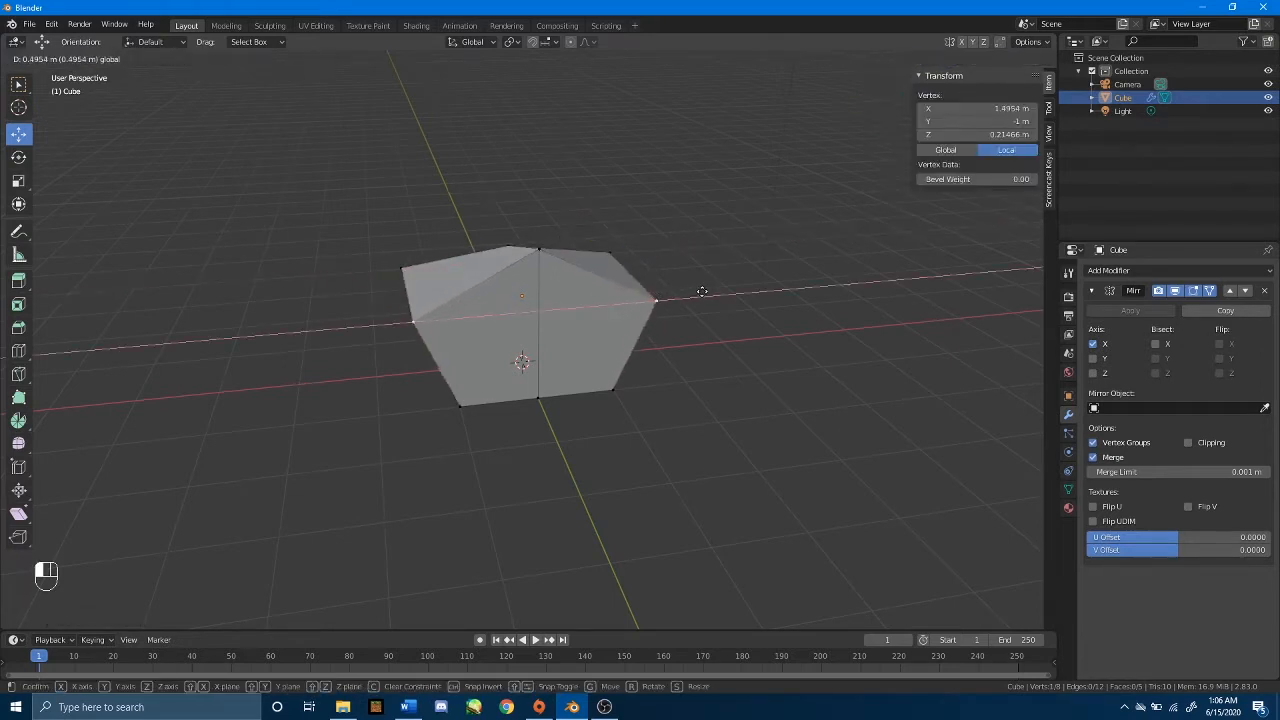
left_click(704, 291)
middle_click_drag(704, 291, 411, 309)
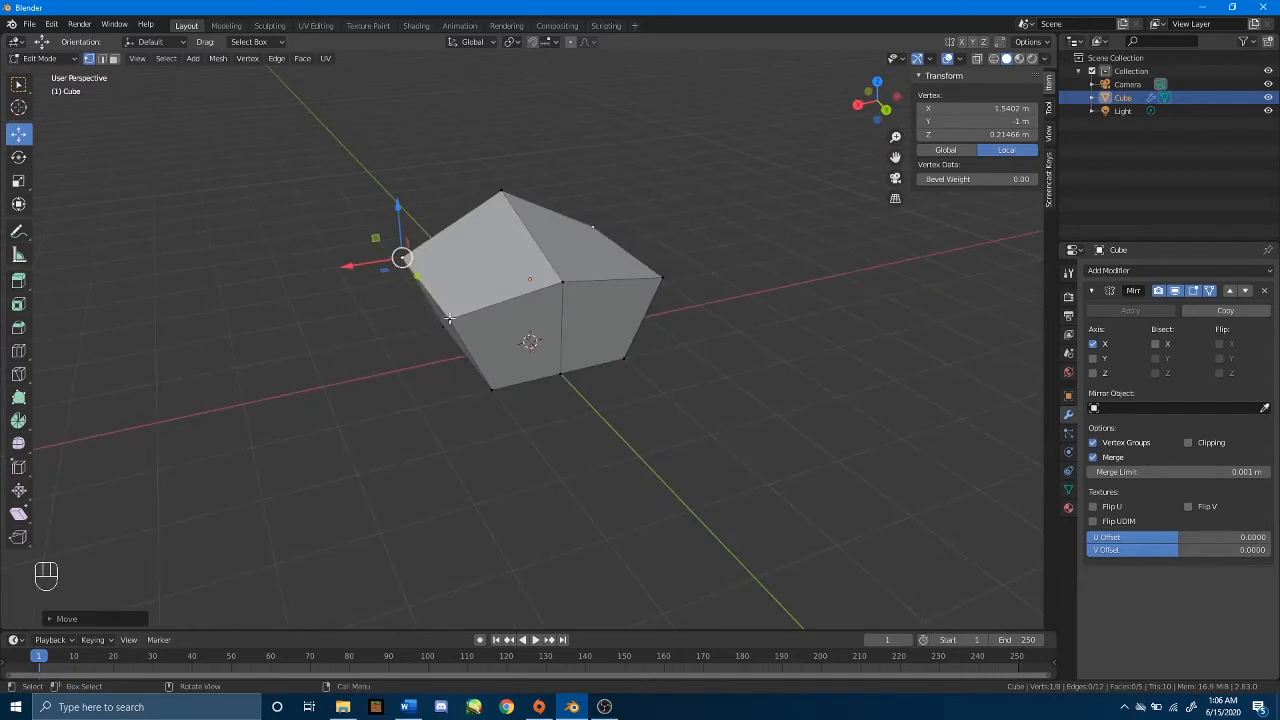
left_click(449, 318)
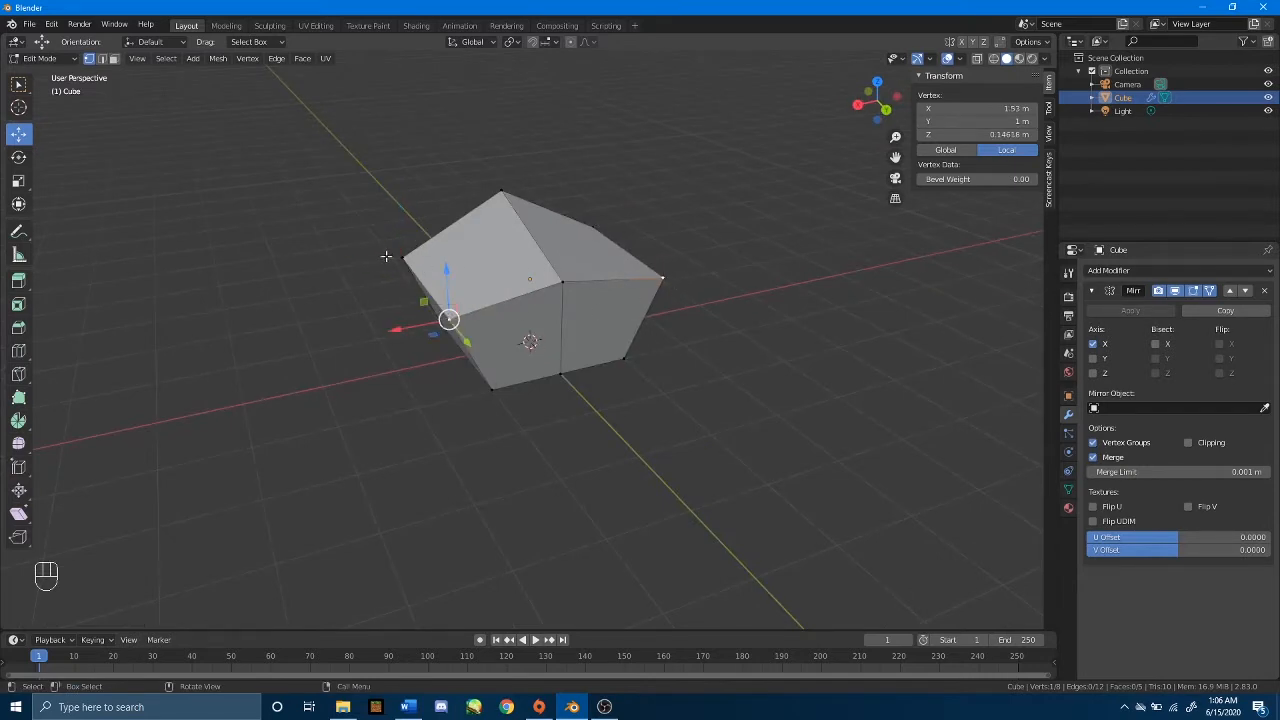
left_click(1211, 290)
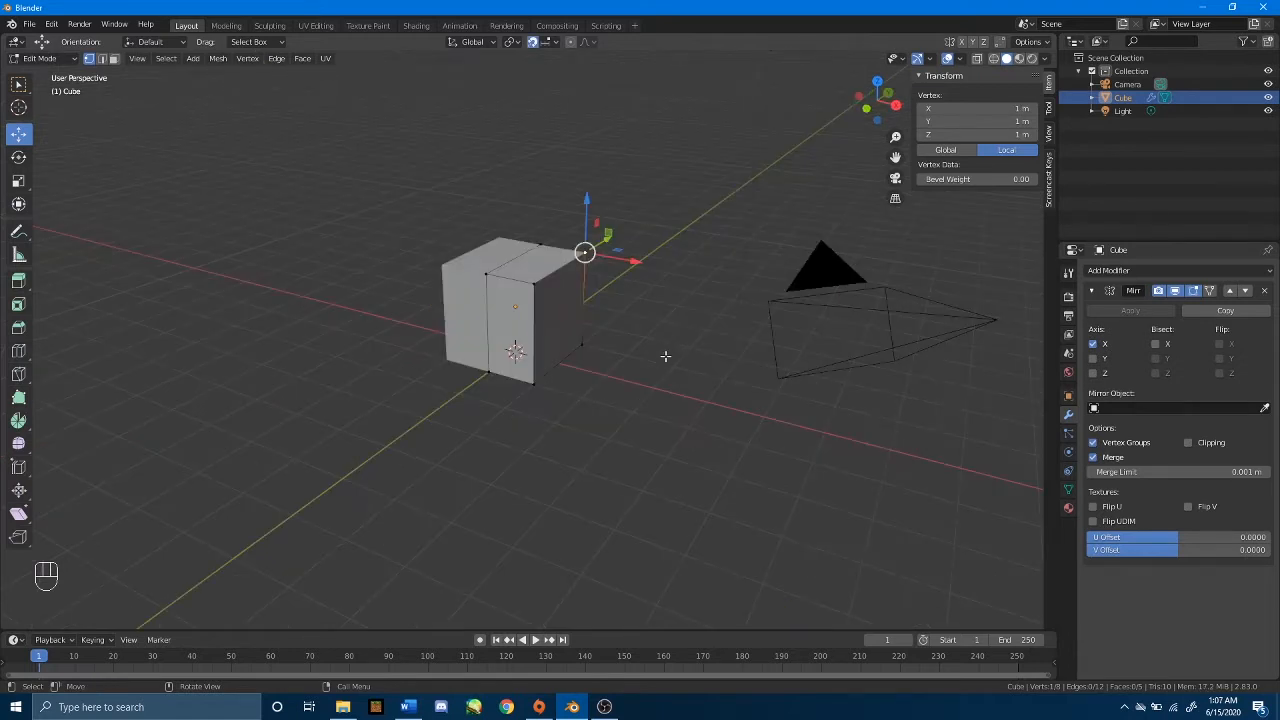
Return to Object Mode and add a Subdivision Surface modifier to the mirrored cube.
key("Tab")
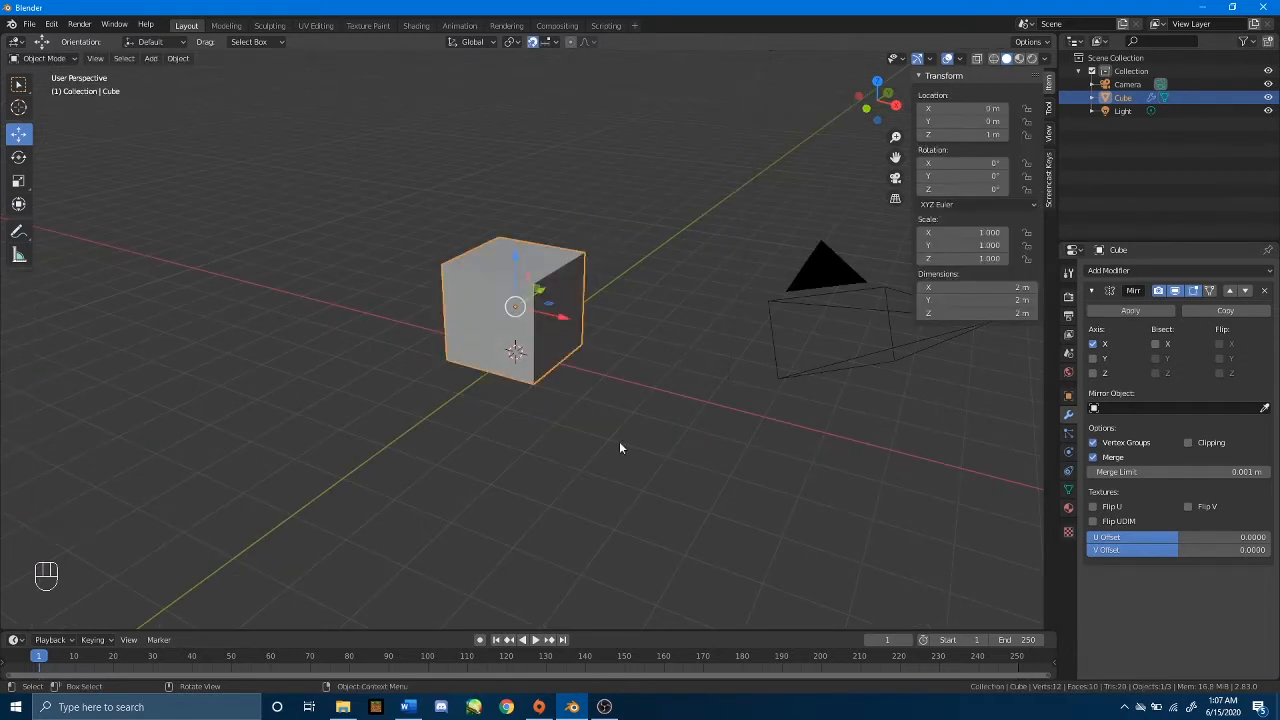
left_click(1100, 270)
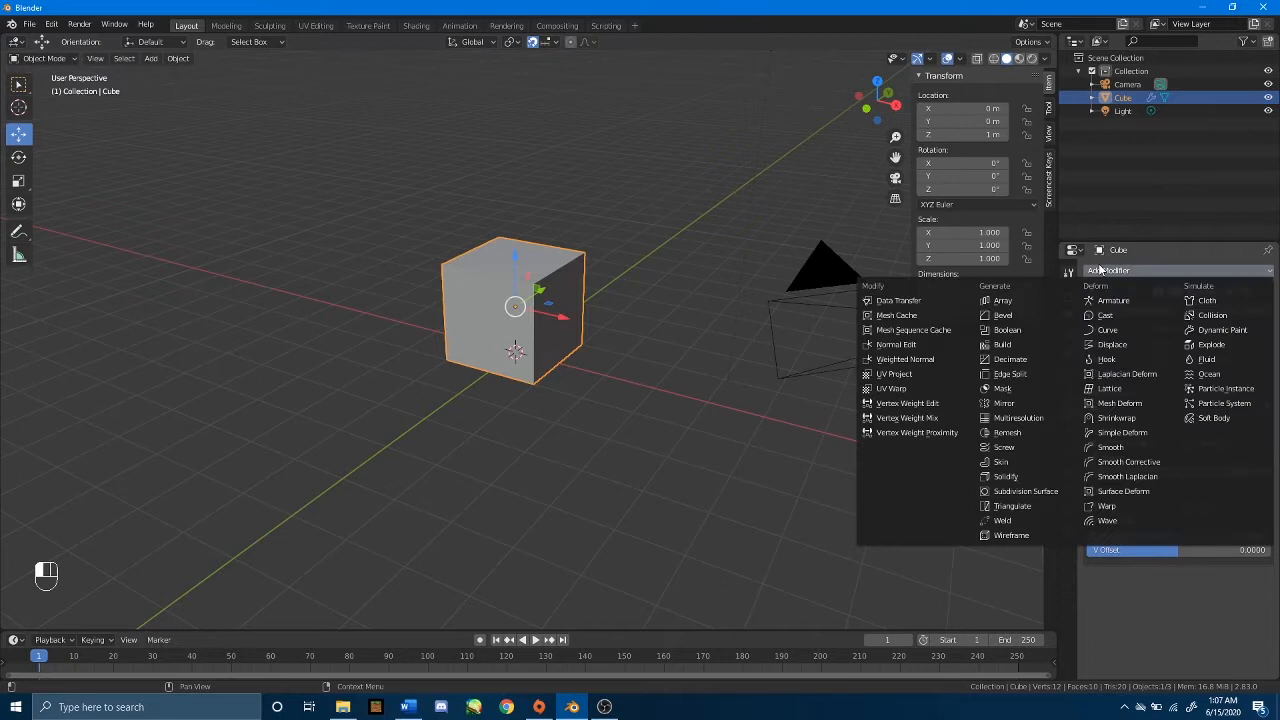
left_click(1024, 492)
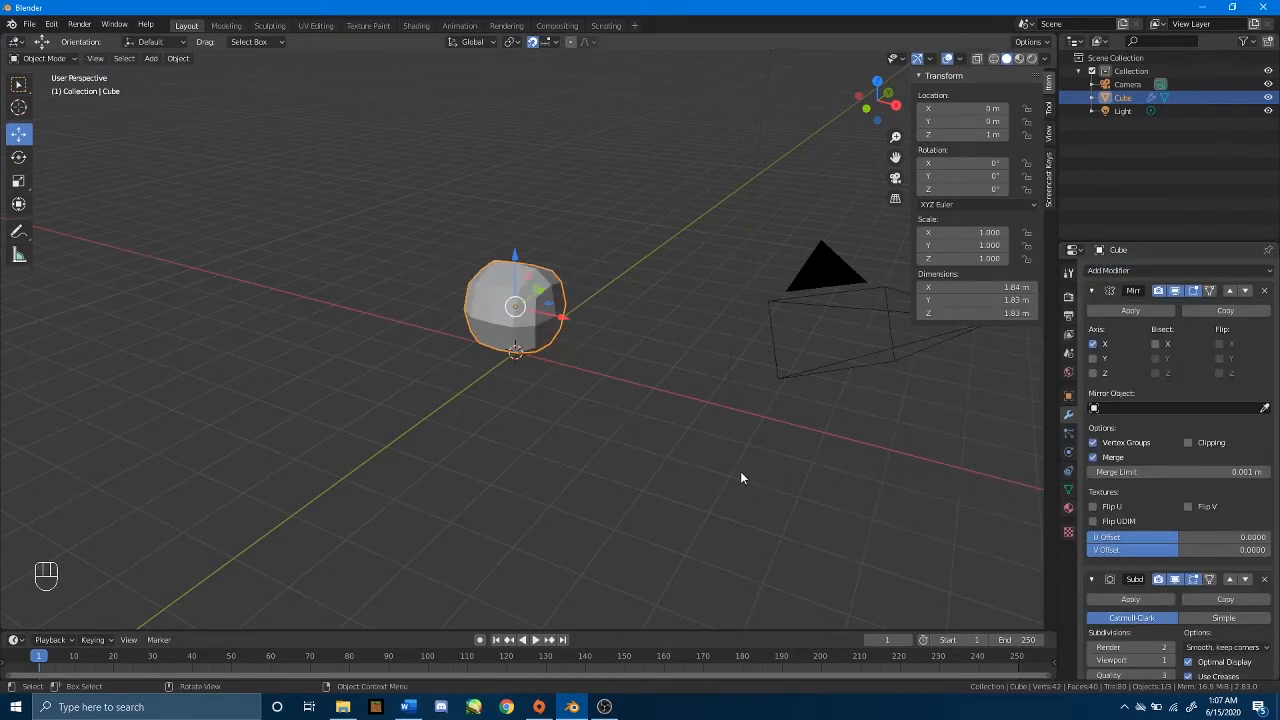
middle_click_drag(671, 391, 726, 354)
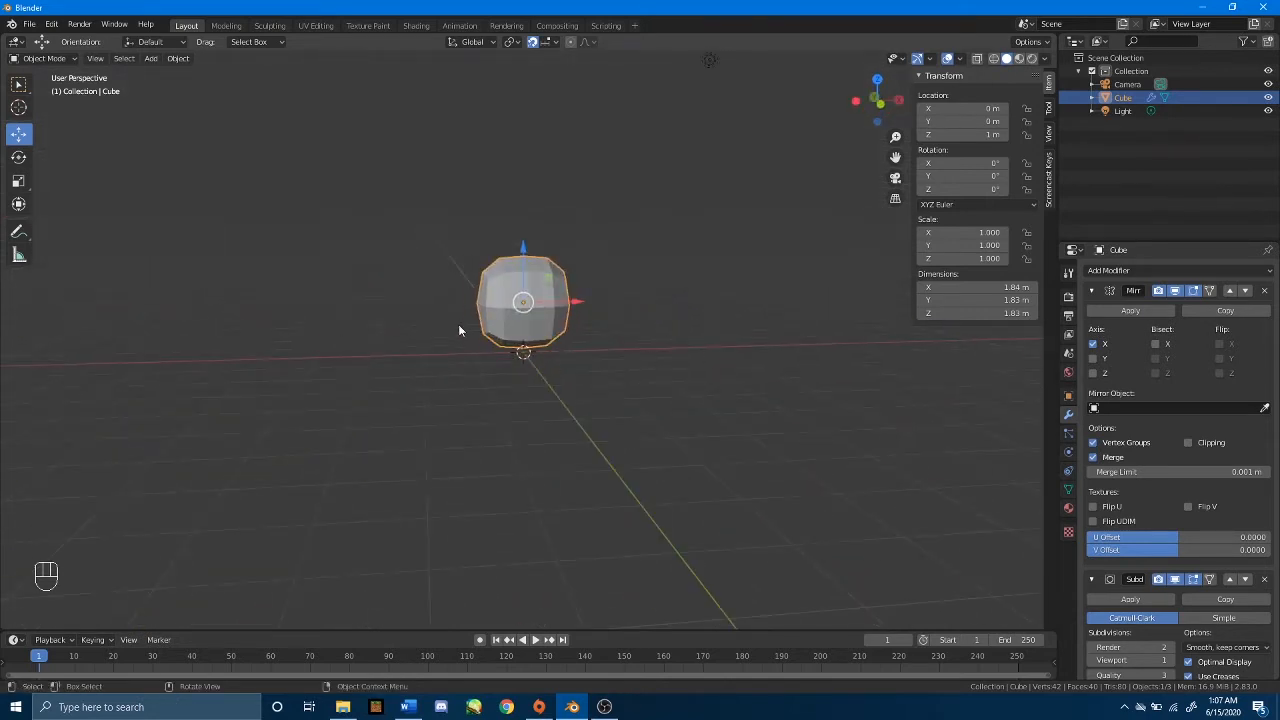
Enter Edit Mode and compare the smoothed shape's editing cage with the Mirror modifier's cage display switched on and off.
key("Tab")
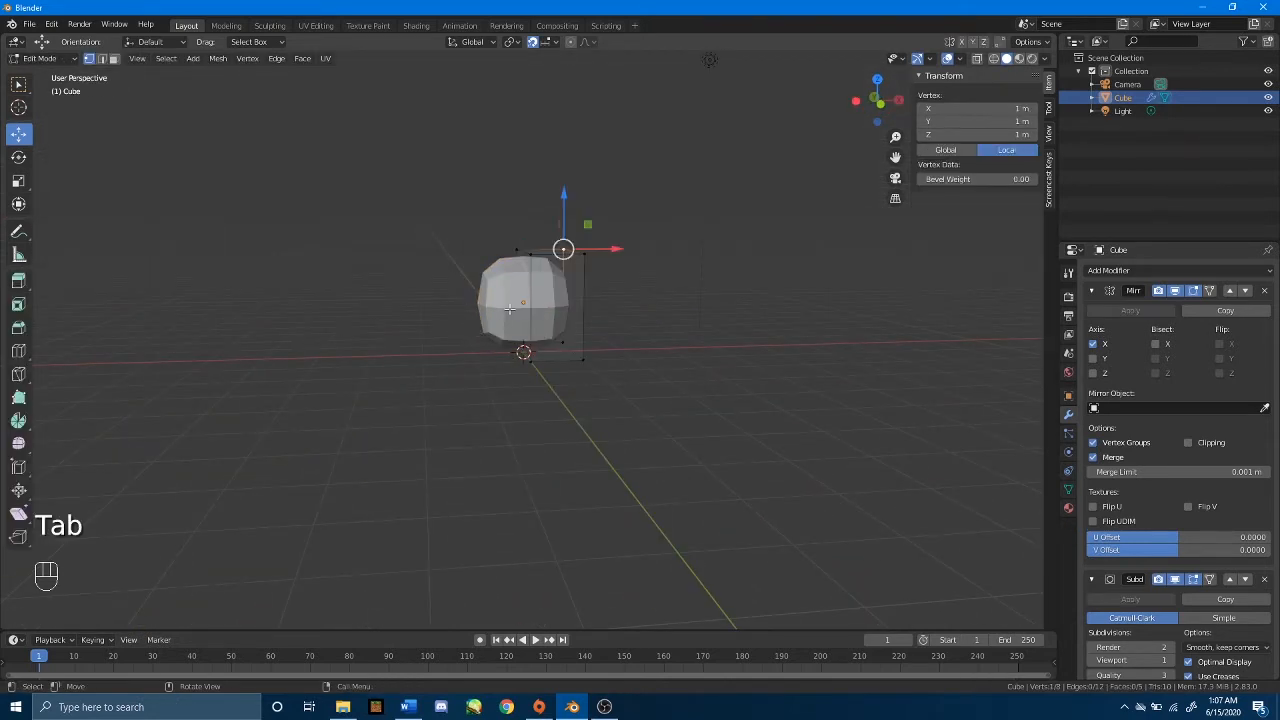
scroll(490, 320, "up", 2)
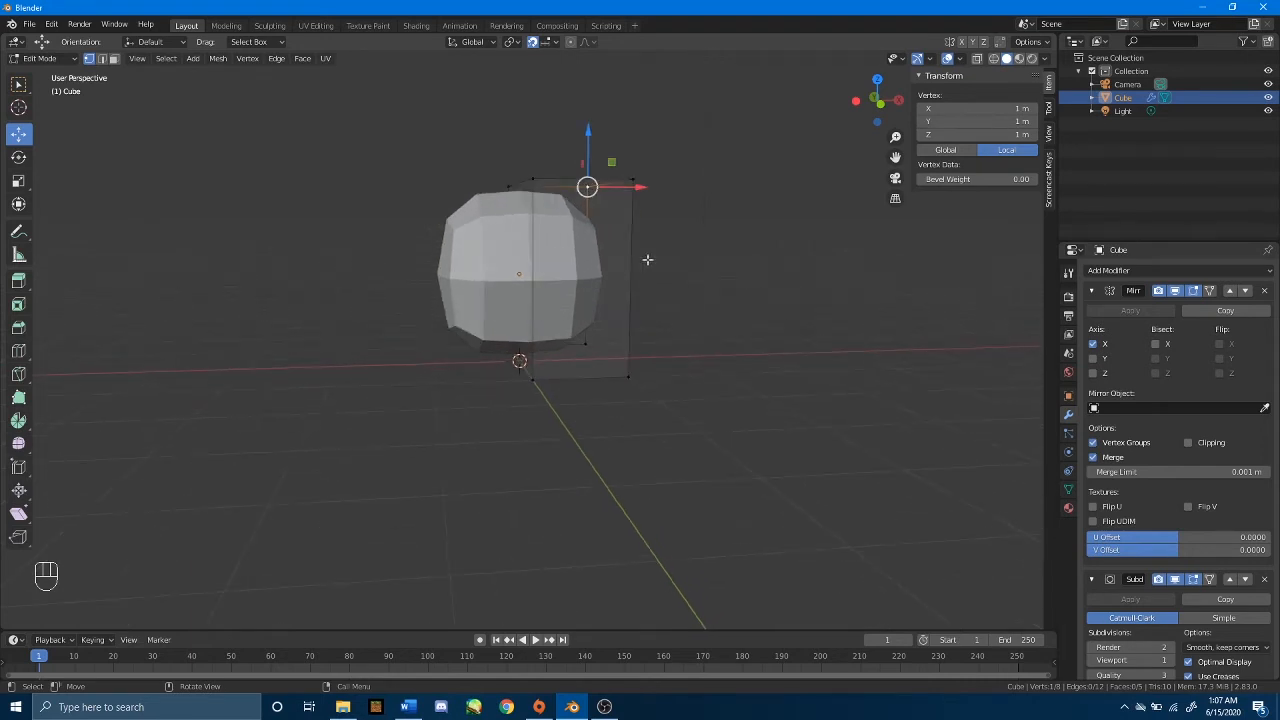
middle_click_drag(676, 257, 434, 298)
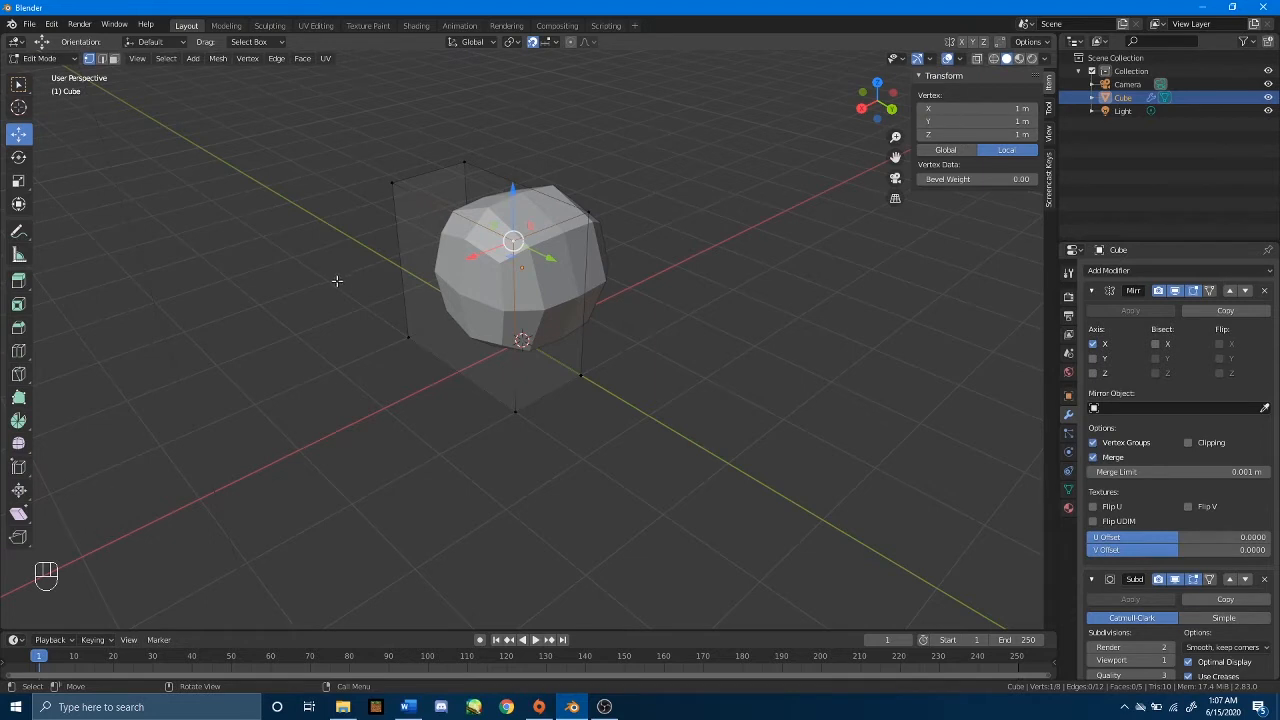
middle_click_drag(337, 280, 760, 245)
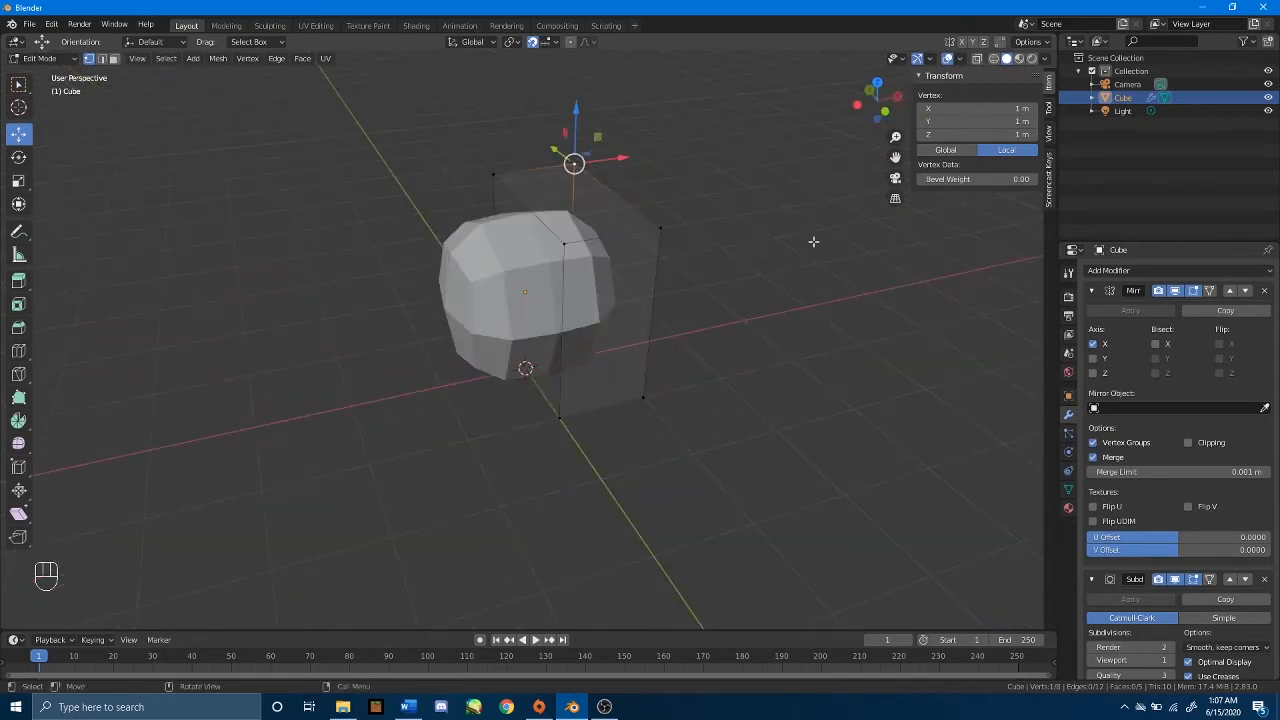
left_click(1211, 291)
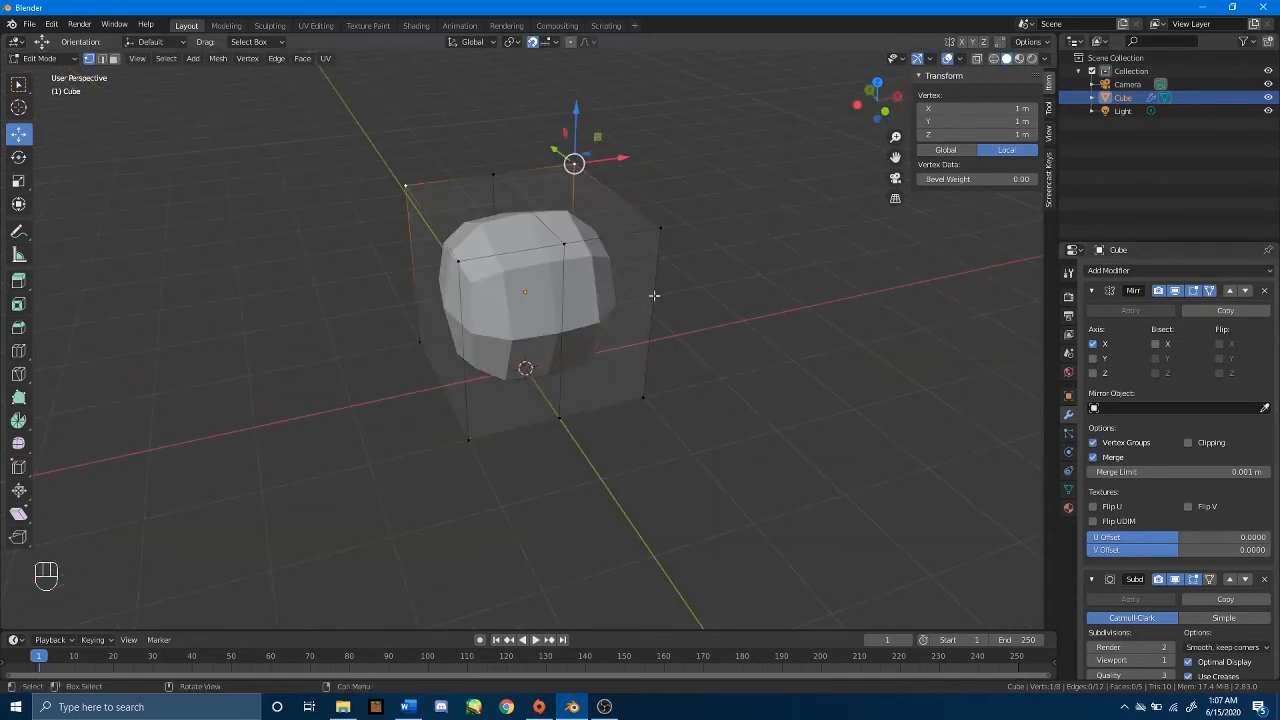
left_click(1212, 291)
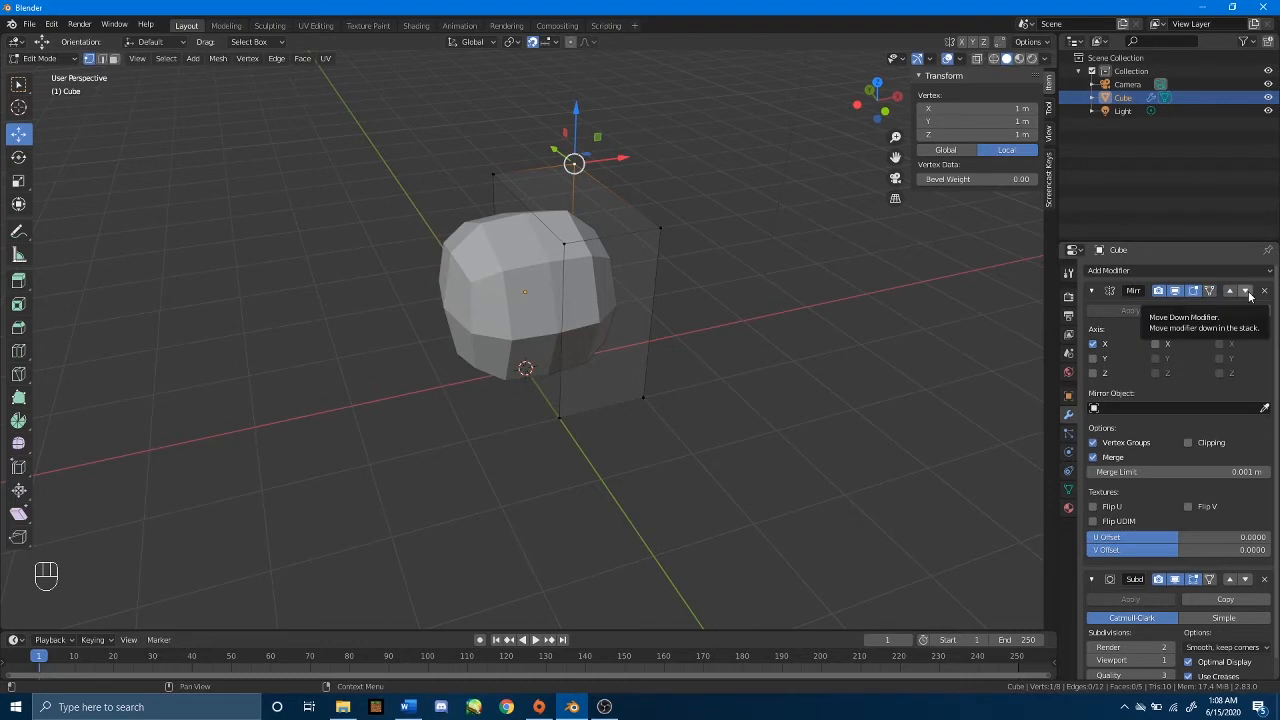
Move the Mirror modifier below the Subdivision Surface modifier and turn on the Subdivision Surface modifier's cage display.
left_click(1246, 291)
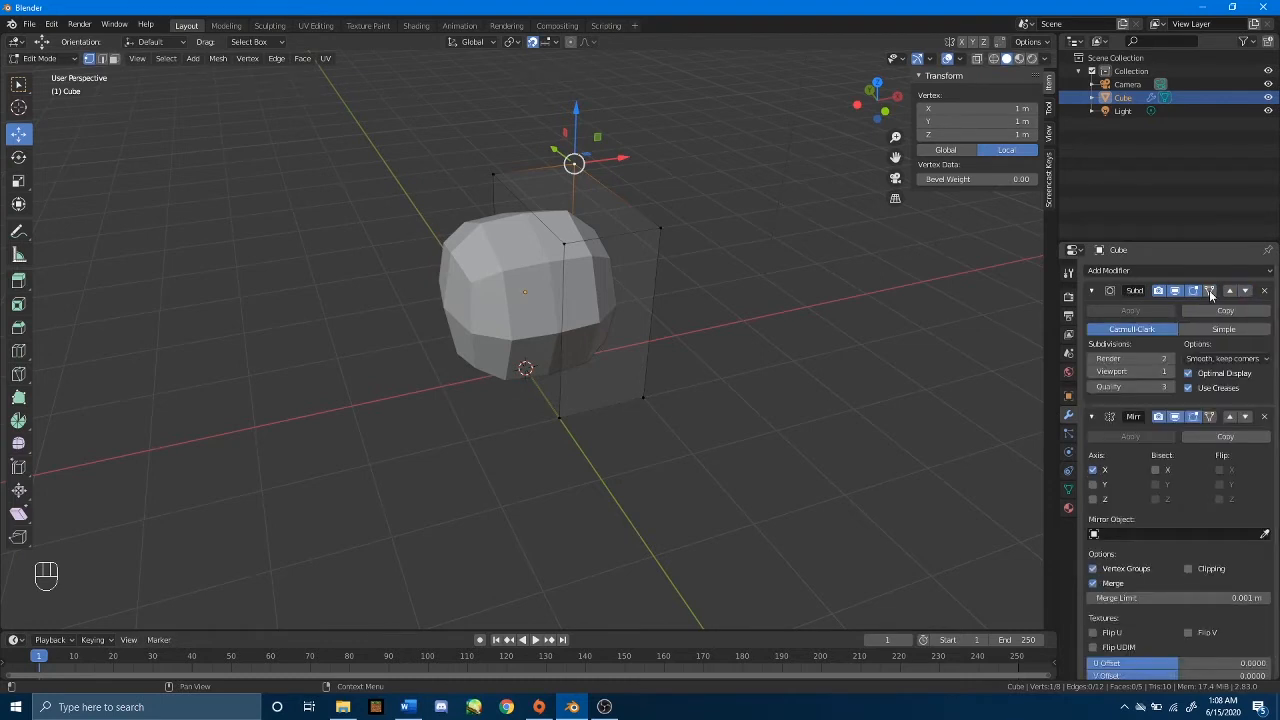
left_click(1212, 291)
middle_click_drag(780, 300, 747, 266)
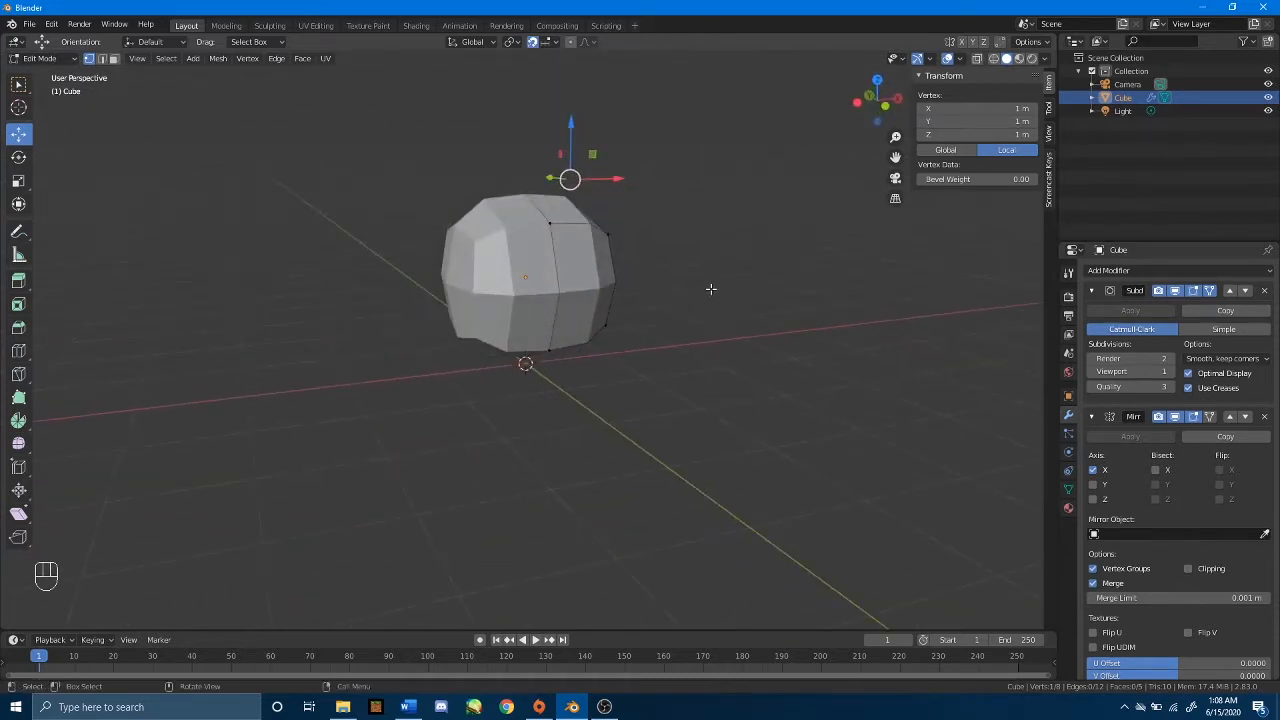
Compare the editing cage with the Subdivision Surface modifier's cage display off and on, and return to Object Mode.
left_click(1211, 292)
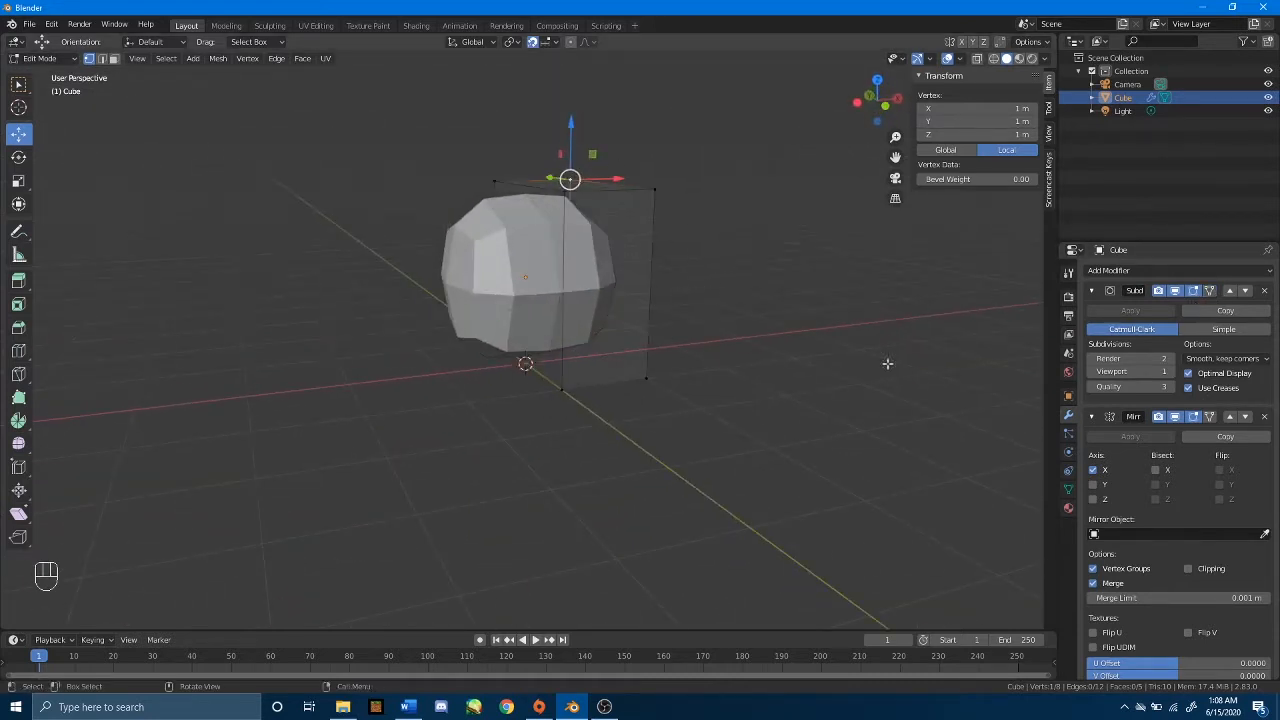
key("Tab")
key("Tab")
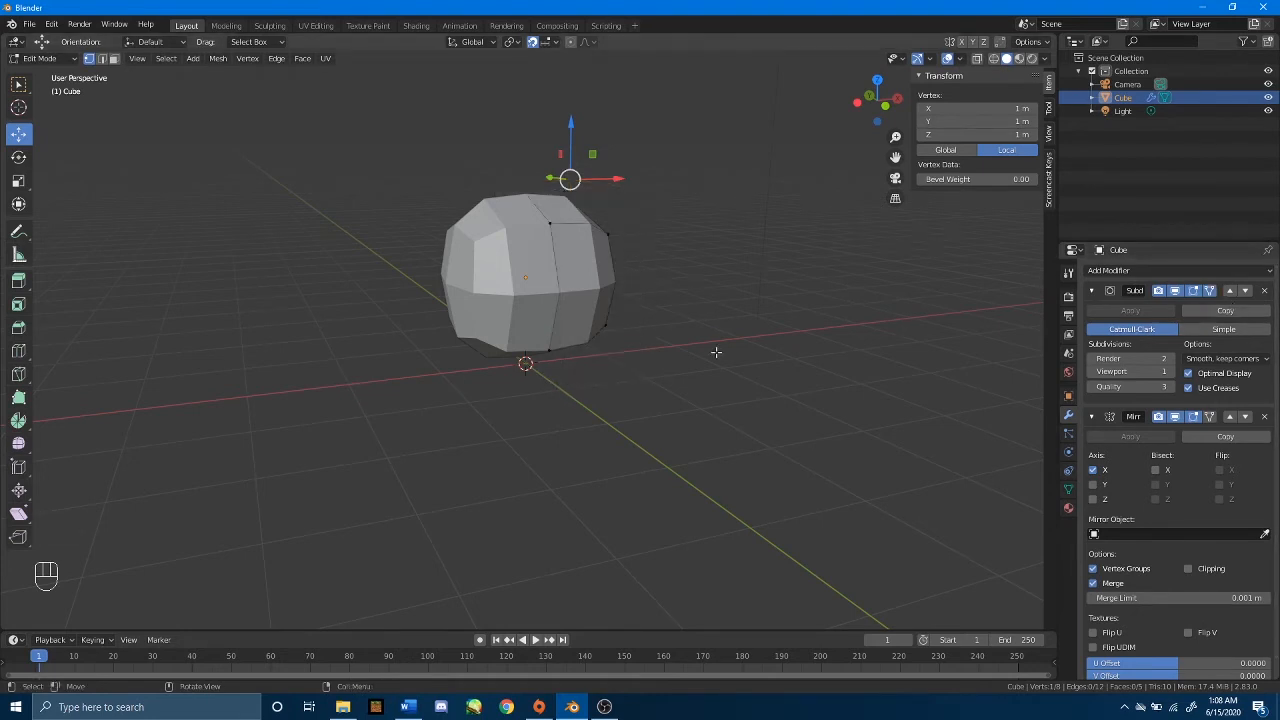
left_click(45, 58)
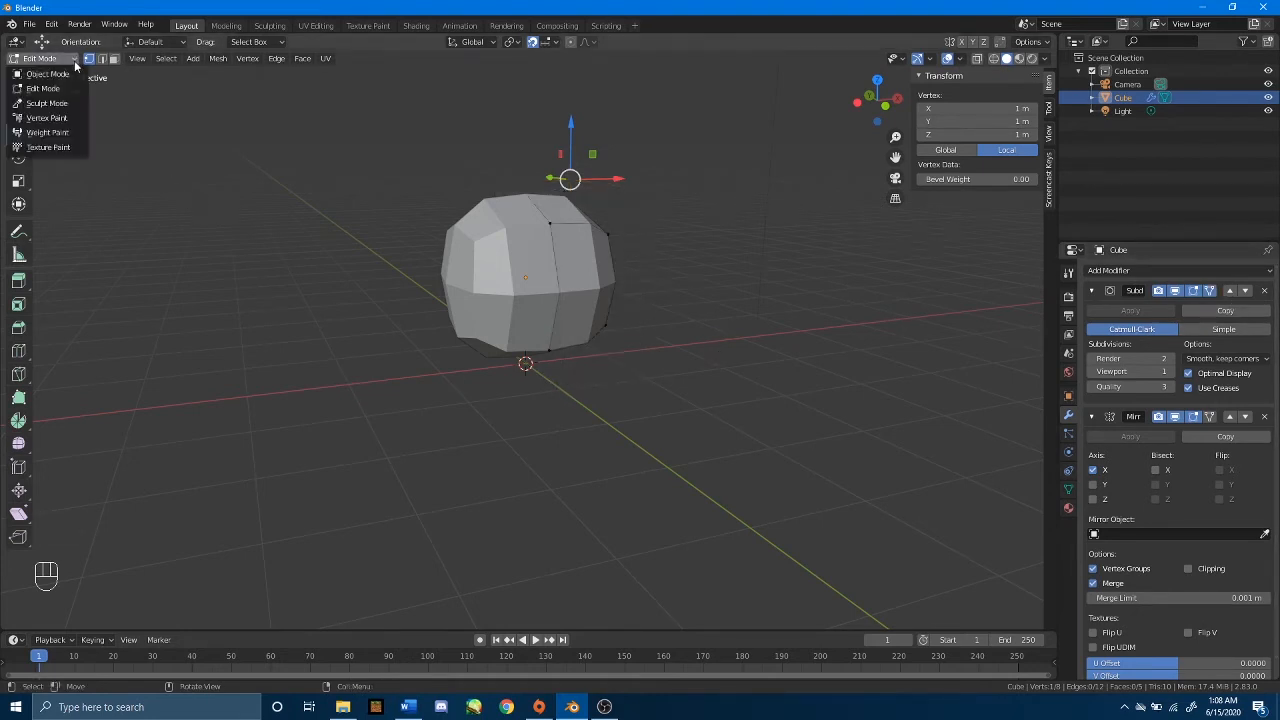
left_click(68, 75)
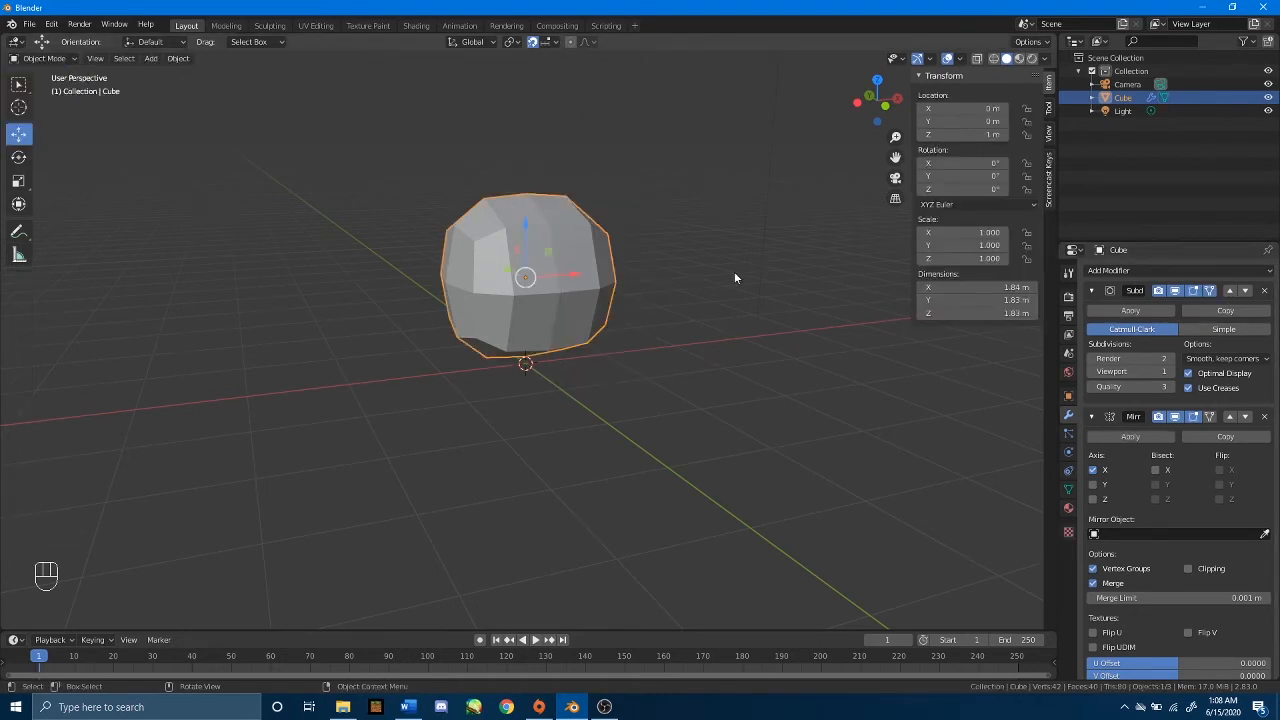
Apply the Subdivision Surface modifier and, in Edit Mode, select the front middle vertex at X 0.47 m of the subdivided mesh.
left_click(1158, 311)
key("Tab")
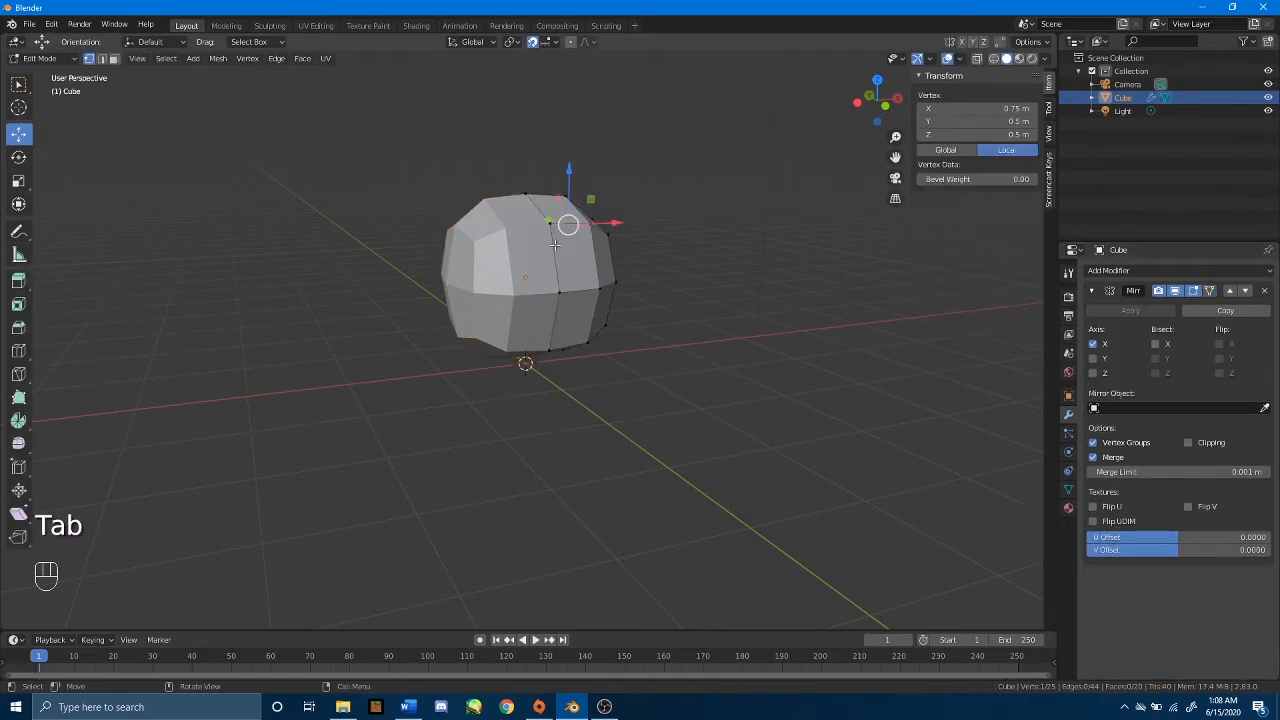
middle_click_drag(580, 268, 499, 278)
left_click(497, 286)
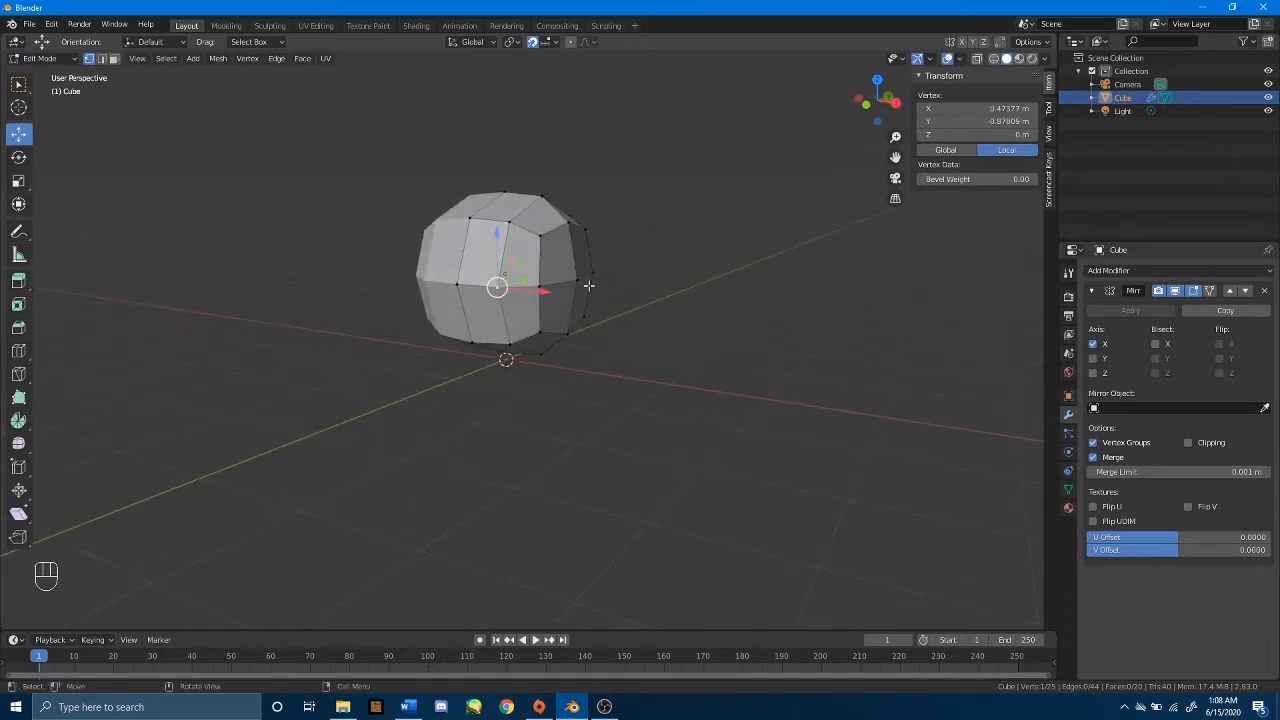
mouse_move(590, 291)
middle_mouse_down()
mouse_move(400, 302)
mouse_move(617, 295)
mouse_move(592, 305)
middle_mouse_up()
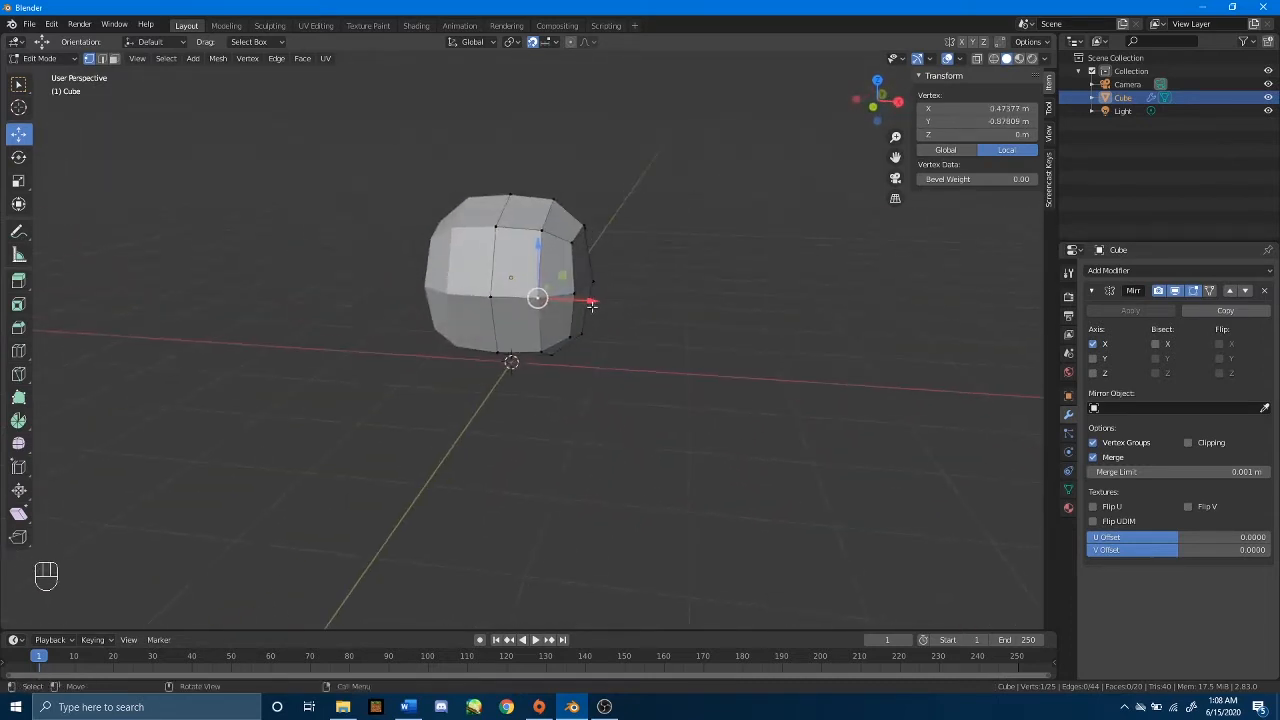
Try to move the selected front vertex along the X axis, first with snapping on and again with snapping turned off.
key("g")
key("x")
left_click(620, 300)
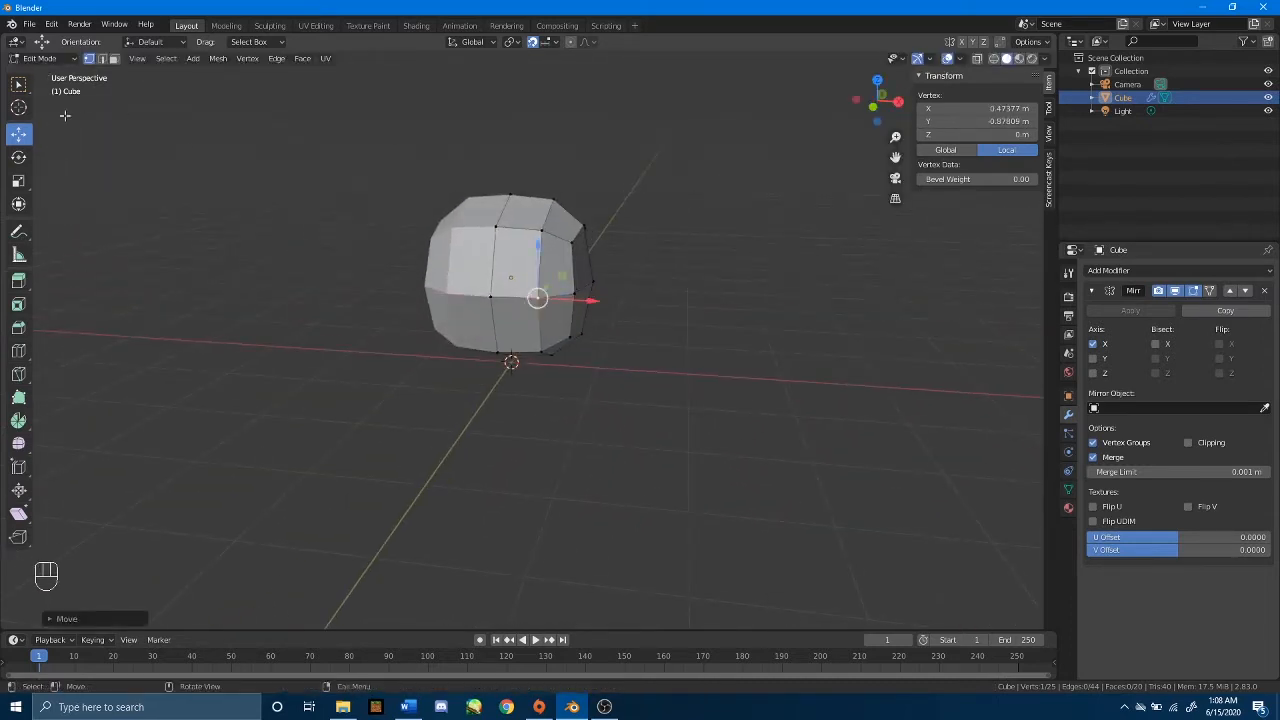
left_click(533, 42)
left_click_drag(582, 299, 604, 301)
left_click(597, 280)
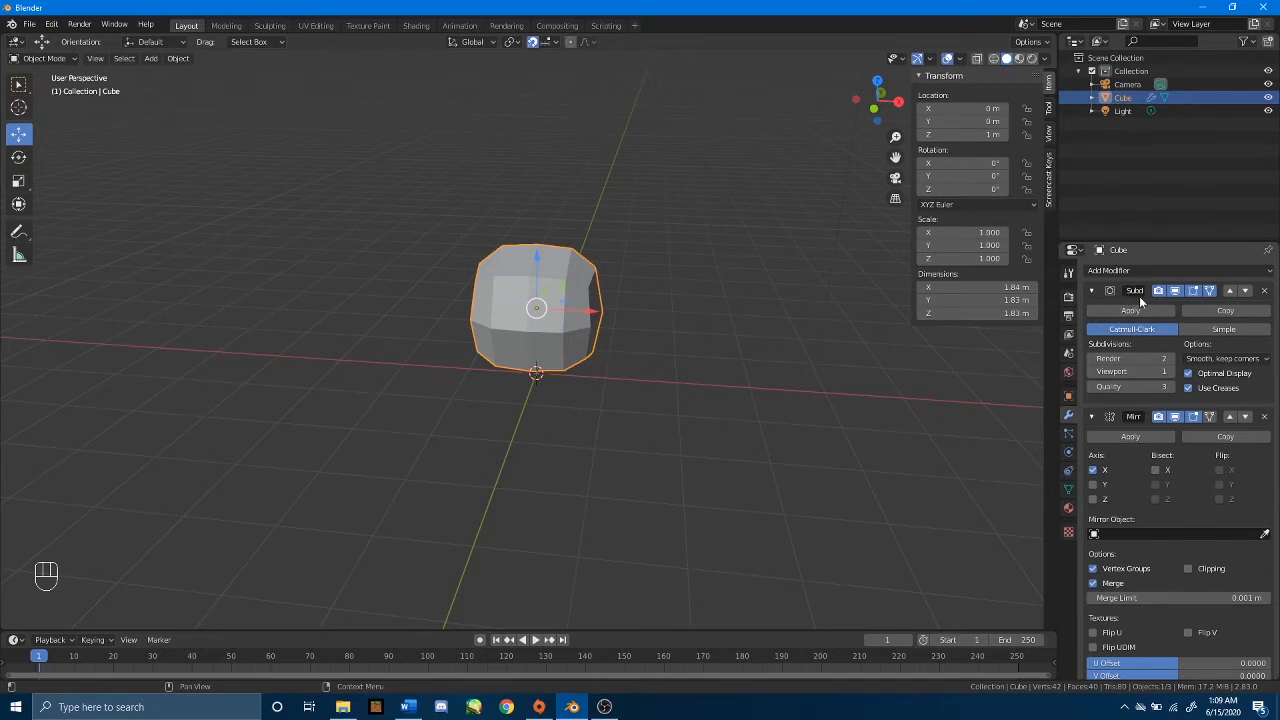
Move the Subdivision Surface modifier below the Mirror modifier in the cube's modifier stack.
scroll(1144, 303, "down", 1)
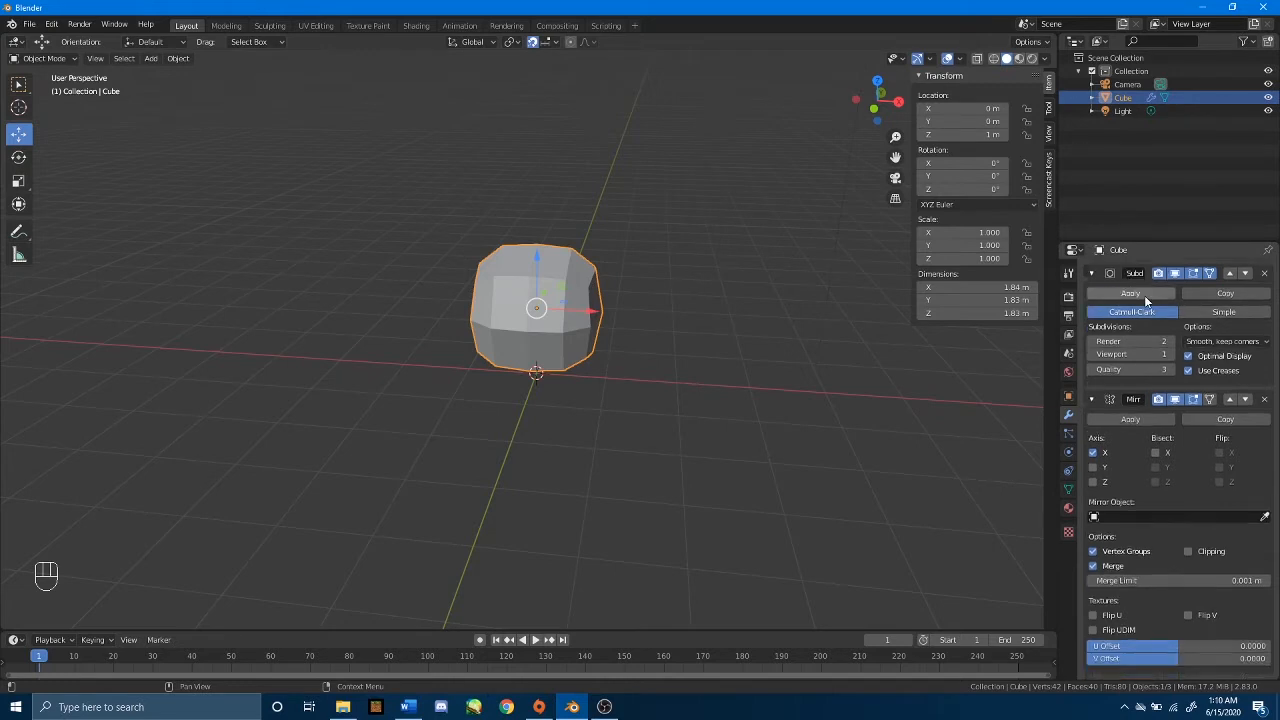
left_click(1245, 274)
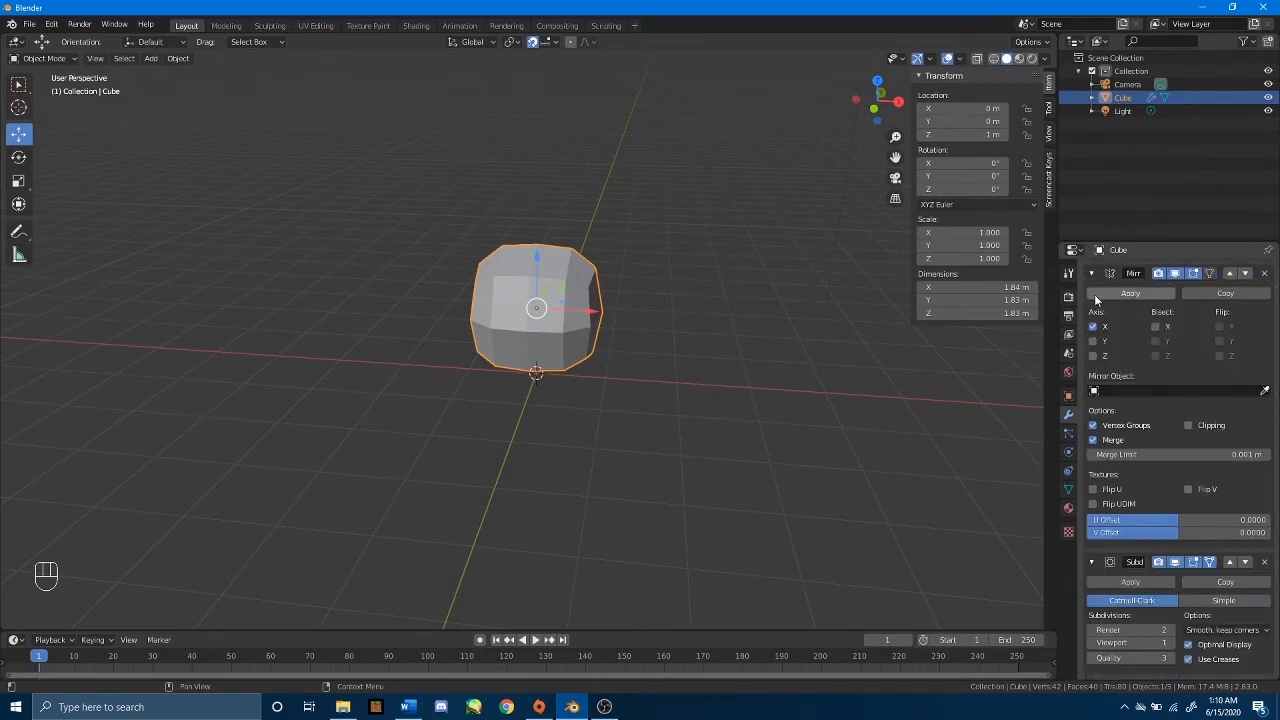
middle_click_drag(673, 350, 713, 349)
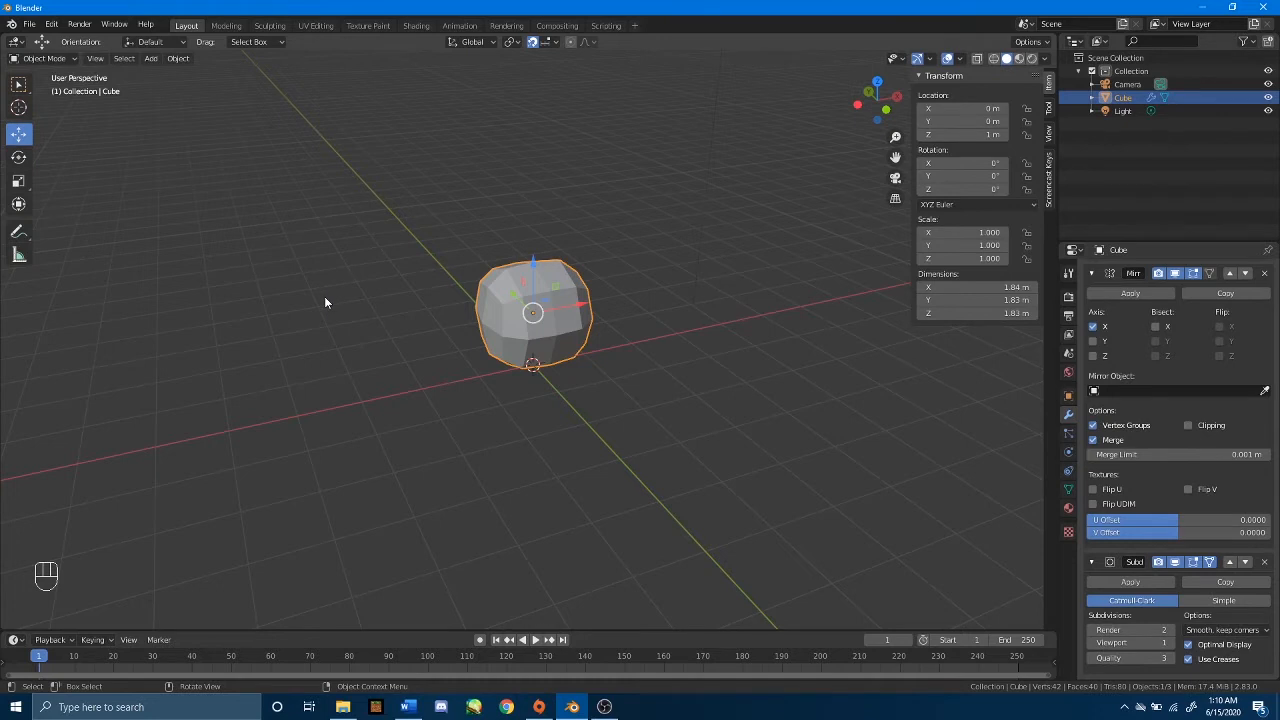
Enter Edit Mode and add one centred horizontal loop cut around the half cube at its mid-height.
key("Tab")
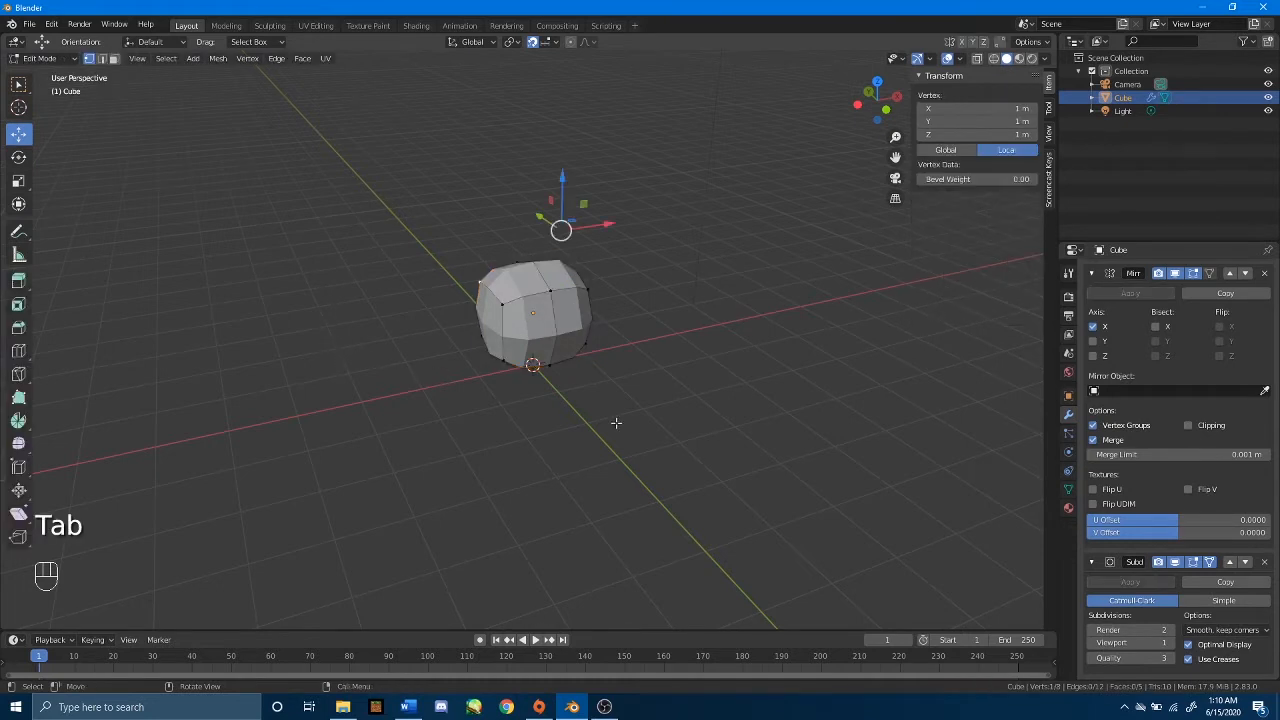
key("ctrl")
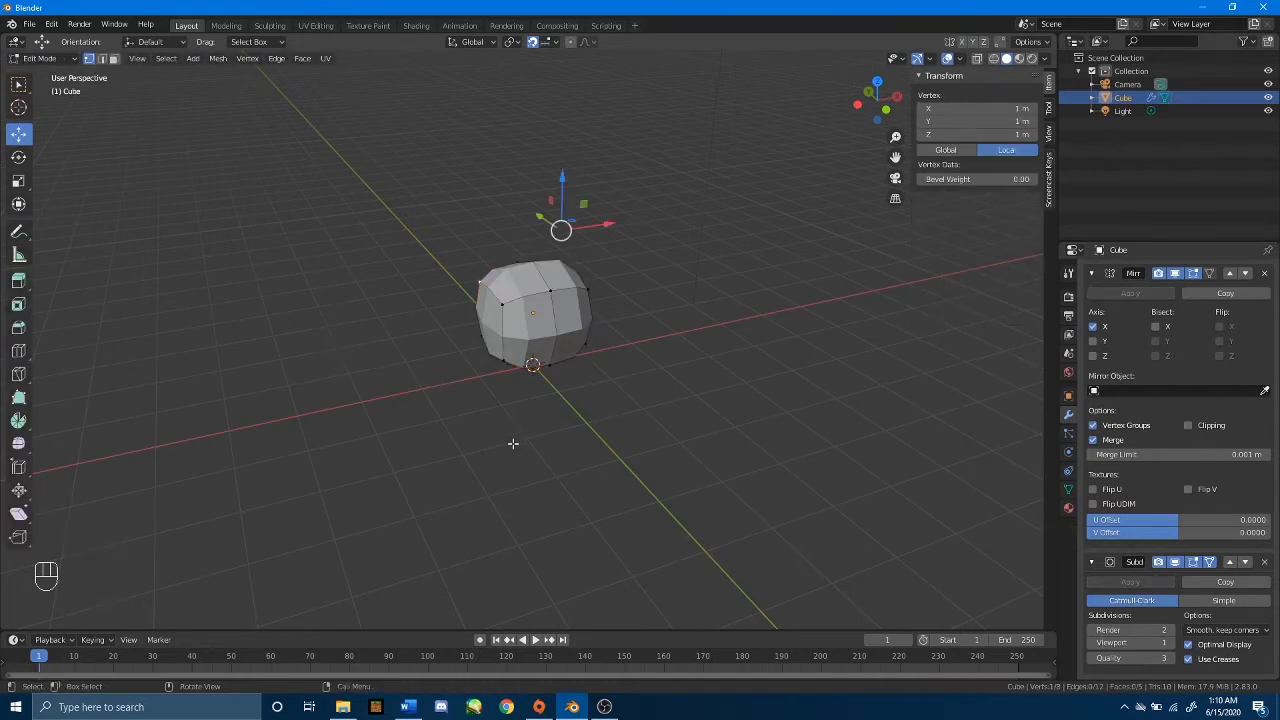
key("ctrl+r")
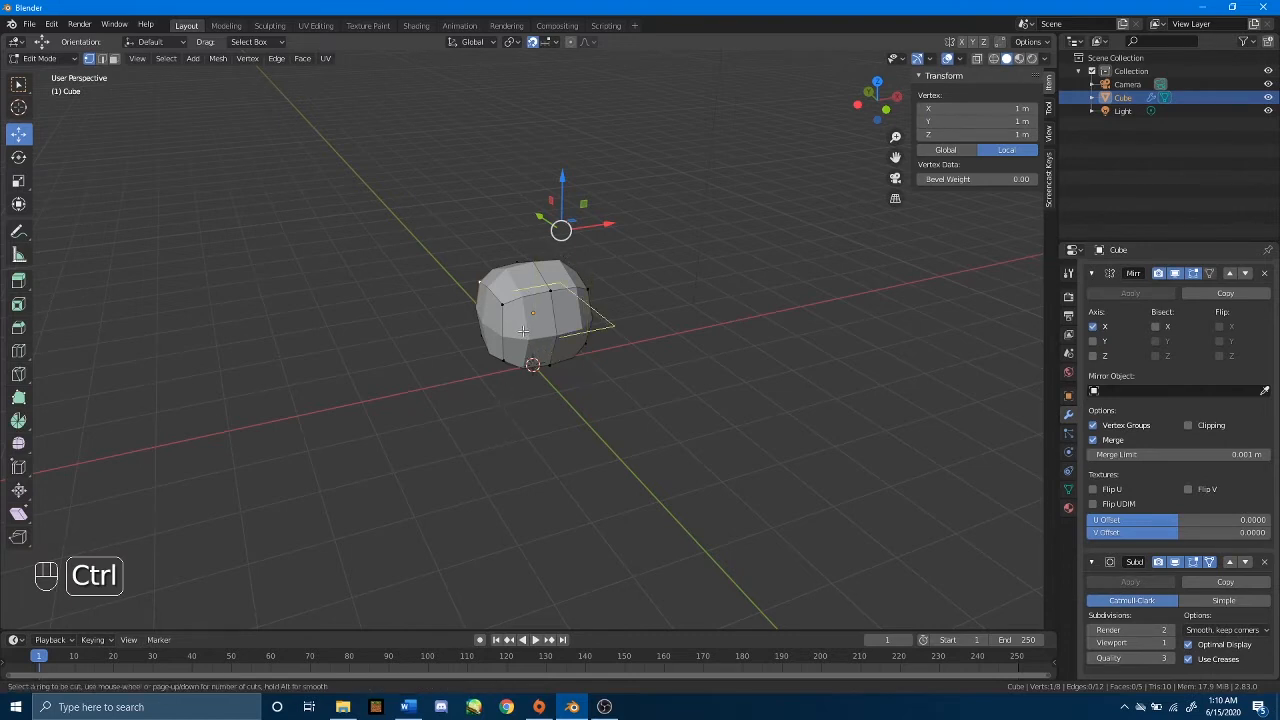
left_click(522, 330)
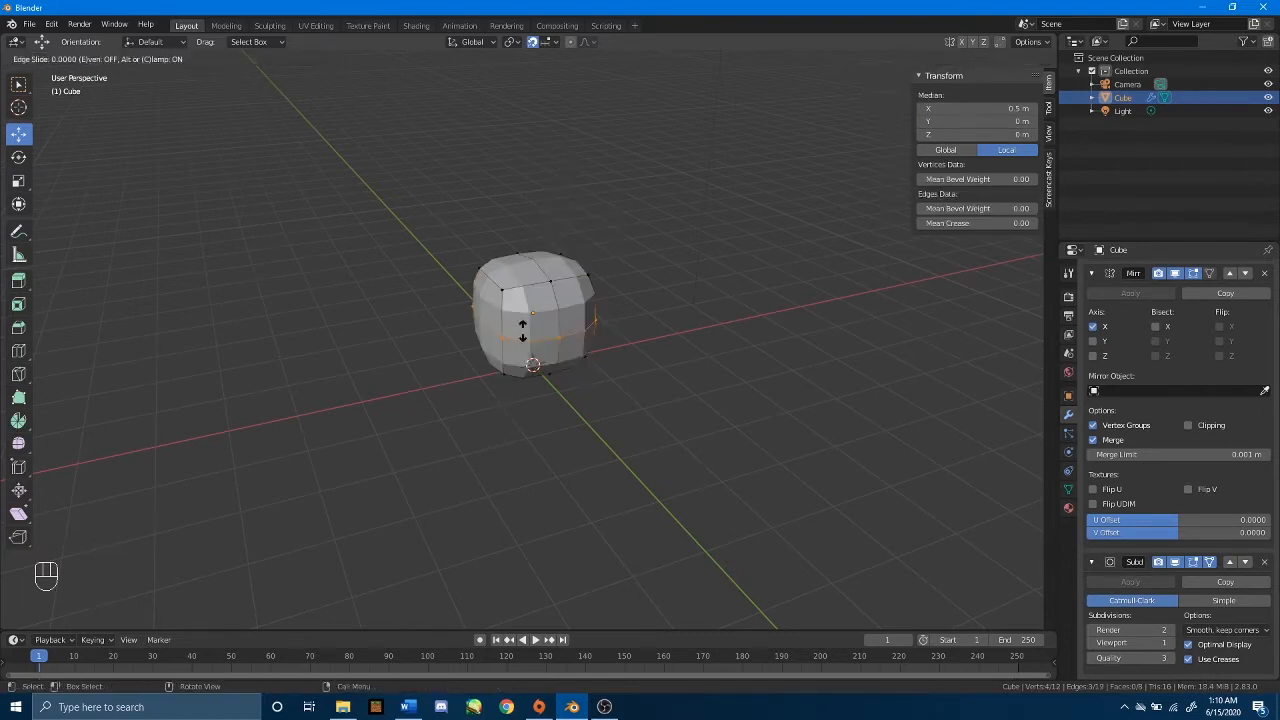
left_click(522, 330)
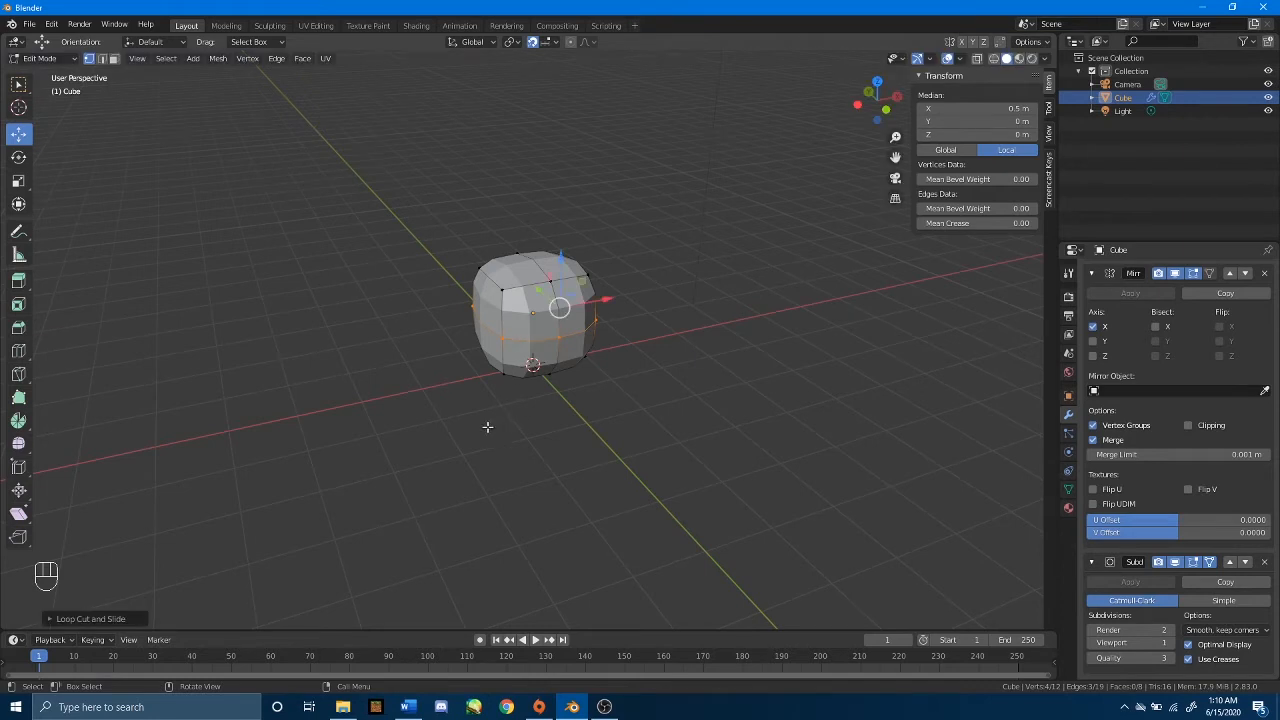
Select the bottom face of the half cube and scale it down uniformly.
middle_click_drag(558, 358, 710, 307, "alt")
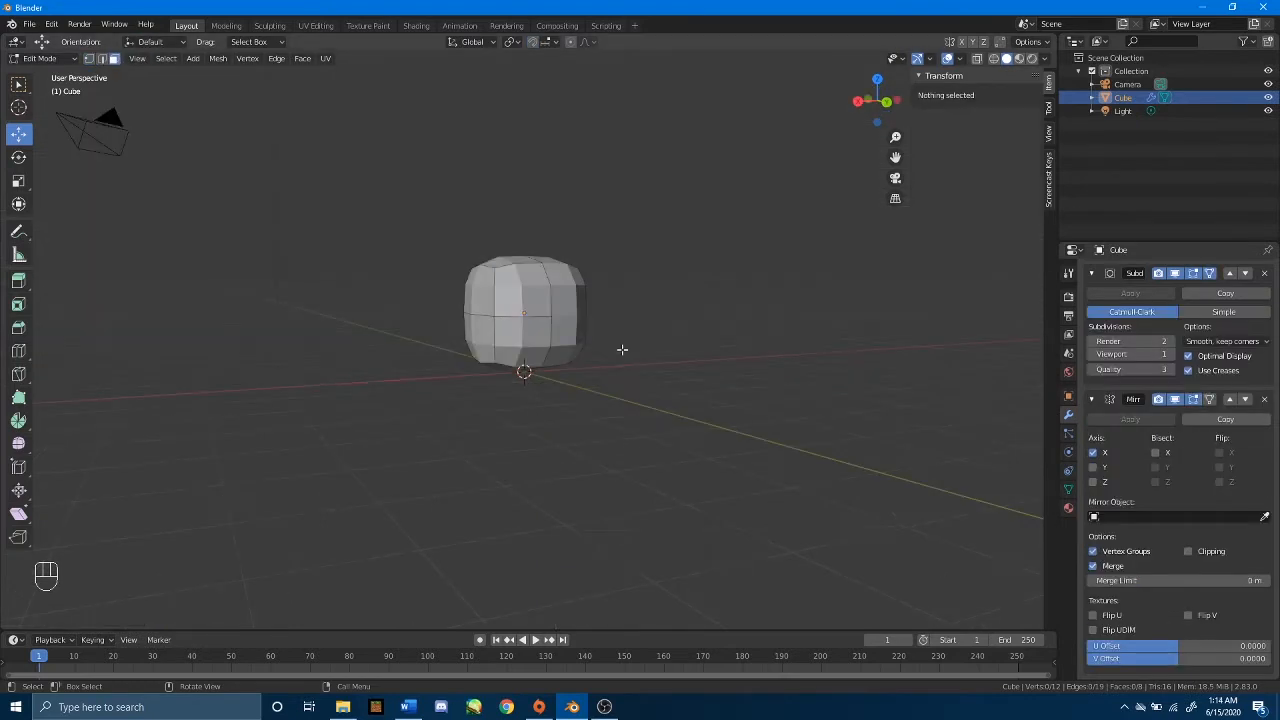
middle_click_drag(623, 349, 606, 206, "alt")
left_click(497, 328)
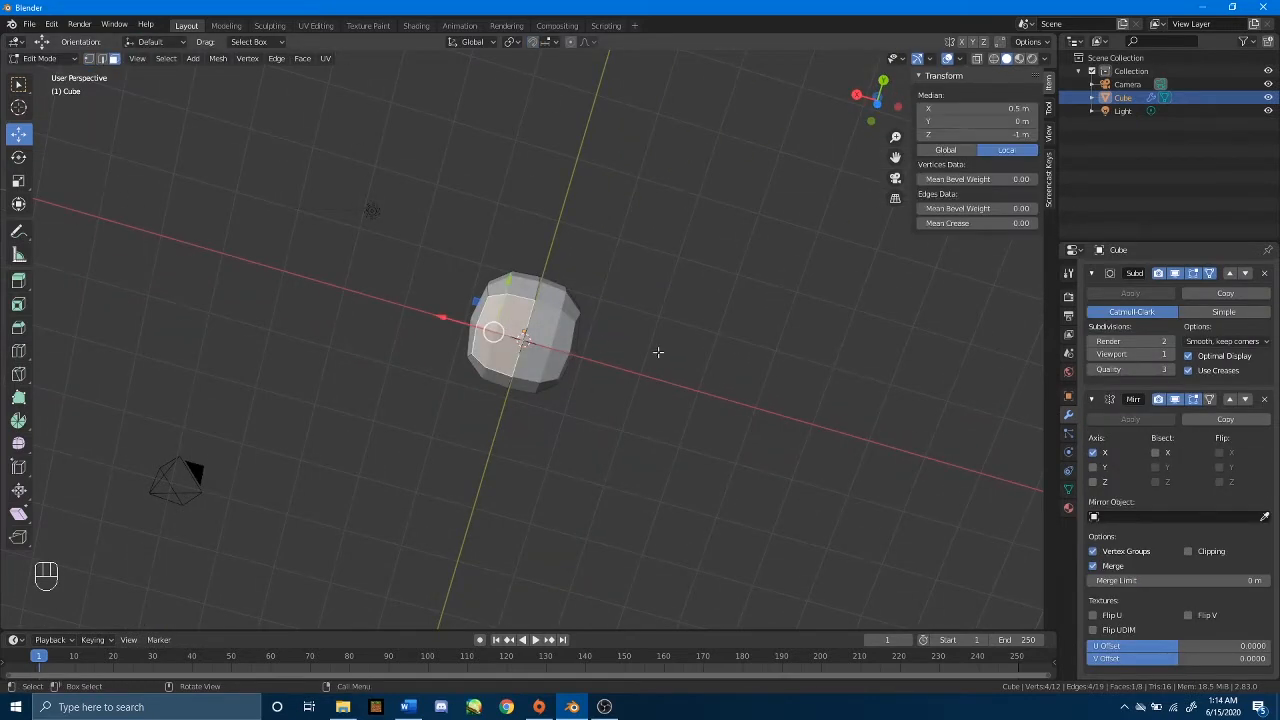
key("s")
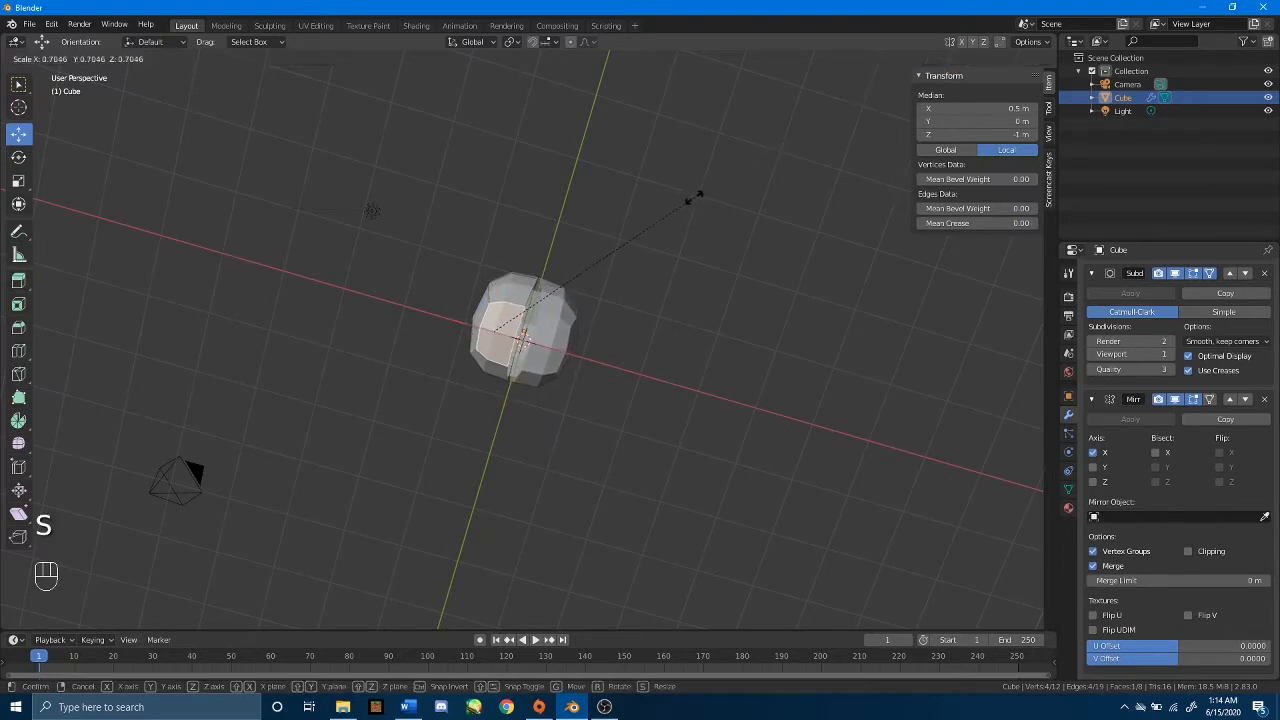
left_click(672, 210)
middle_click_drag(563, 251, 516, 280)
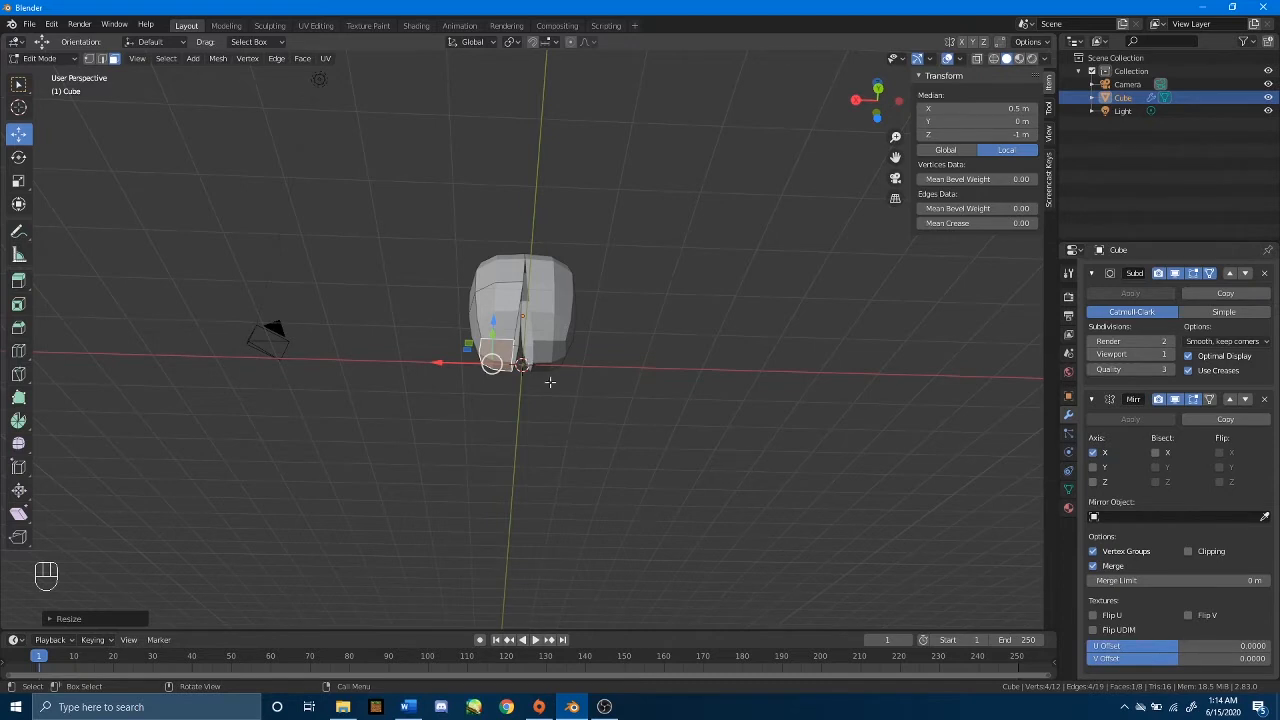
Turn on Clipping in the Mirror modifier and move the bottom face along X against the mirror plane, to about X 0.27 m.
left_click(1188, 554)
key("g")
key("x")
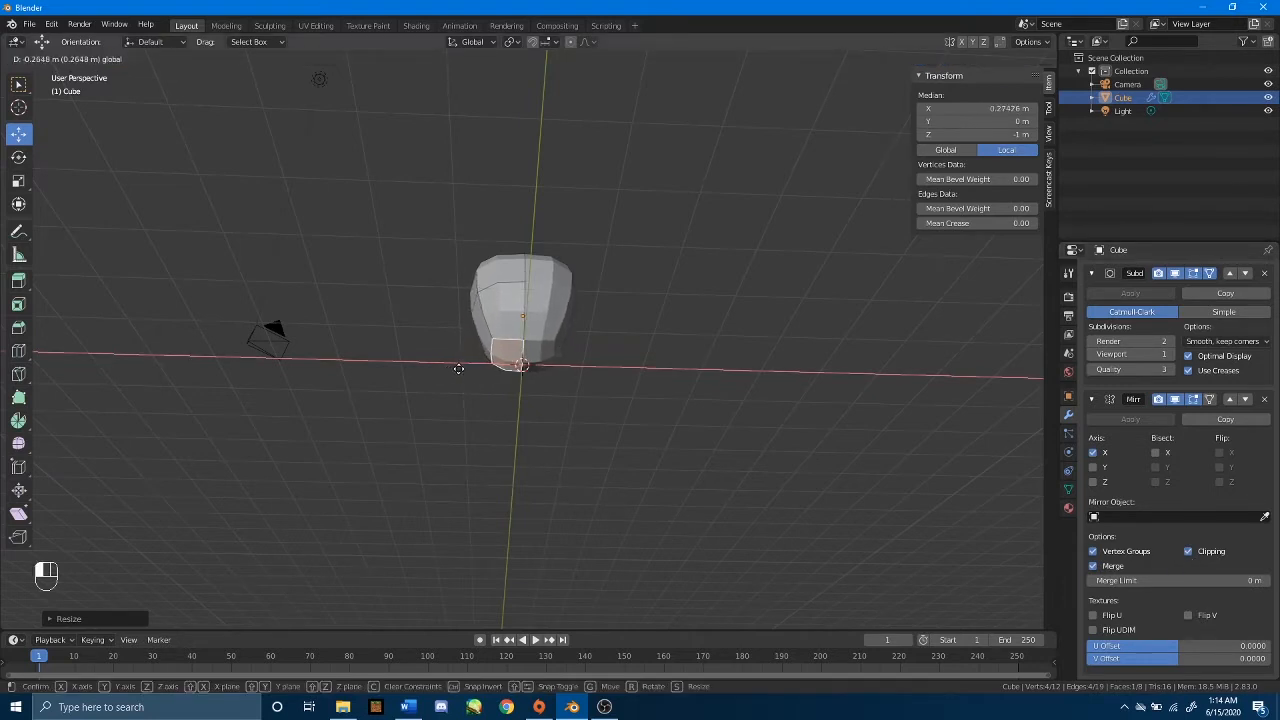
left_click(456, 367)
Test the clipping at the mirror plane by moving the bottom face outward along X and another selected part inward.
left_click(686, 357)
left_click(507, 349)
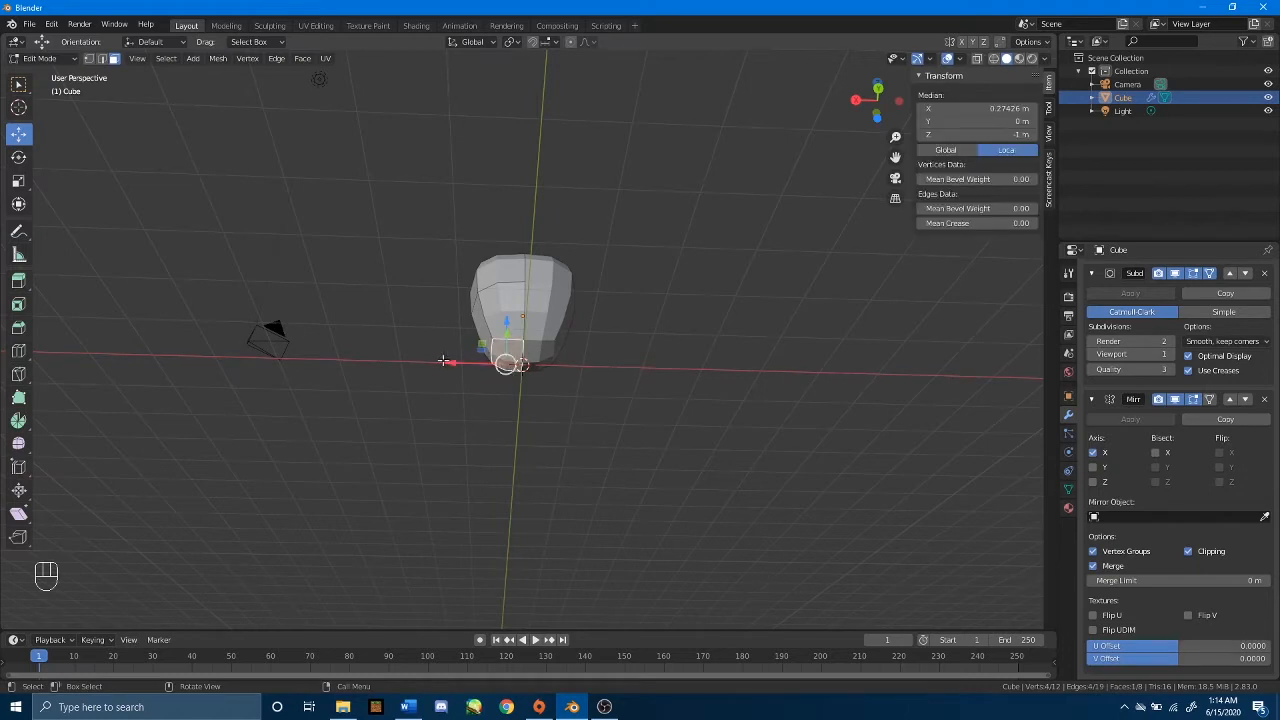
key("g")
key("x")
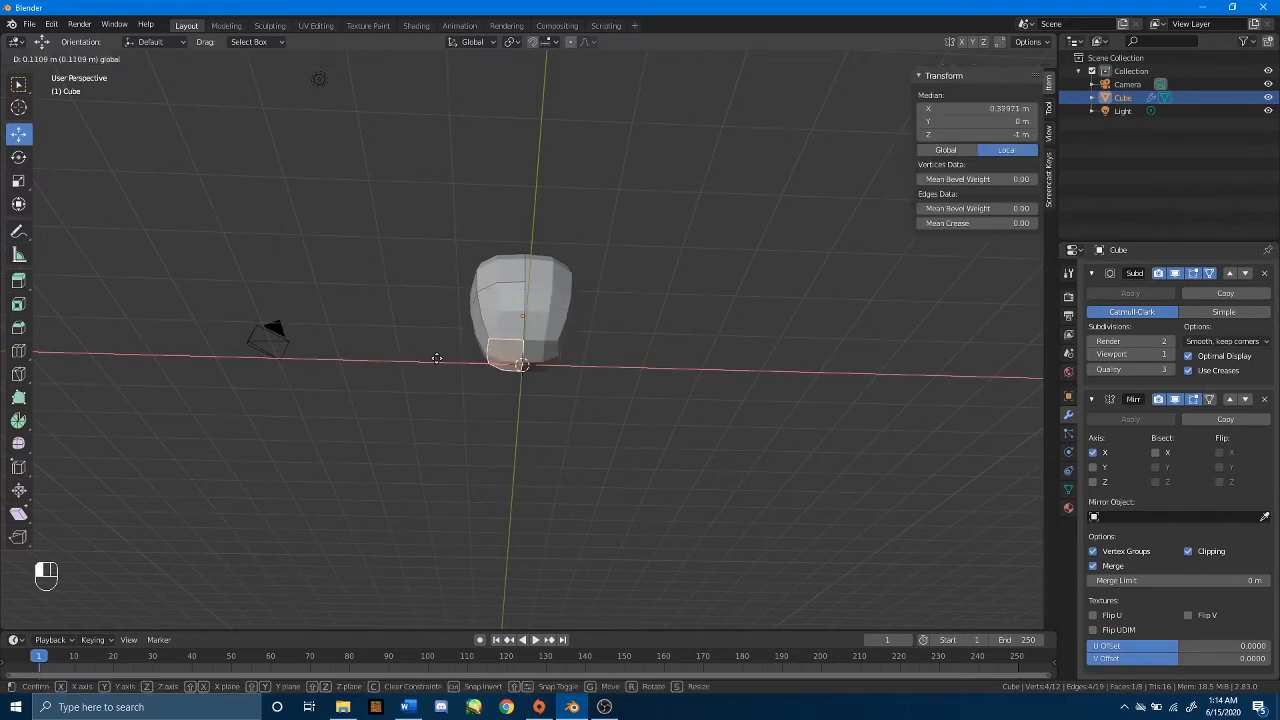
left_click_drag(432, 360, 418, 361)
left_click(566, 384)
middle_click_drag(568, 384, 545, 585)
left_click(490, 362)
left_click_drag(437, 370, 466, 371)
Set the Subdivision Surface modifier's viewport subdivisions to 2 and shade the object smooth.
middle_click_drag(579, 273, 626, 348)
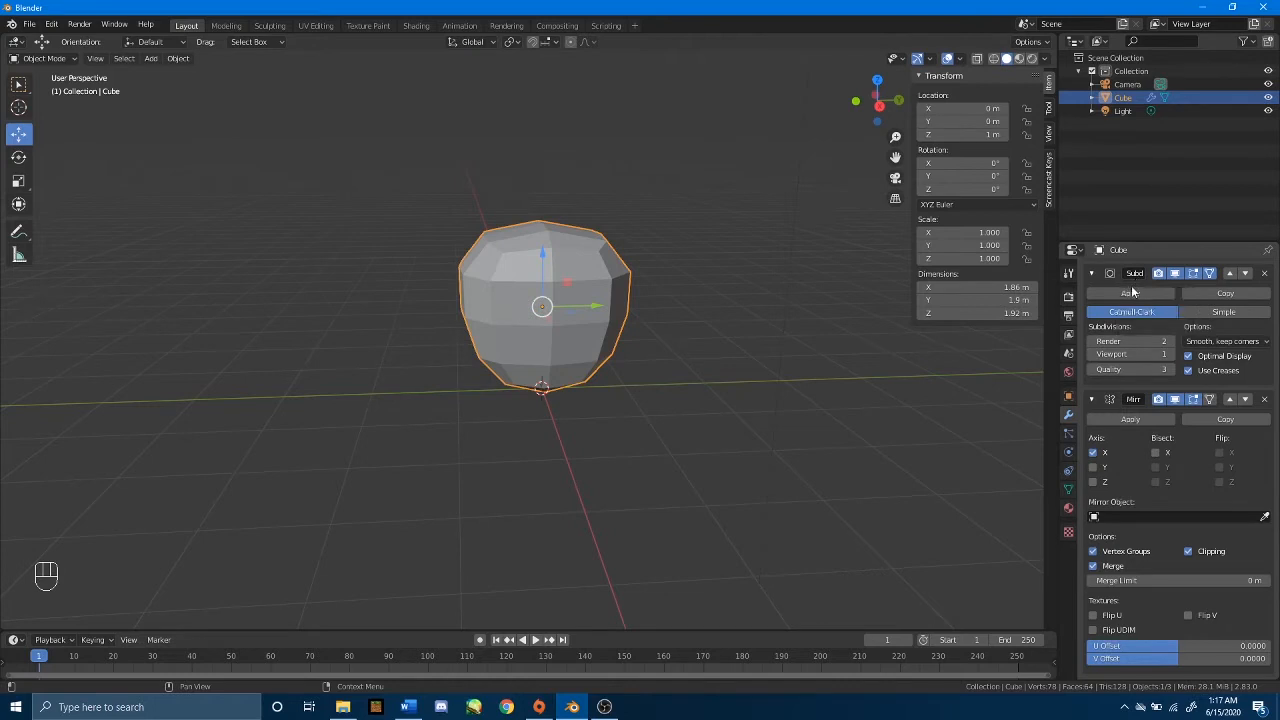
left_click_drag(1136, 356, 1150, 356)
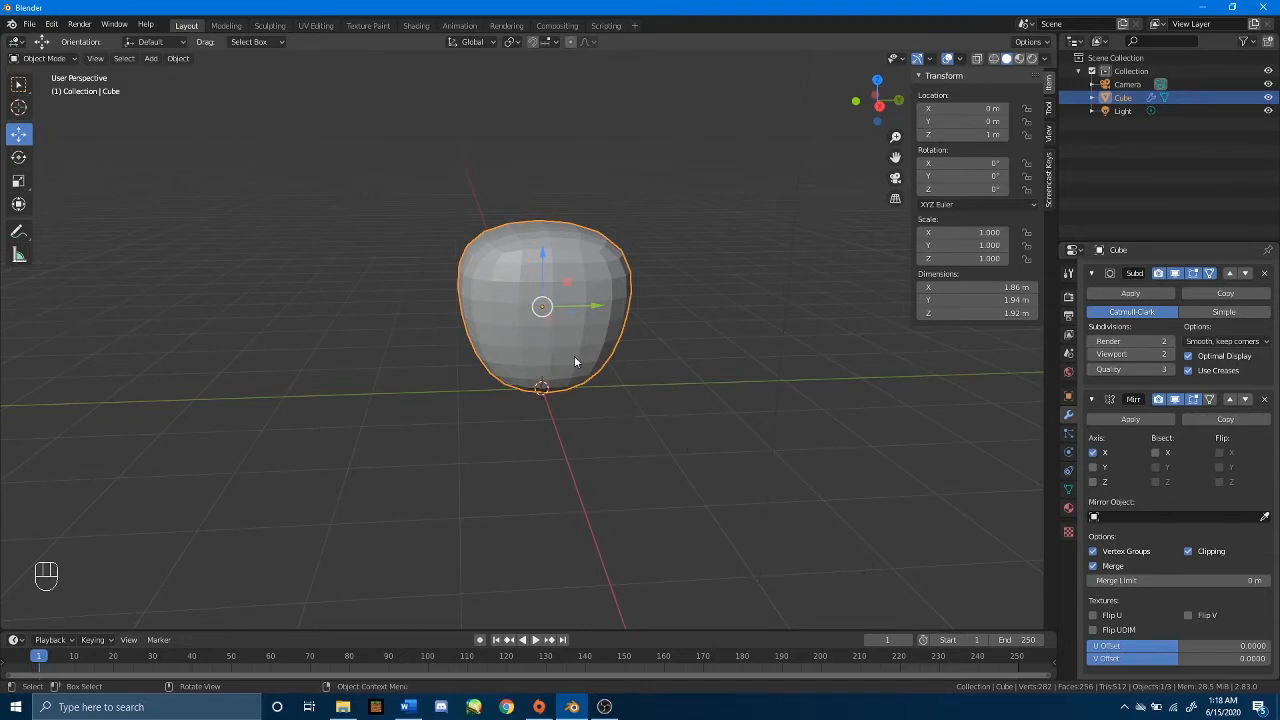
middle_click_drag(479, 285, 350, 228)
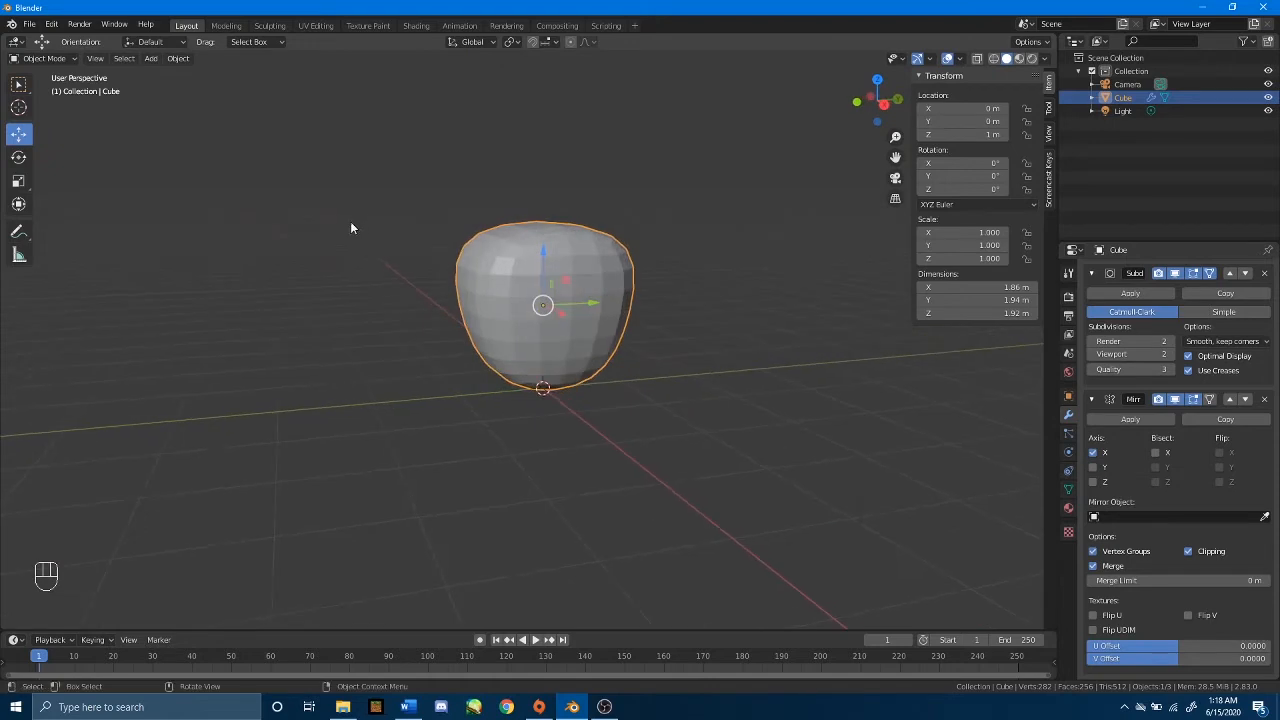
left_click(183, 58)
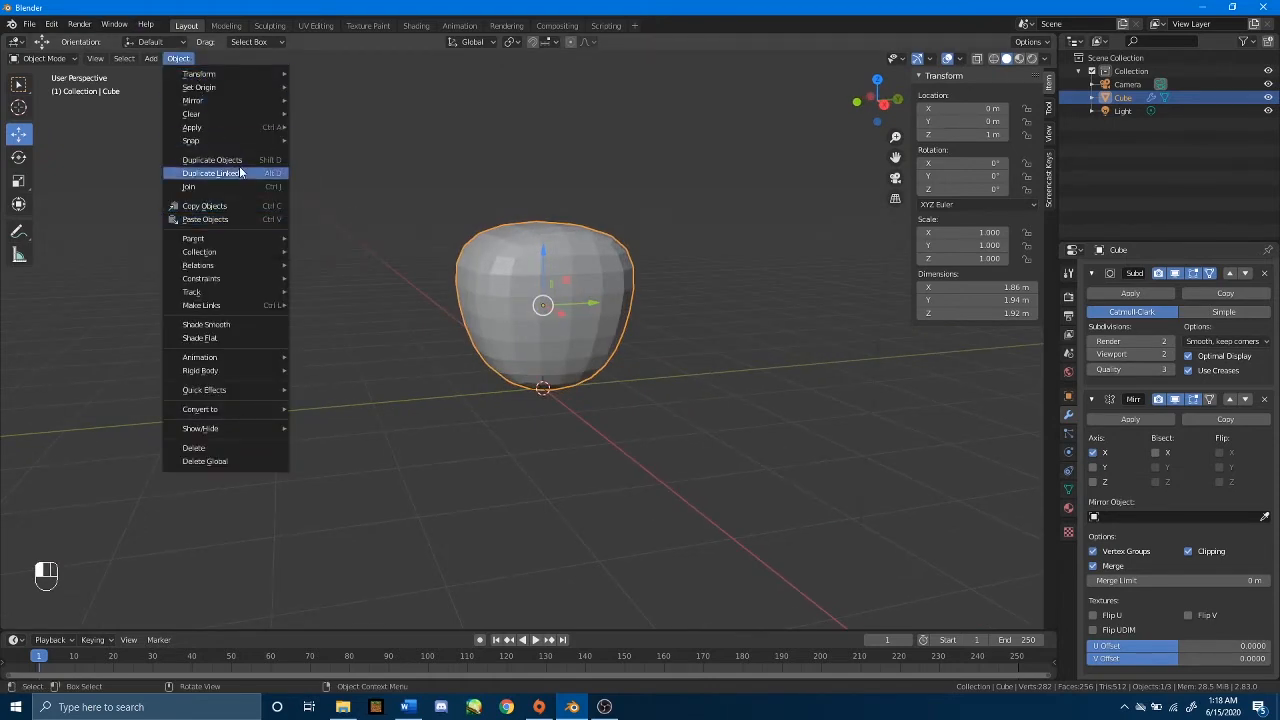
left_click(253, 330)
In Edit Mode, move the top outer vertex on the negative Y side inward along Y to about -0.47 m.
middle_click_drag(726, 344, 655, 402)
key("Tab")
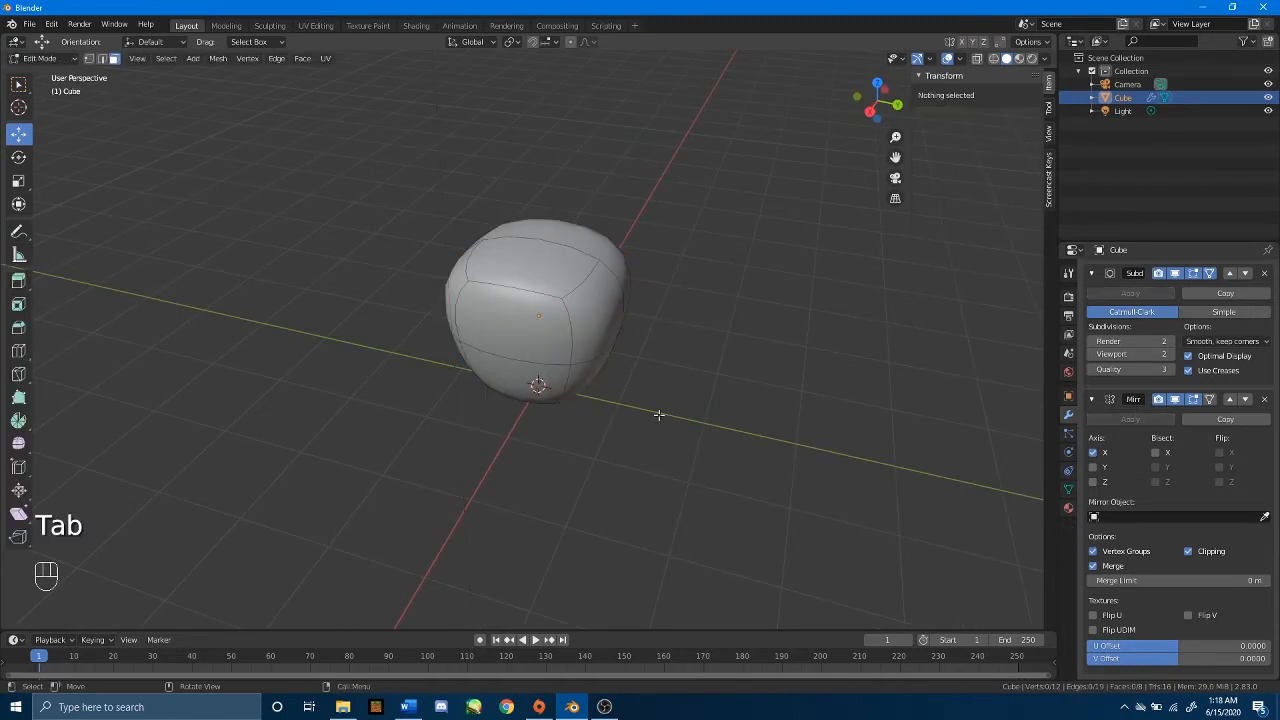
middle_click_drag(667, 317, 595, 395)
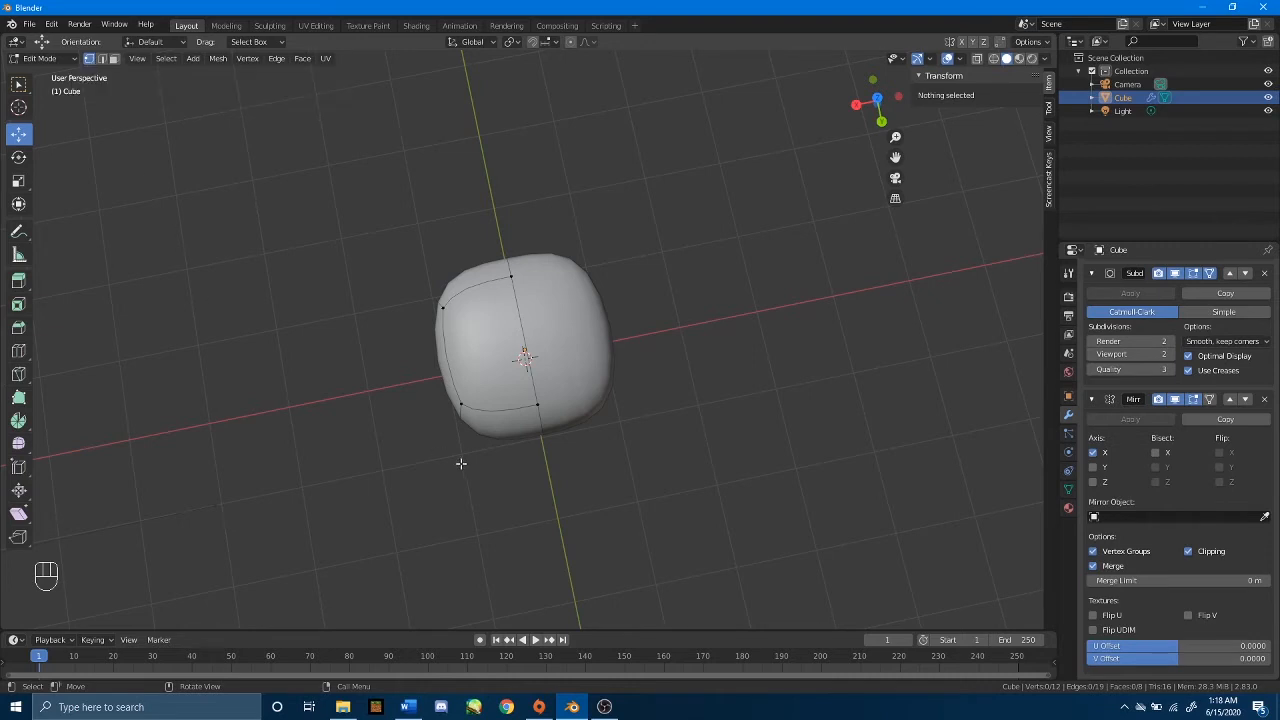
middle_click_drag(453, 441, 505, 357)
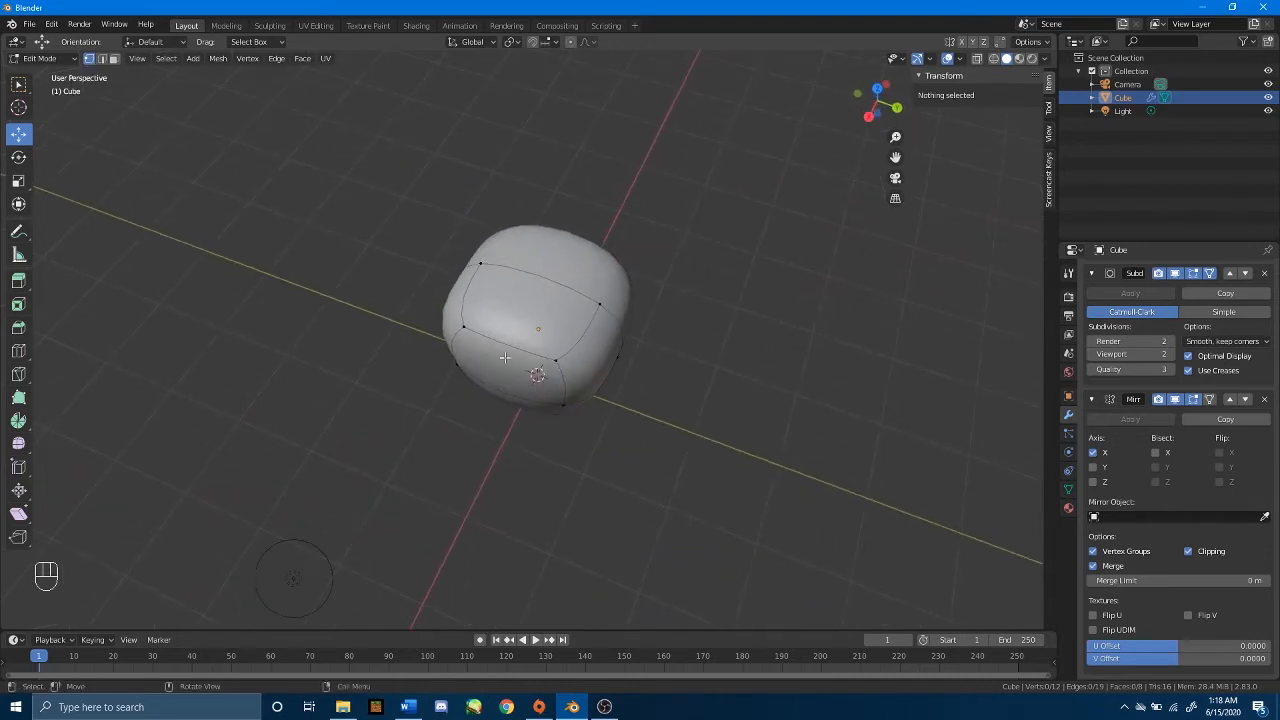
left_click(456, 329)
left_click_drag(456, 330, 500, 353)
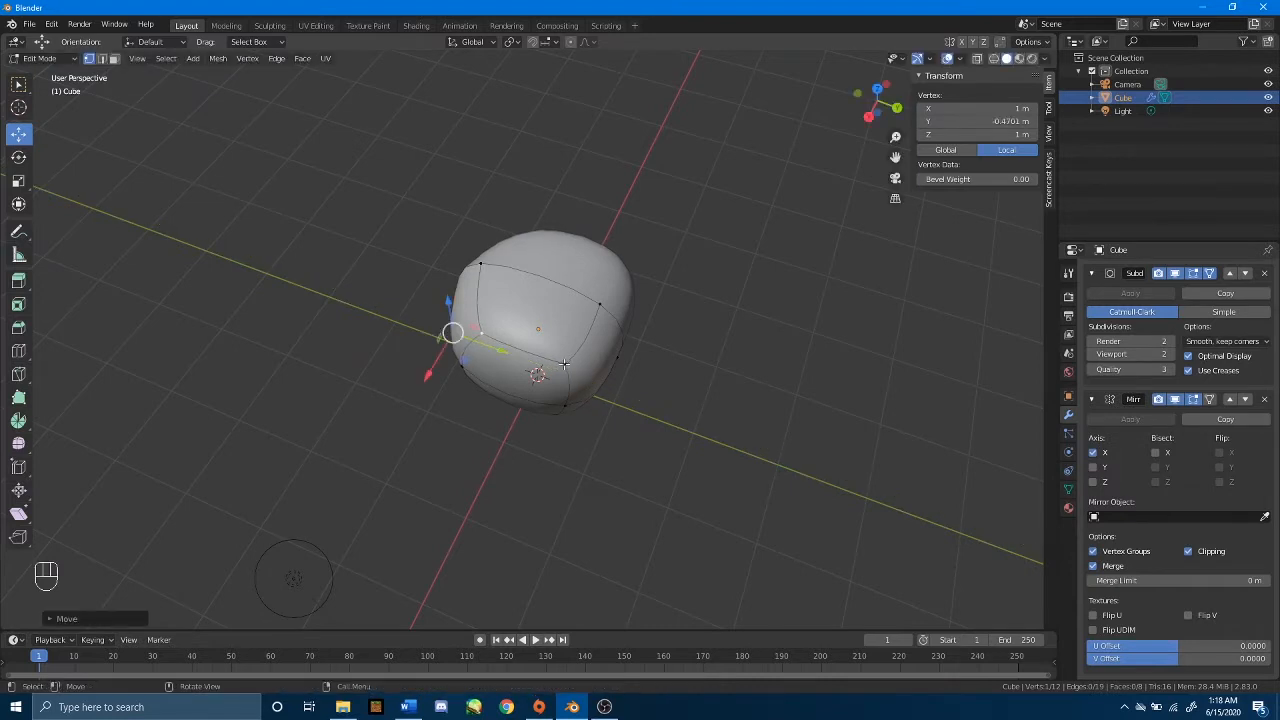
Move the top outer vertex on the positive Y side inward to about Y 0.65 m and switch to edge selection.
left_click(597, 386)
left_click_drag(652, 405, 612, 395)
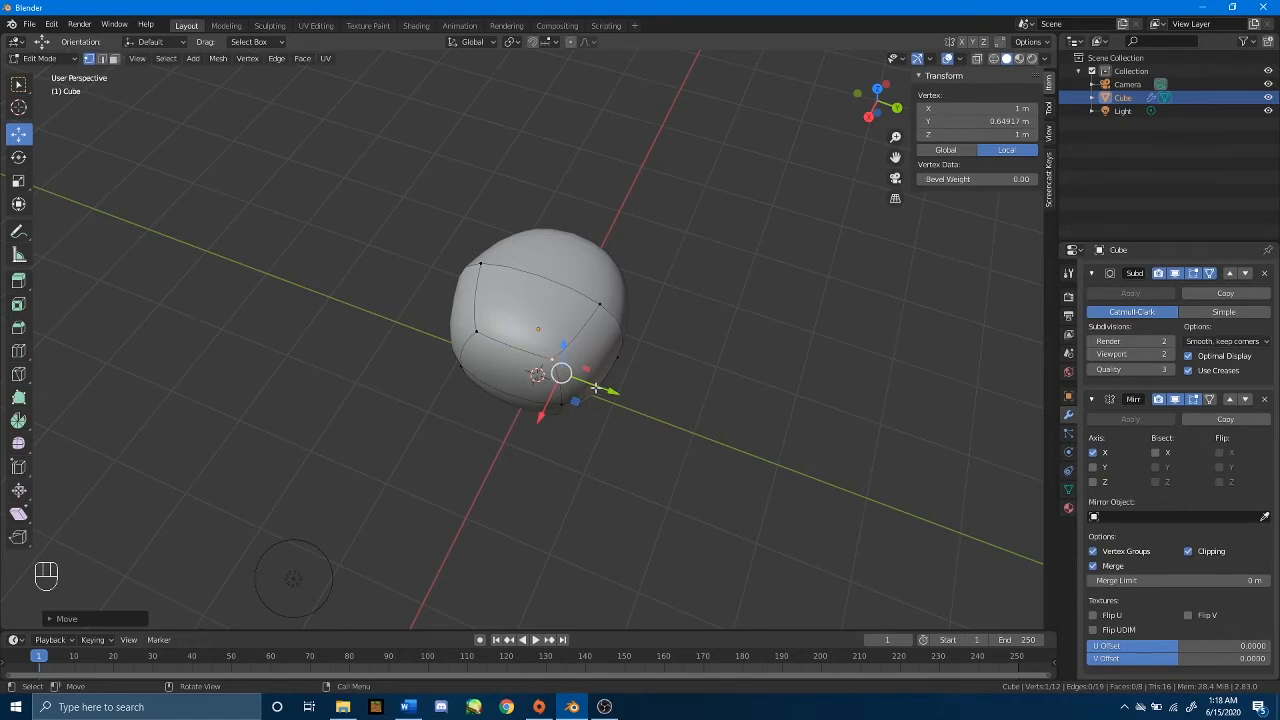
middle_click_drag(595, 388, 482, 313)
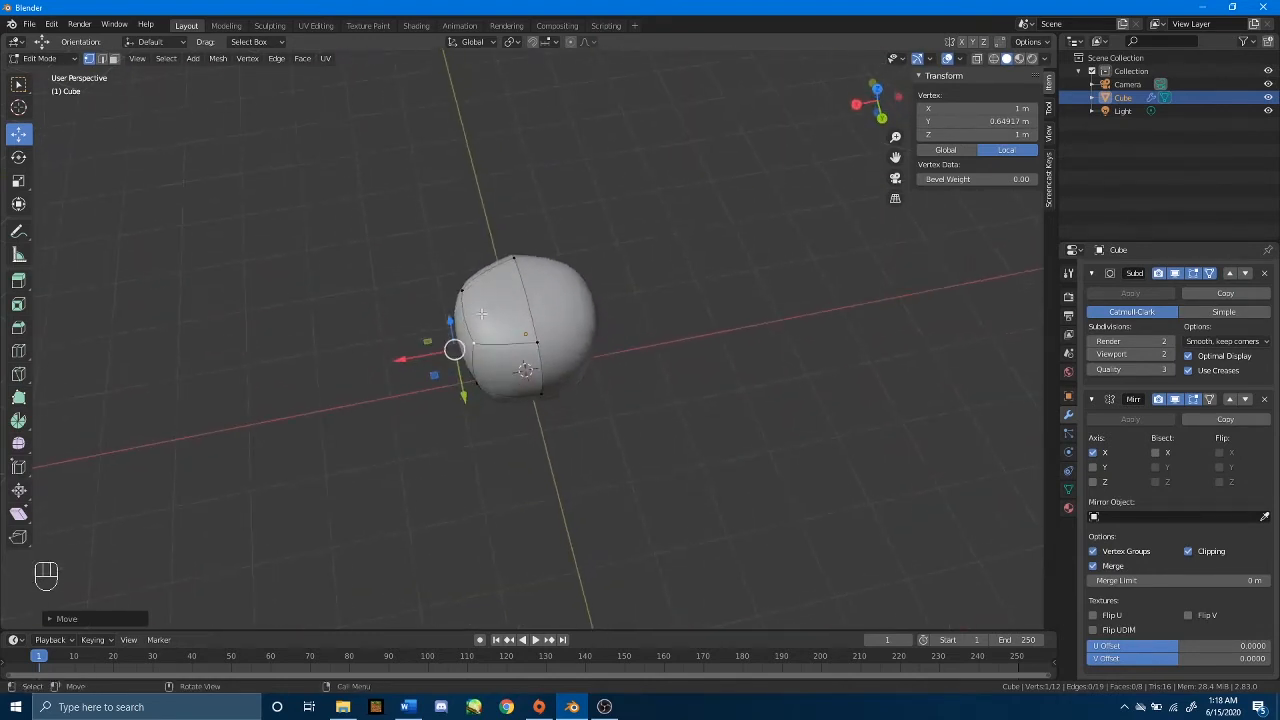
left_click(101, 61)
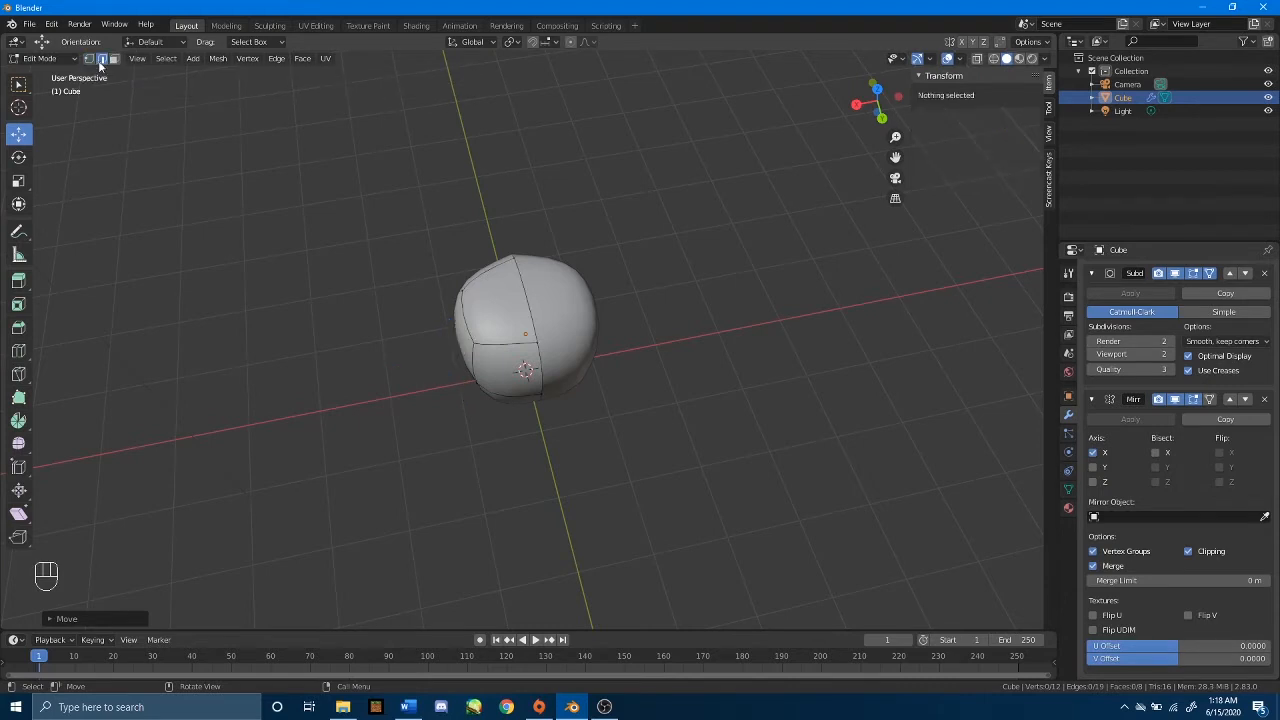
Move the top outer edge inward along X to about 0.89 m and return to Object Mode.
left_click(467, 323)
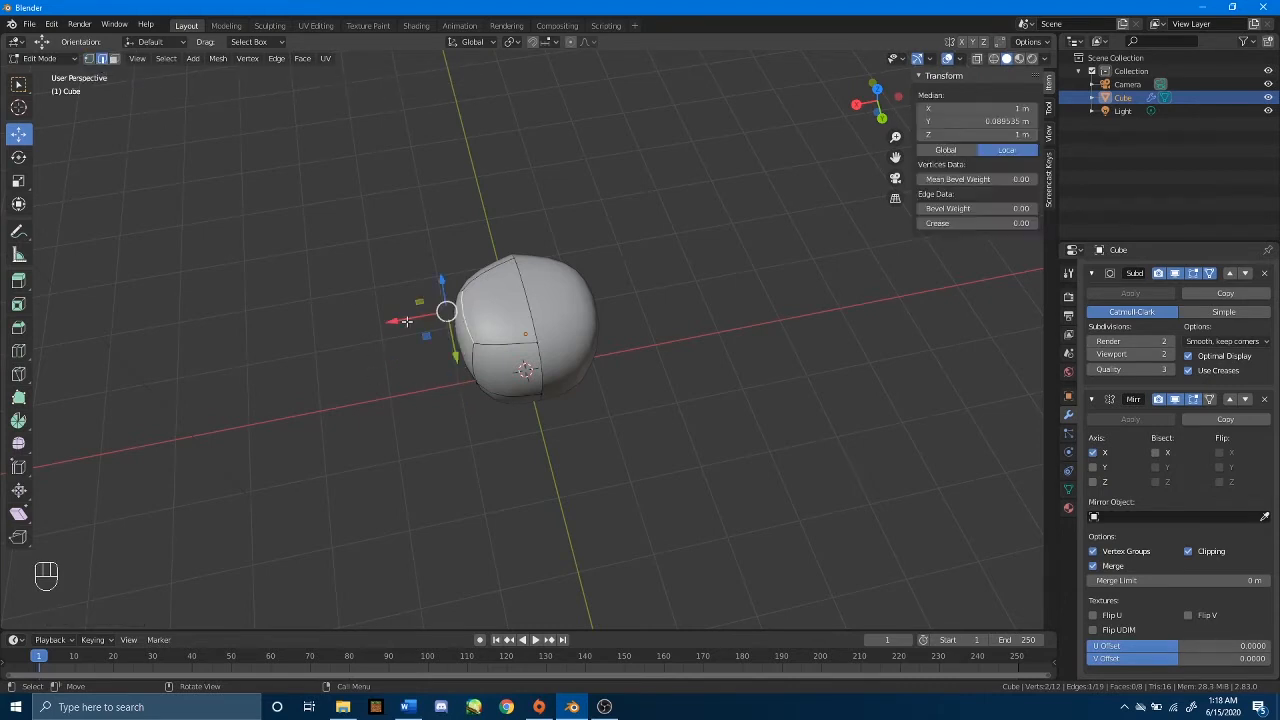
left_click_drag(406, 320, 430, 322)
middle_click_drag(562, 338, 589, 316)
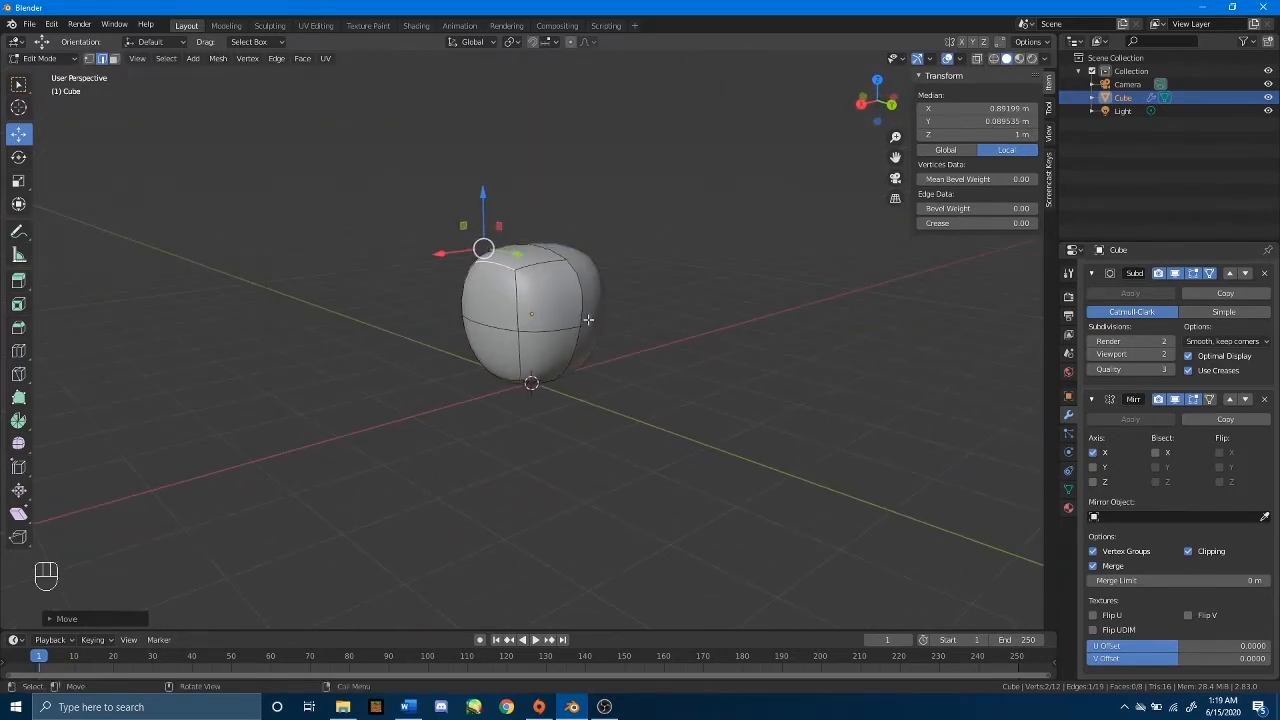
key("Tab")
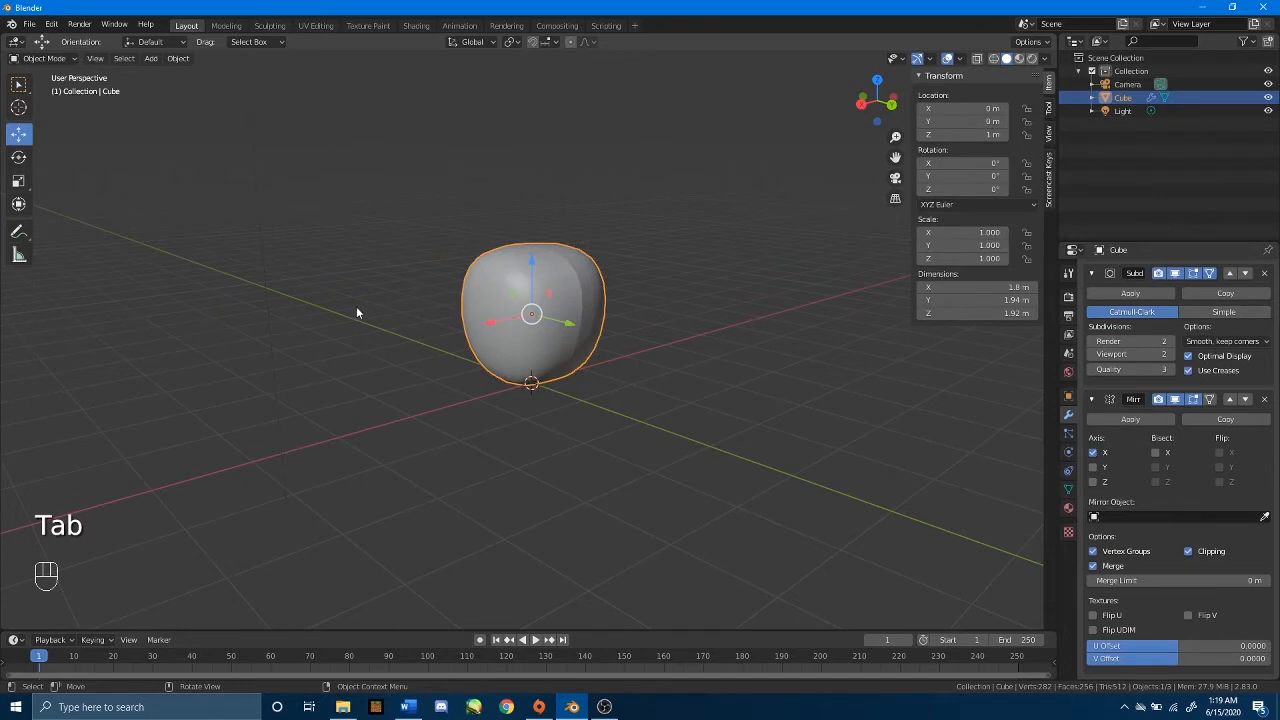
Deselect the object and raise the Mirror modifier's merge limit to about 0.011 m.
left_click(776, 333)
middle_click_drag(776, 333, 707, 353)
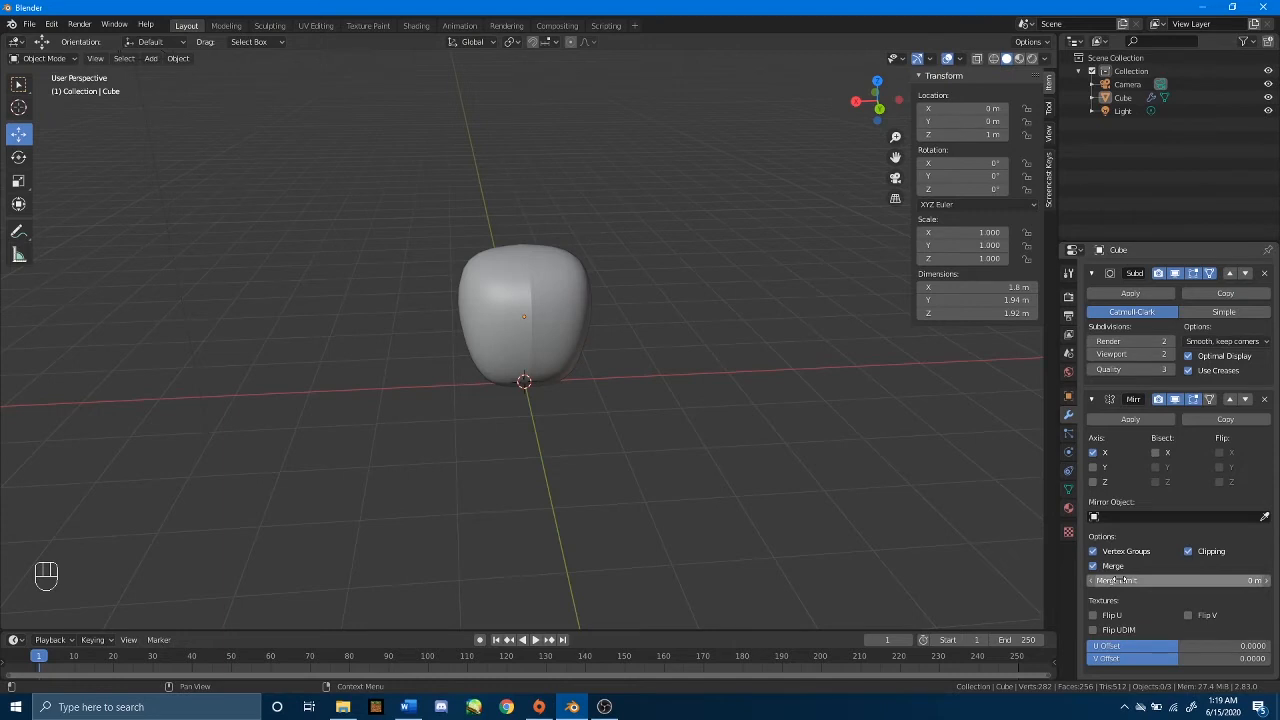
left_click_drag(1122, 580, 1132, 580)
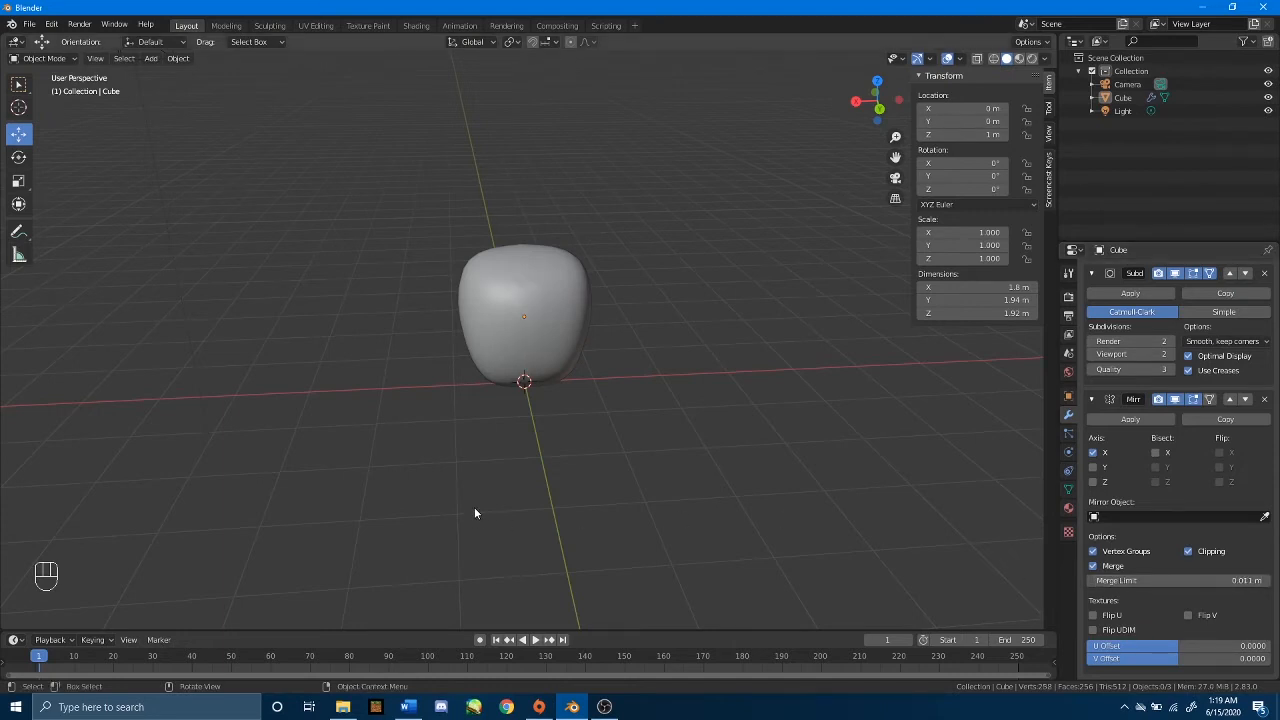
In Edit Mode, select the two upper centre-seam edges on opposite Y sides, scale them inward together and return to Object Mode.
middle_click_drag(617, 417, 420, 320)
left_click(536, 304)
key("Tab")
left_click(473, 334)
left_click_drag(514, 308, 531, 304)
key("ctrl+z")
mouse_move(689, 291)
middle_mouse_down()
mouse_move(629, 295)
mouse_move(743, 320)
mouse_move(533, 364)
mouse_move(656, 312)
mouse_move(737, 203)
mouse_move(764, 140)
mouse_move(640, 189)
mouse_move(657, 157)
mouse_move(688, 316)
middle_mouse_up()
left_click(531, 347, "shift")
key("s")
left_click(666, 329)
key("Tab")
middle_click_drag(759, 336, 650, 330)
Switch to Chrome, search Google for "apple", dismiss the location request and show the image results.
left_click(508, 708)
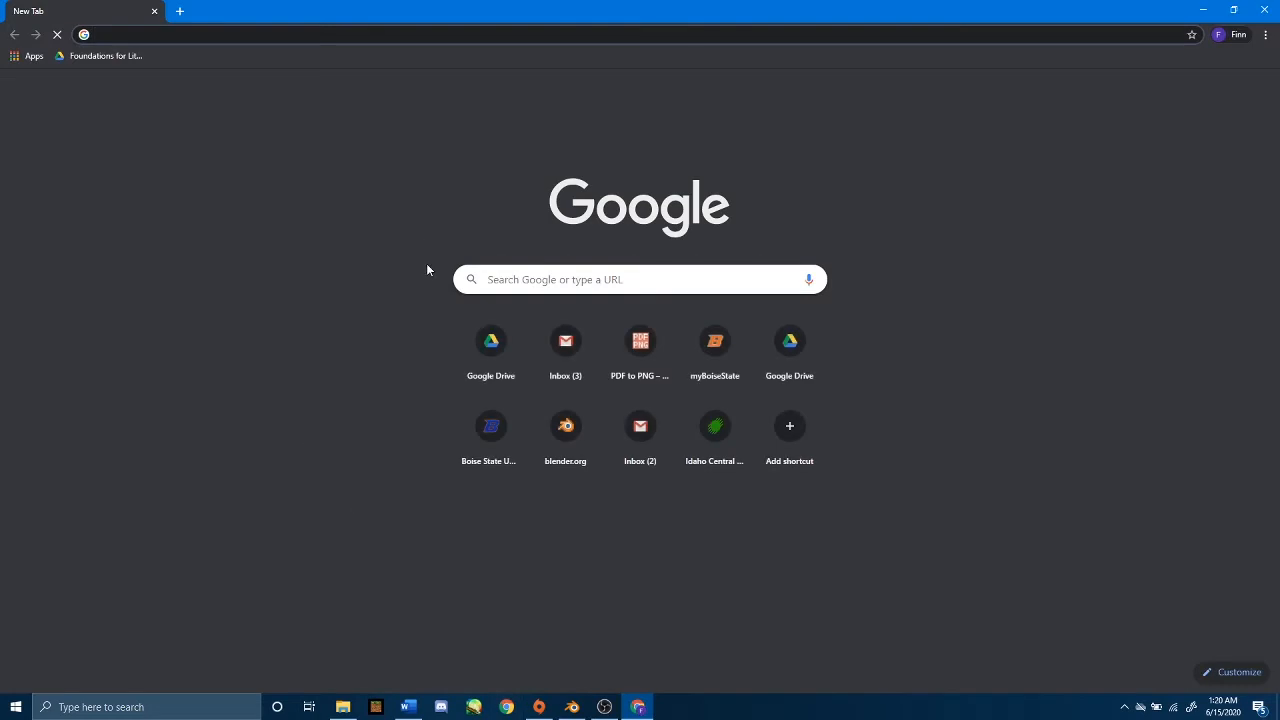
type("apple")
key("Return")
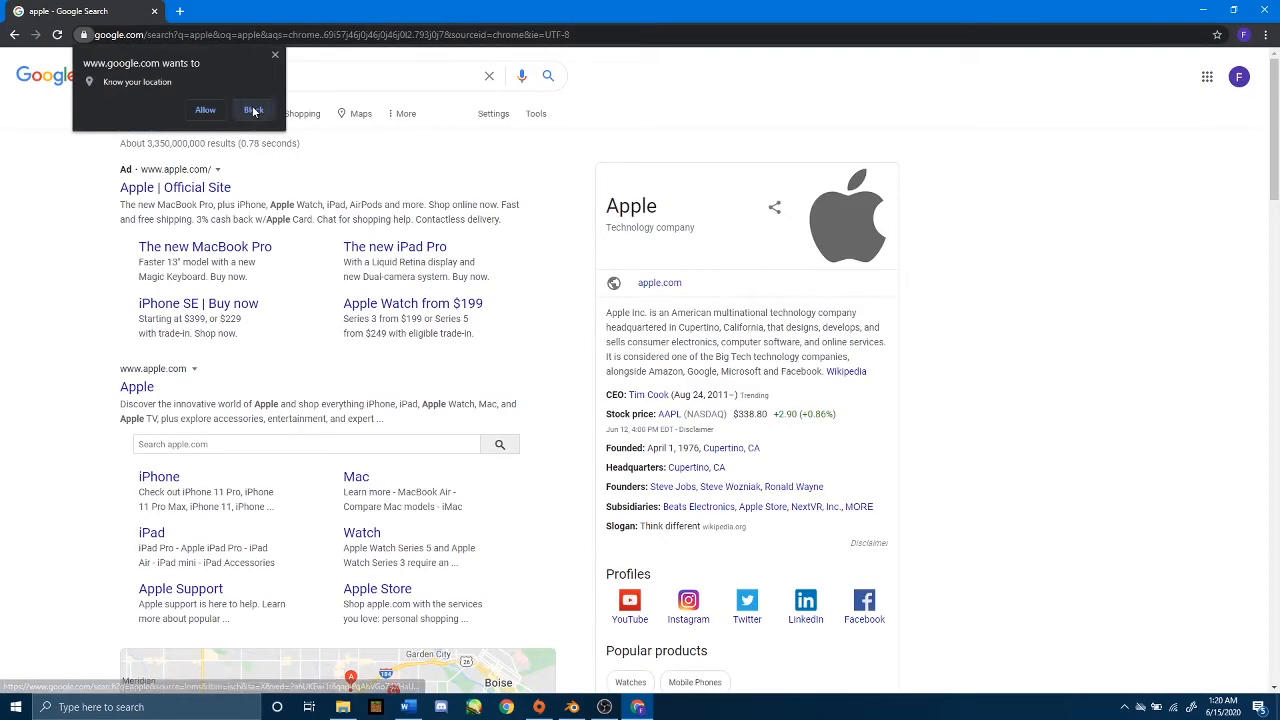
left_click(276, 56)
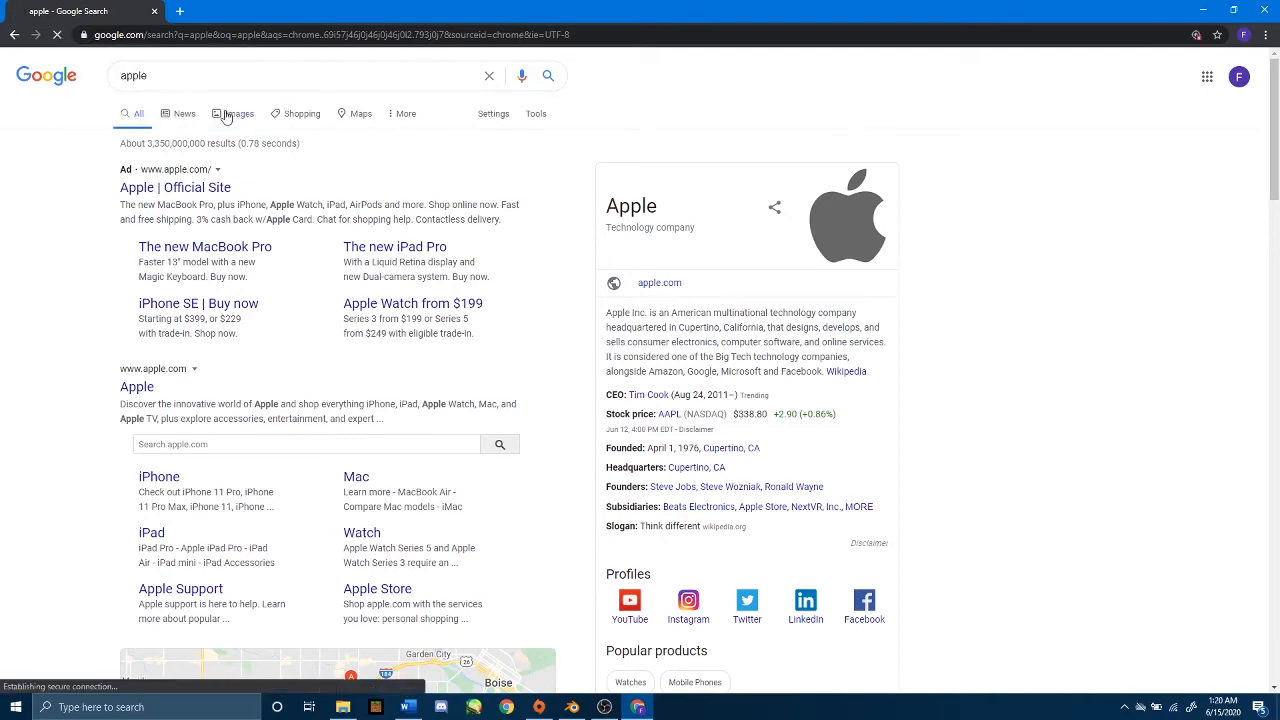
left_click(227, 114)
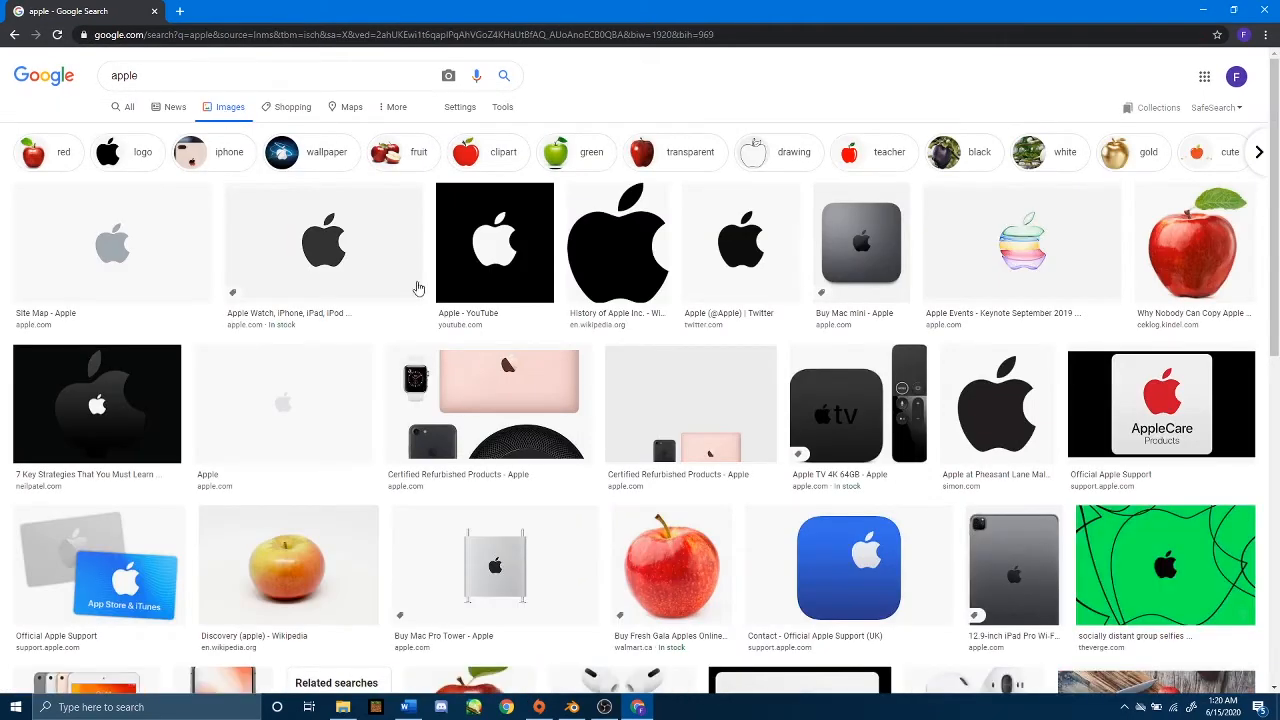
Open the Gala apple photo on its Walmart.ca product page and dismiss the store pop-up.
left_click(689, 546)
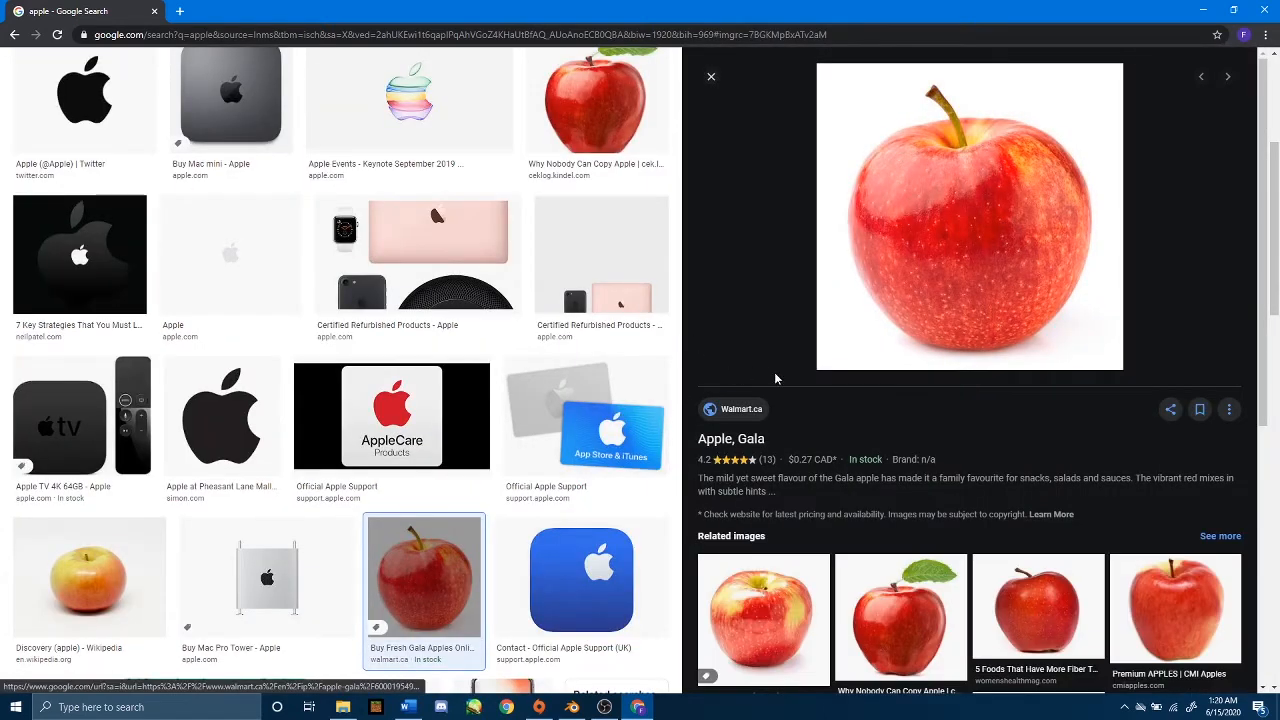
left_click(990, 305)
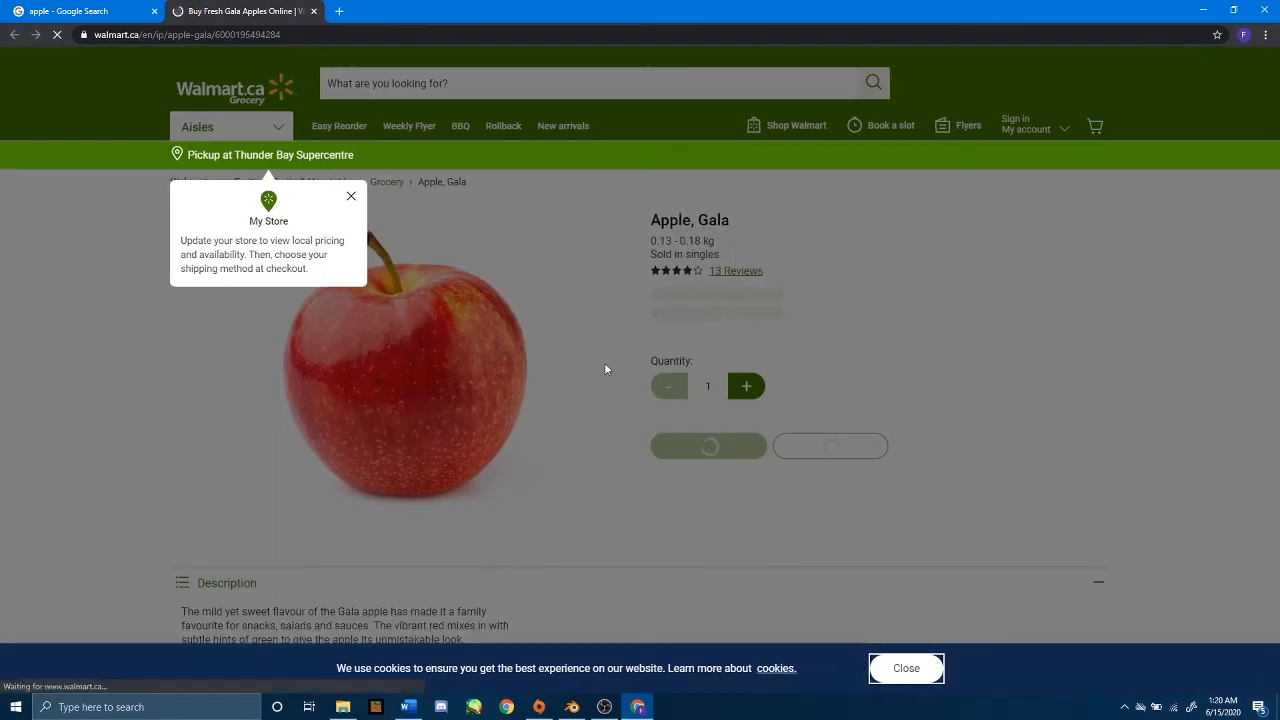
left_click(351, 196)
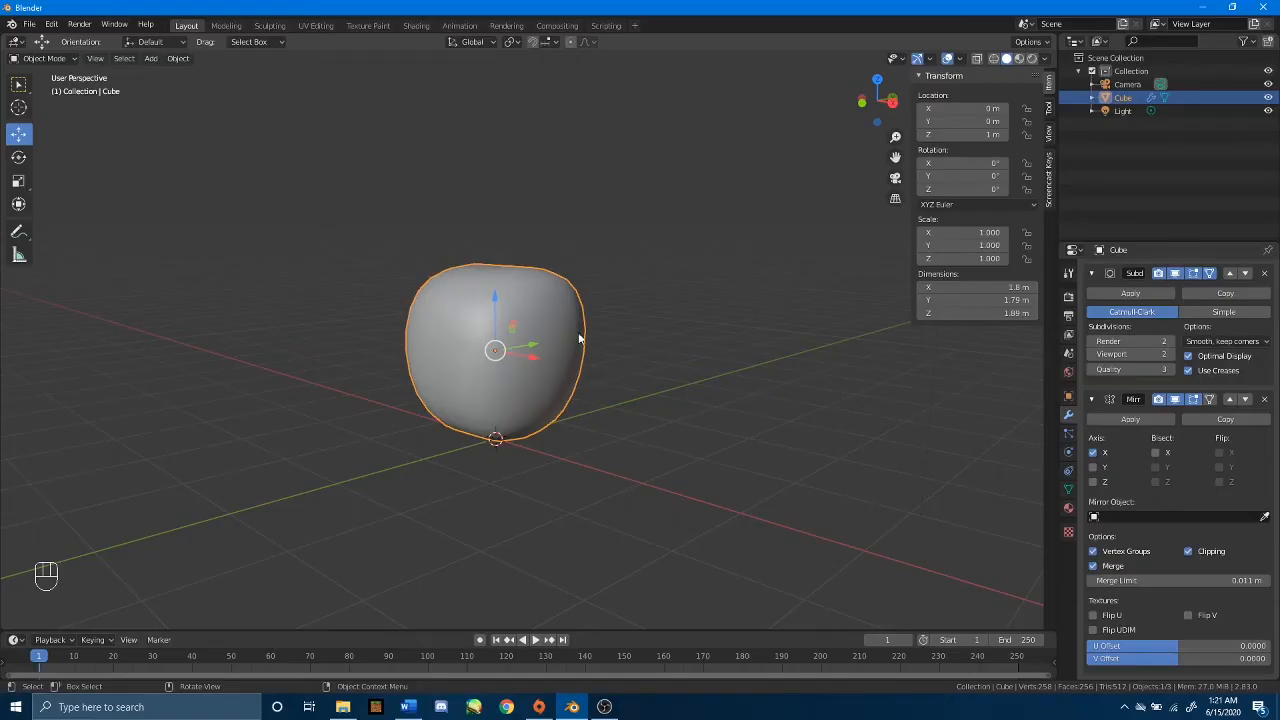
Back in Blender's Edit Mode, scale the selected pair of upper seam edges slightly outward.
key("Tab")
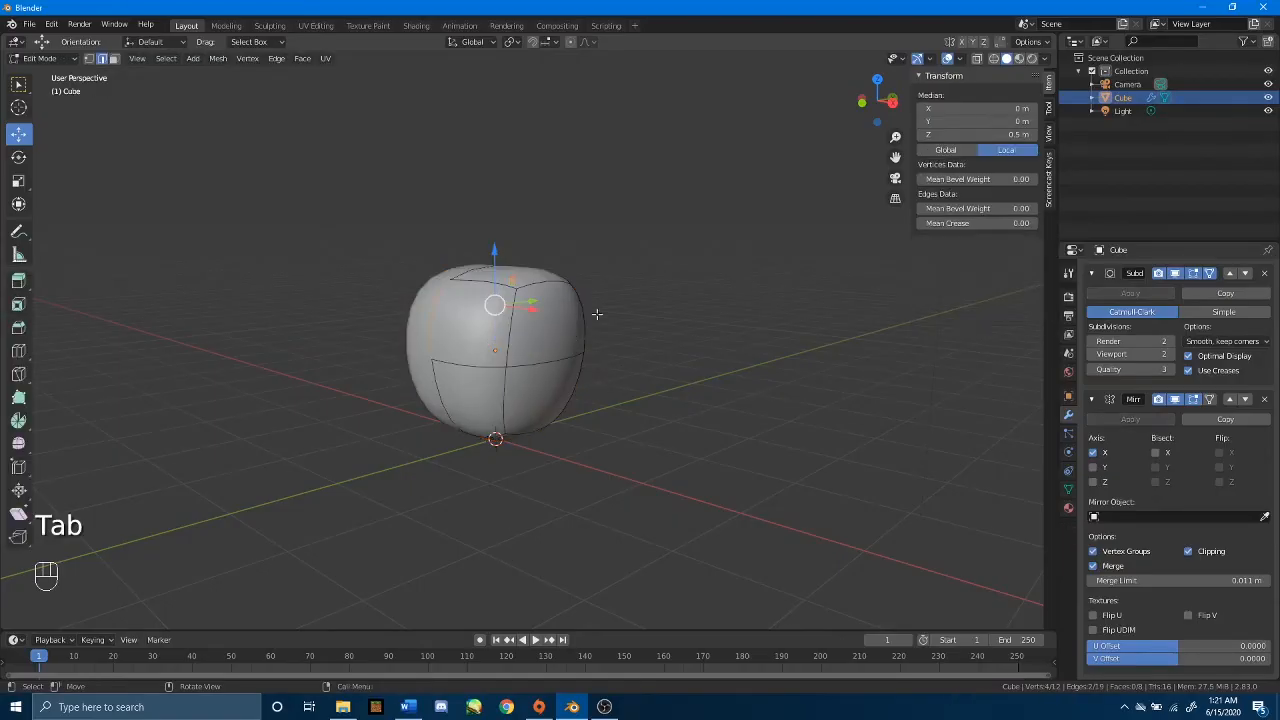
middle_click_drag(578, 338, 618, 323)
key("s")
left_click(740, 314)
Scale the mid-height horizontal edge on the negative Y side up to widen the body.
left_click(598, 364)
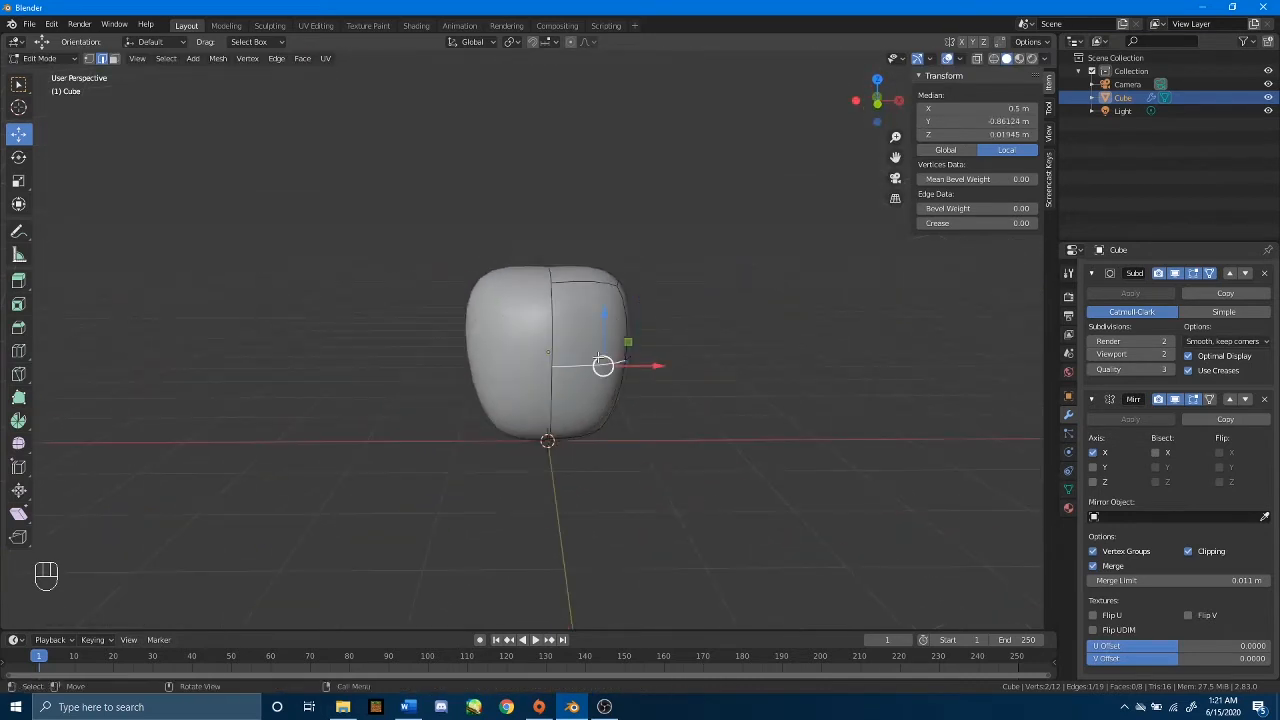
key("s")
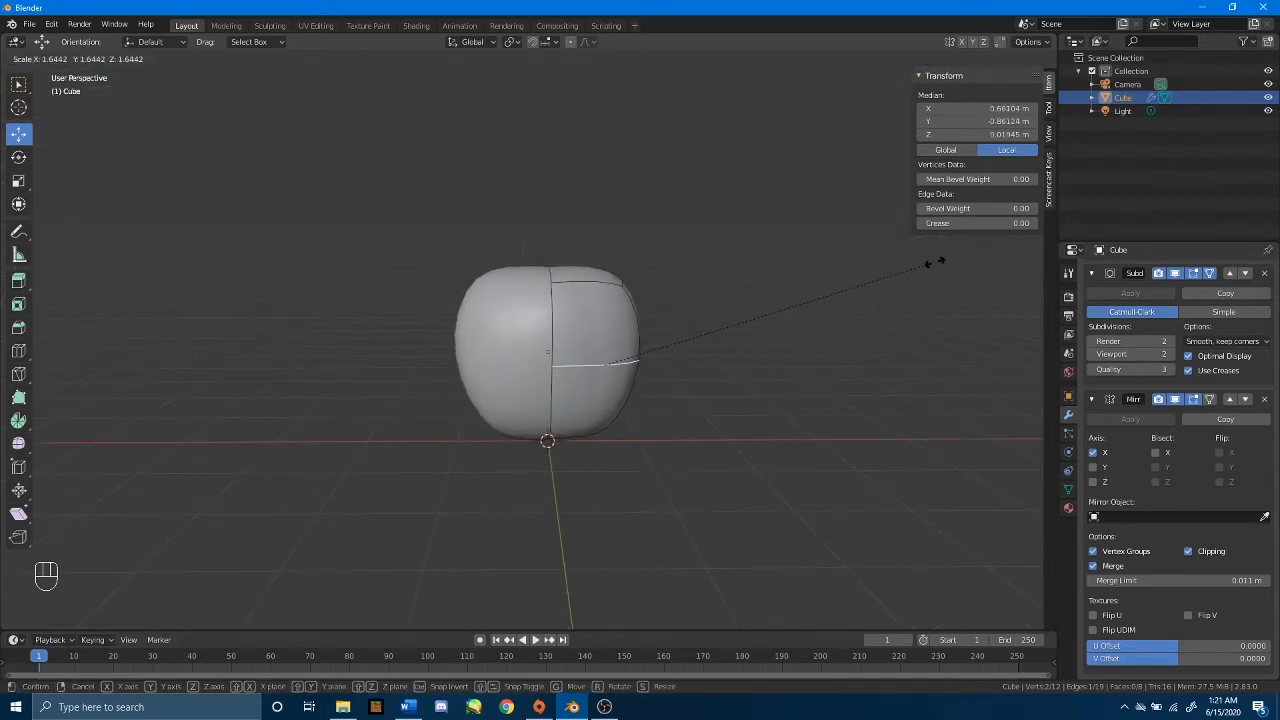
left_click(904, 273)
Scale the top edge on the negative Y side and the matching top edge on the positive Y side.
middle_click_drag(904, 273, 784, 316)
left_click(558, 355)
key("s")
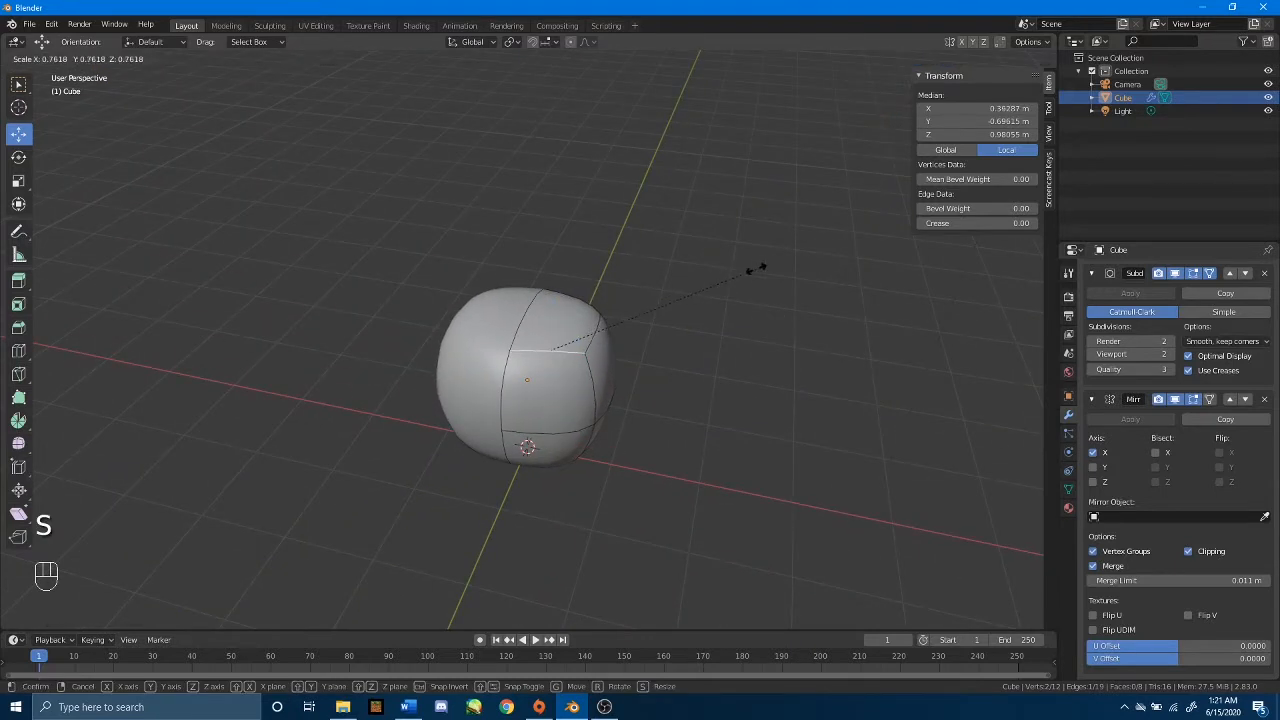
left_click(829, 237)
middle_click_drag(829, 237, 469, 278)
key("s")
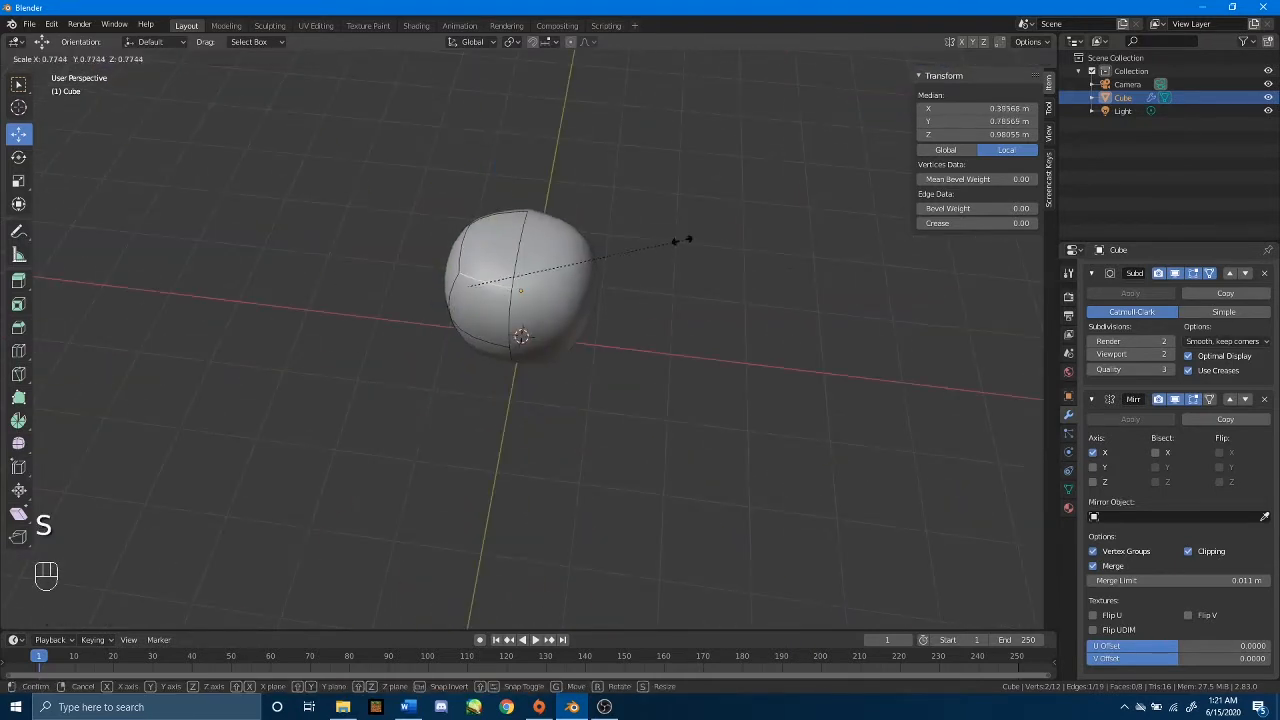
left_click(626, 194)
Select the two opposite bottom edges running along X and scale them down together to narrow the base.
middle_click_drag(626, 194, 536, 348)
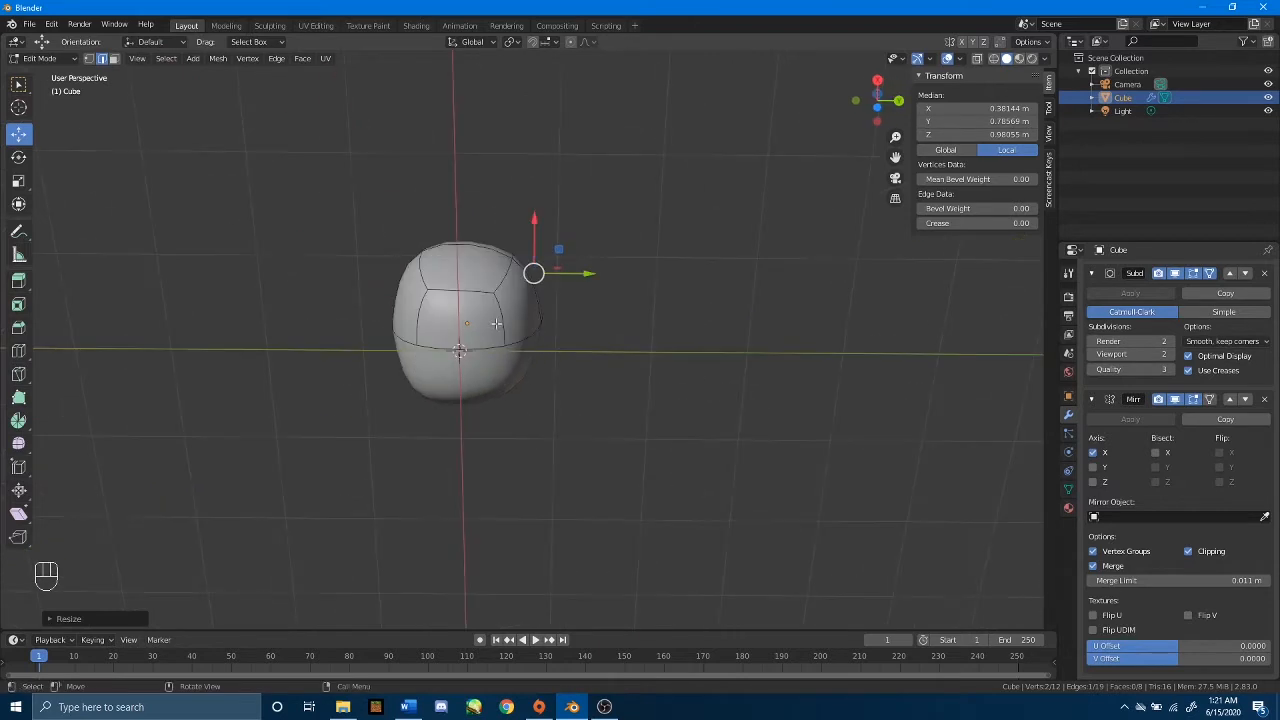
left_click(498, 322)
left_click(418, 323, "shift")
key("s")
left_click(785, 264)
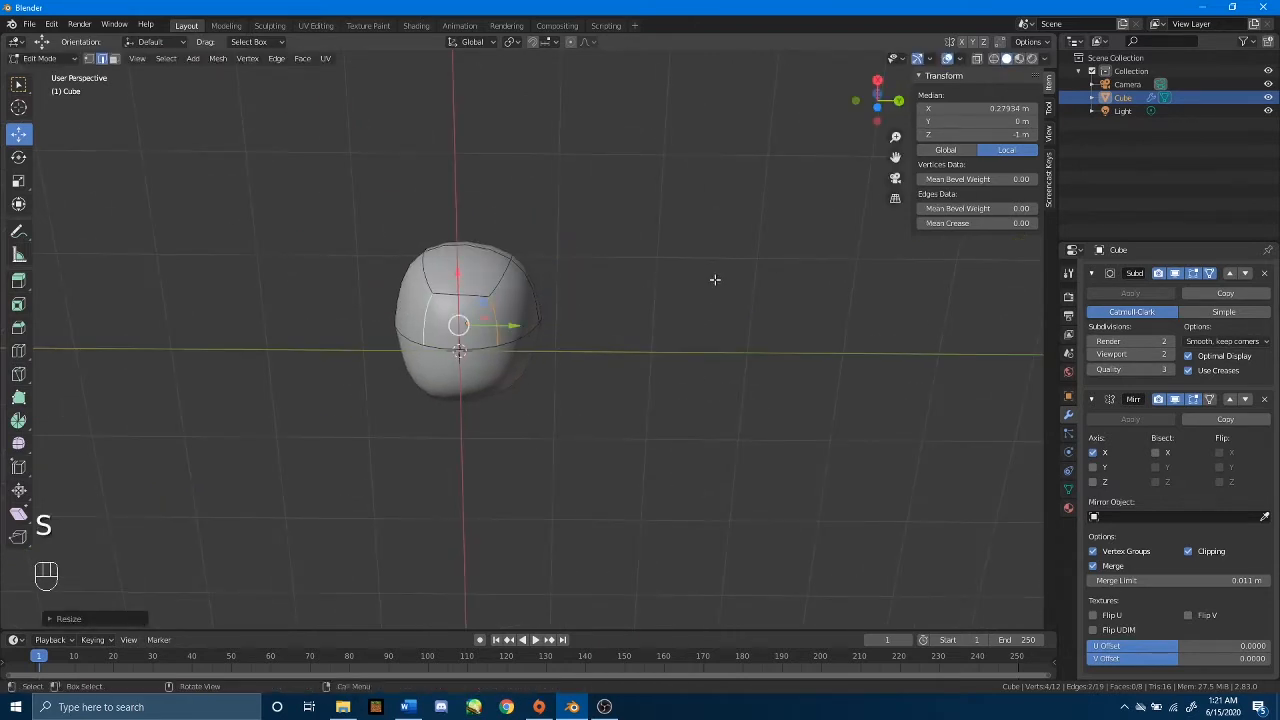
middle_click_drag(714, 277, 538, 341)
left_click_drag(486, 359, 485, 359)
key("ctrl+z")
middle_click_drag(634, 359, 648, 330)
left_click(609, 337)
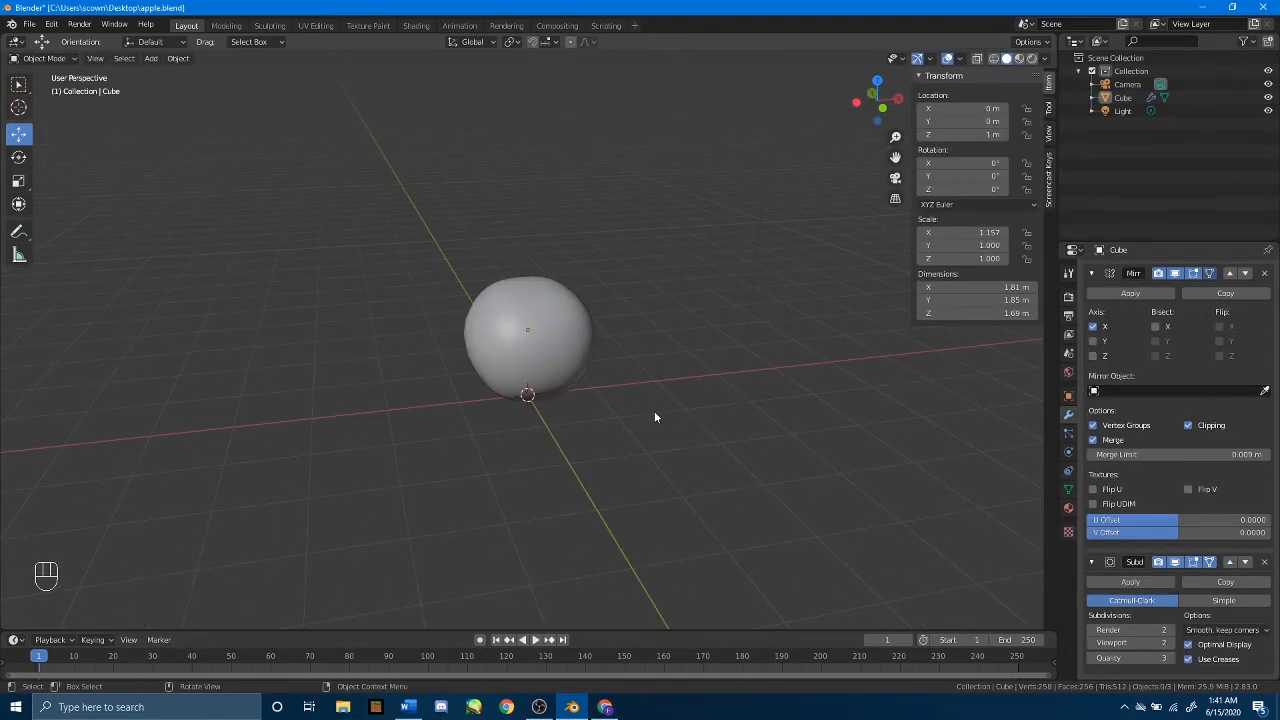
In Edit Mode with face selection, extrude the apple's top face in place and scale it inward.
left_click(507, 303)
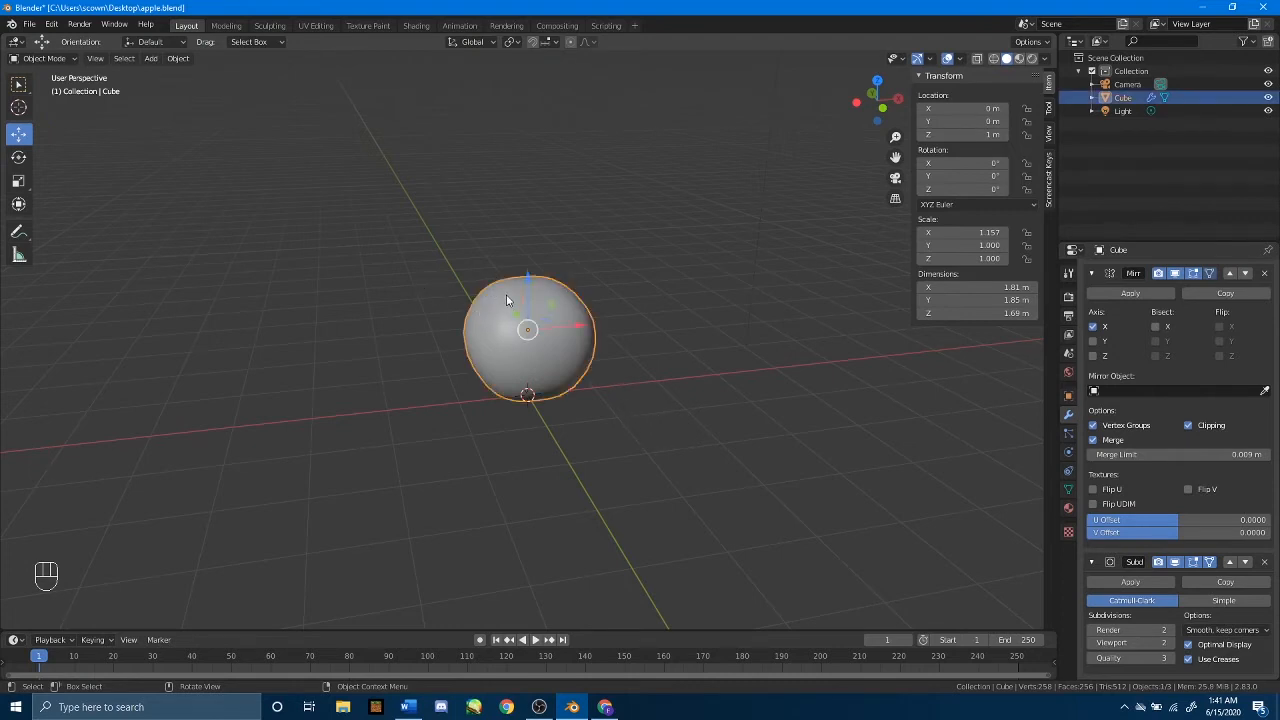
key("Tab")
scroll(557, 282, "up", 2)
middle_click_drag(644, 221, 663, 274, "shift")
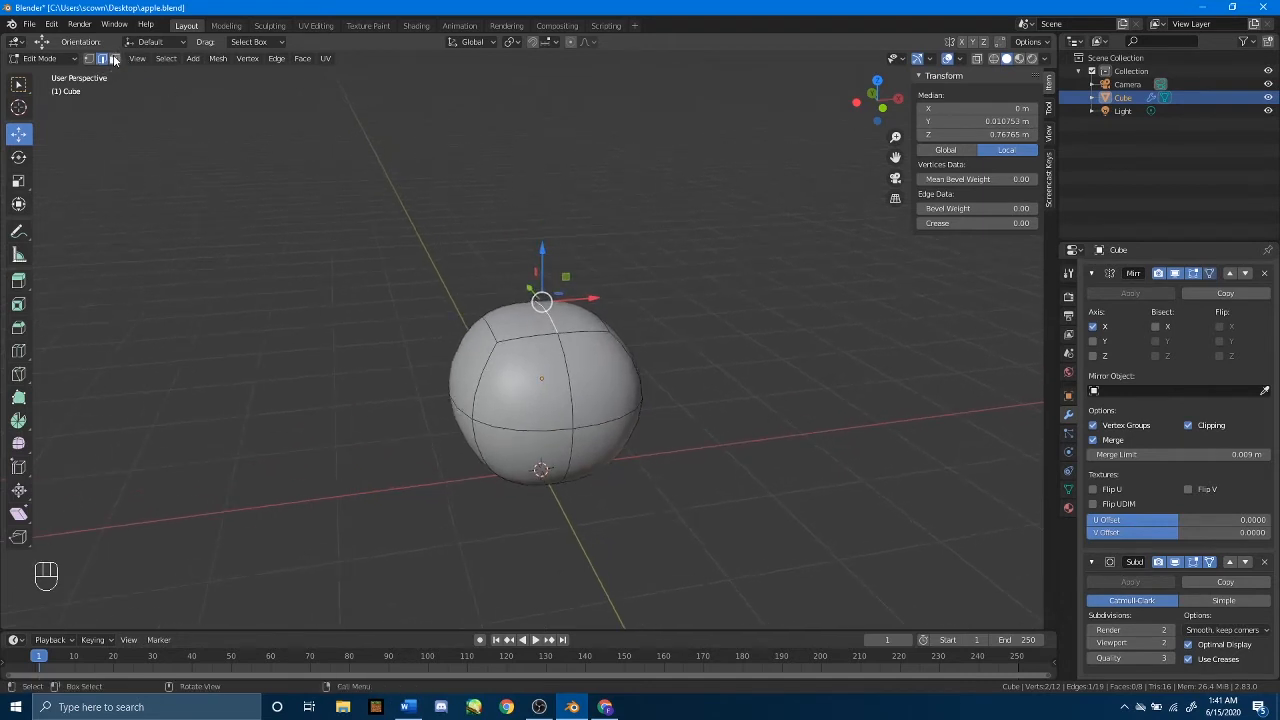
left_click(114, 58)
middle_click_drag(483, 203, 454, 240)
left_click(498, 334)
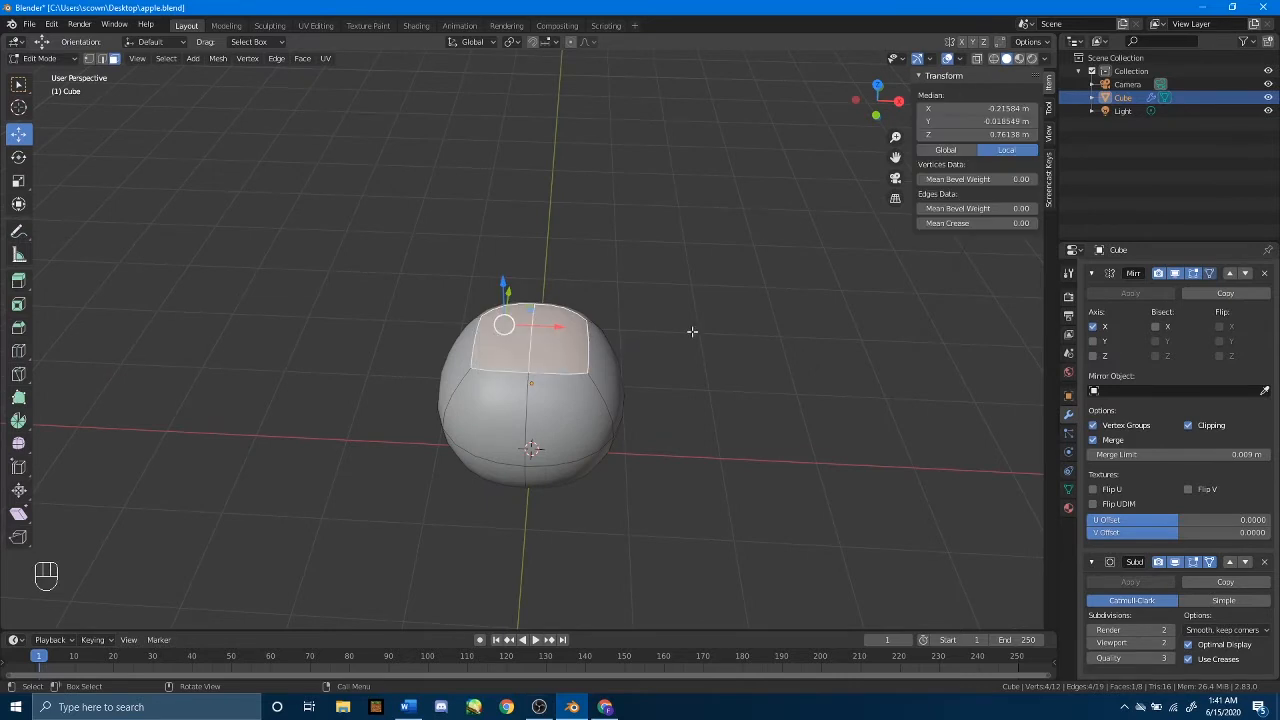
key("e")
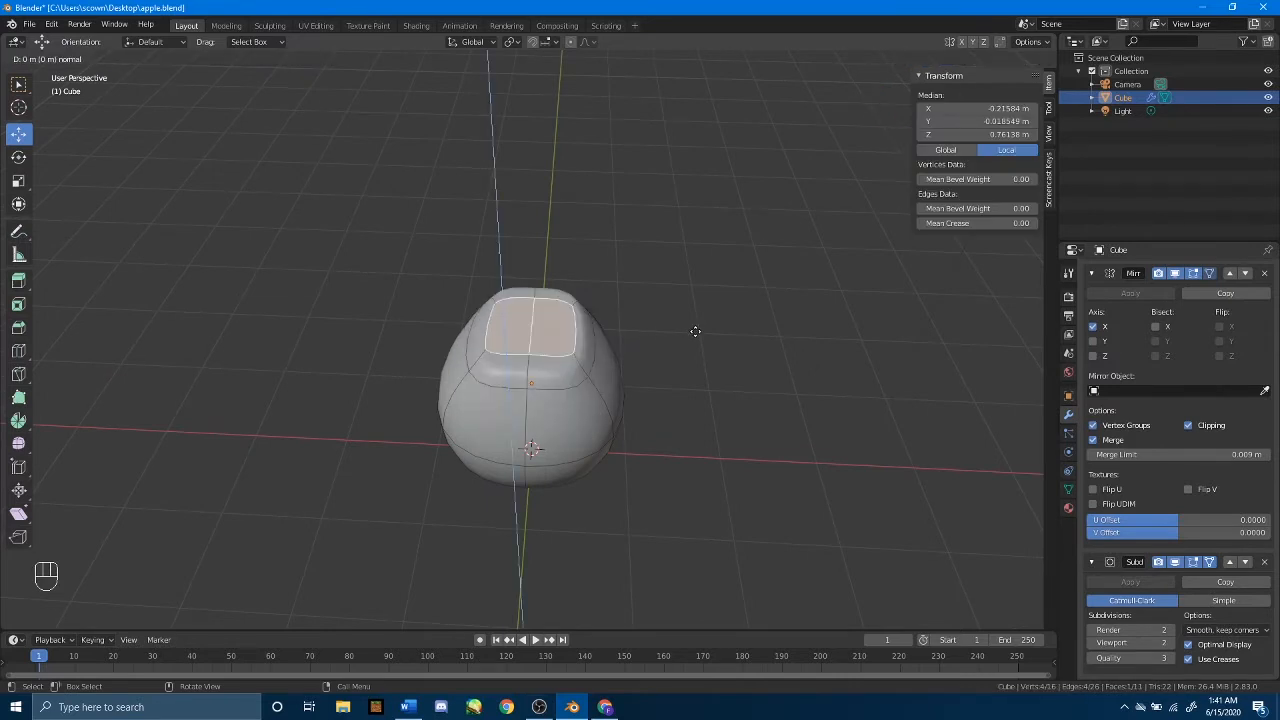
key("s")
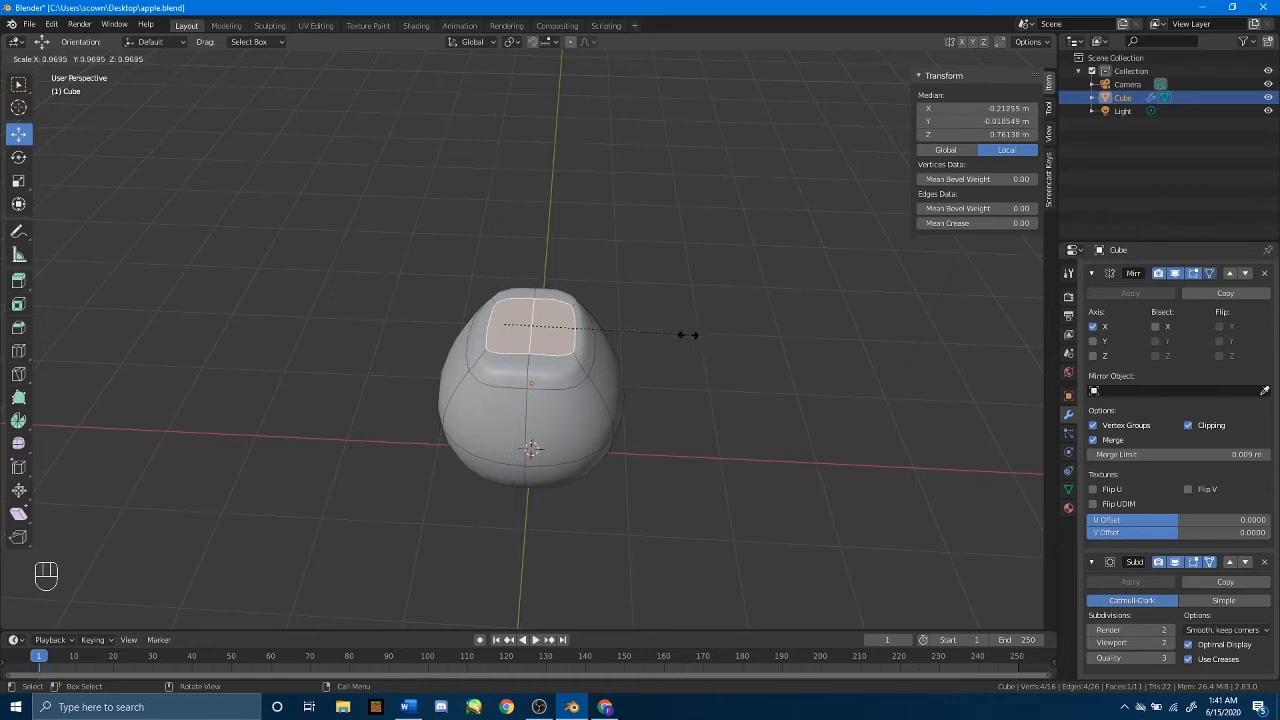
left_click(549, 341)
Lower the inner top face to about Z 0.53 m, narrow it along X and leave Edit Mode.
middle_click_drag(561, 390, 550, 350)
left_click_drag(517, 241, 519, 272)
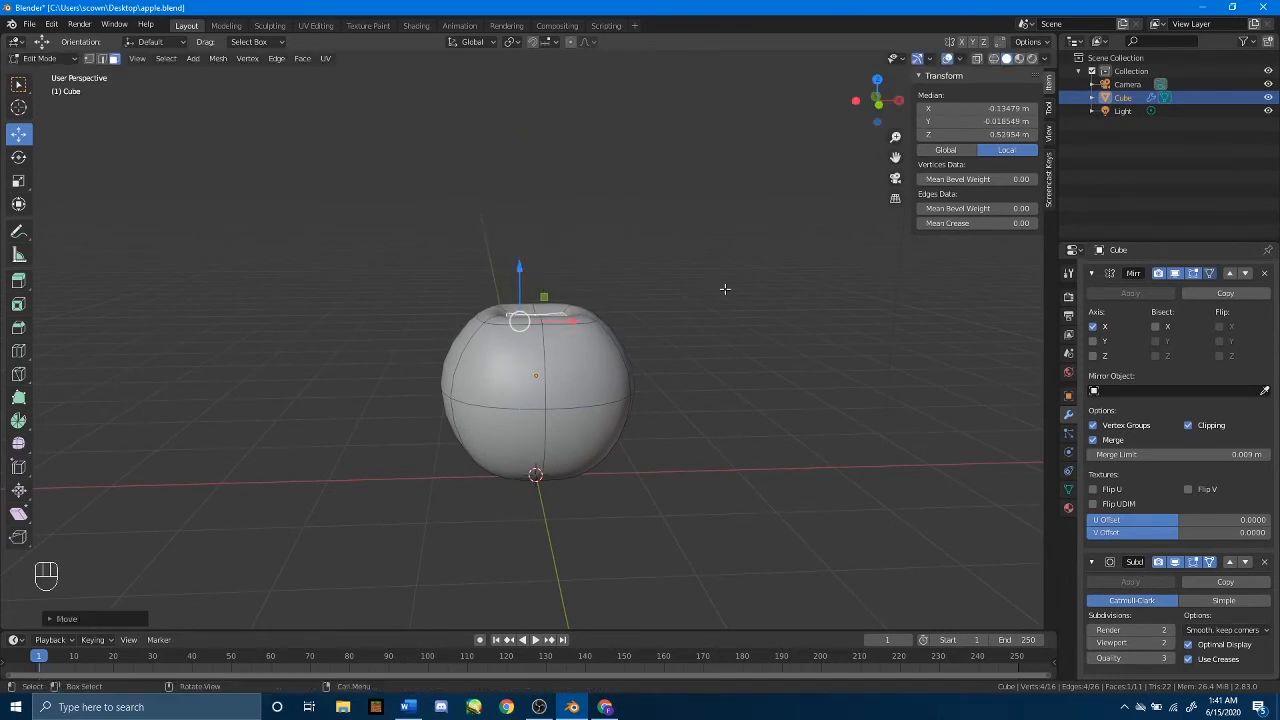
key("s")
key("x")
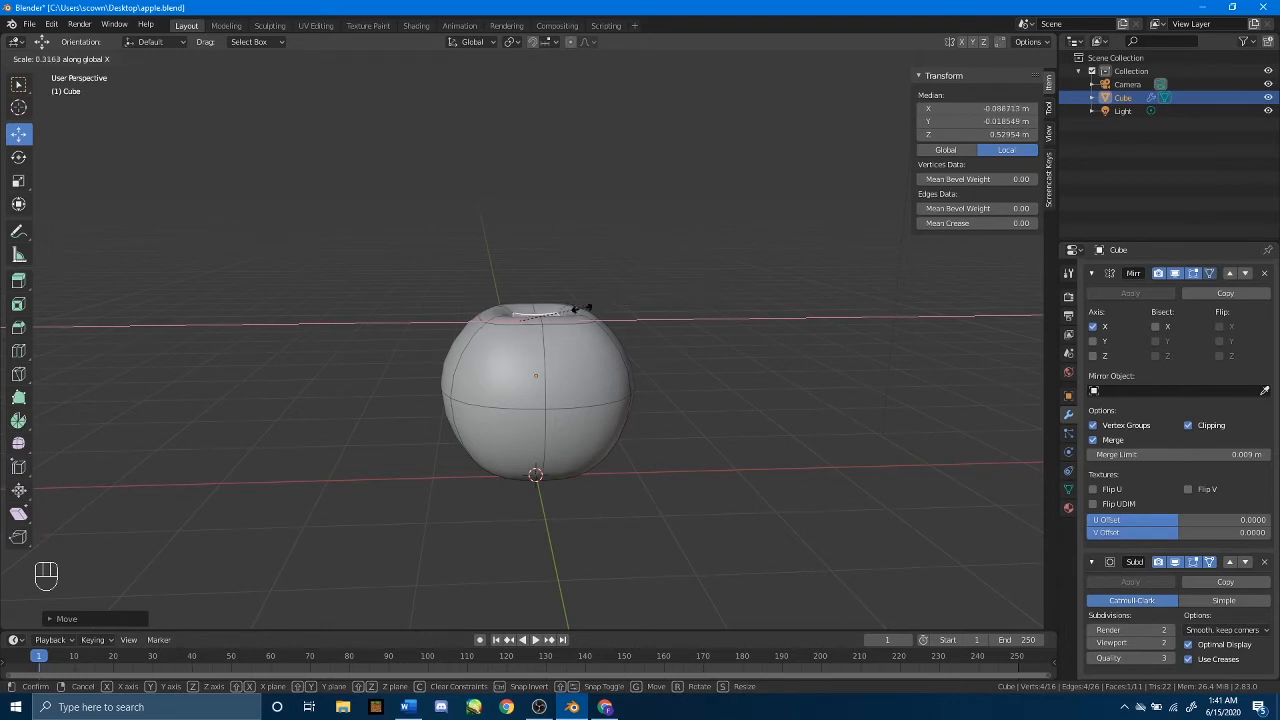
left_click(524, 318)
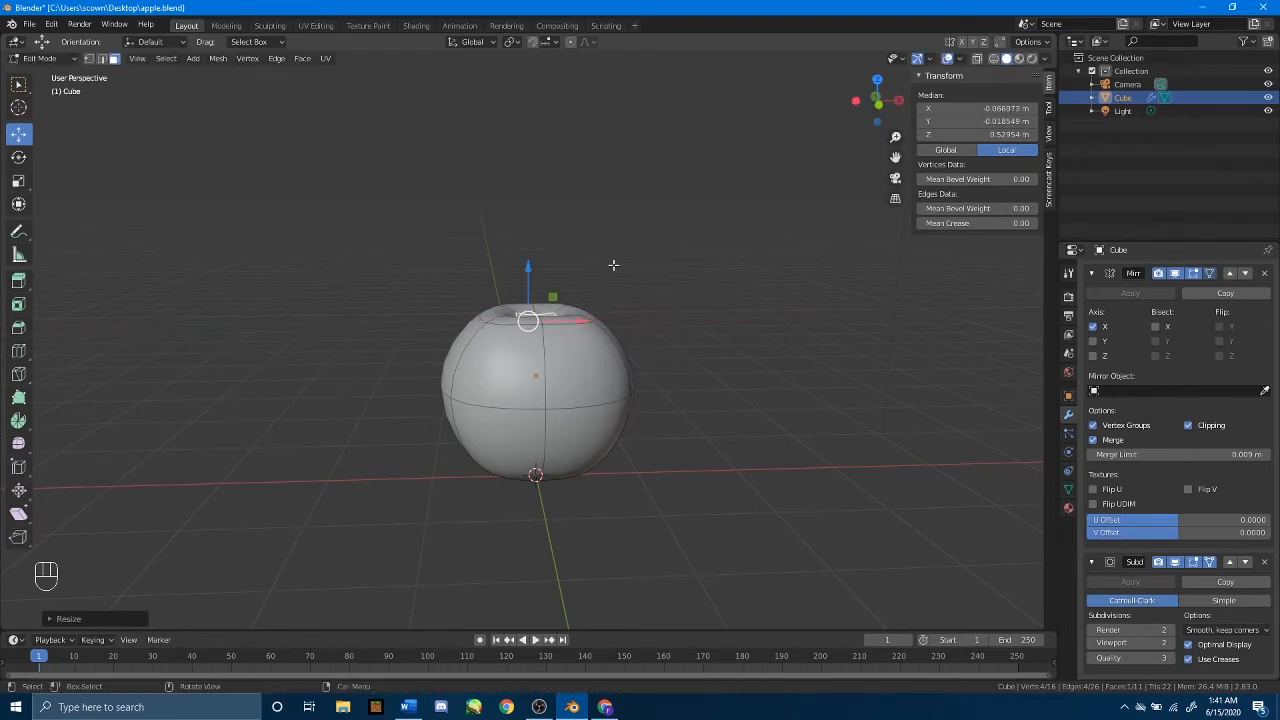
middle_click_drag(613, 265, 632, 328)
key("Tab")
middle_click_drag(750, 298, 586, 321)
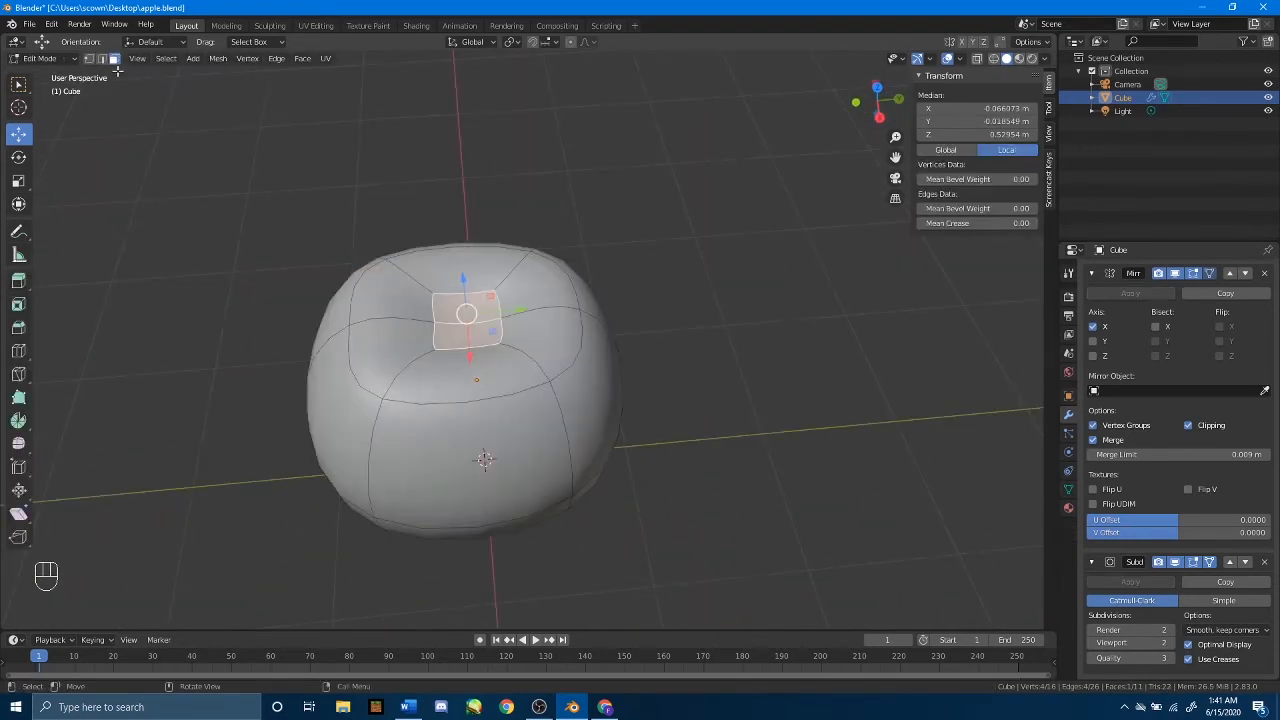
In Edit Mode with vertex selection, scale the inner top face's two centre-seam vertices farther apart.
left_click(88, 58)
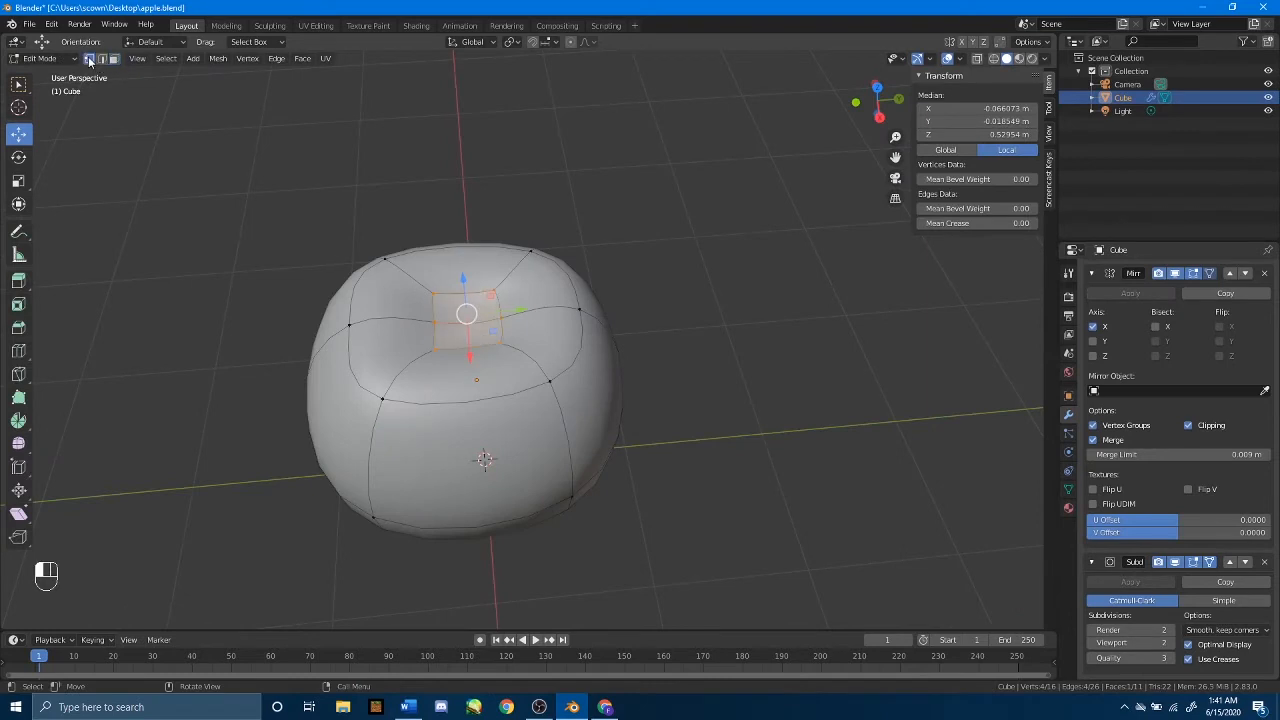
left_click(436, 326)
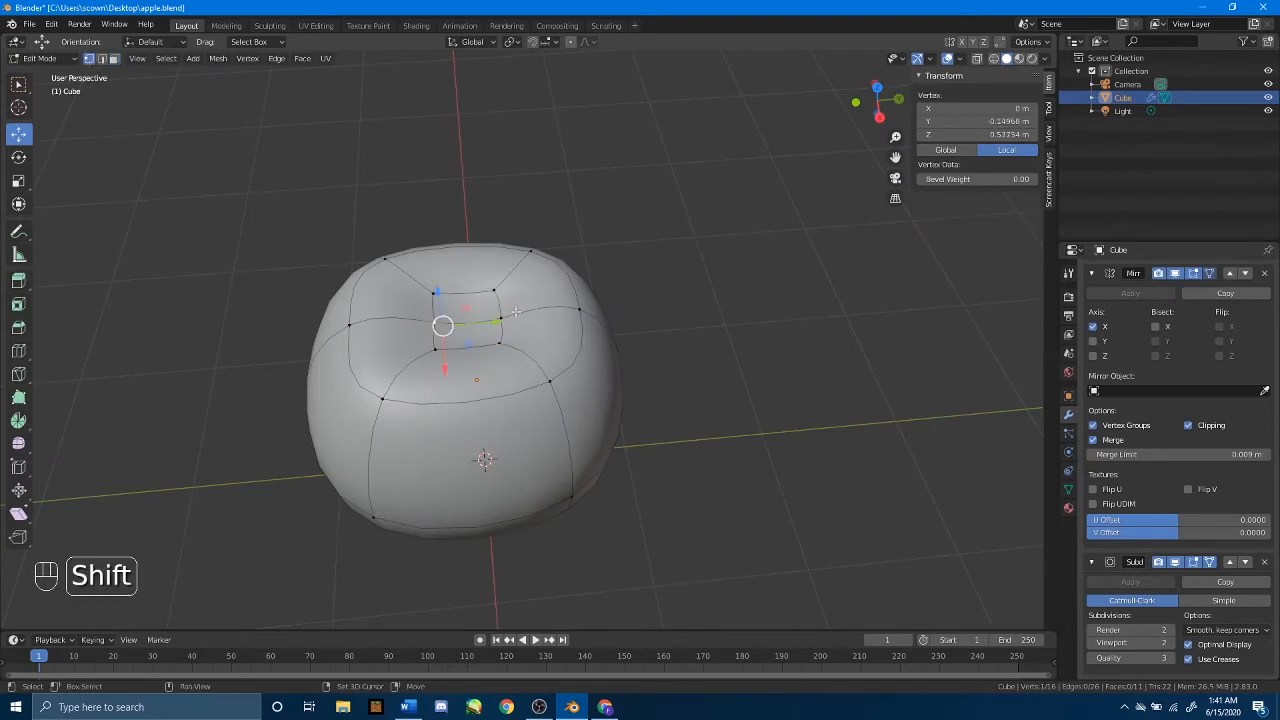
left_click(520, 311, "shift")
key("s")
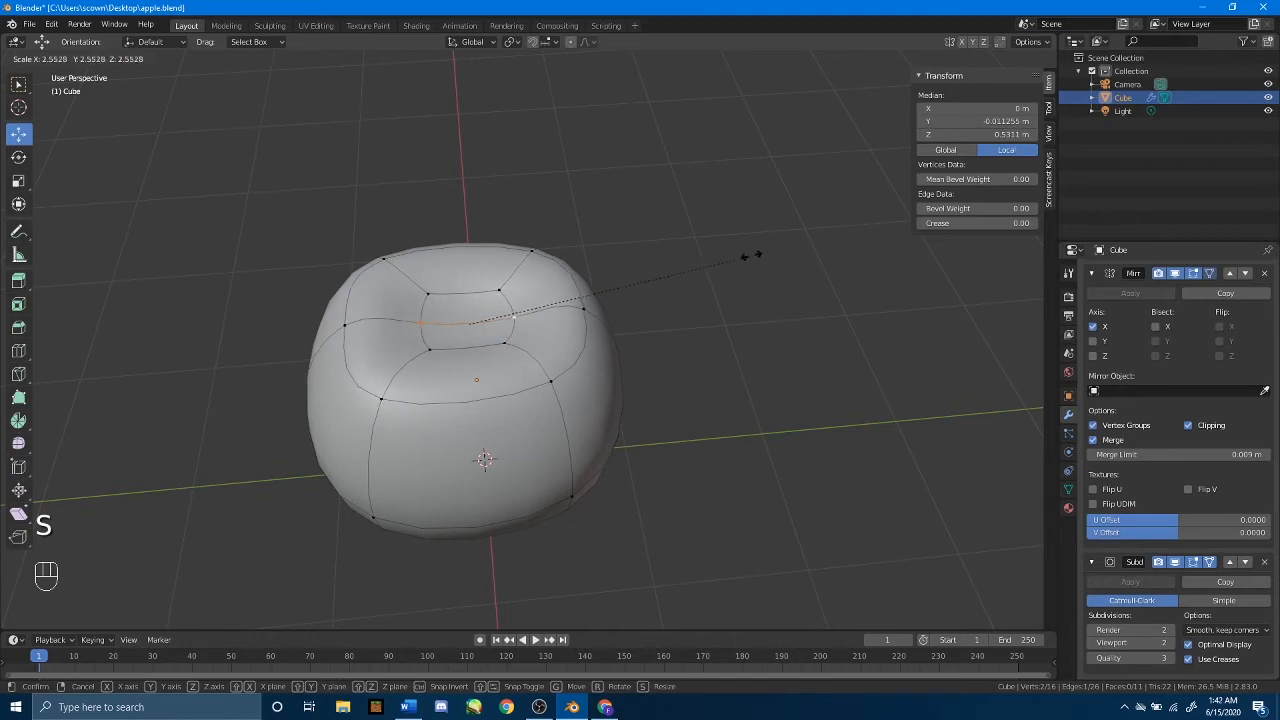
left_click(599, 291)
Move the two off-seam corner vertices of the recess's inner top face along Y toward the centre.
left_click(427, 296)
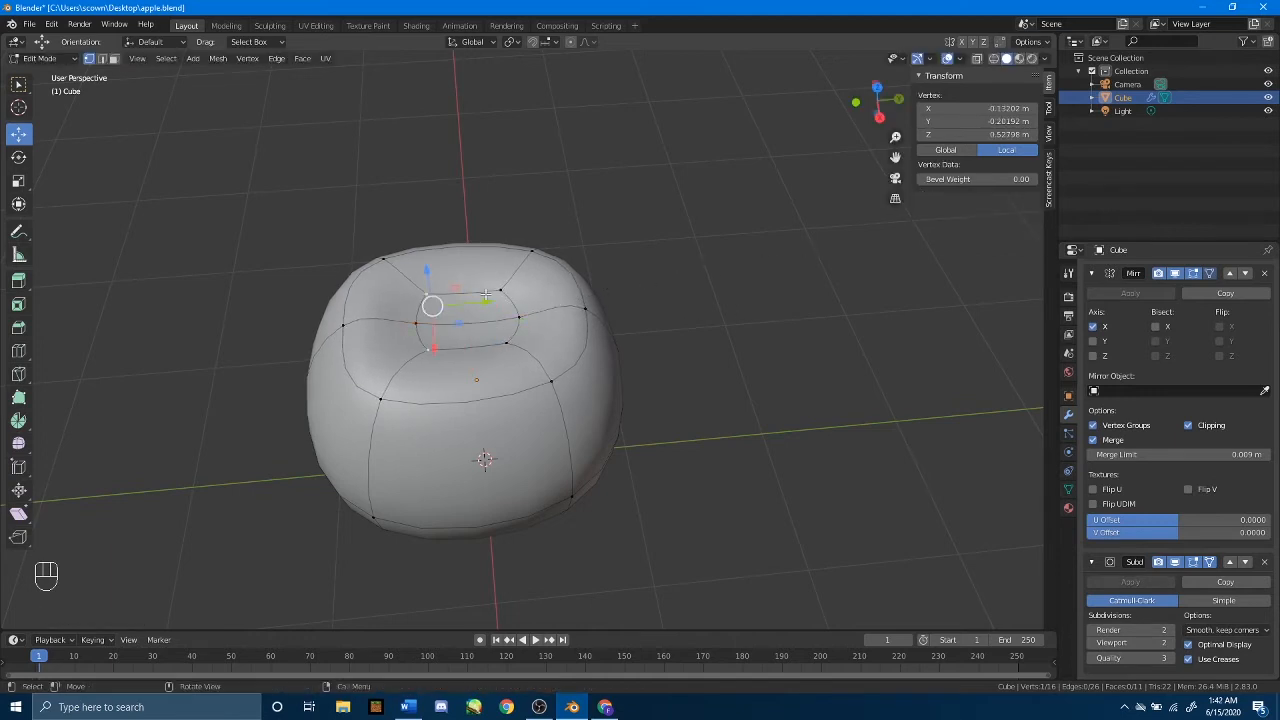
left_click_drag(482, 304, 522, 304)
left_click(387, 328)
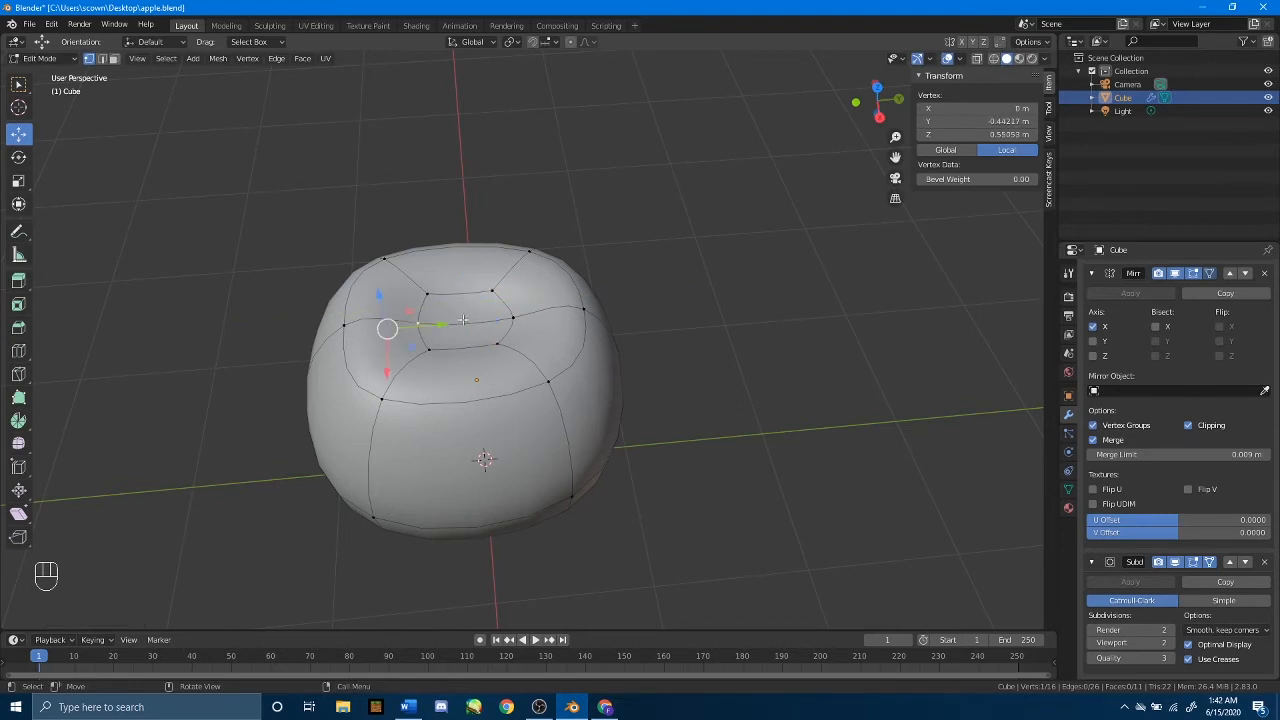
left_click_drag(438, 325, 496, 305)
left_click(427, 359)
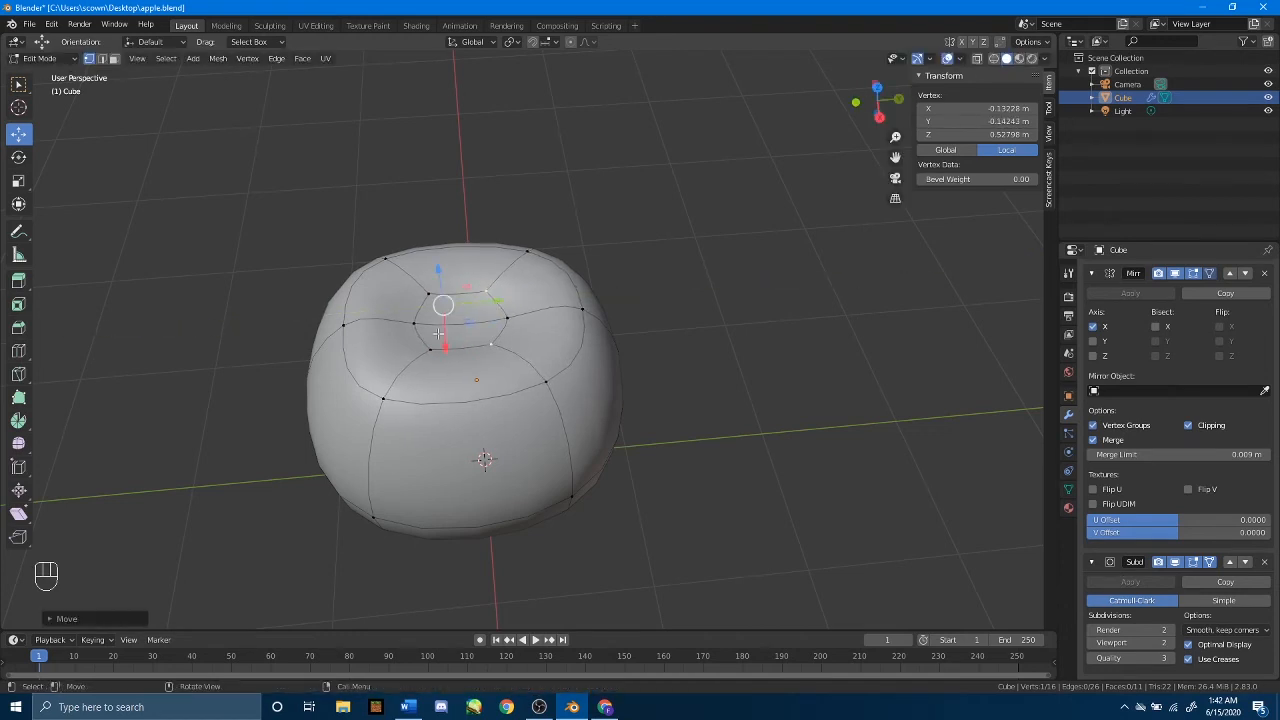
left_click(429, 355)
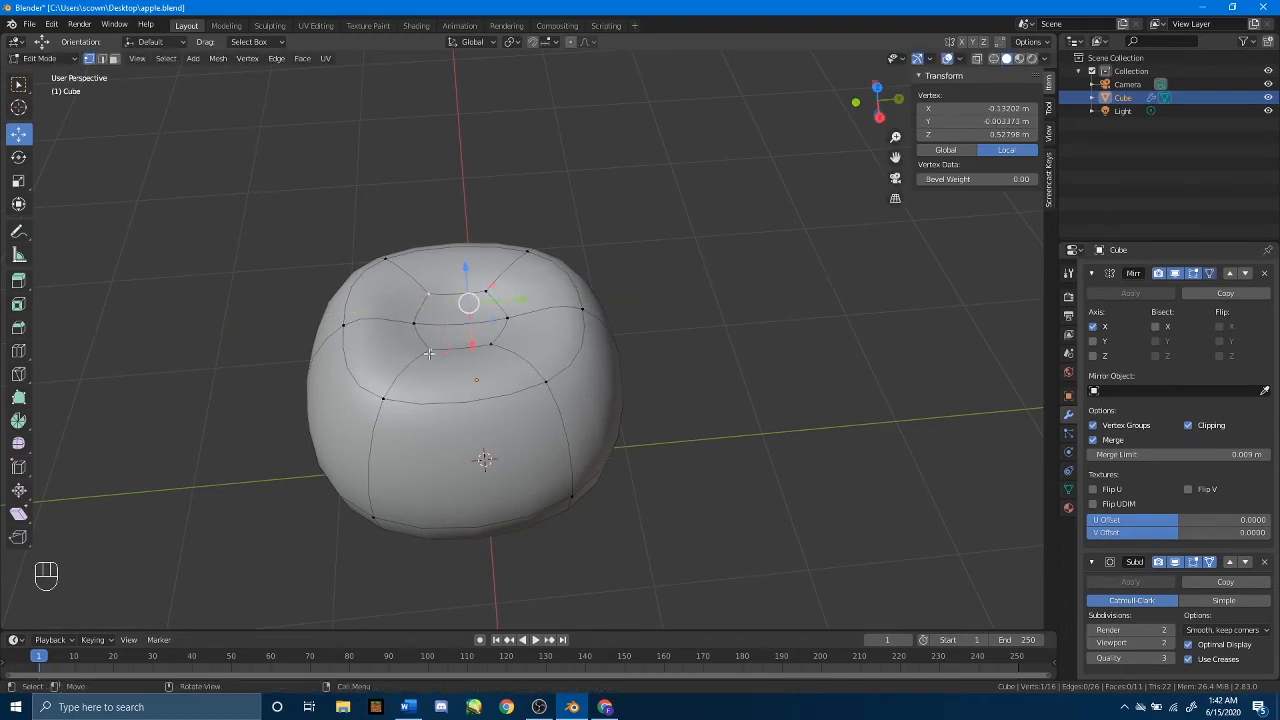
With edge selection, scale down the inner top face's off-seam edge that joins the two corners.
left_click(101, 58)
left_click(462, 346)
key("s")
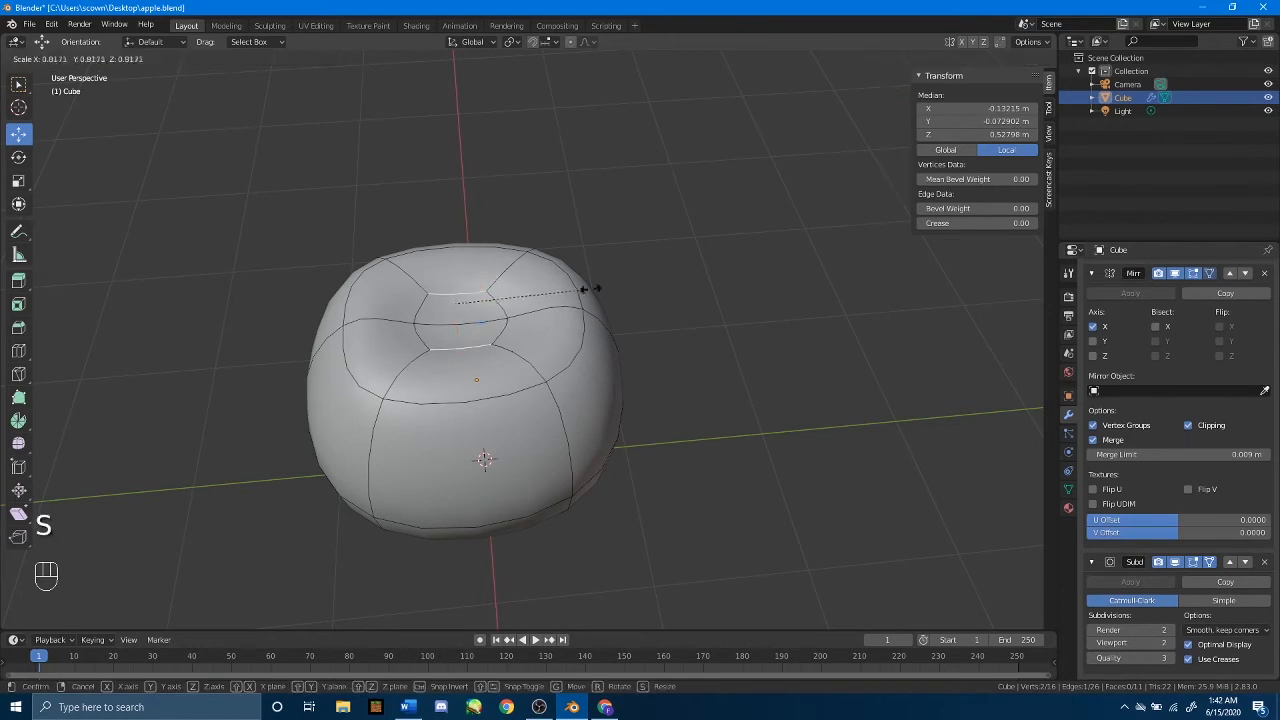
left_click(534, 300)
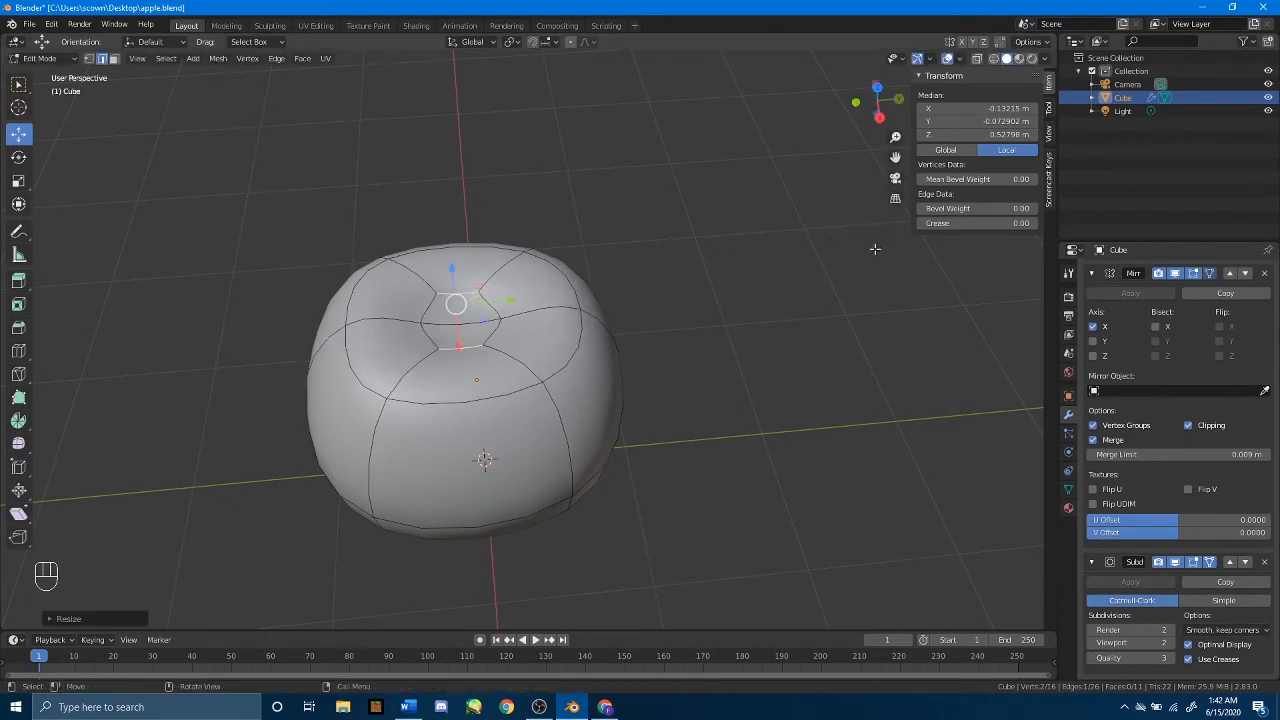
With face selection, extrude the apple's bottom face in place and scale it inward to about 0.10.
key("Tab")
middle_click_drag(572, 322, 503, 434)
scroll(491, 300, "down", 4)
key("Tab")
scroll(511, 407, "up", 2)
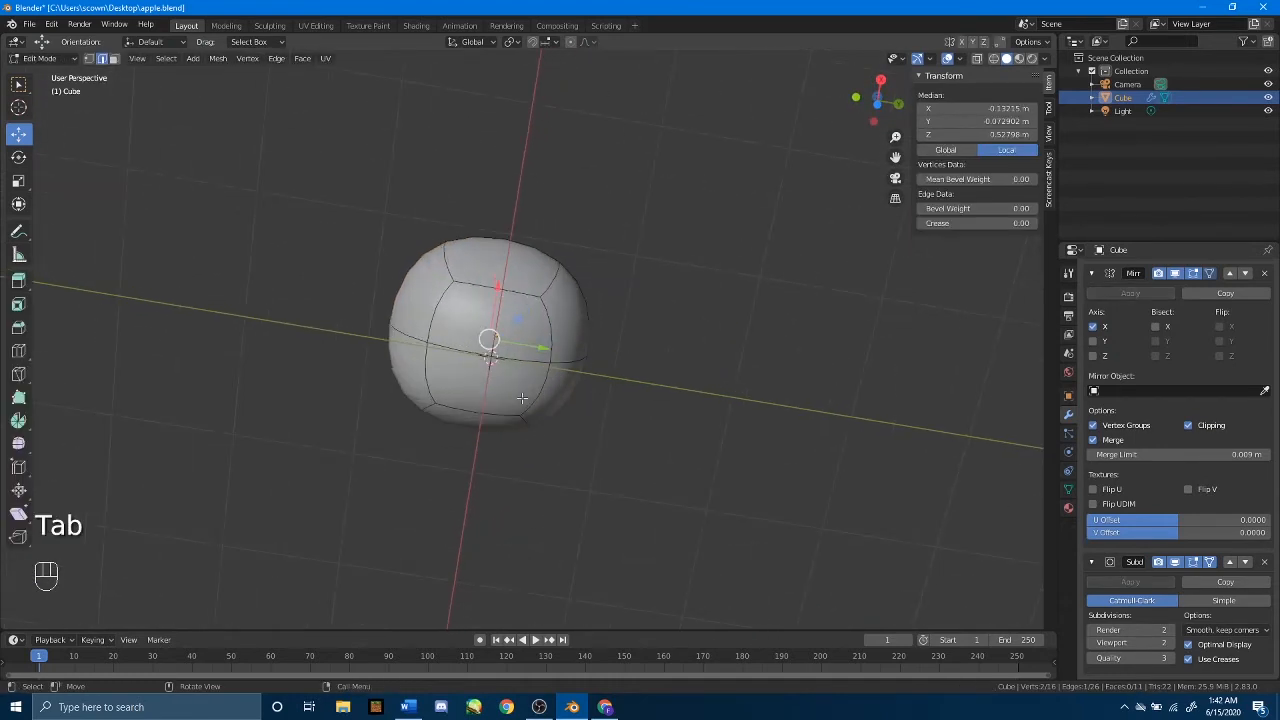
left_click(114, 58)
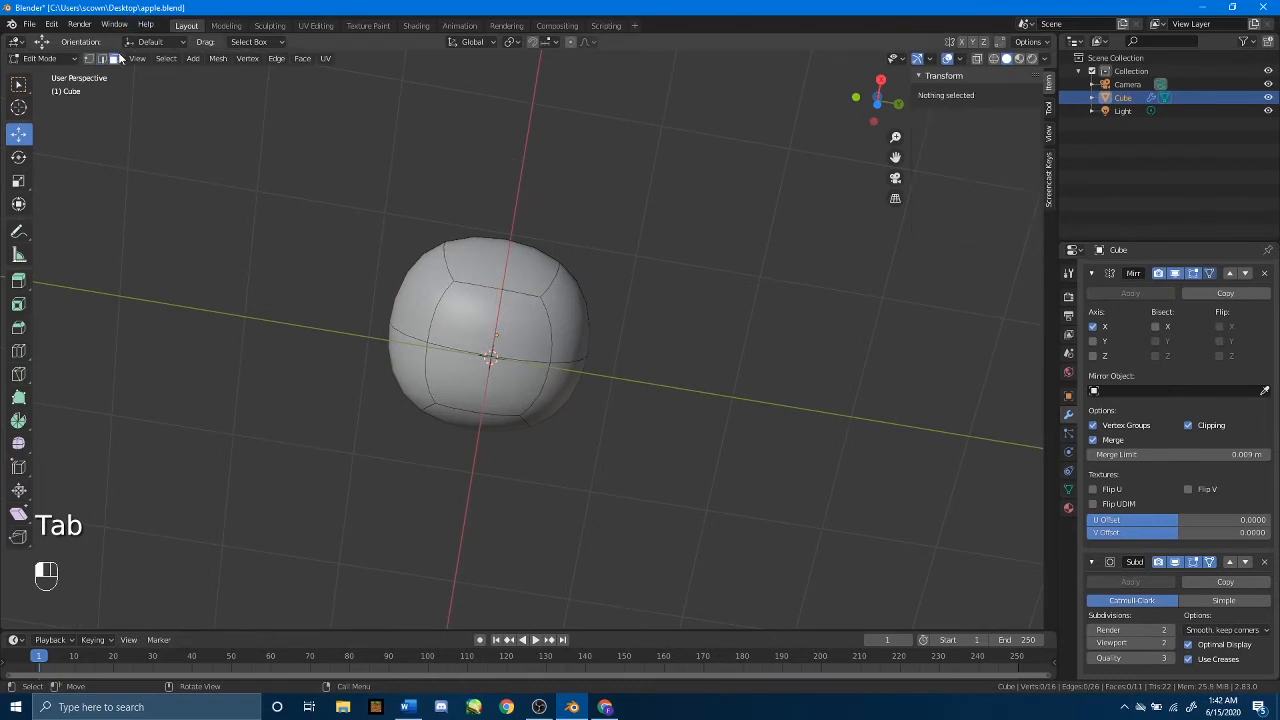
left_click(462, 320)
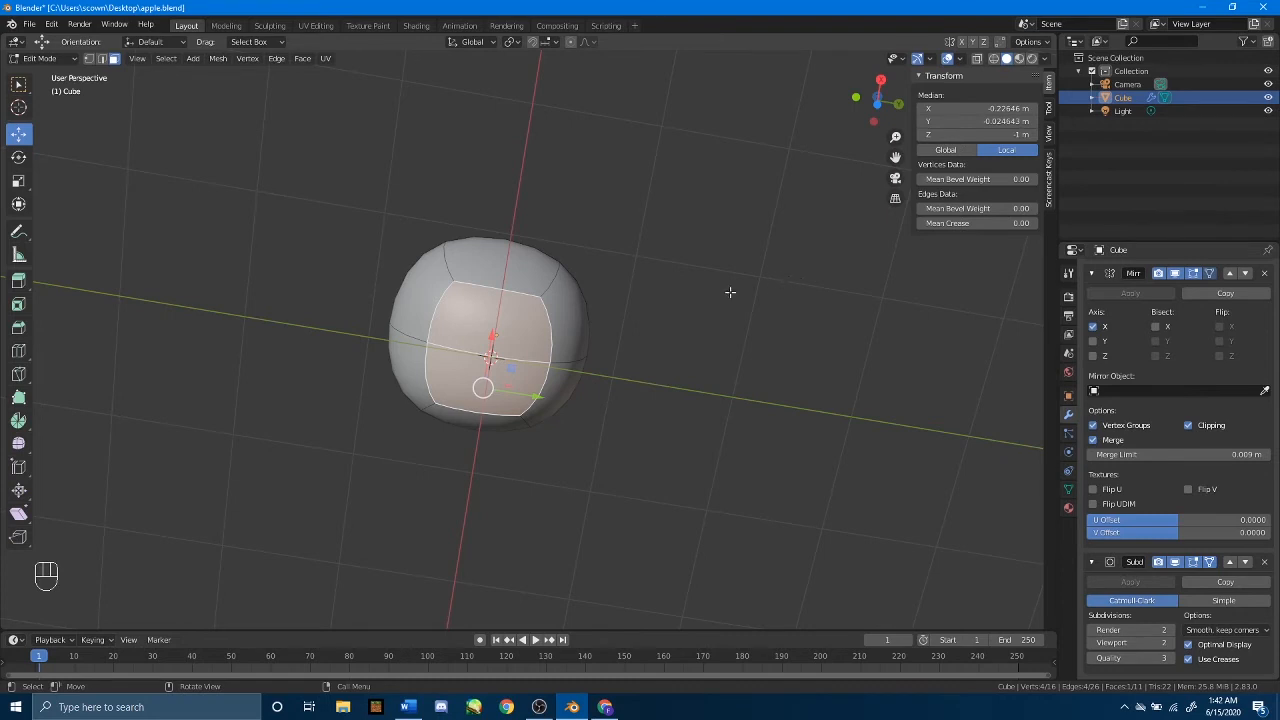
key("e")
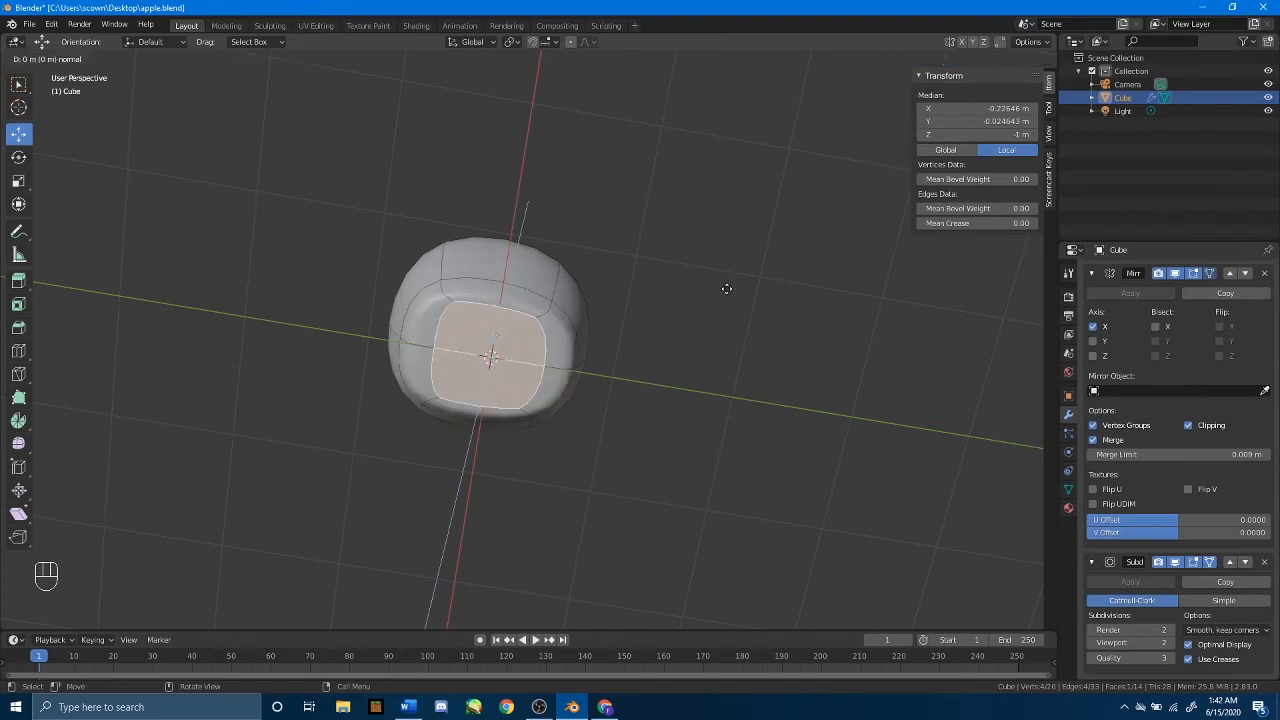
key("s")
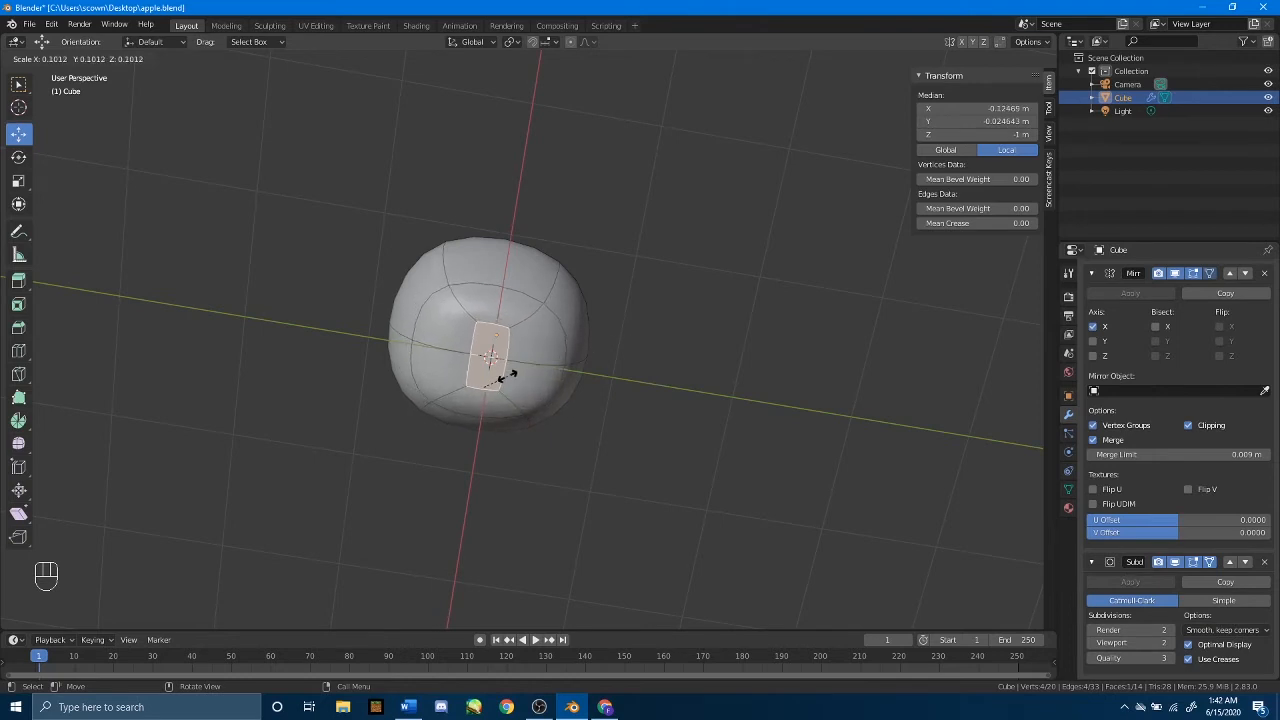
left_click(508, 376)
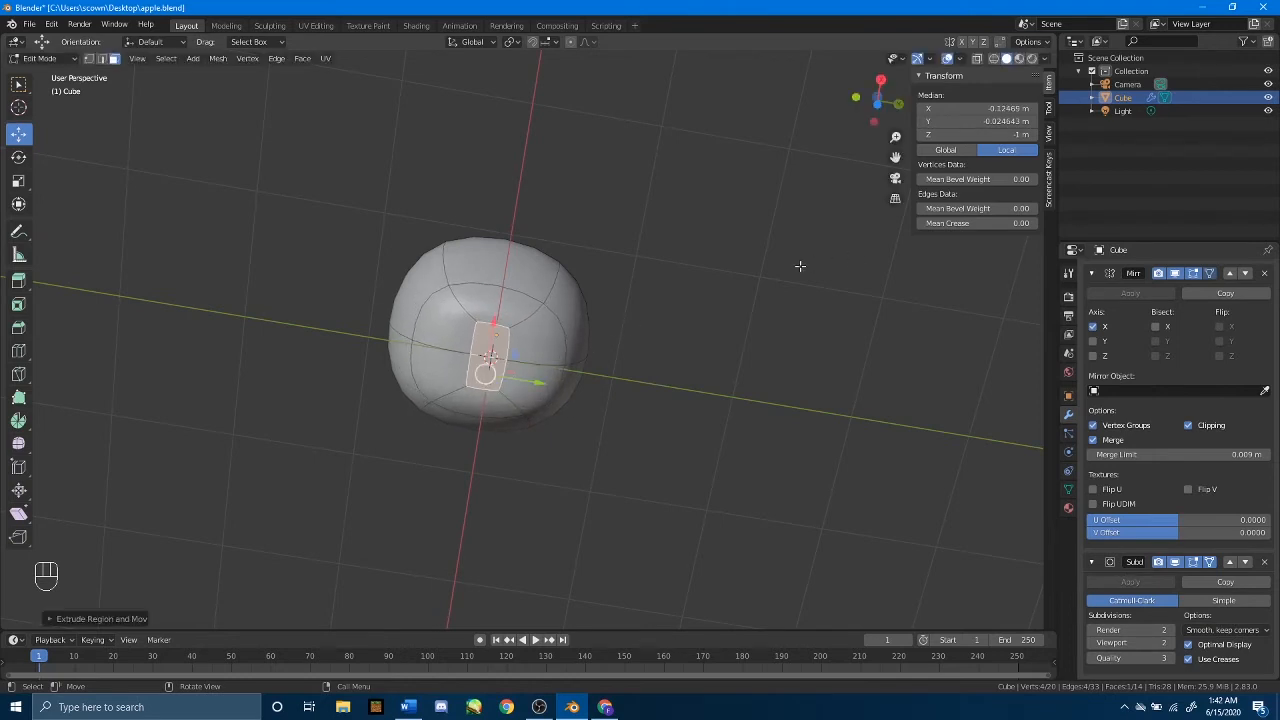
Narrow the inner bottom face along X in two successive scalings until it is roughly square.
key("s")
key("x")
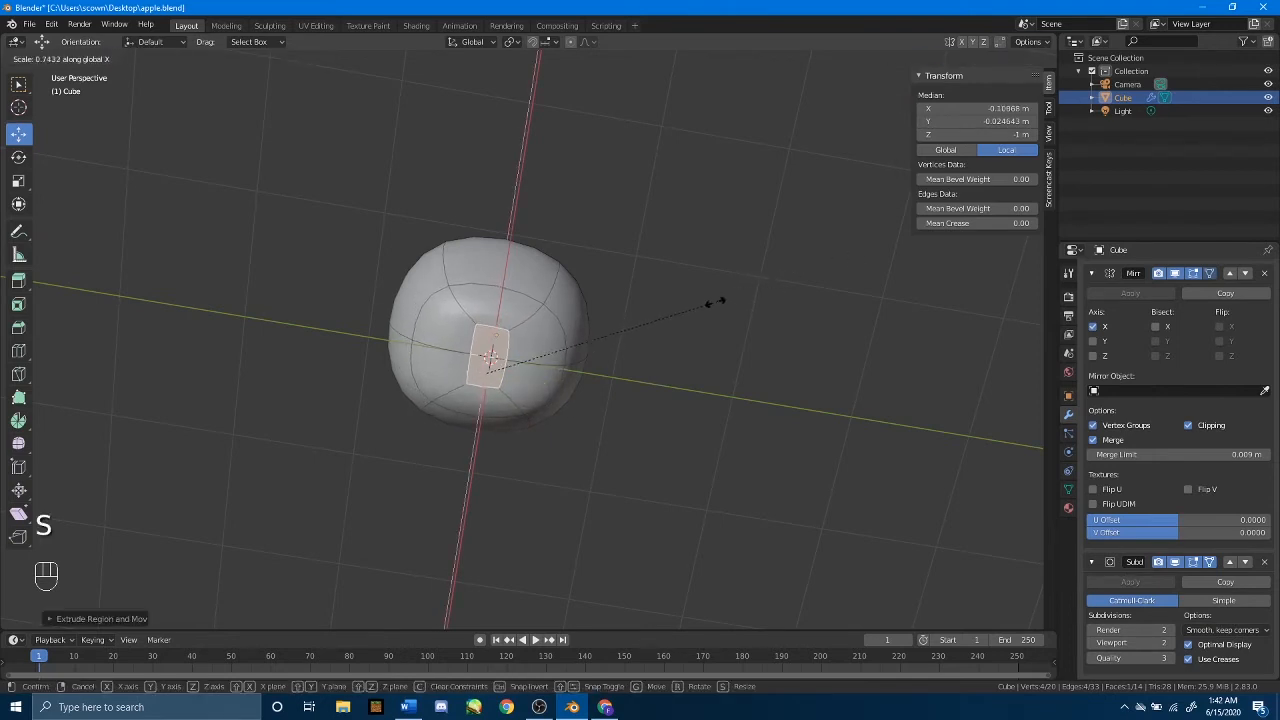
left_click(477, 375)
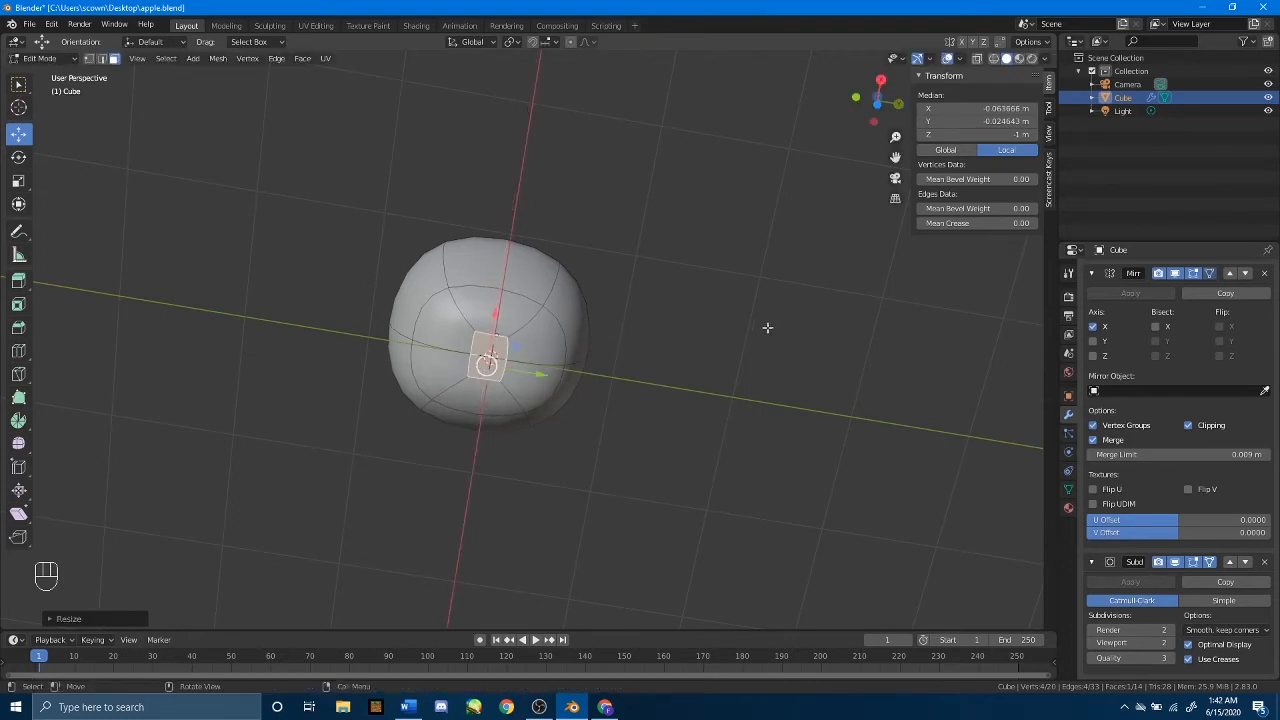
key("s")
key("x")
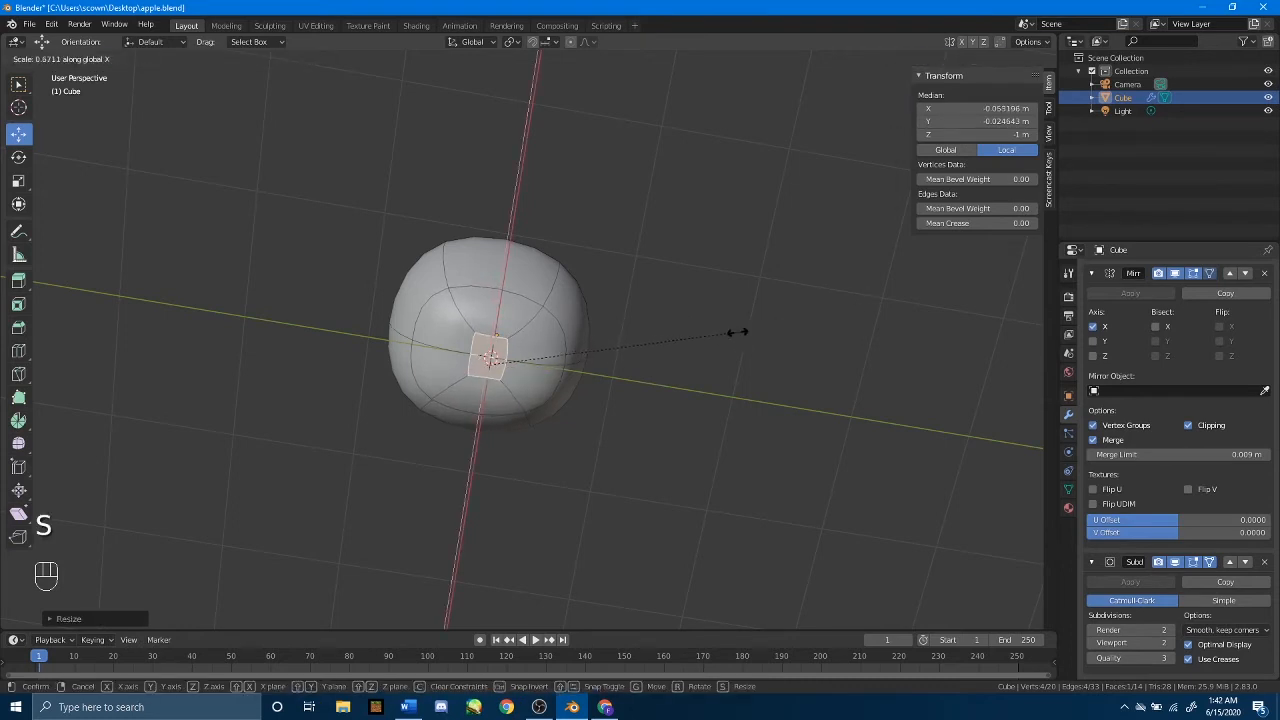
left_click(701, 339)
Raise the inner bottom face along Z to about -0.94 m to begin the underside recess.
middle_click_drag(701, 339, 455, 403)
key("g")
key("z")
left_click(513, 414)
Scale the raised inner bottom face down repeatedly to tighten the centre of the underside recess.
key("s")
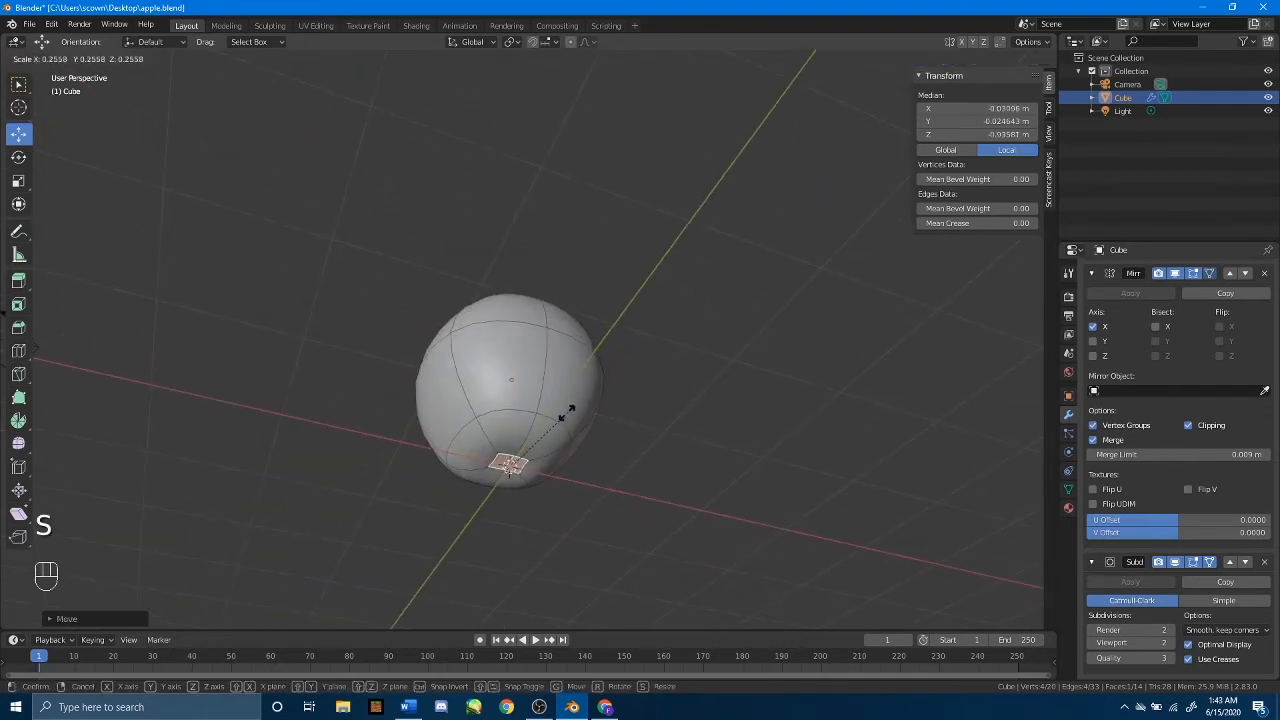
left_click(486, 475)
key("s")
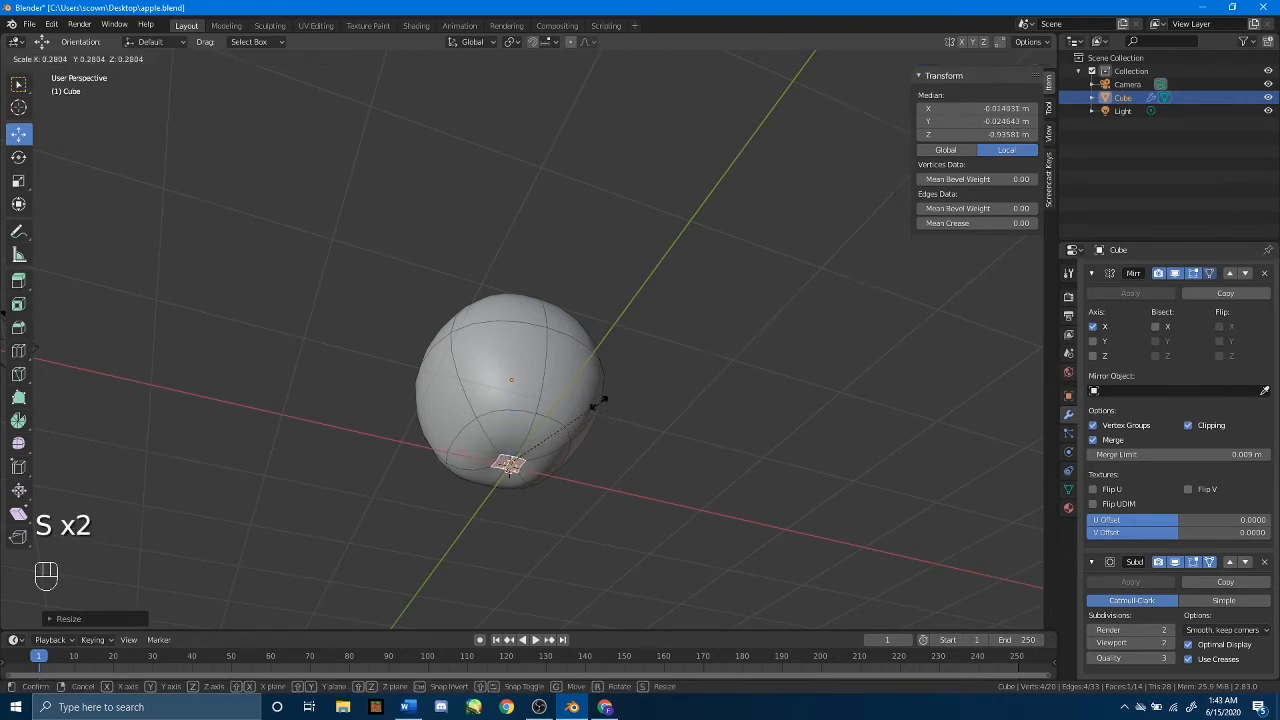
left_click(579, 410)
key("s")
left_click(588, 416)
Push the small inner bottom face farther up along Z to deepen the recess and deselect everything.
middle_click_drag(572, 341, 629, 323)
key("g")
key("z")
left_click(526, 403)
key("alt+a")
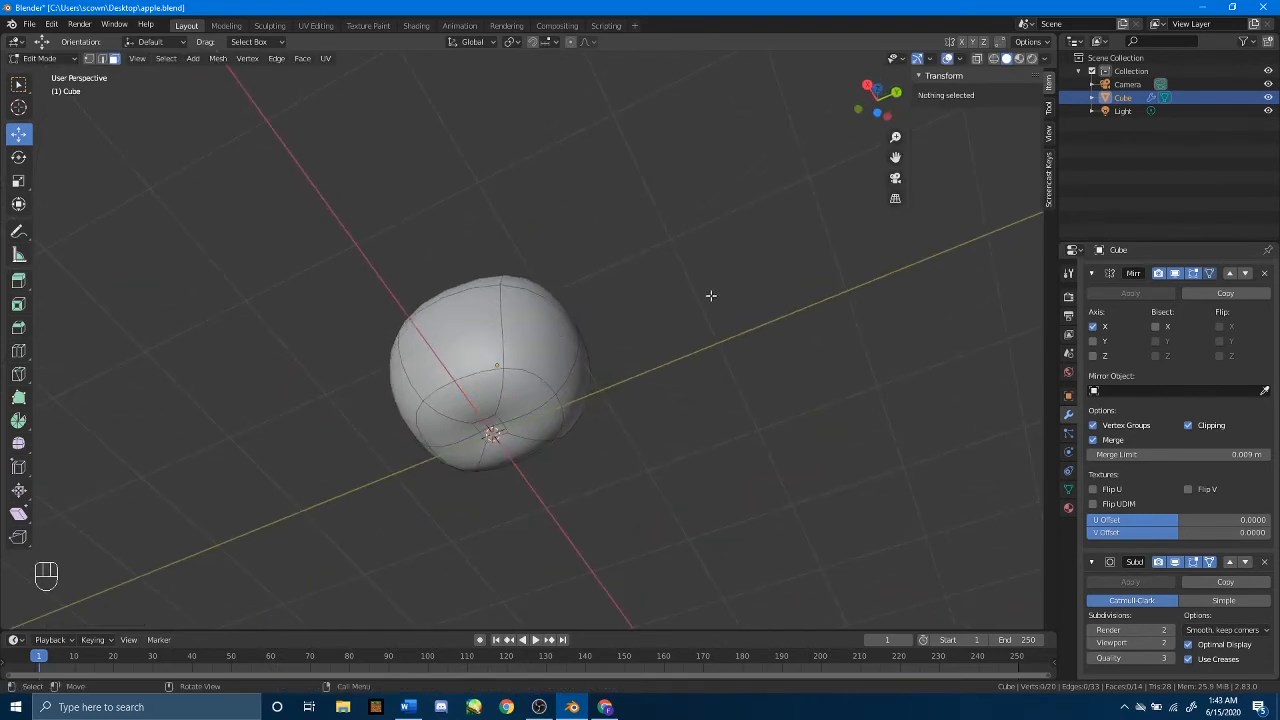
In Edit Mode with edge selection, select the whole centre-seam edge loop and scale it down to about 0.93.
key("Tab")
middle_click_drag(641, 253, 688, 420)
key("Tab")
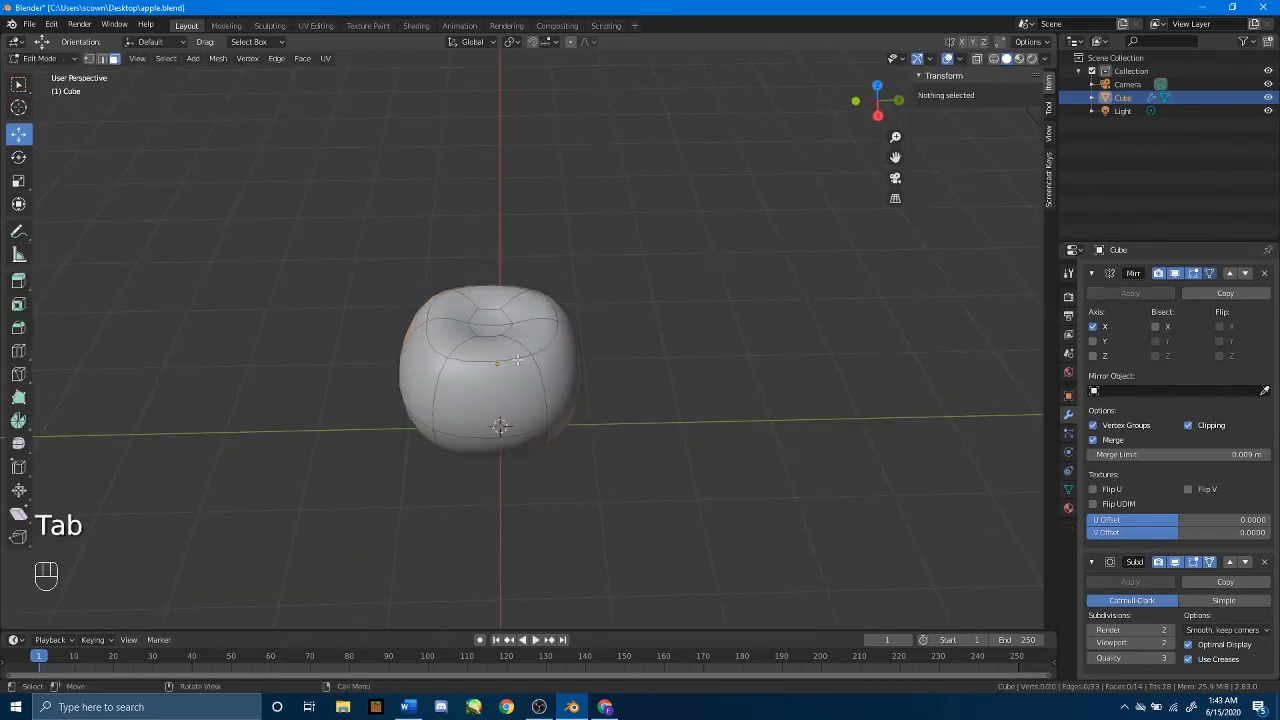
left_click(101, 58)
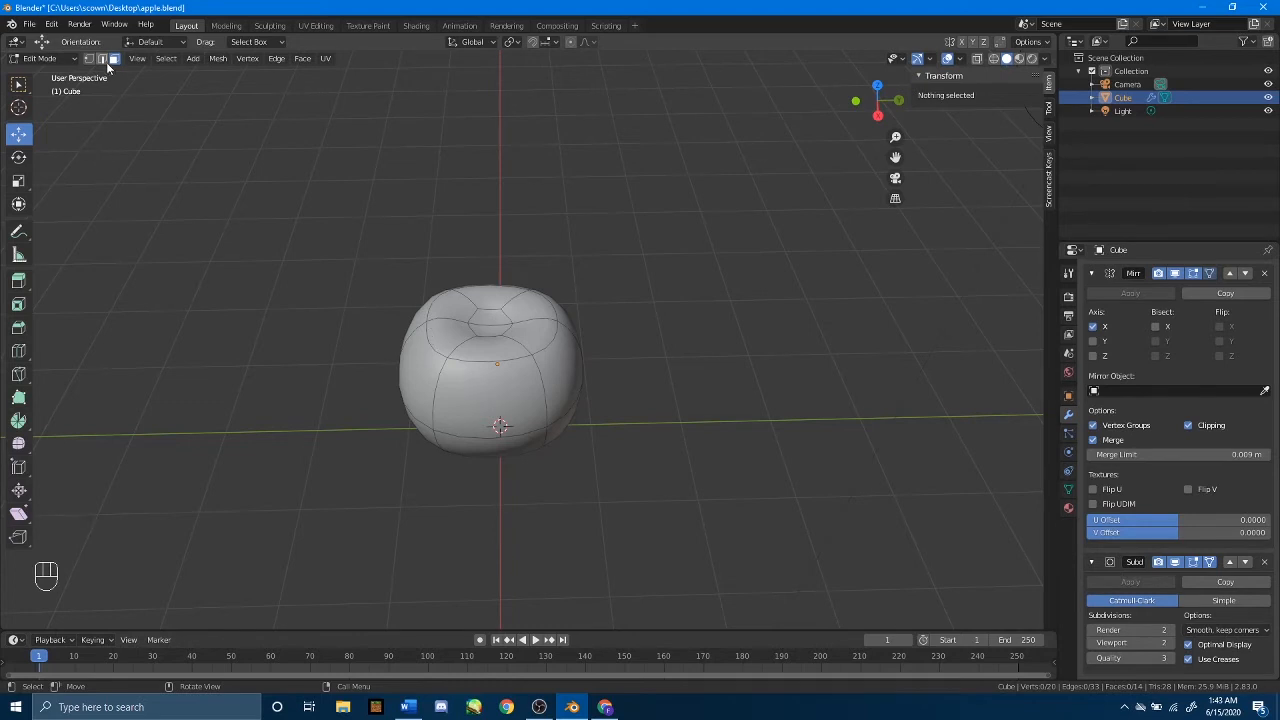
middle_click_drag(321, 339, 401, 362)
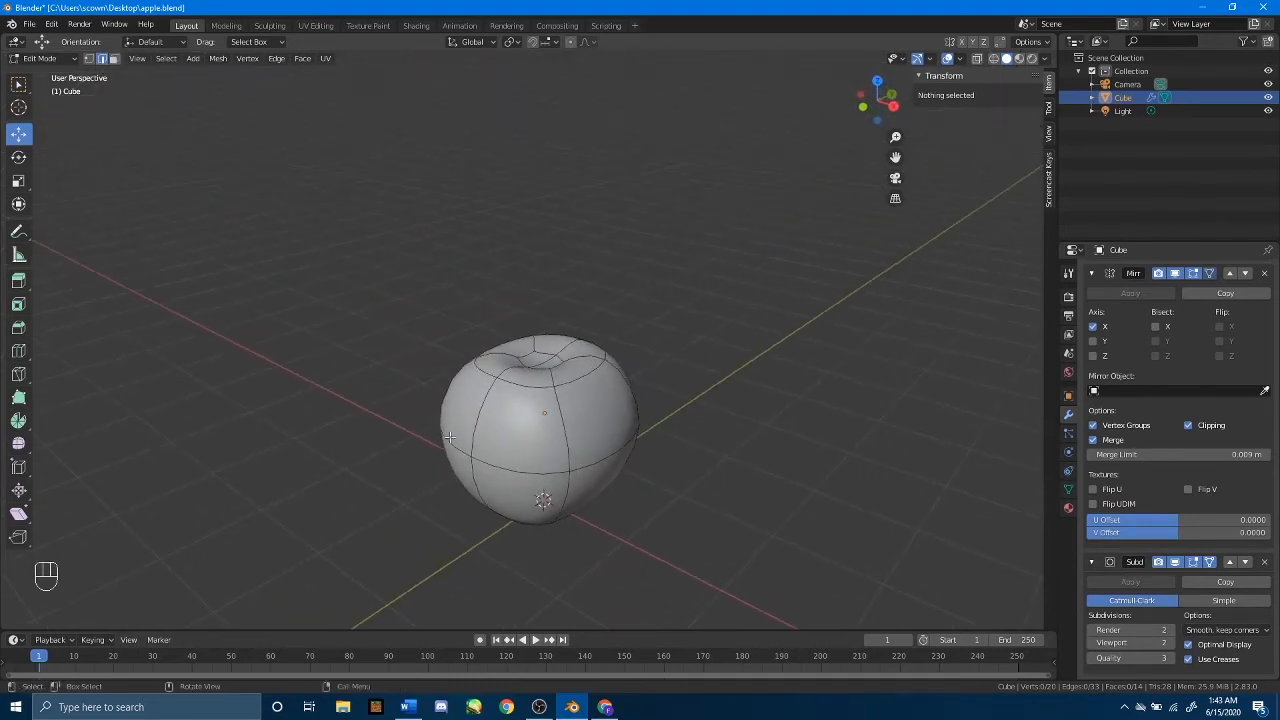
key("alt")
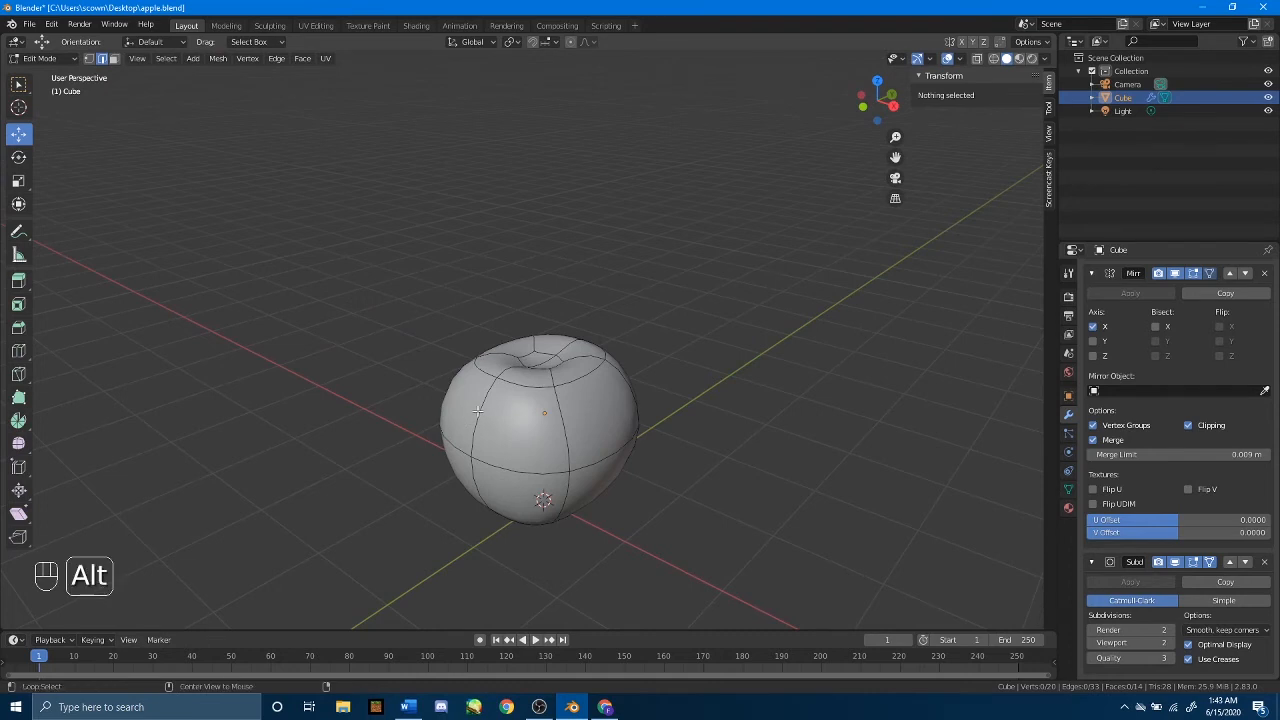
left_click(483, 407, "alt")
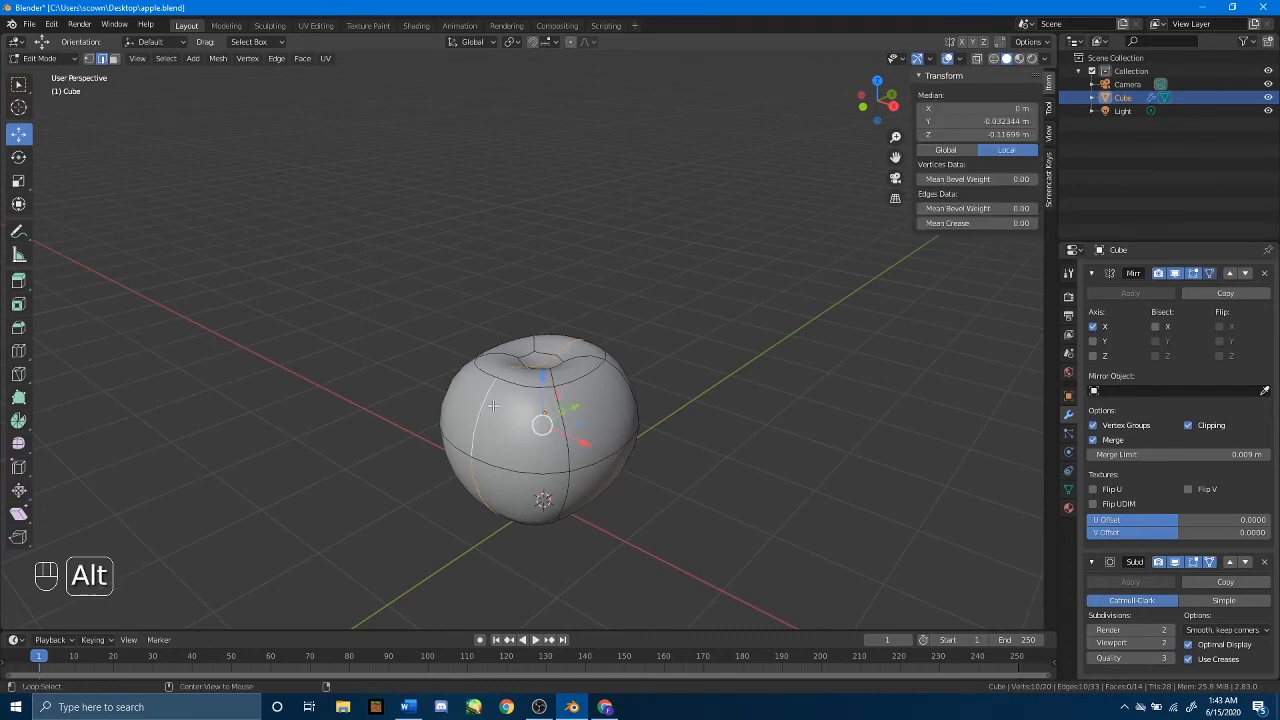
middle_click_drag(492, 405, 594, 423)
key("ctrl+z")
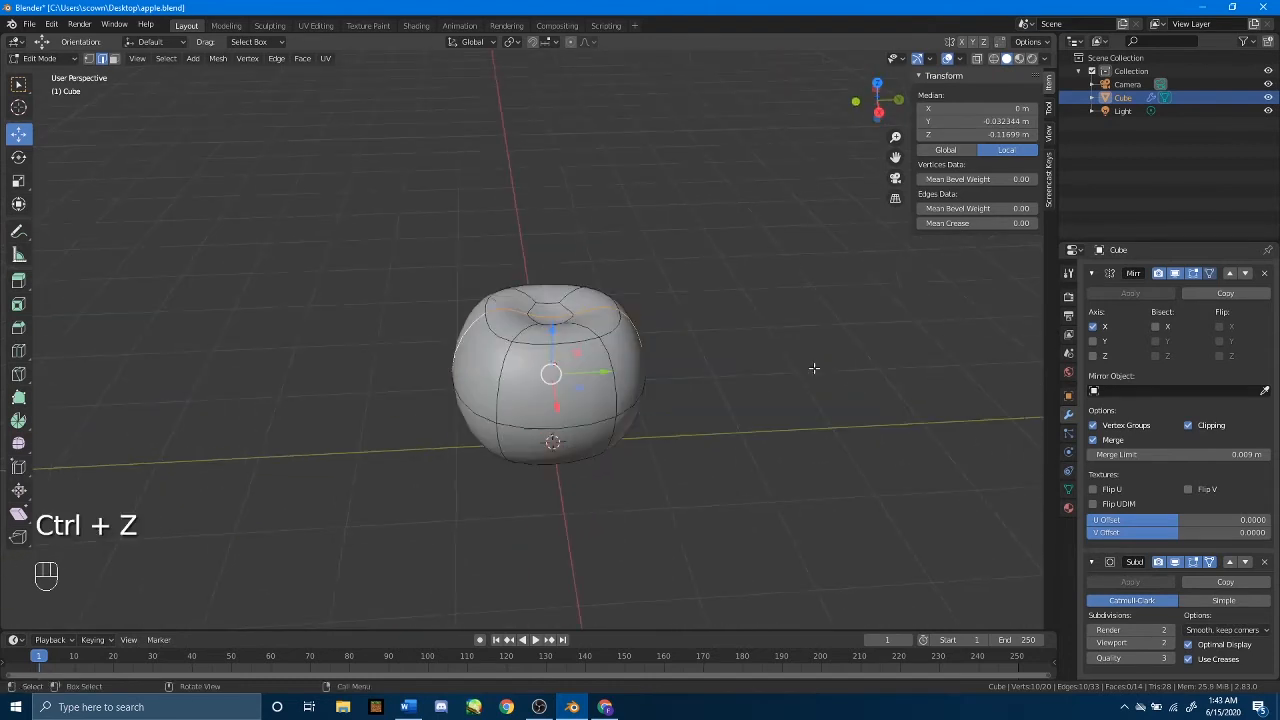
key("s")
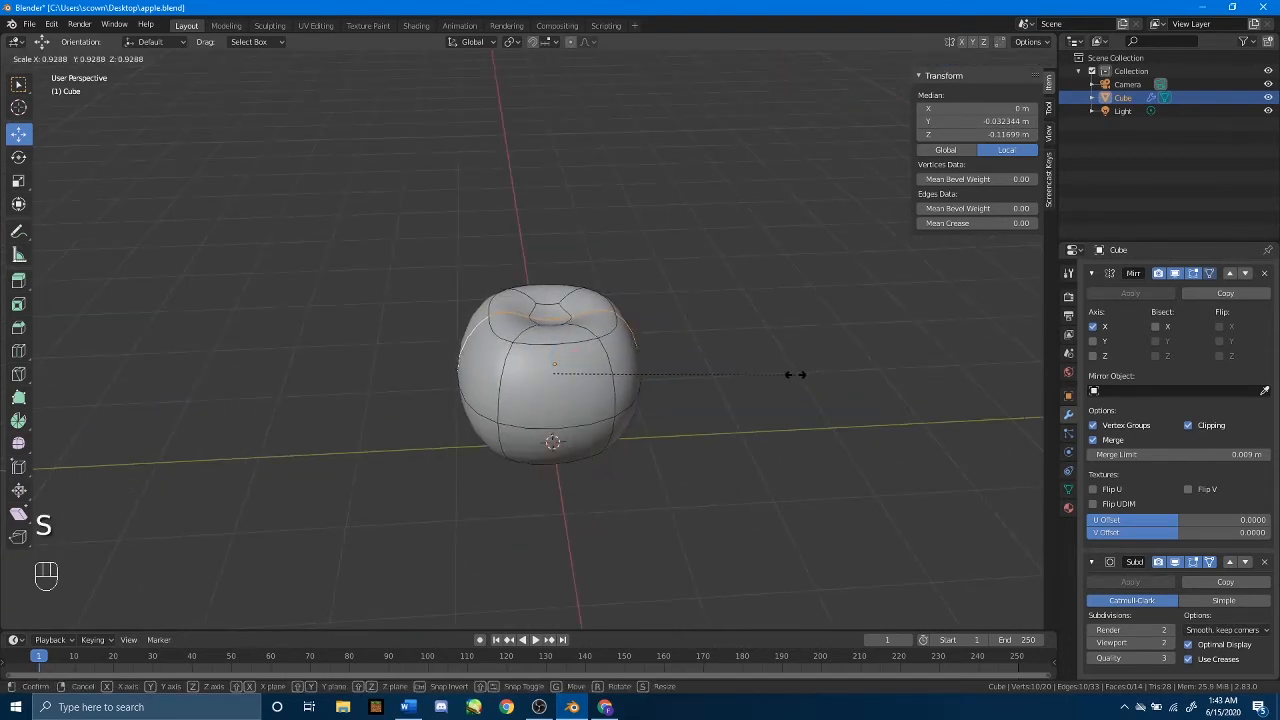
left_click(795, 374)
Select the two off-seam vertical edge loops on opposite sides of the apple and scale them down slightly together.
middle_click_drag(467, 422, 506, 386)
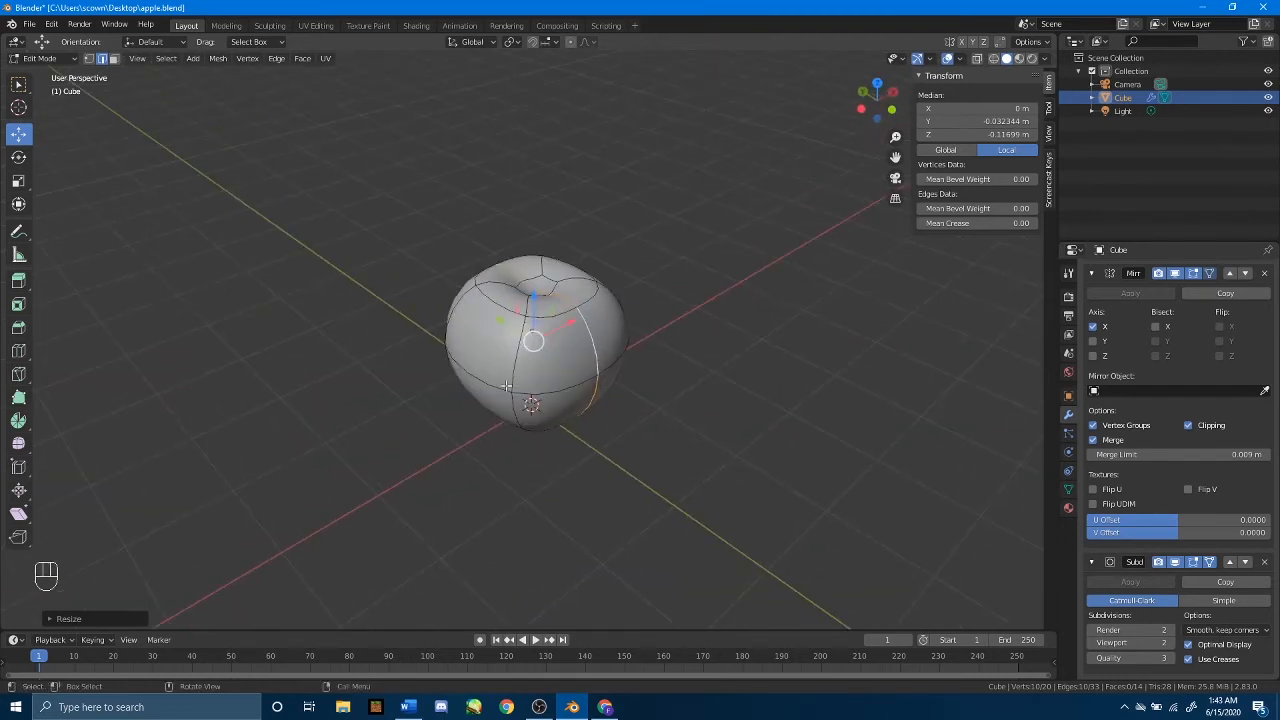
left_click(511, 381, "alt")
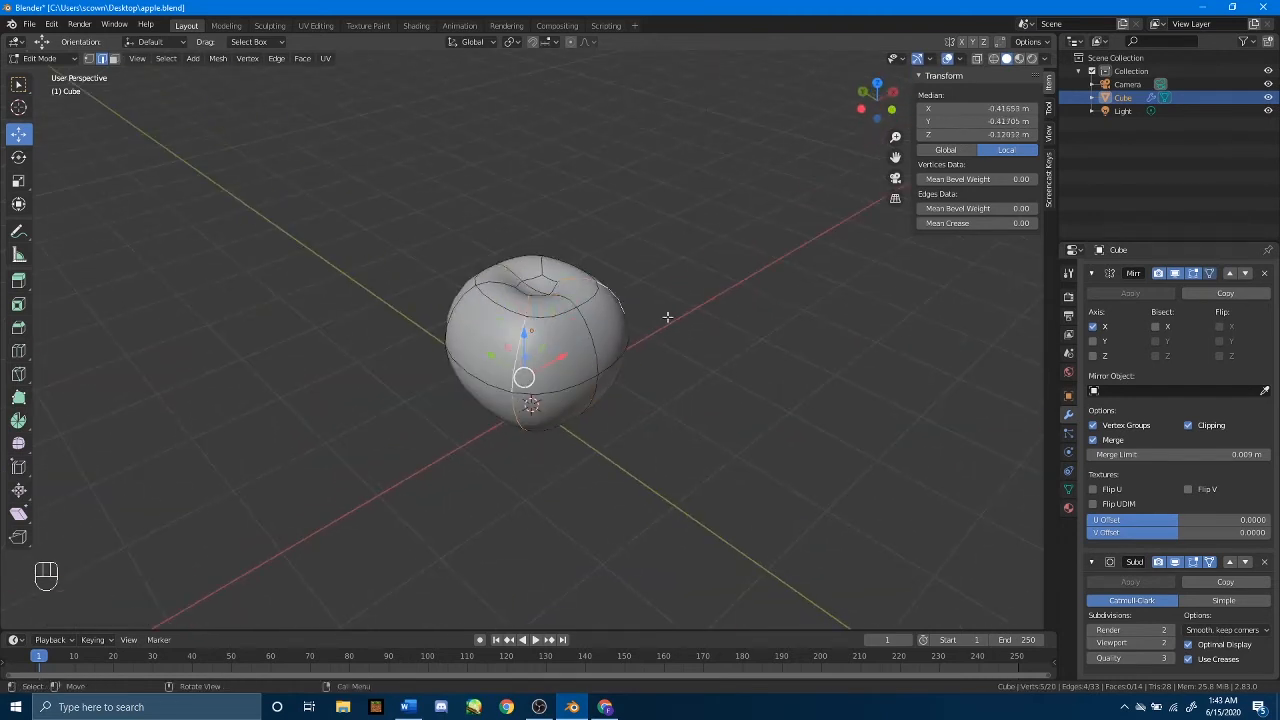
middle_click_drag(668, 316, 520, 348)
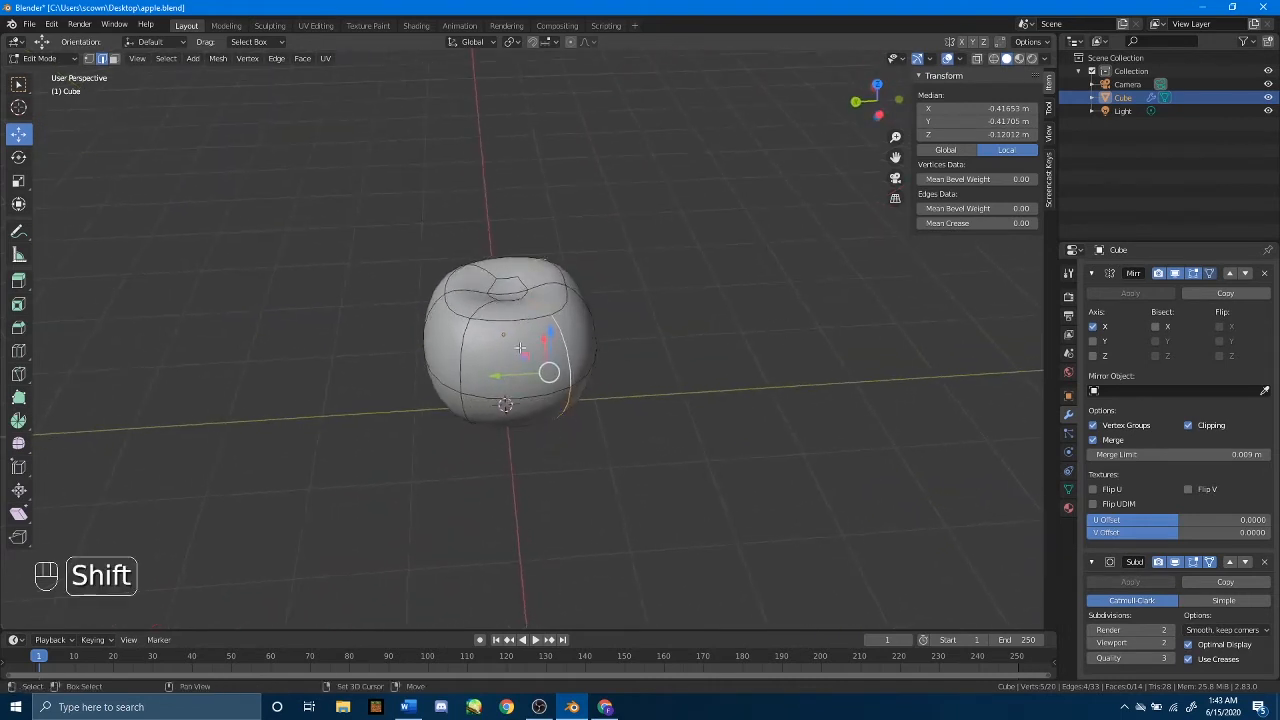
left_click(459, 350, "alt+shift")
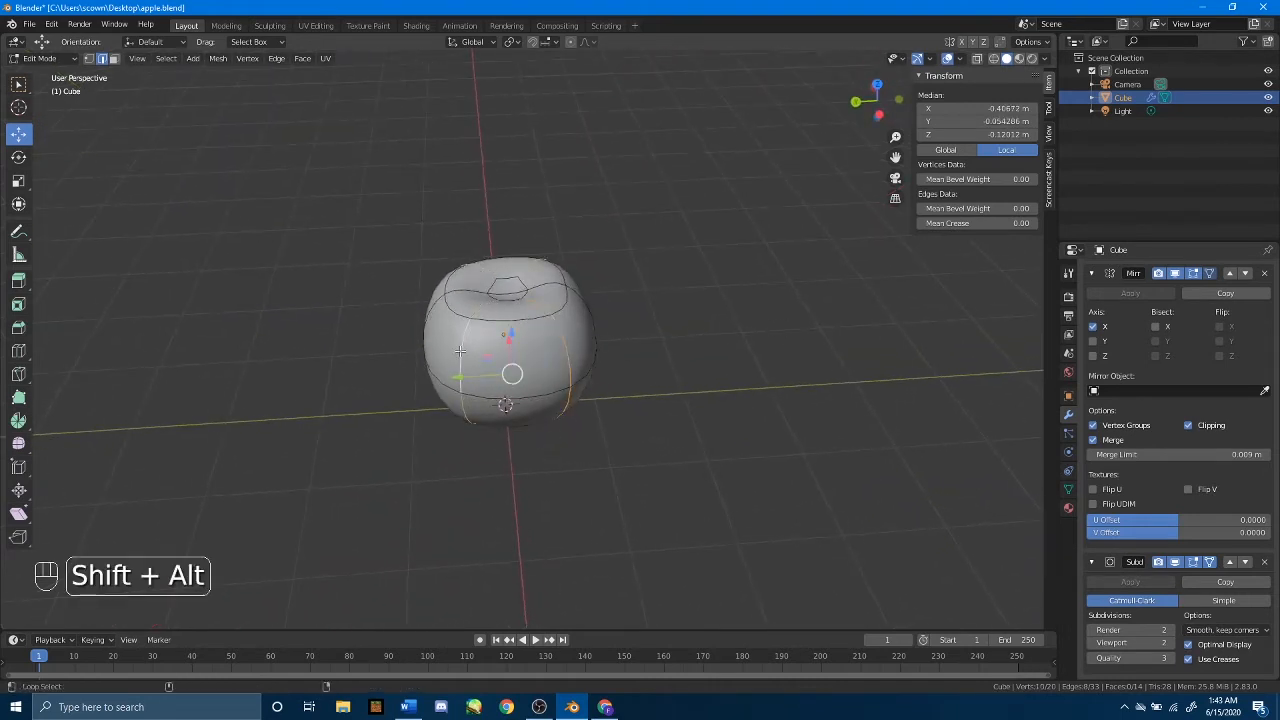
middle_click_drag(688, 336, 659, 290)
key("s")
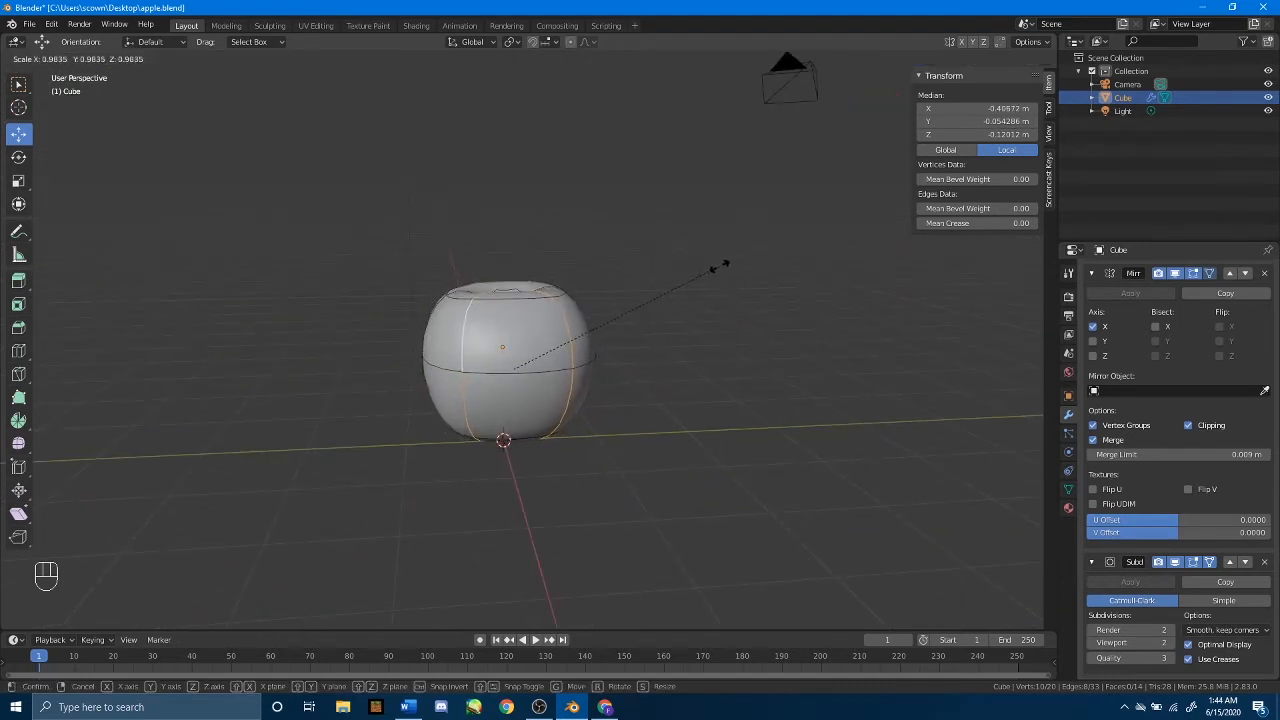
left_click(706, 270)
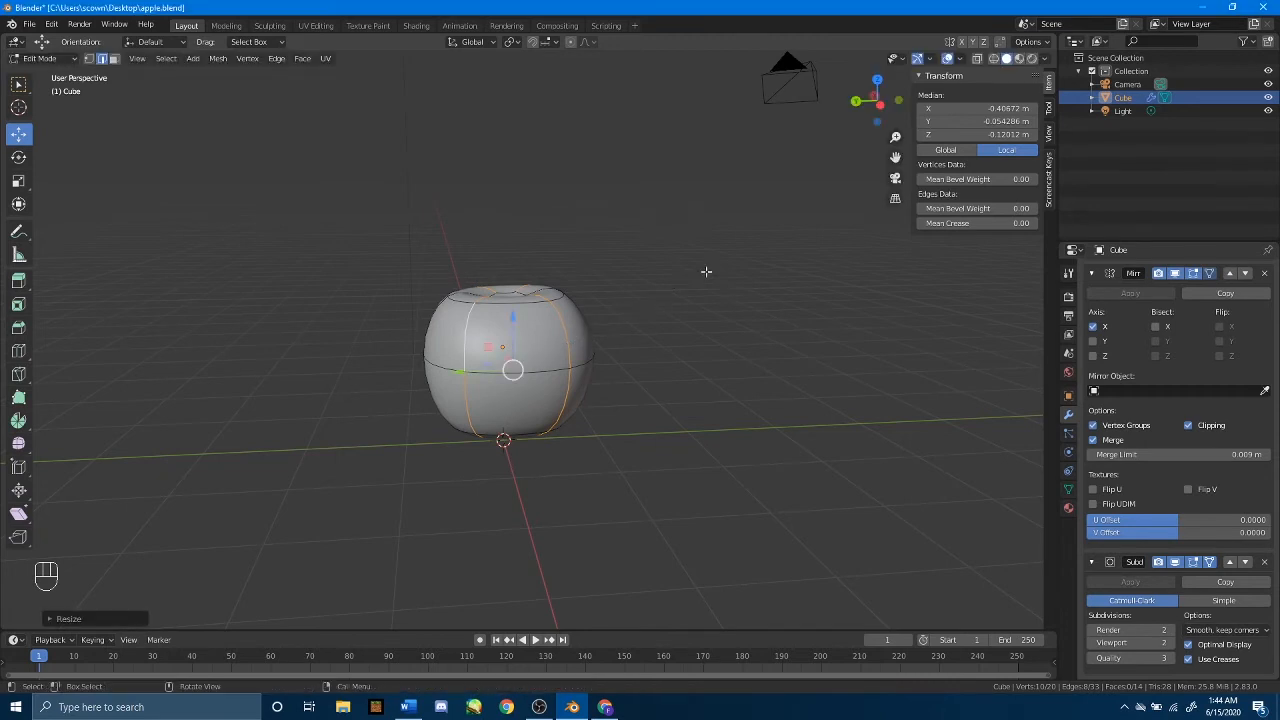
In vertex select mode, select the two outer vertices opposite each other along Y on the top rim and scale them to about 0.75.
key("Tab")
middle_click_drag(680, 282, 623, 363)
key("Tab")
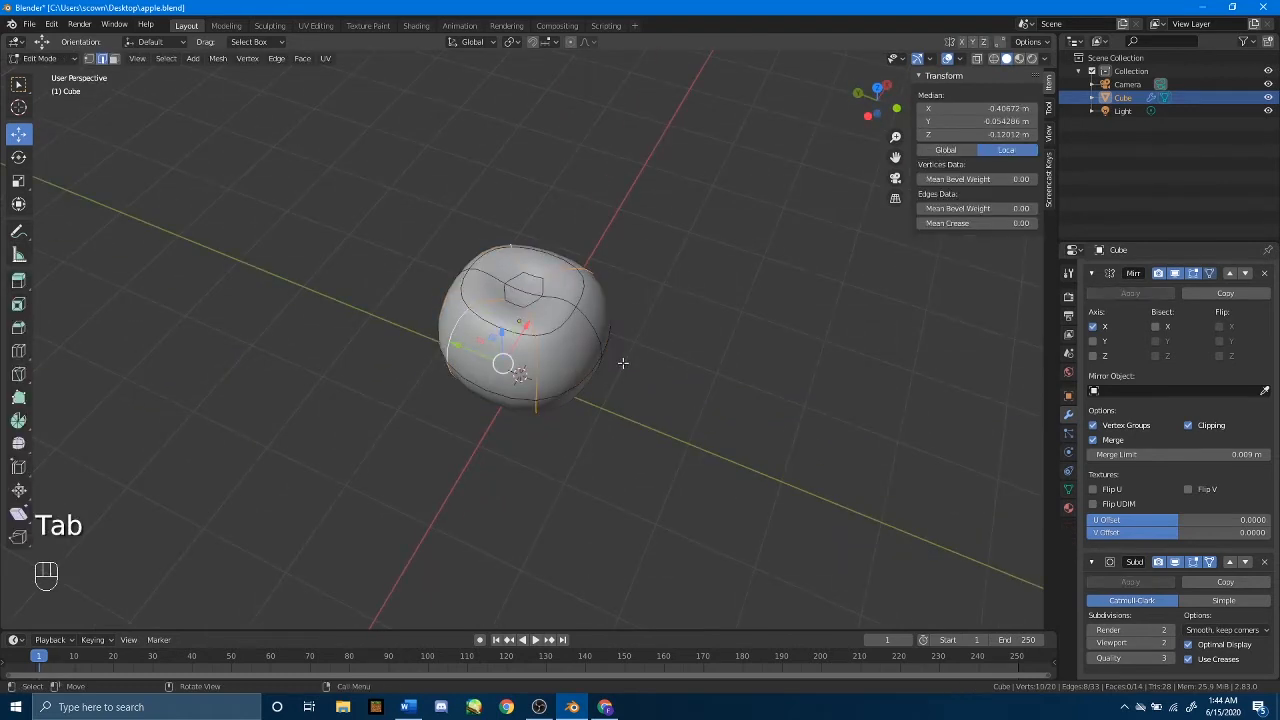
left_click(89, 58)
left_click(562, 343)
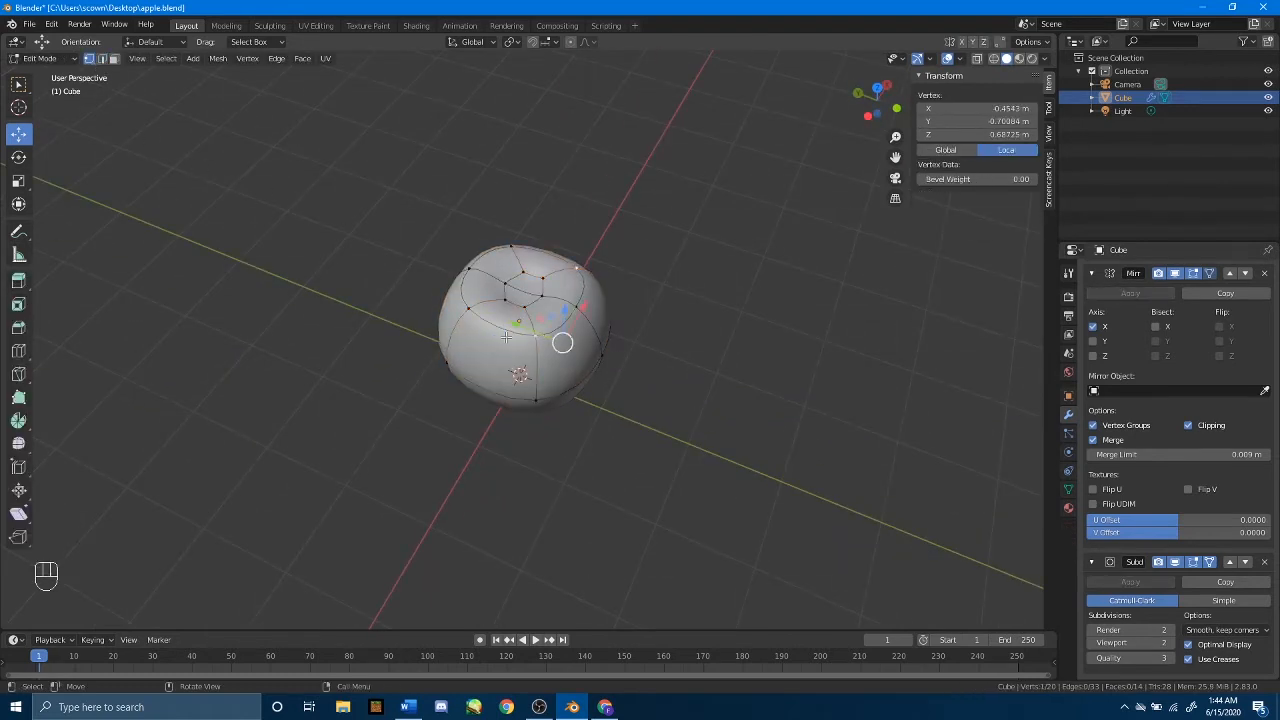
left_click(462, 309, "shift")
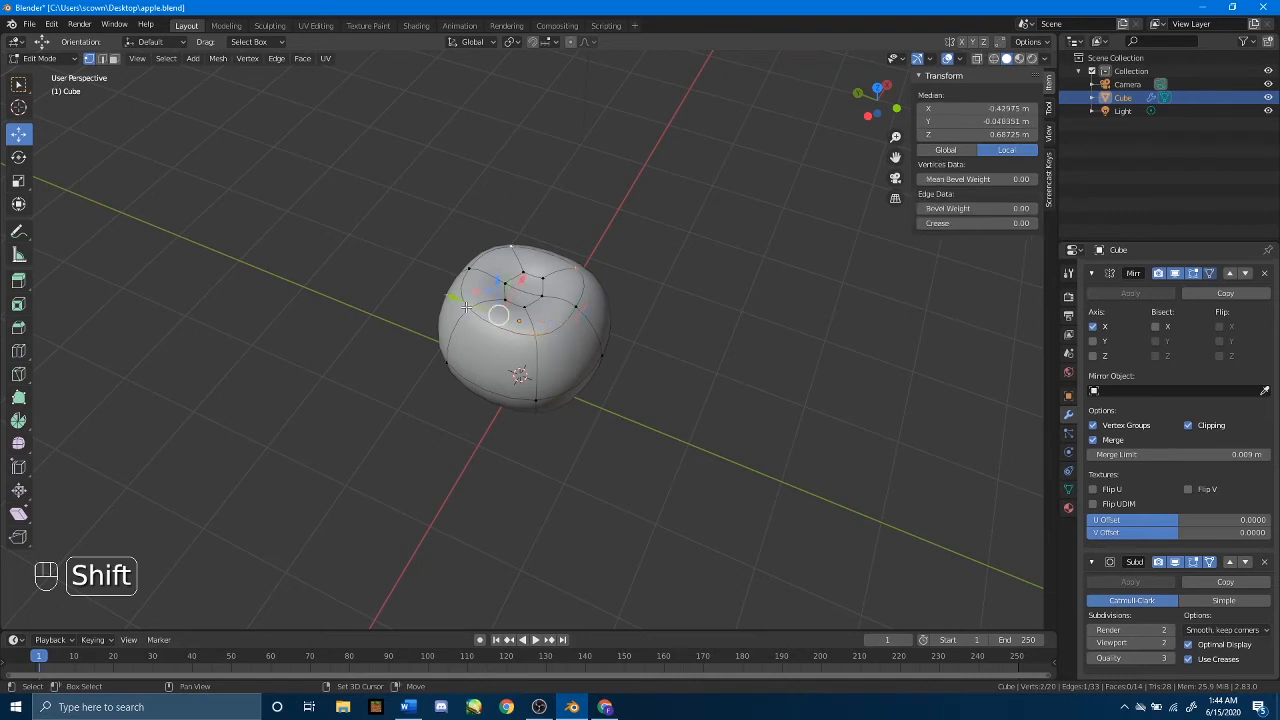
key("s")
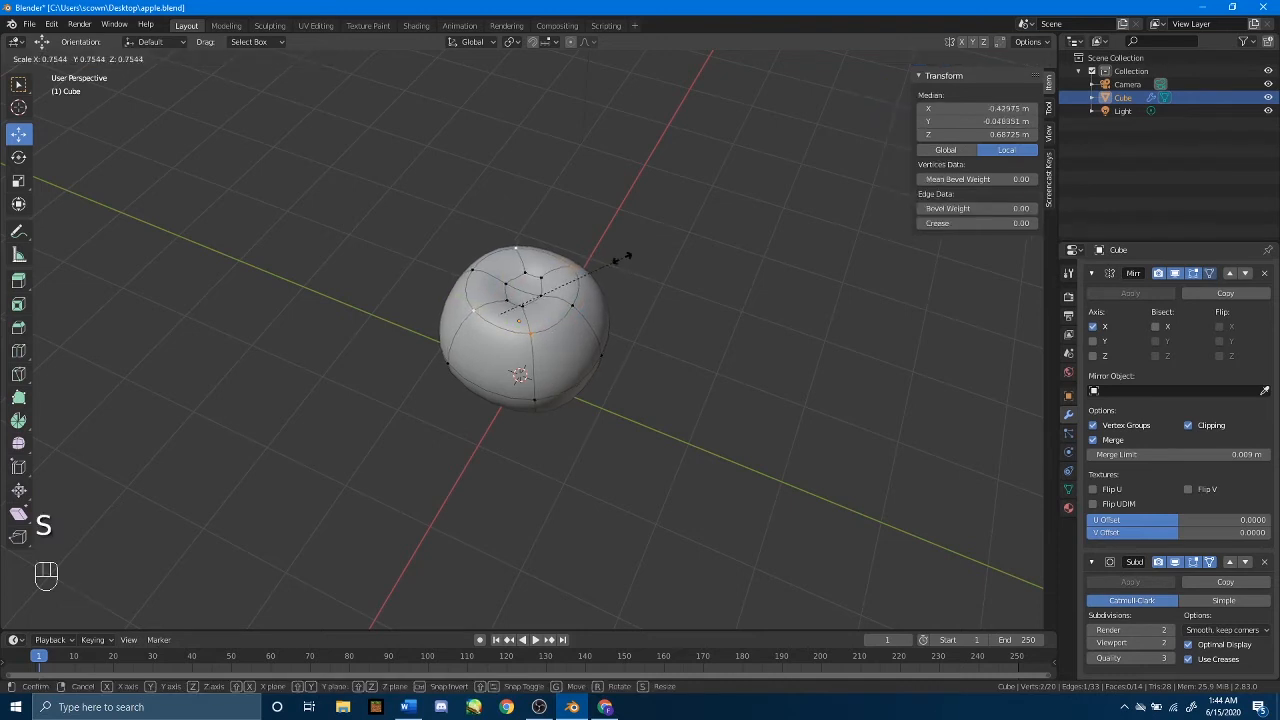
left_click(622, 258)
In face select mode, select the ring of faces around the underside recess and scale it down to about 0.77.
key("Tab")
mouse_move(576, 361)
middle_mouse_down()
mouse_move(647, 298)
mouse_move(475, 284)
mouse_move(655, 309)
mouse_move(585, 370)
middle_mouse_up()
key("Tab")
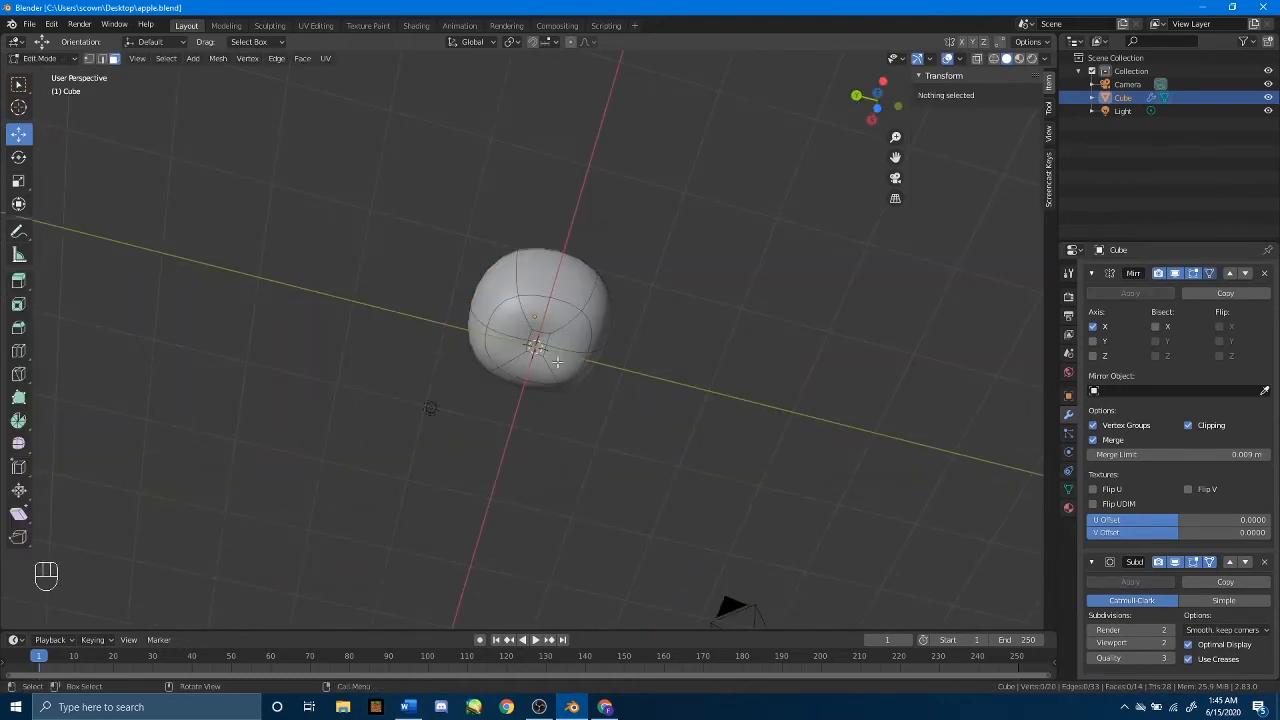
key("alt")
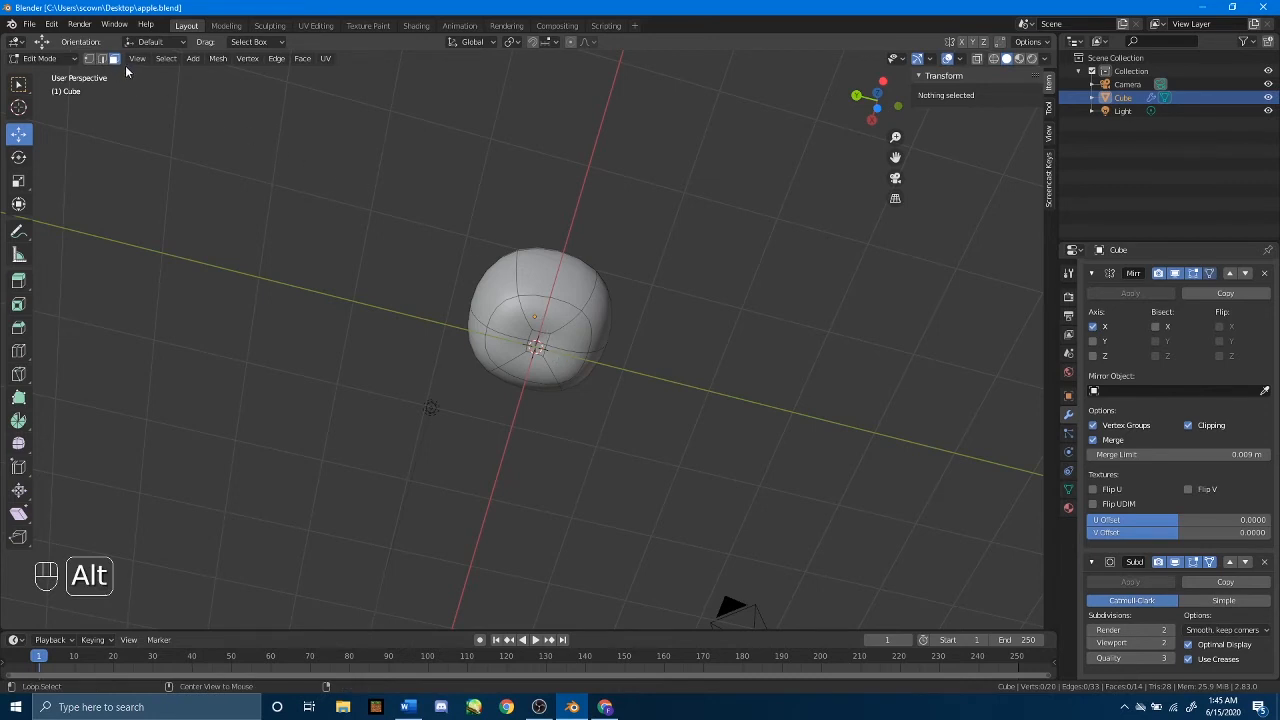
left_click(545, 300, "alt")
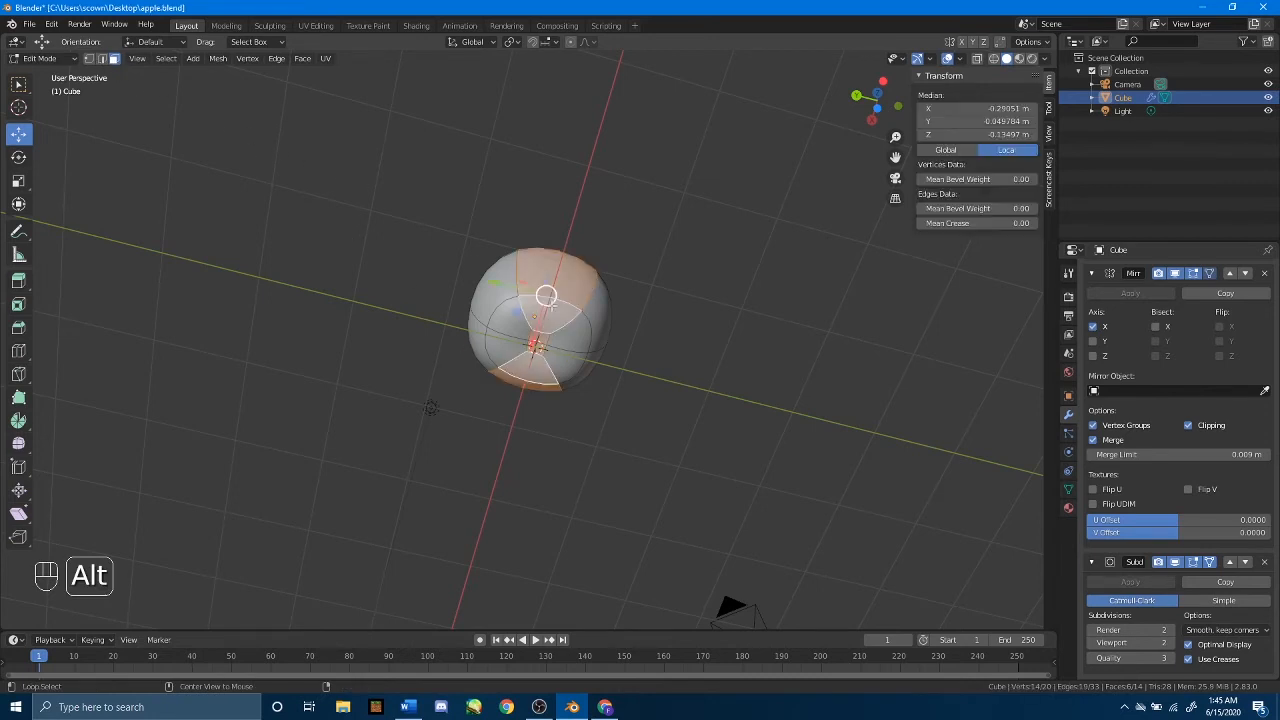
left_click(571, 341, "alt")
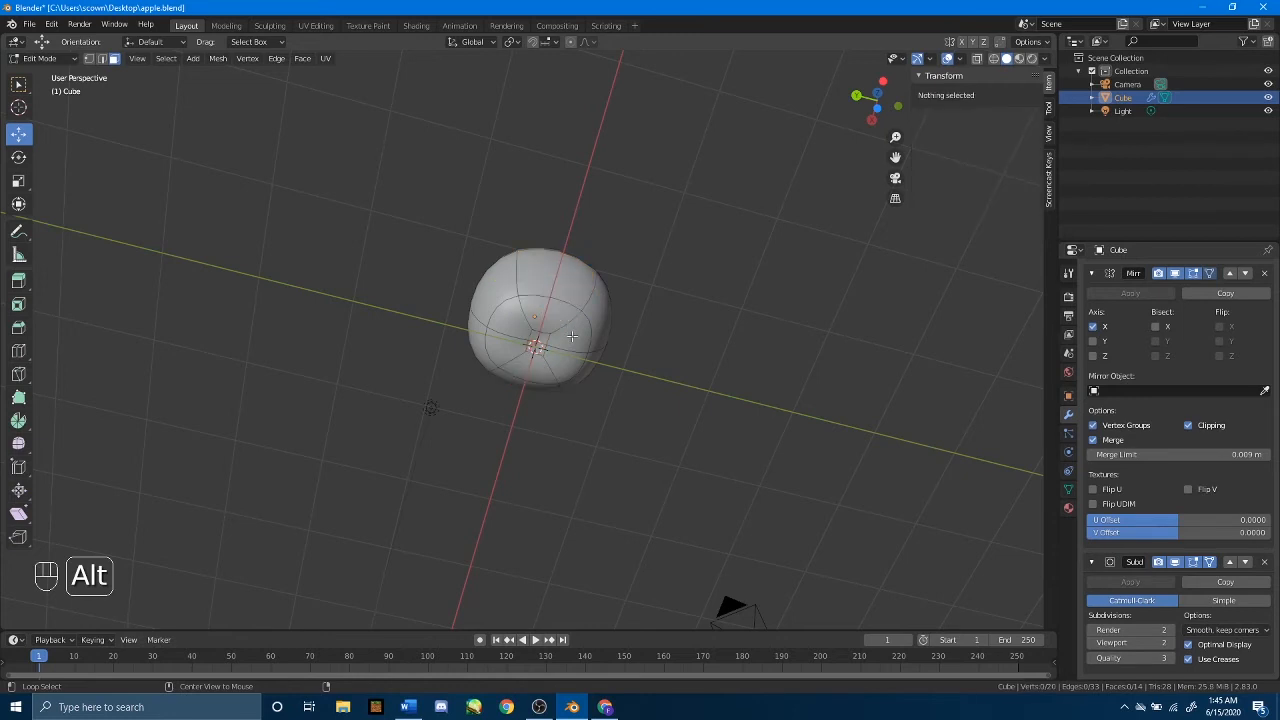
left_click(572, 339, "alt")
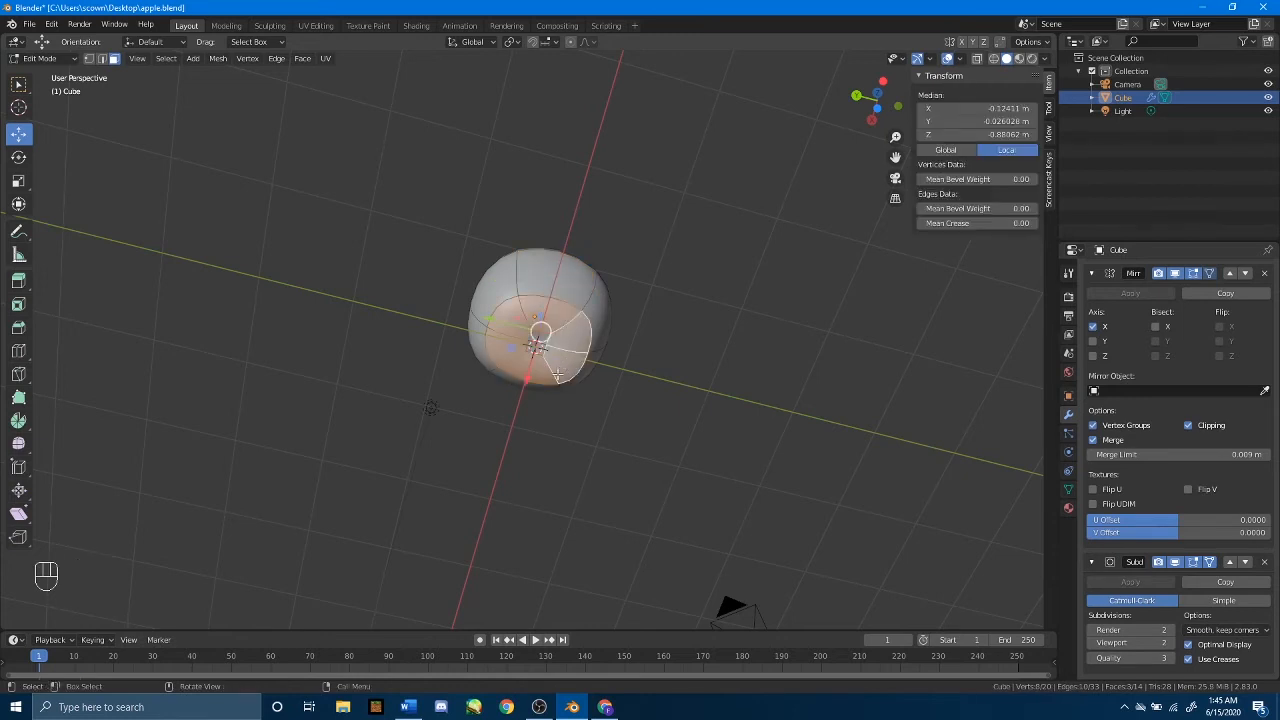
left_click(663, 317)
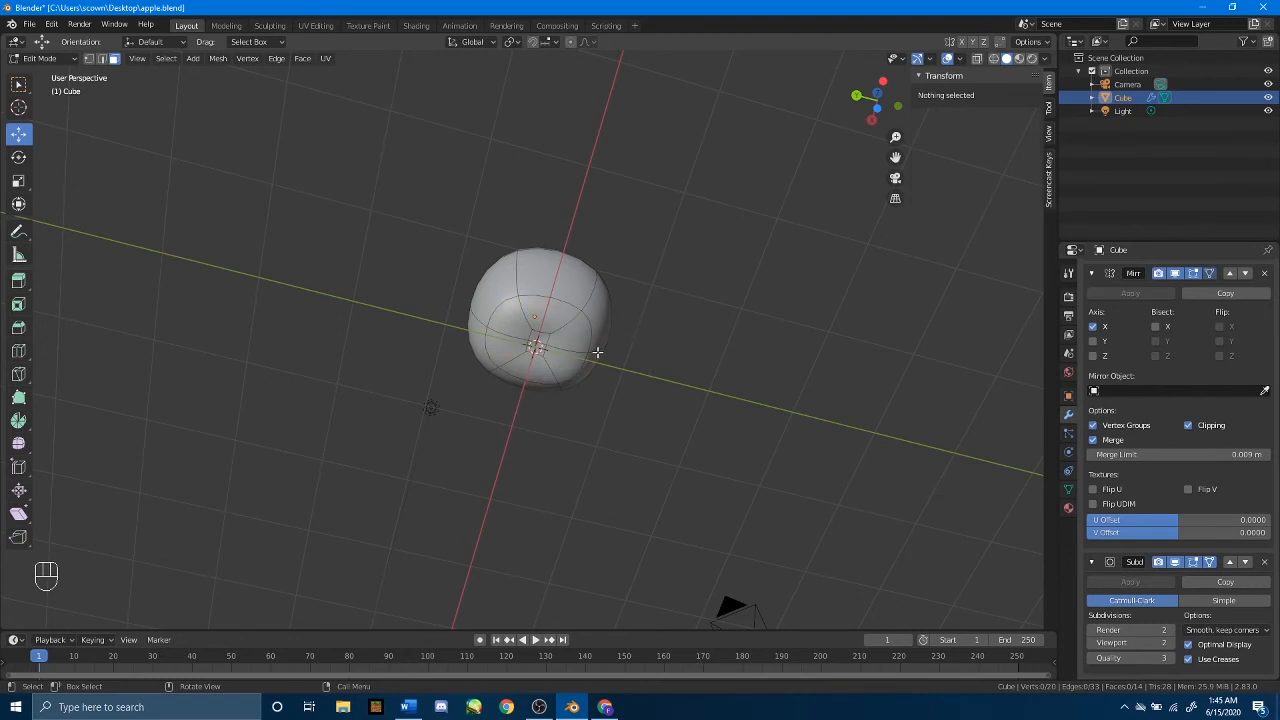
left_click(559, 311)
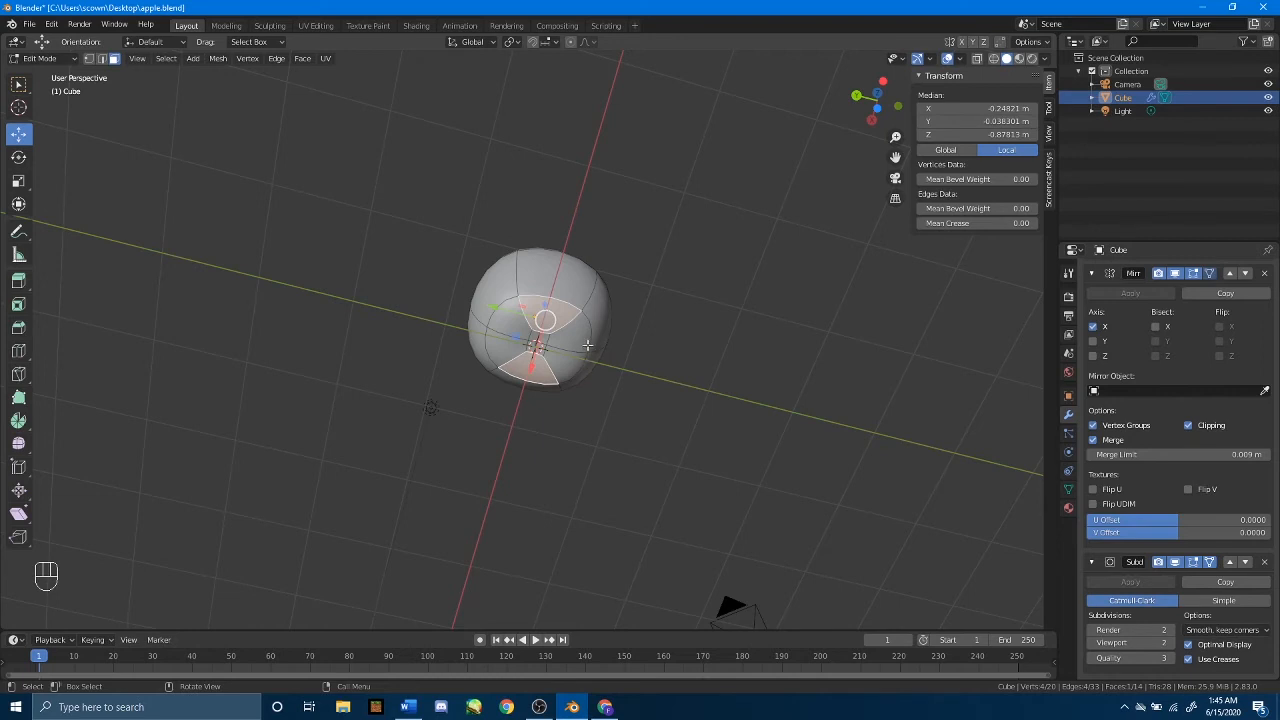
left_click(570, 343, "alt")
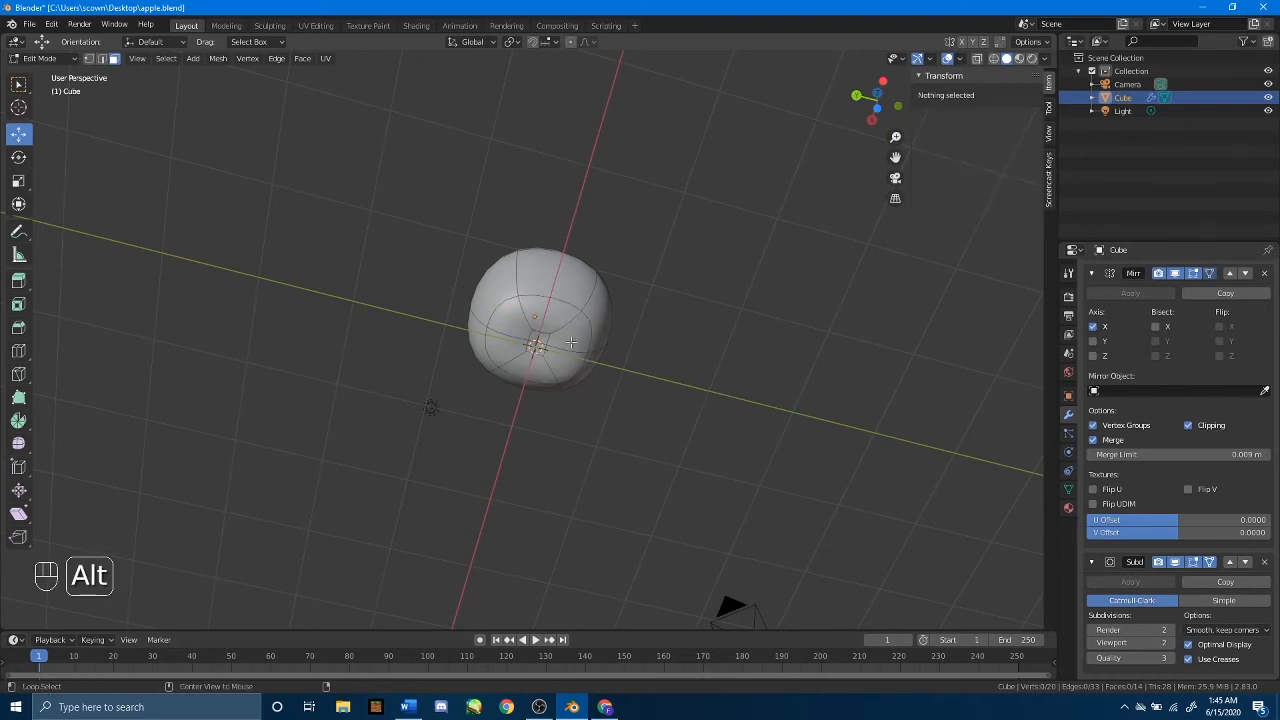
left_click(567, 339, "alt")
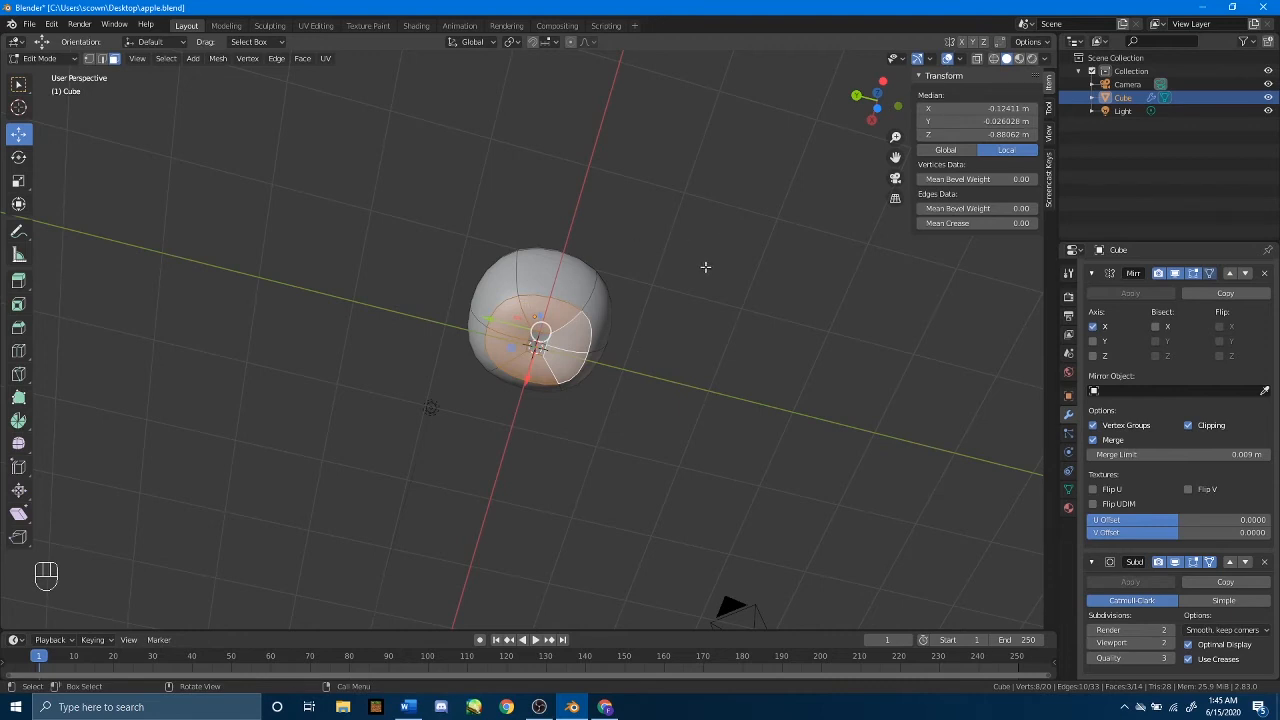
key("s")
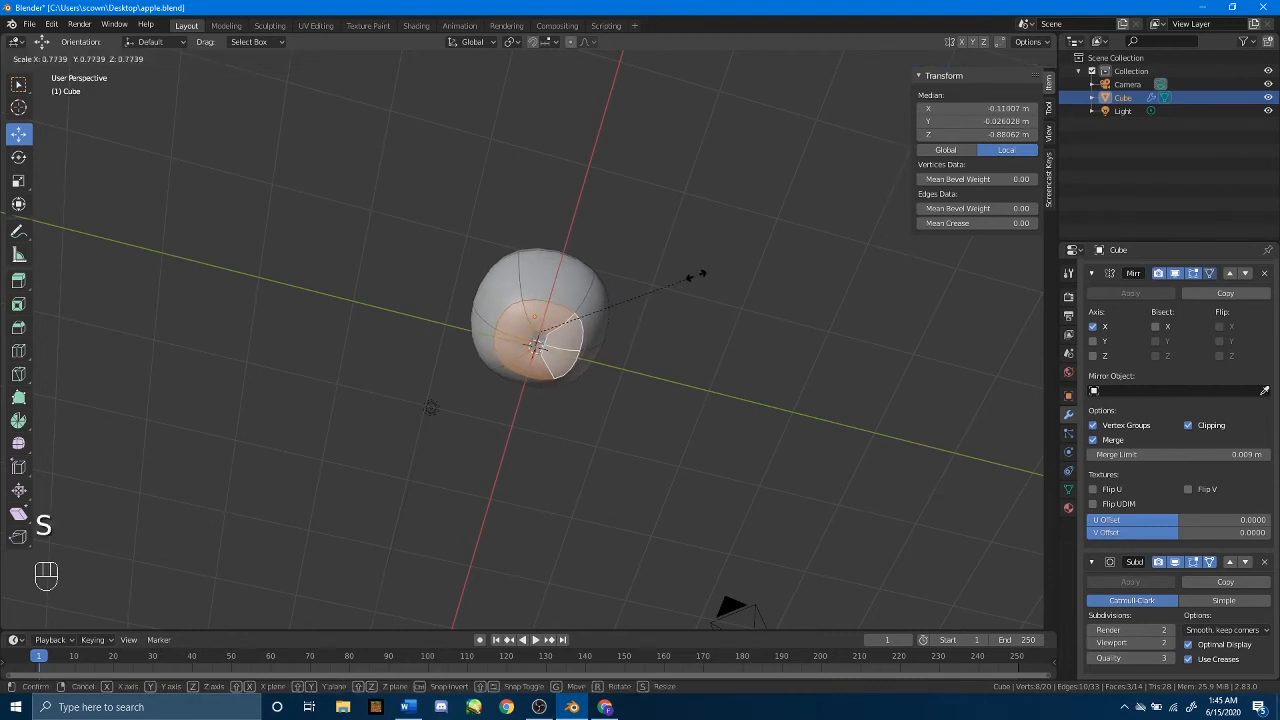
left_click(695, 275)
Enable snapping and, in front view, lower the underside face ring along Z to the ground line, at a local Z of about -1.003 m.
middle_click_drag(691, 272, 636, 364)
key("KP_1")
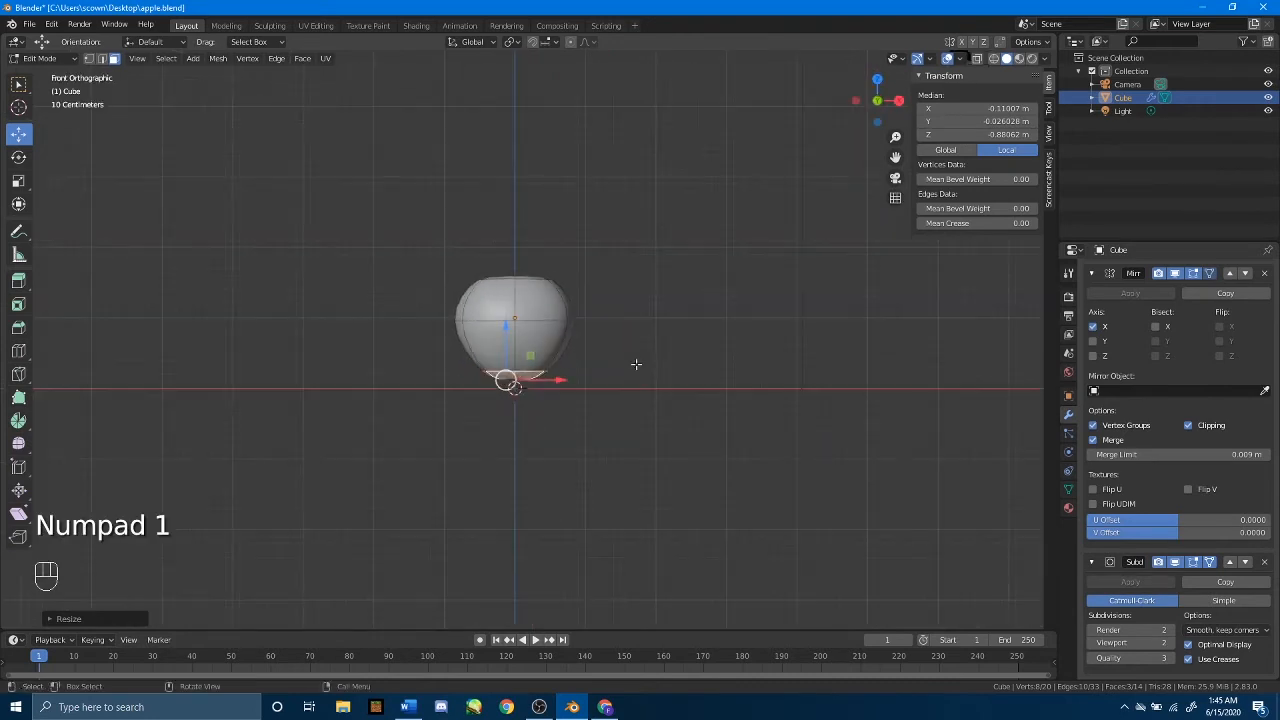
scroll(586, 272, "up", 5)
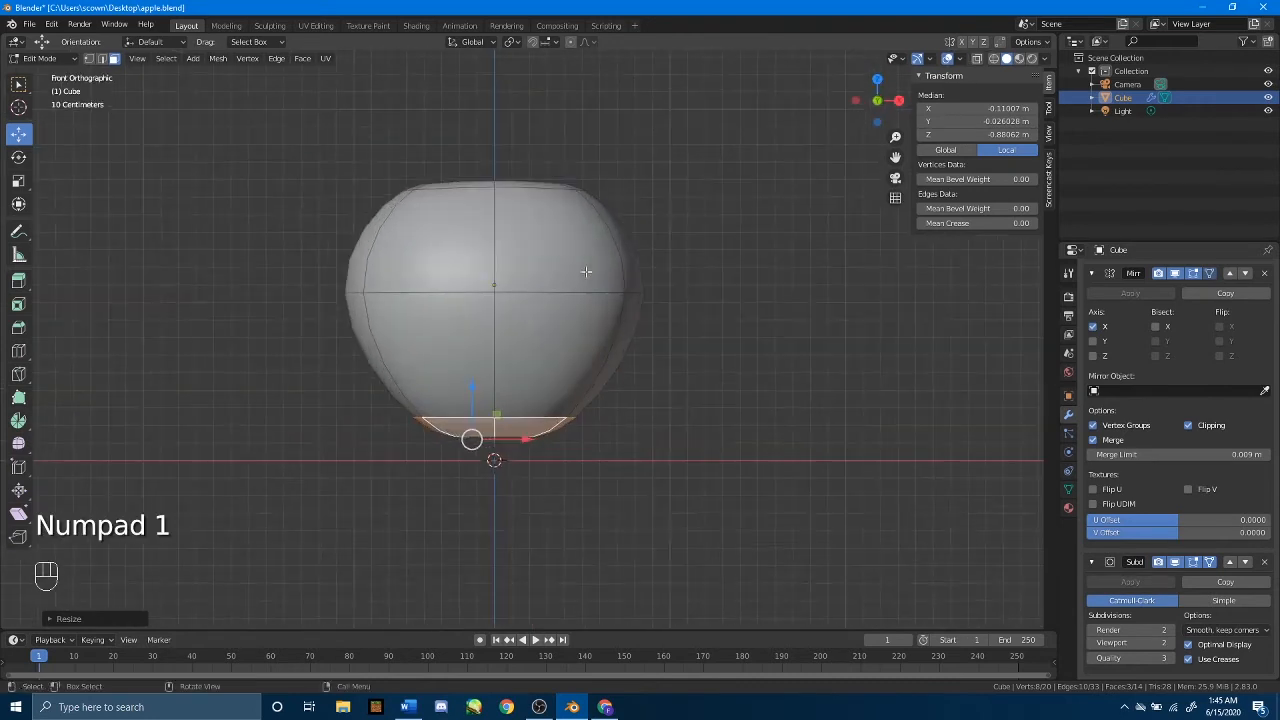
left_click(532, 42)
left_click_drag(473, 388, 471, 418)
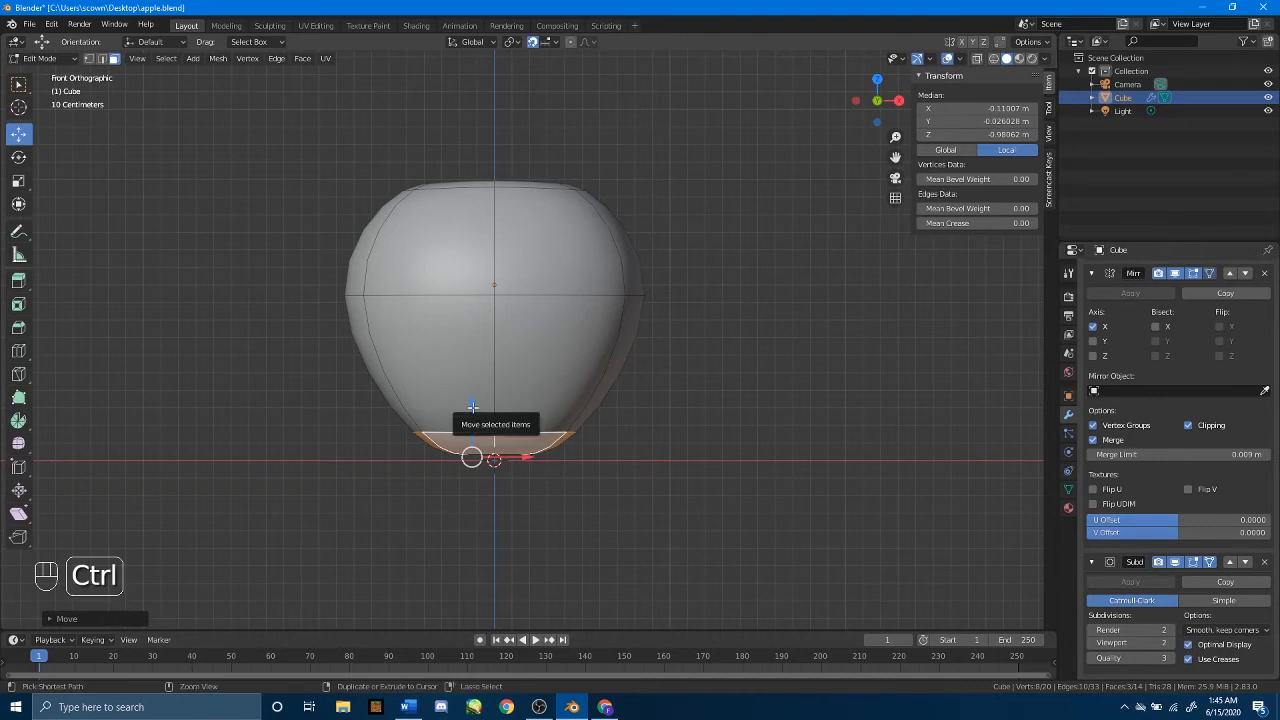
left_click_drag(466, 417, 472, 412, "ctrl")
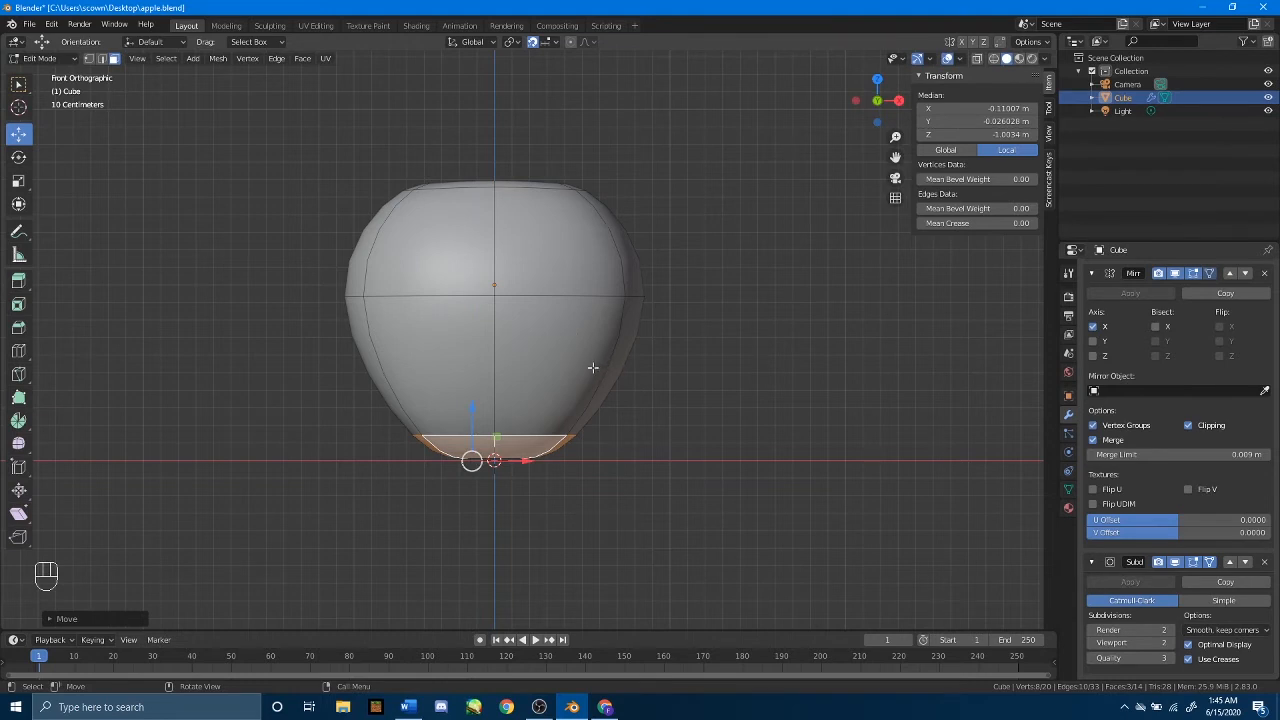
Scale the underside face ring along X to about 1.51 to widen the base, and deselect everything.
key("s")
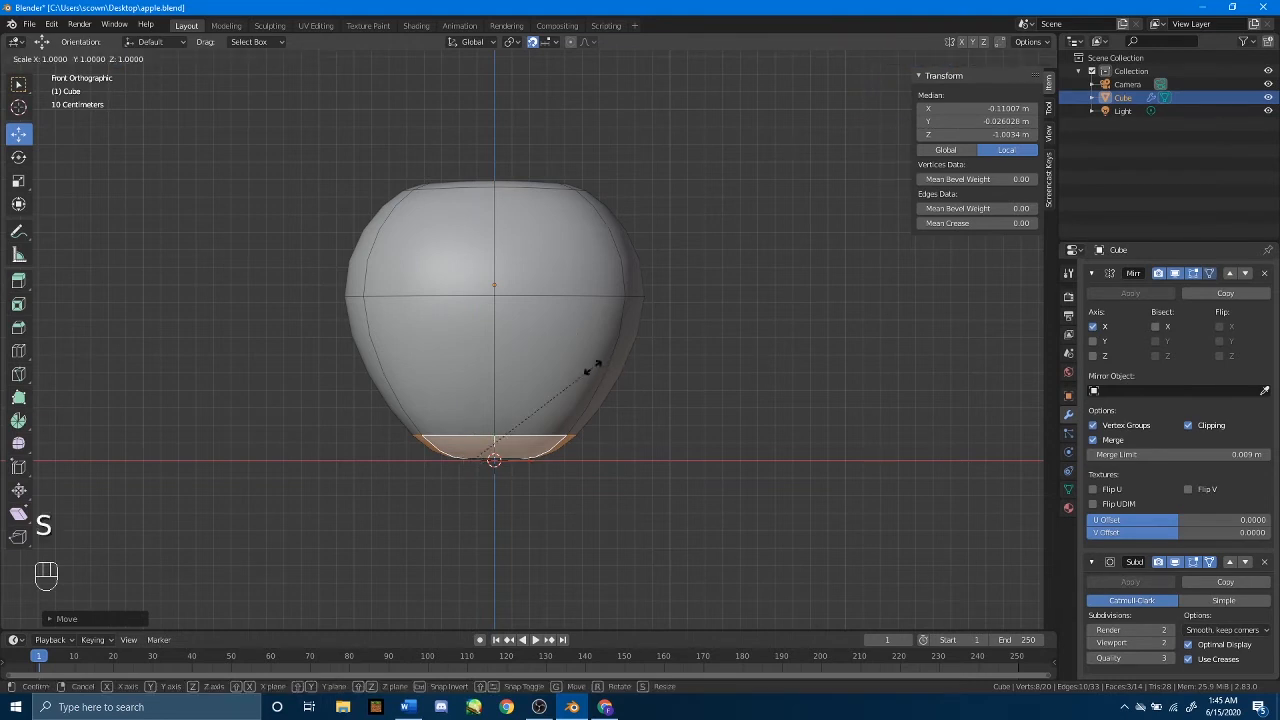
key("x")
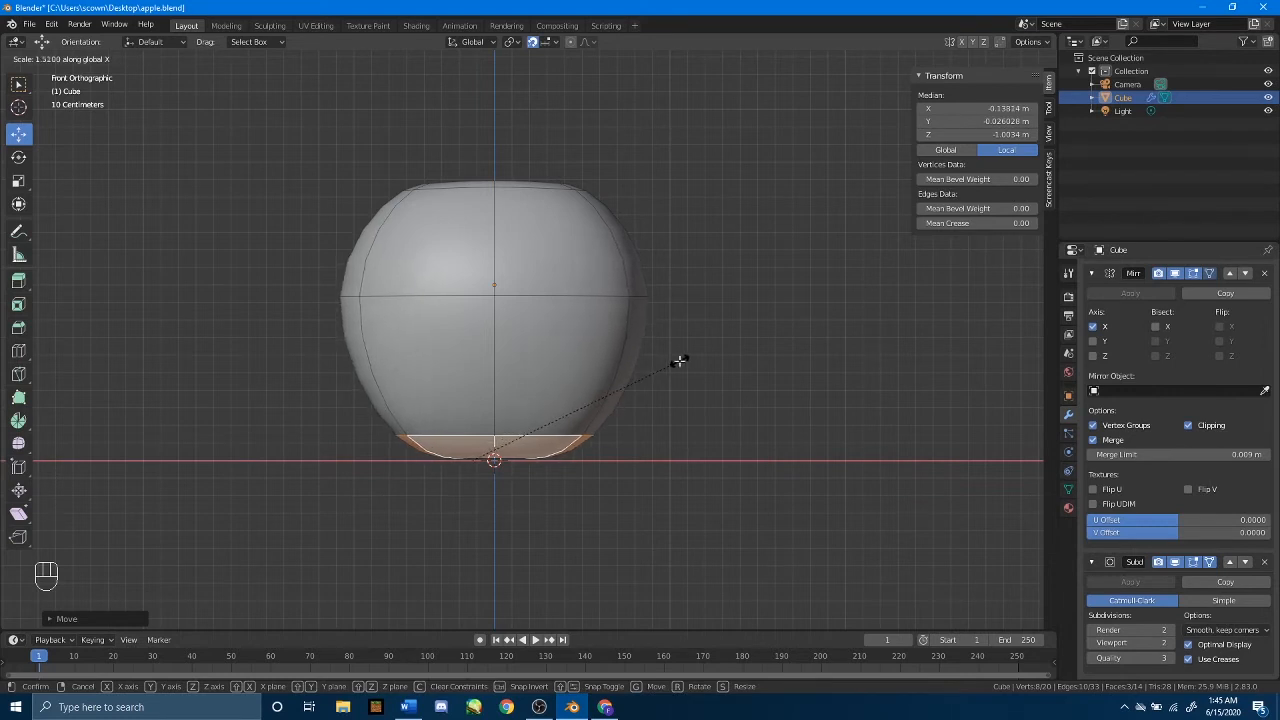
left_click(680, 361)
scroll(672, 322, "down", 4)
left_click(655, 309)
middle_click_drag(640, 292, 633, 359)
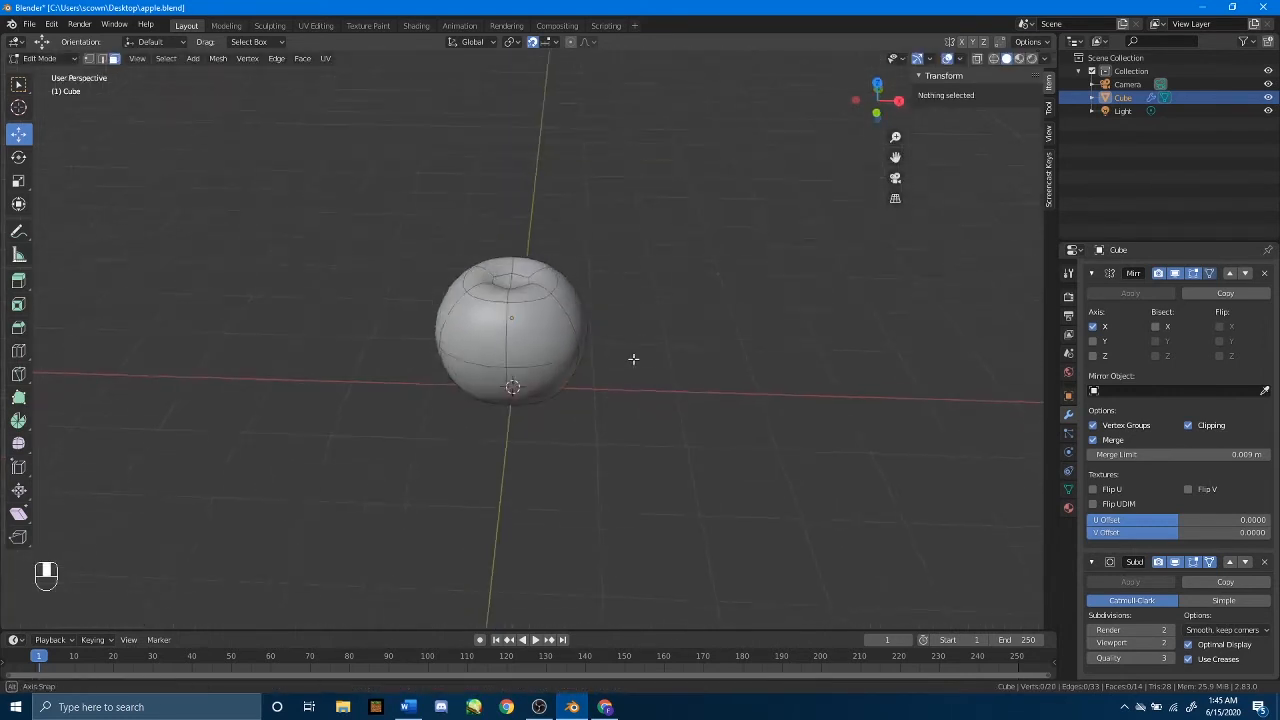
Save the file and undo the last two actions.
key("ctrl+s")
key("ctrl+z")
key("ctrl+z")
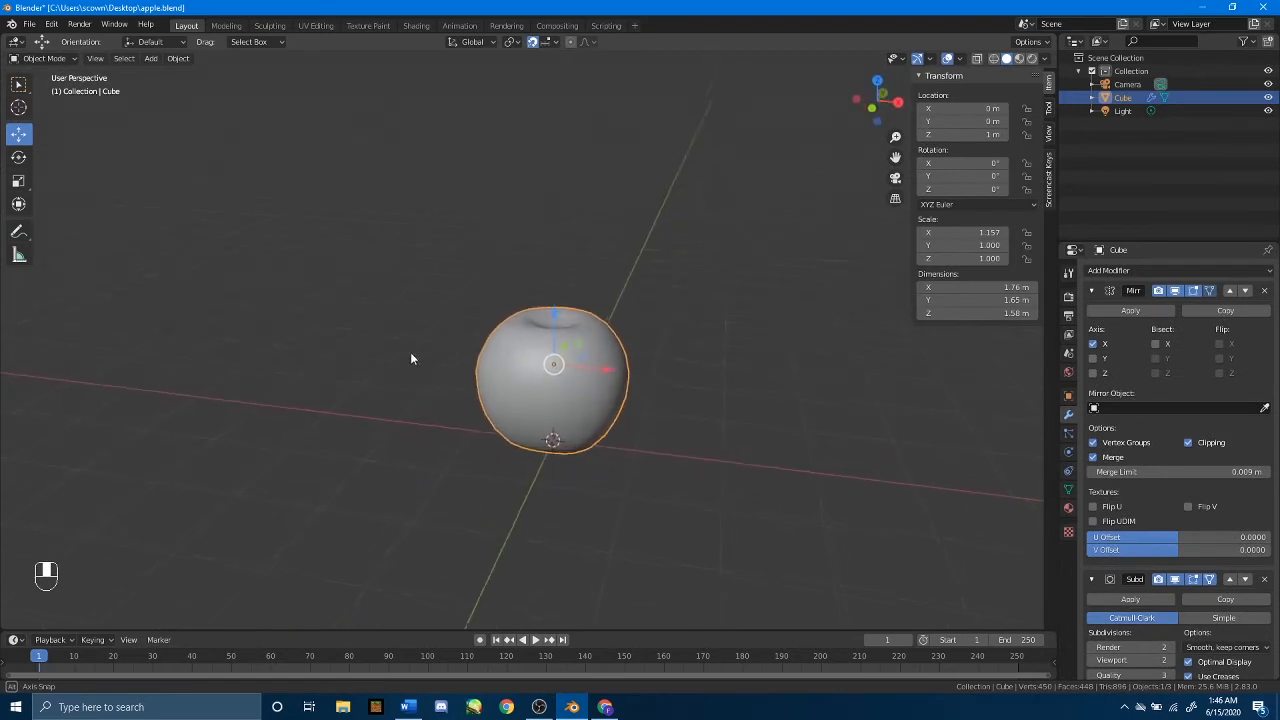
Apply the Mirror modifier and the Subdivision modifier to the apple, and deselect it.
middle_click_drag(411, 354, 432, 330)
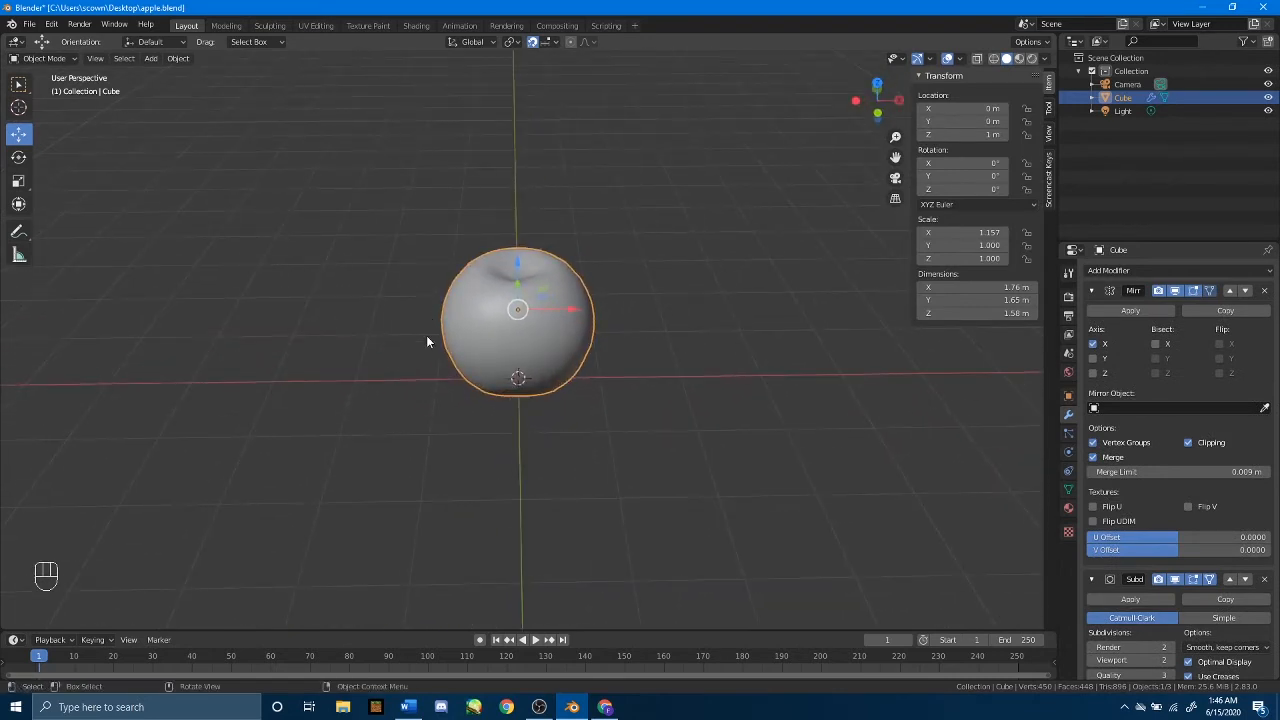
scroll(1140, 370, "down", 1)
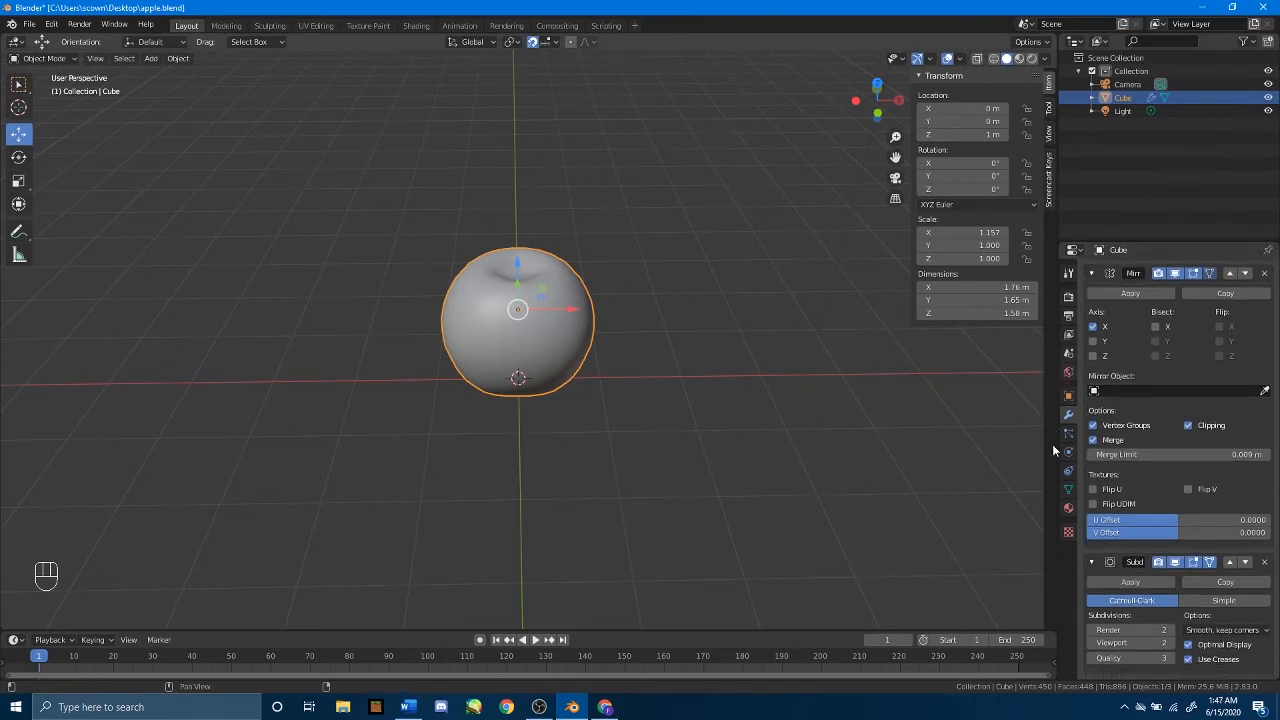
scroll(1116, 328, "up", 1)
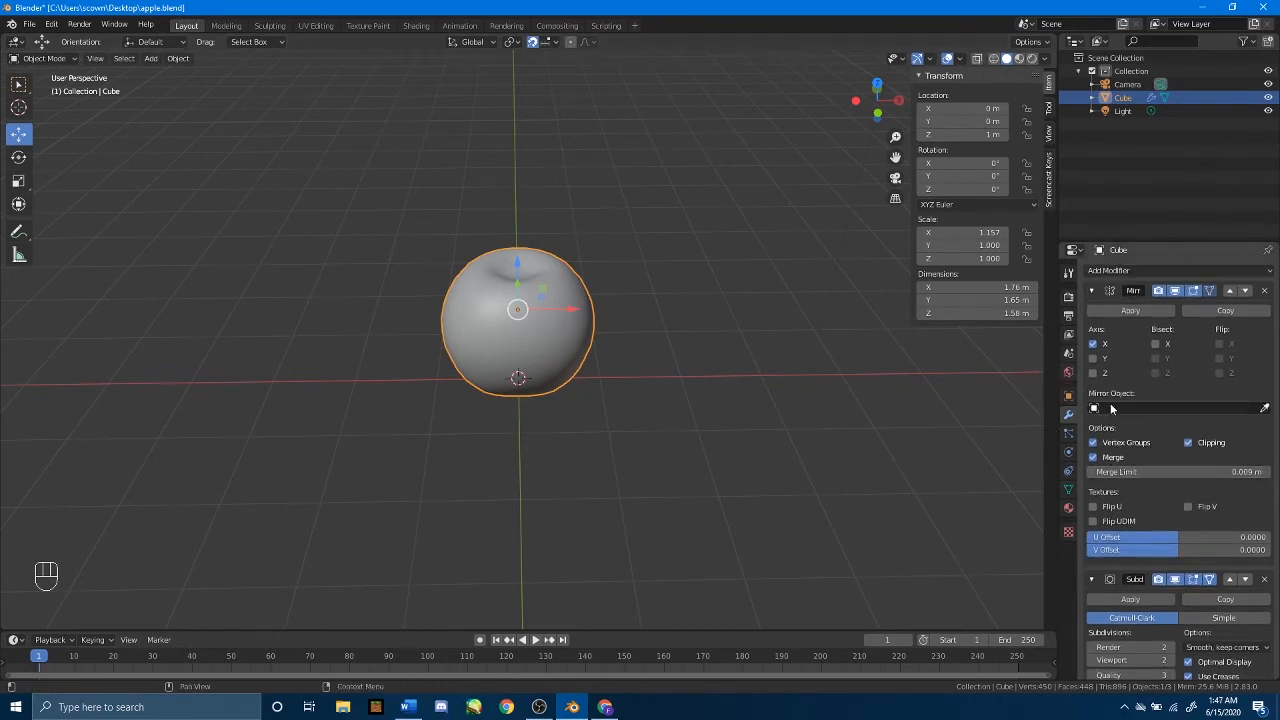
left_click(1120, 311)
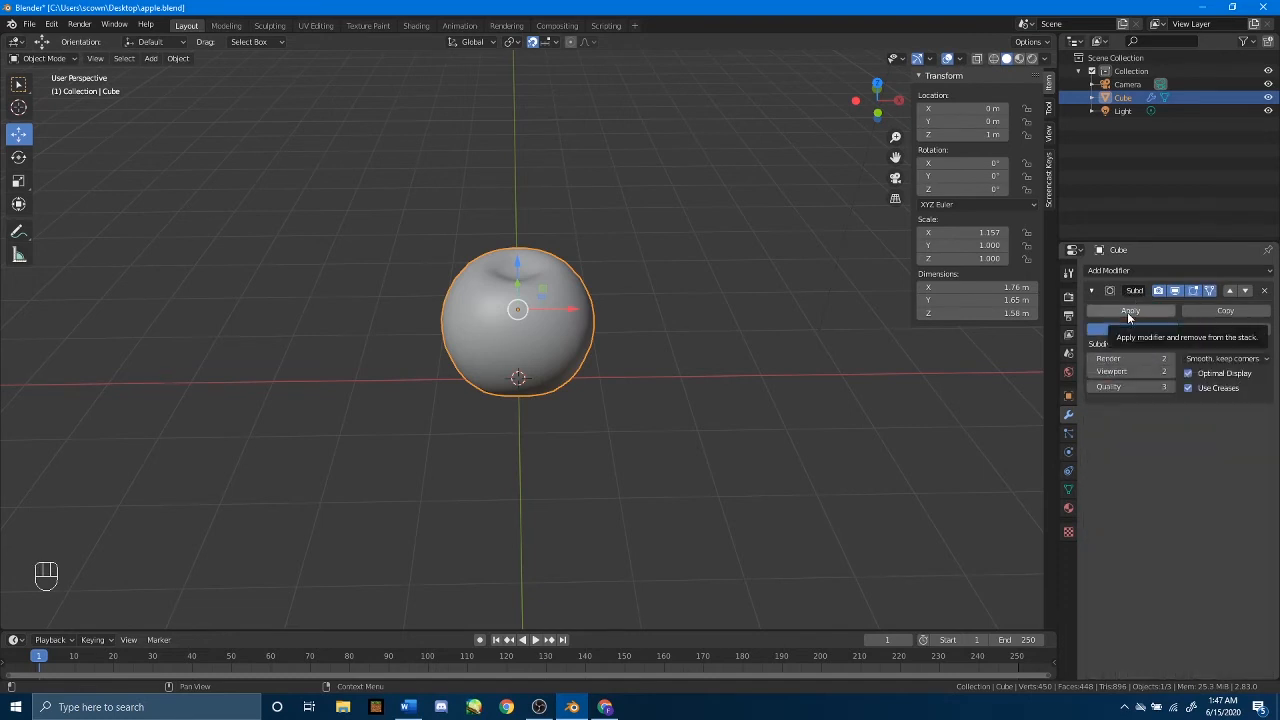
left_click(1129, 316)
left_click(848, 390)
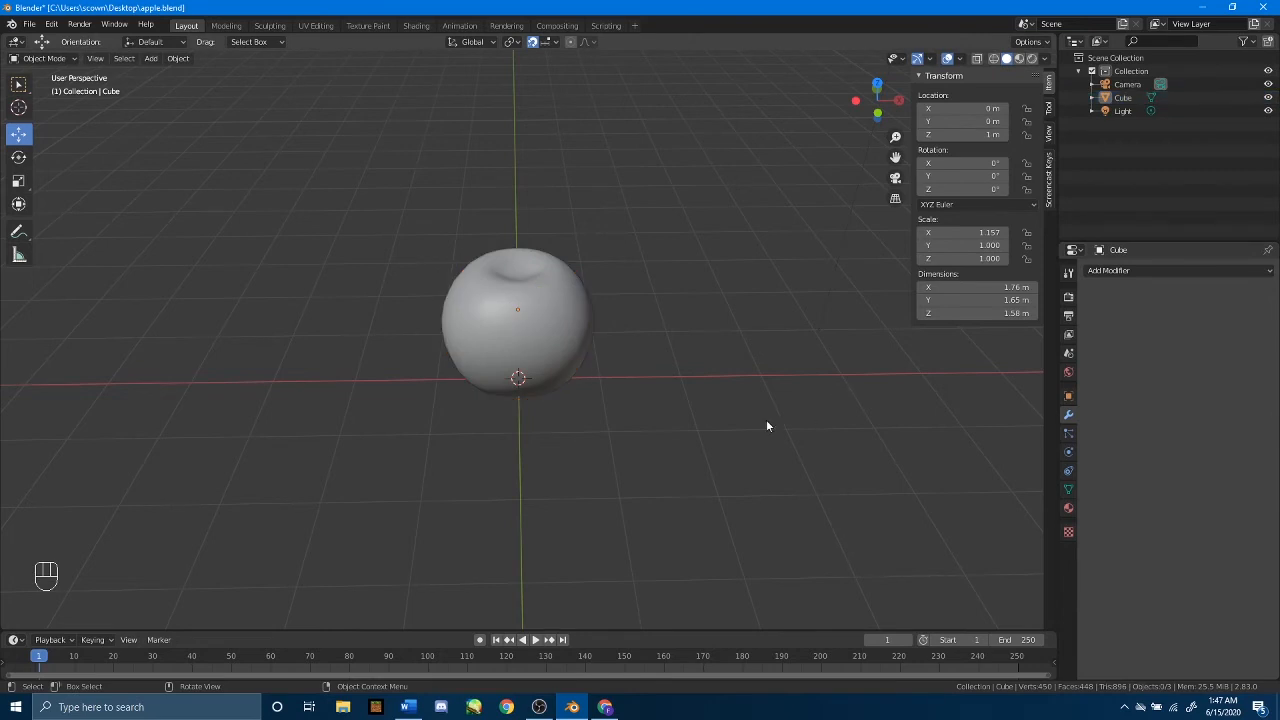
Select the apple and open its subdivided mesh in Edit Mode.
middle_click_drag(766, 423, 687, 378)
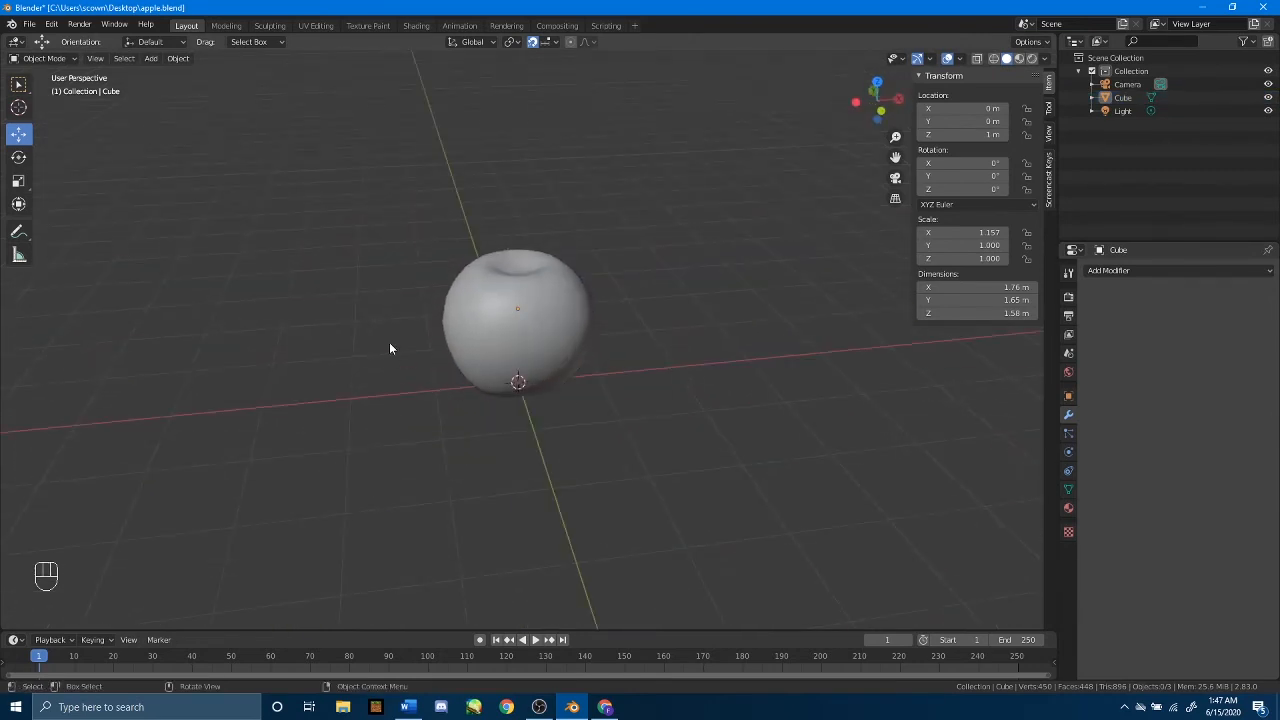
left_click(520, 329)
key("Tab")
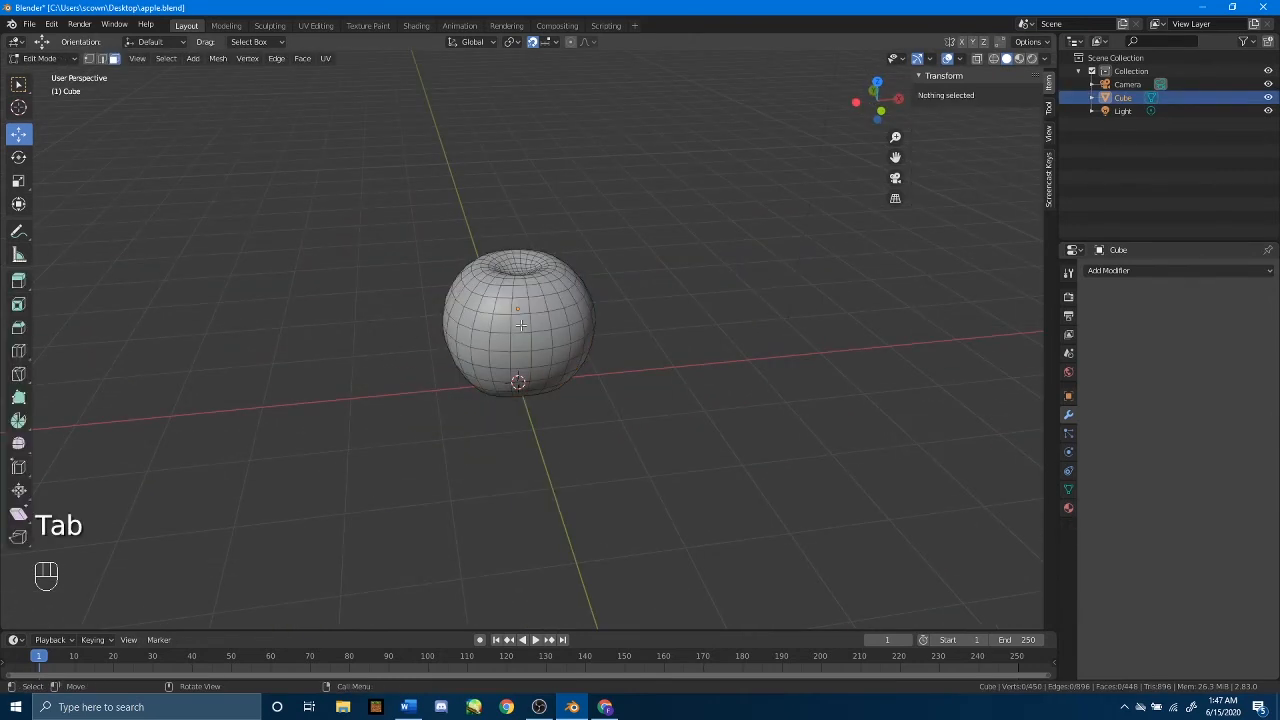
middle_click_drag(525, 327, 687, 255)
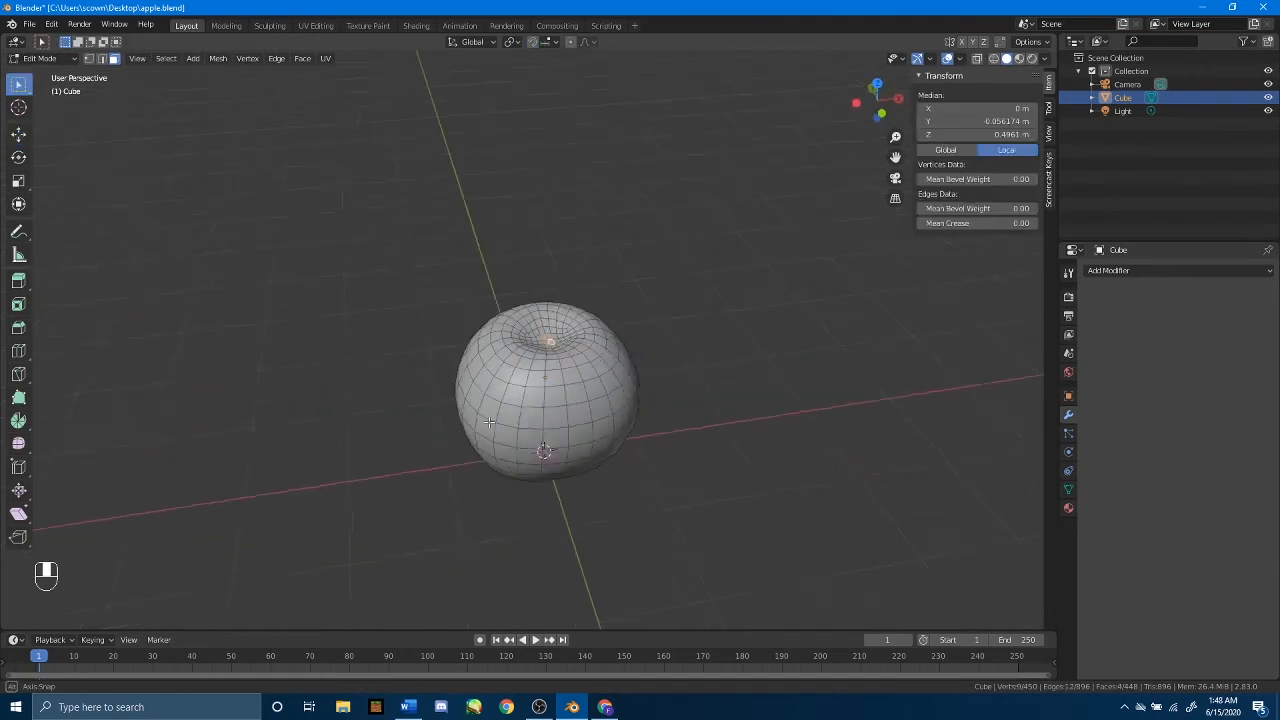
Select the four corner vertices of the face patch at the recess's centre and scale them to start rounding the patch.
middle_click_drag(520, 380, 476, 403)
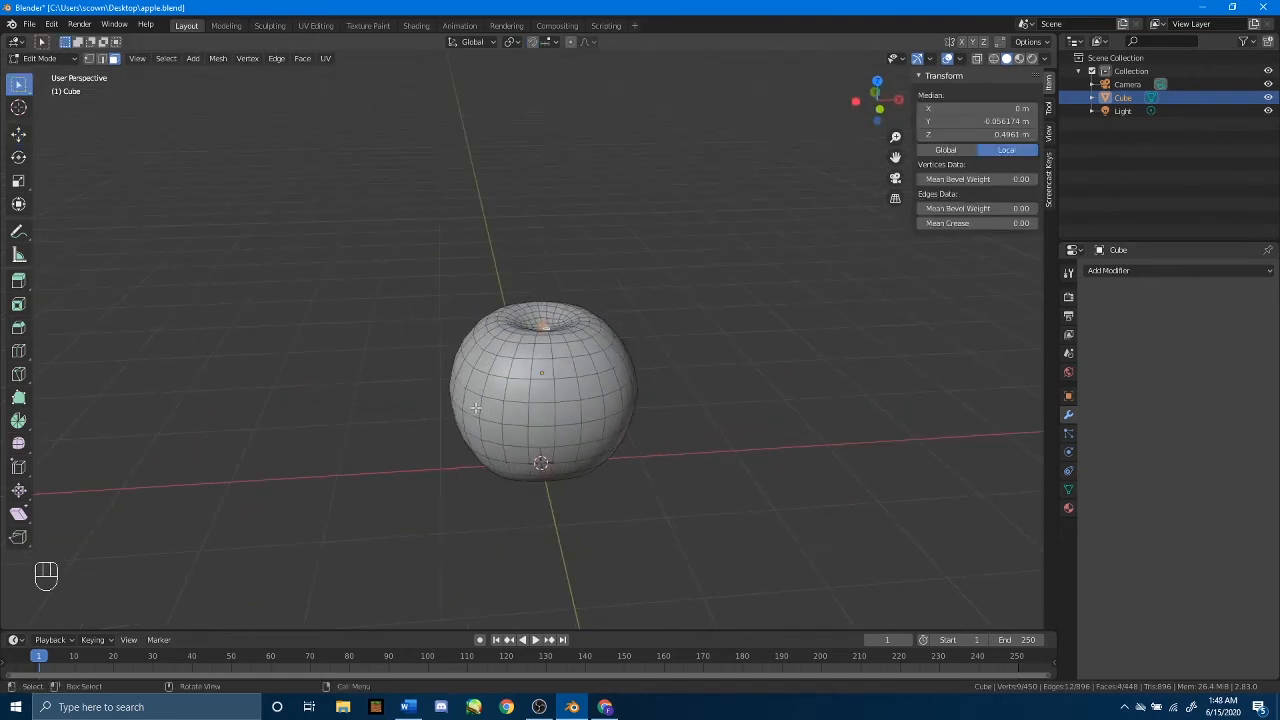
scroll(408, 332, "up", 2)
middle_click_drag(407, 303, 411, 336)
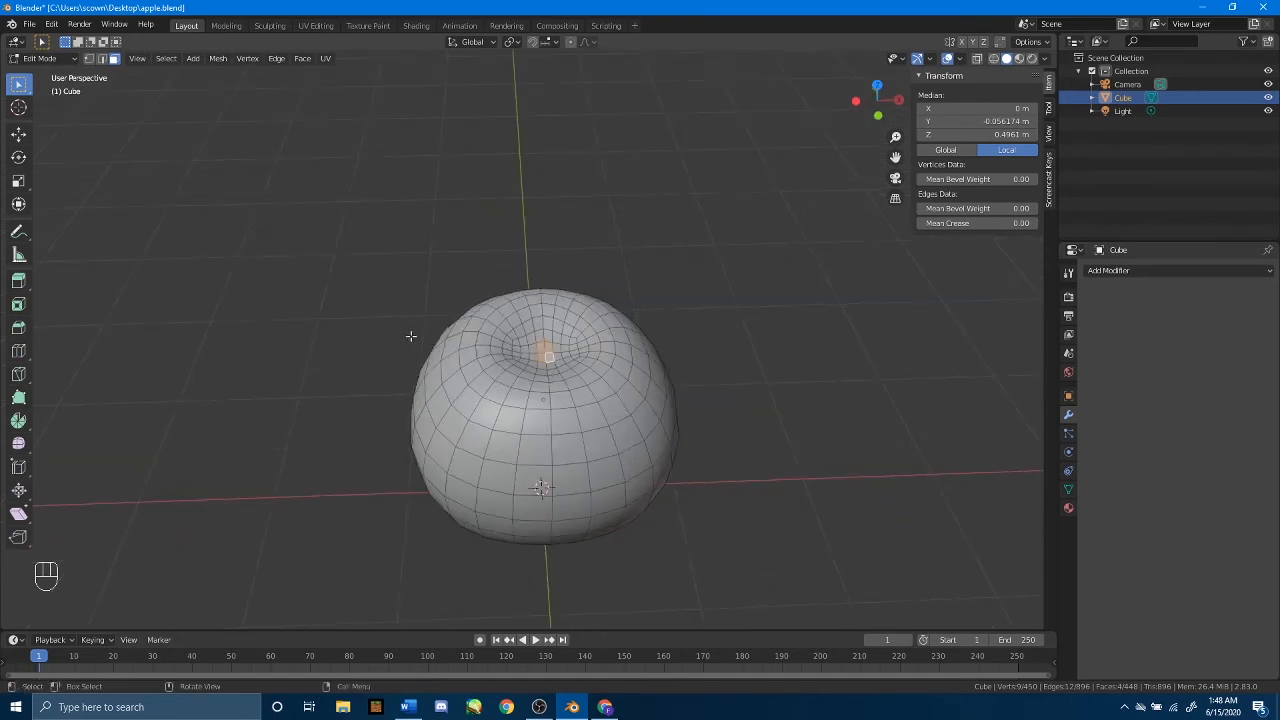
left_click(88, 58)
scroll(449, 286, "up", 2)
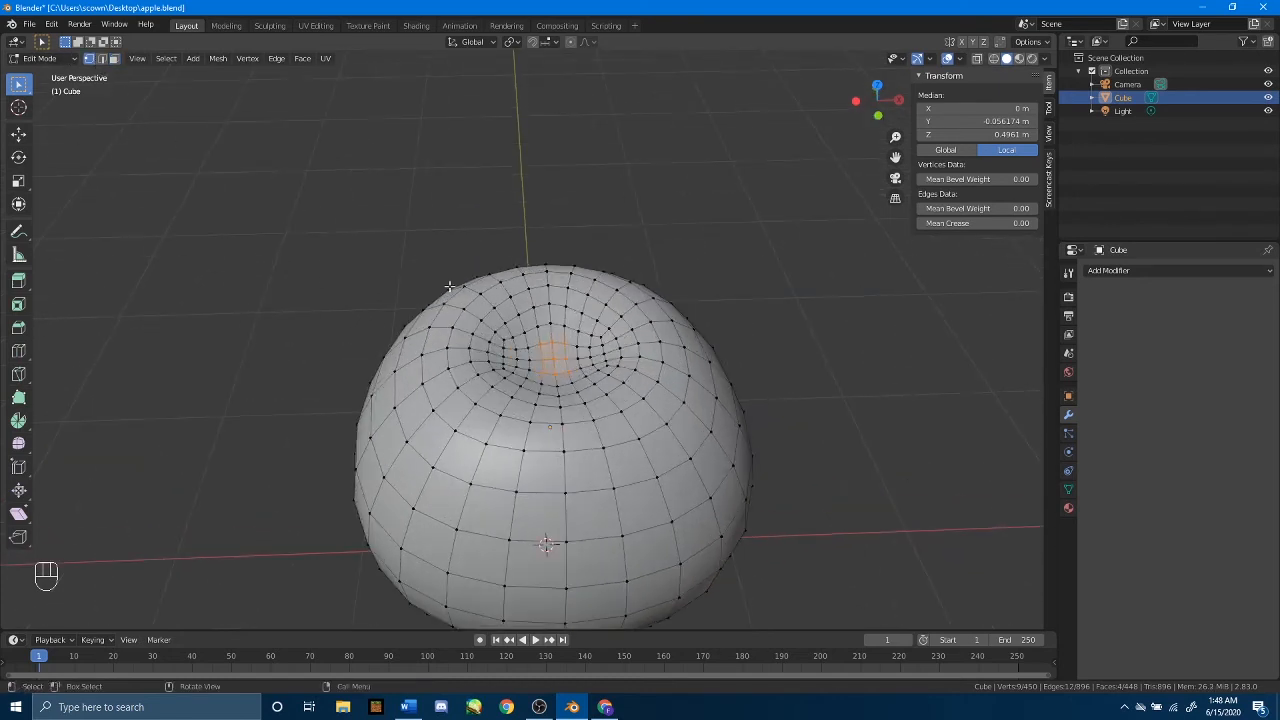
left_click(544, 370)
left_click(546, 347, "shift")
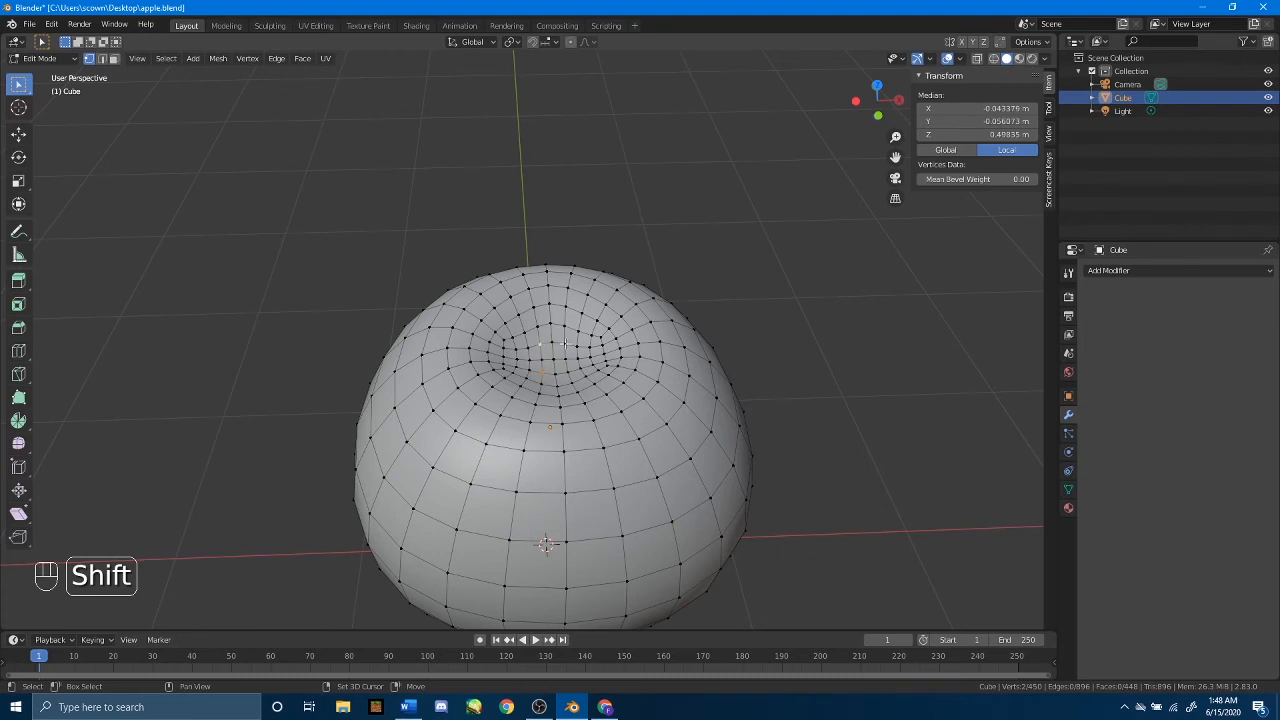
left_click(565, 345, "shift")
left_click(567, 374, "shift")
key("s")
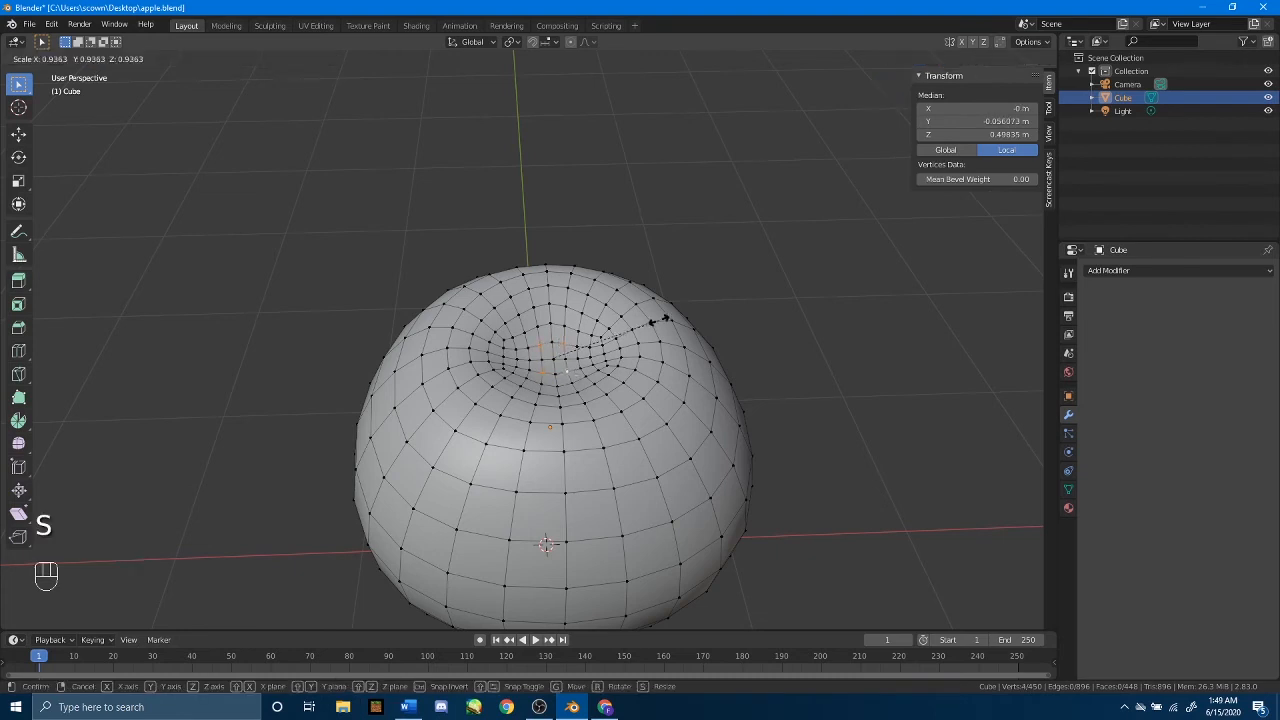
left_click(640, 324)
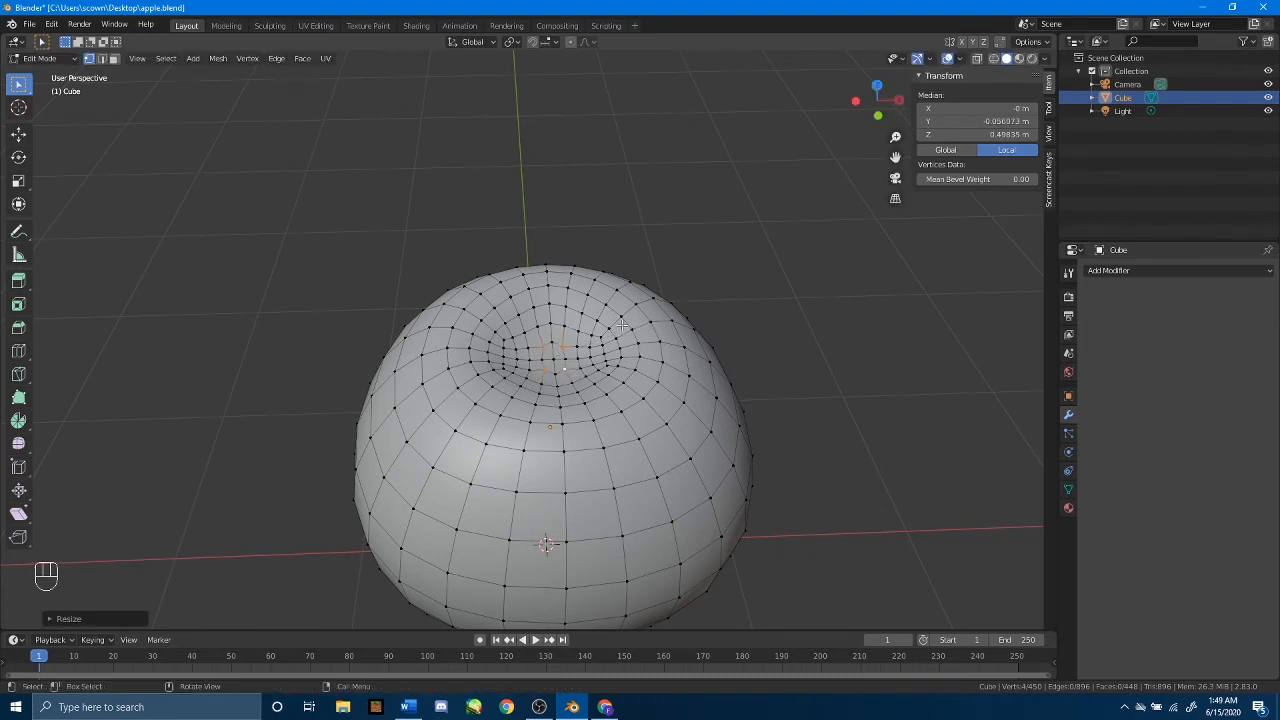
key("s")
left_click(665, 310)
Scale the mid-side vertices of the recess's centre patch to even out its circular outline.
left_click(555, 352)
left_click(553, 350)
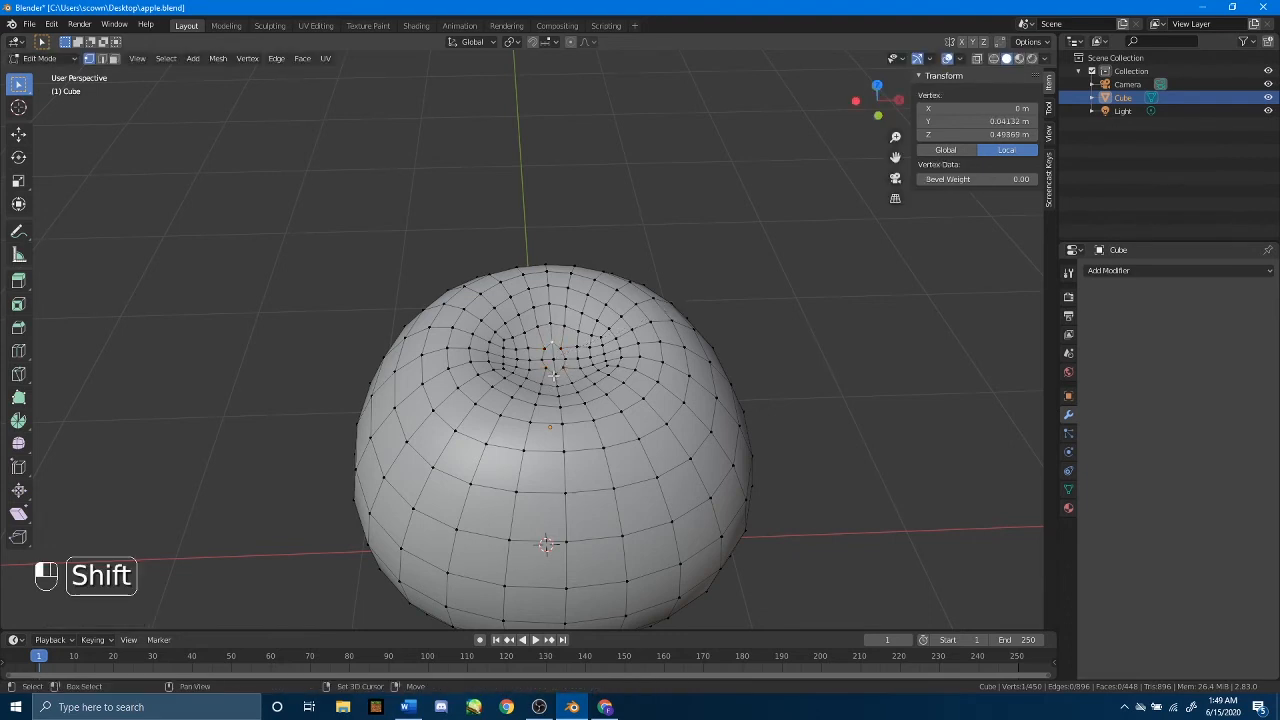
left_click(553, 375, "shift")
key("s")
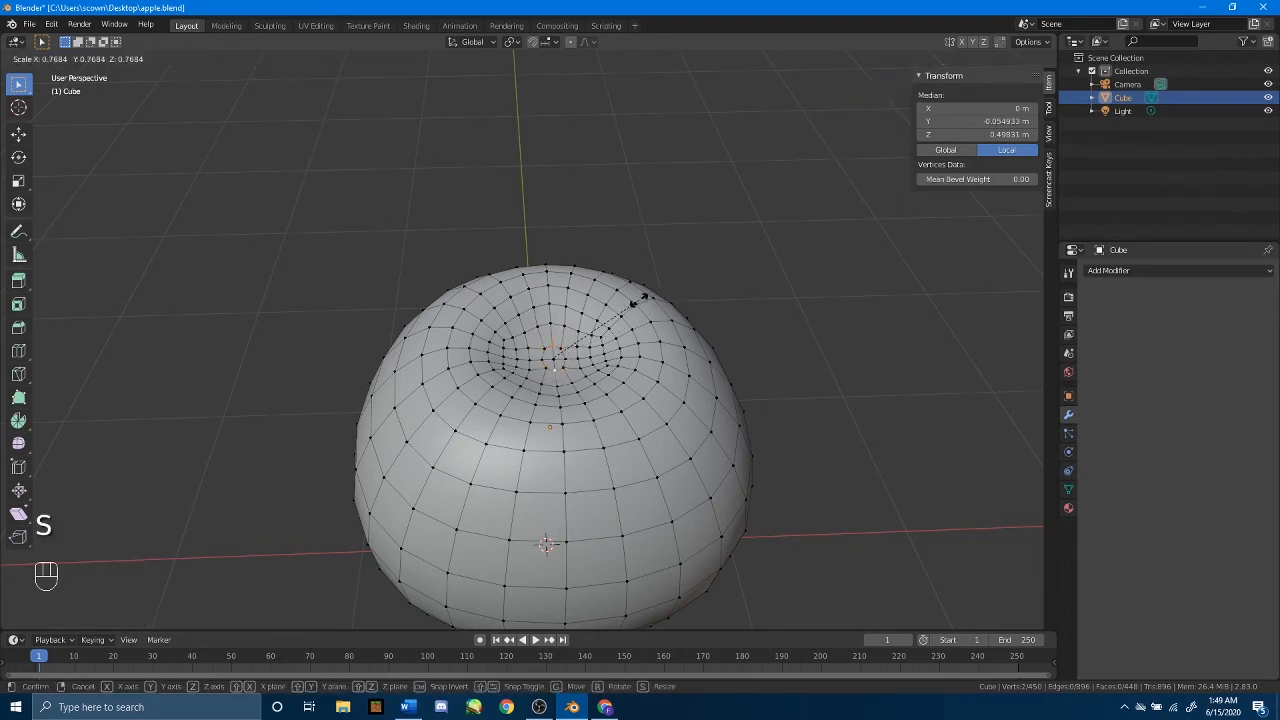
left_click(640, 298)
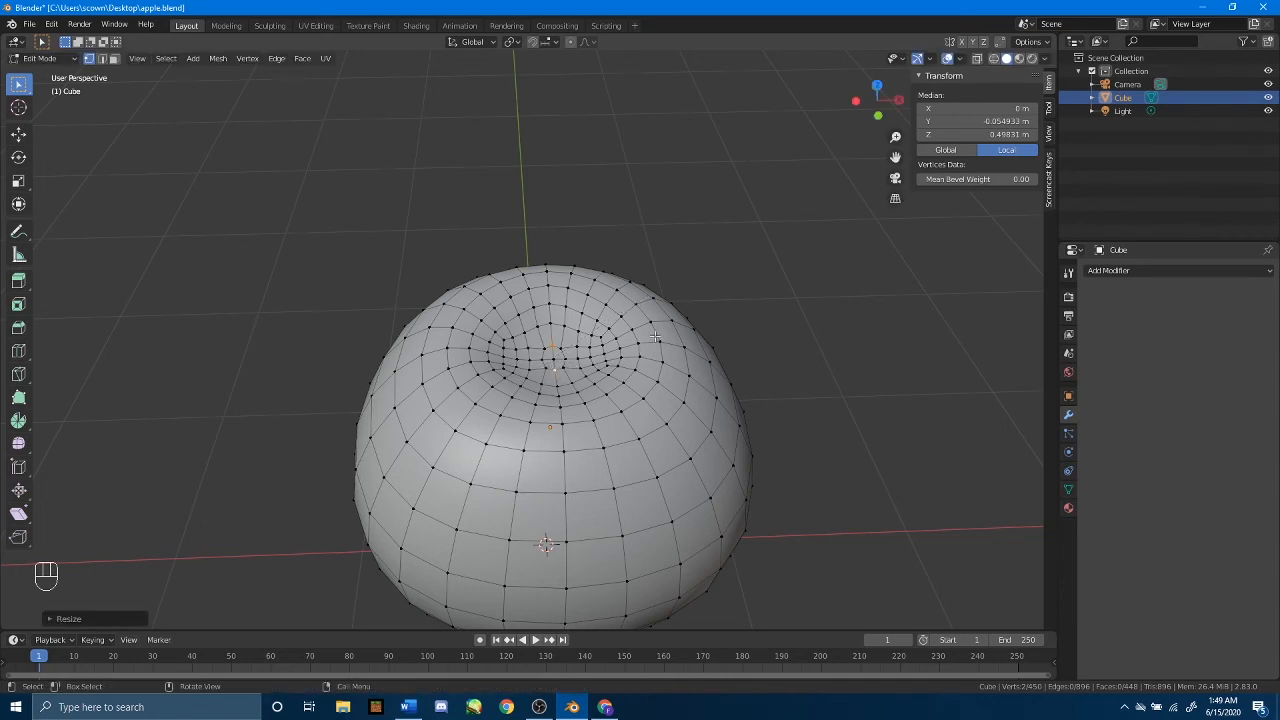
key("s")
left_click(733, 298)
Select the four faces at the recess's centre and extrude them upward to about Z 0.85 m as a stem.
left_click(113, 60)
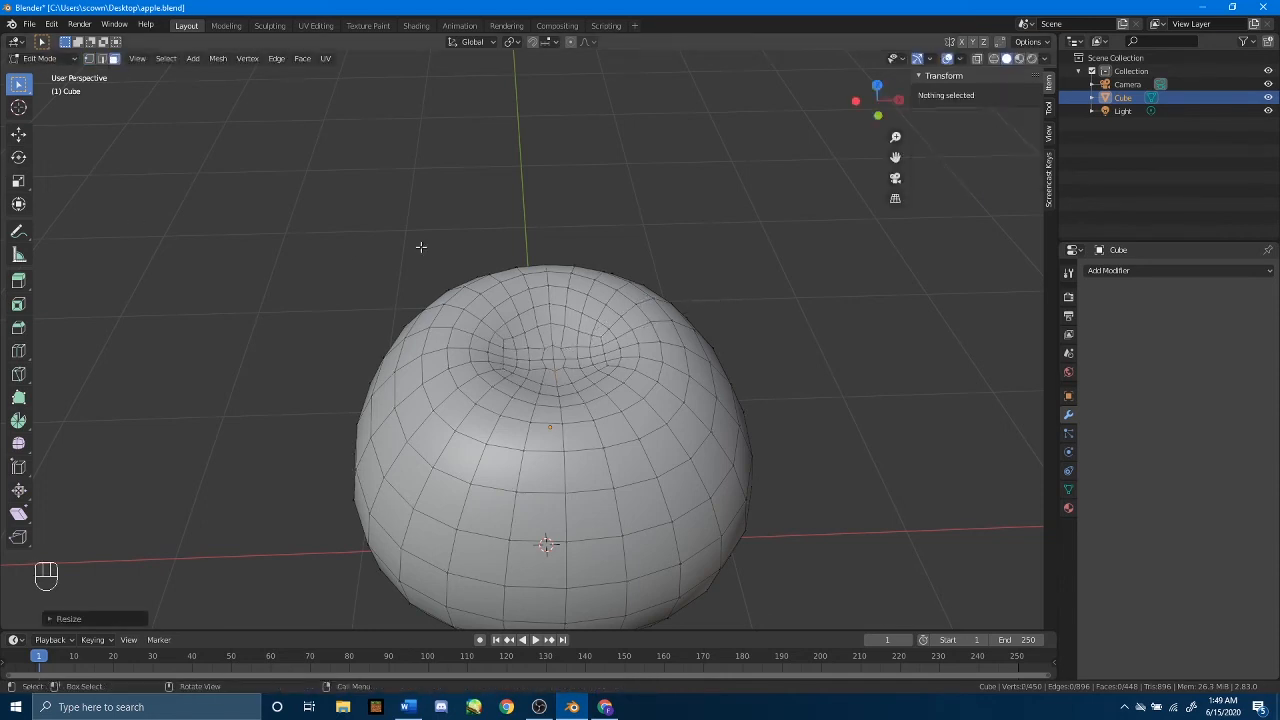
left_click(557, 354)
left_click(556, 362, "shift")
left_click(548, 360, "shift")
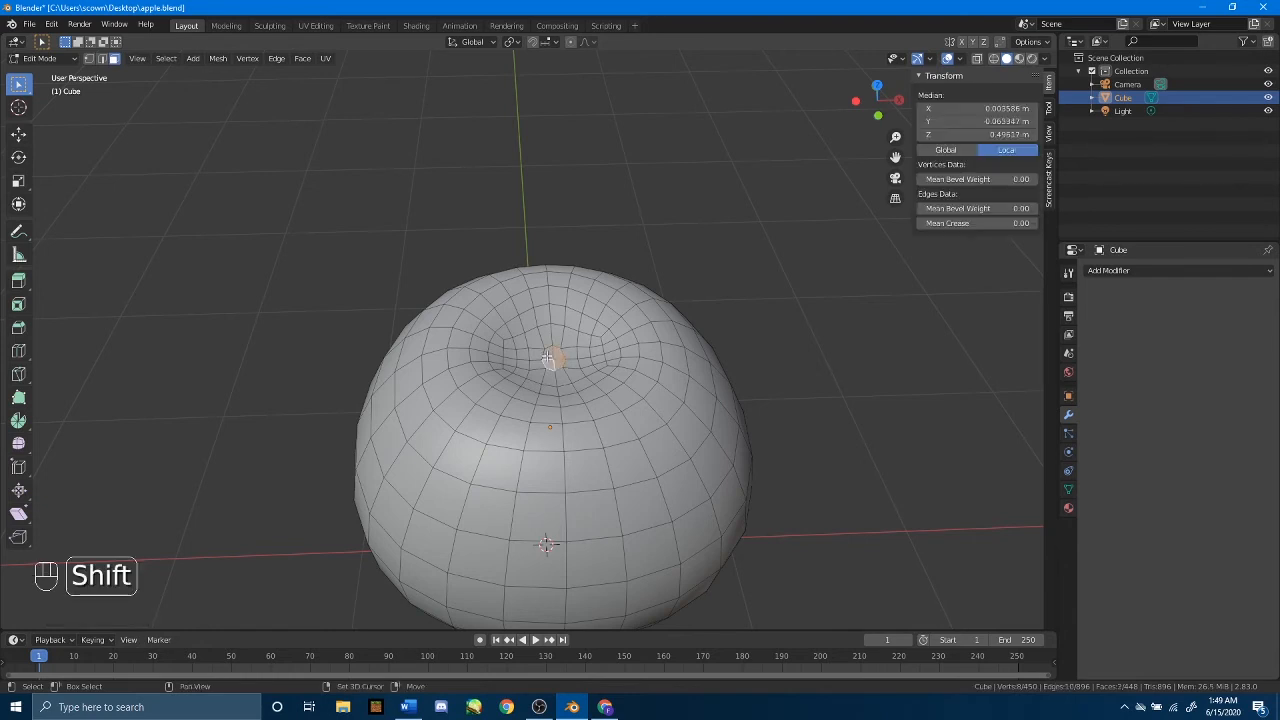
left_click(548, 352, "shift")
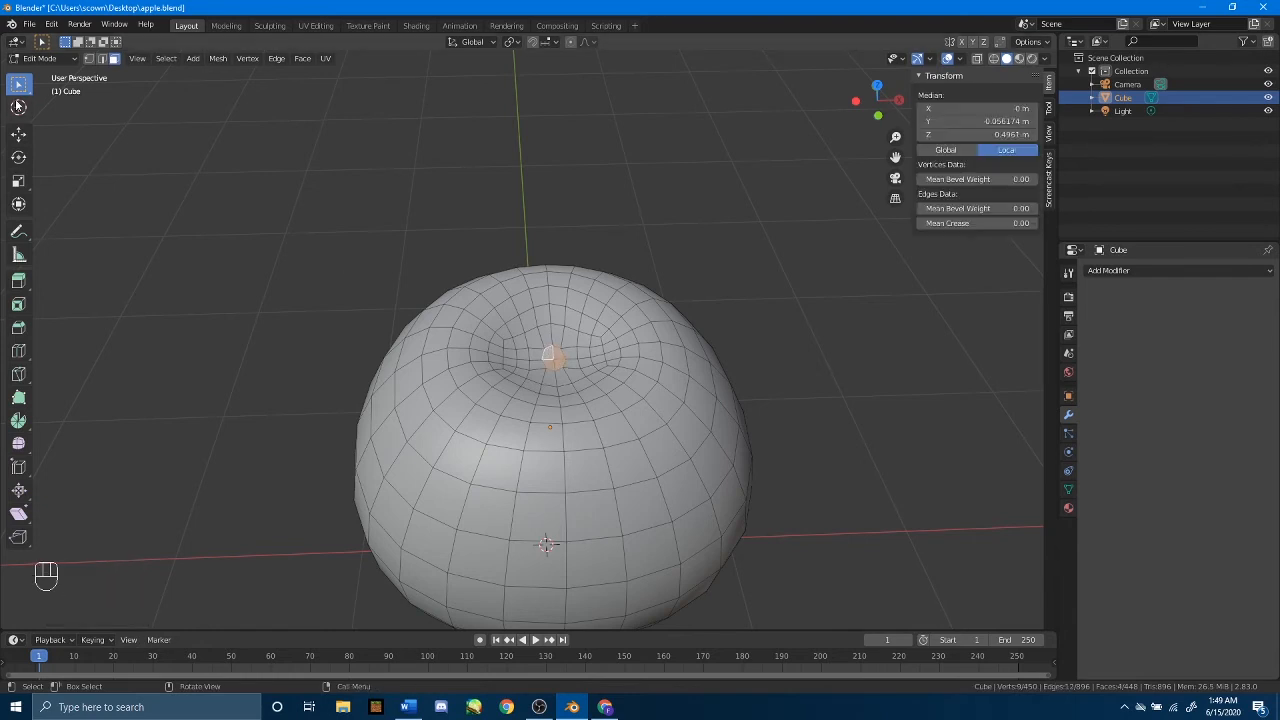
scroll(485, 348, "down", 5)
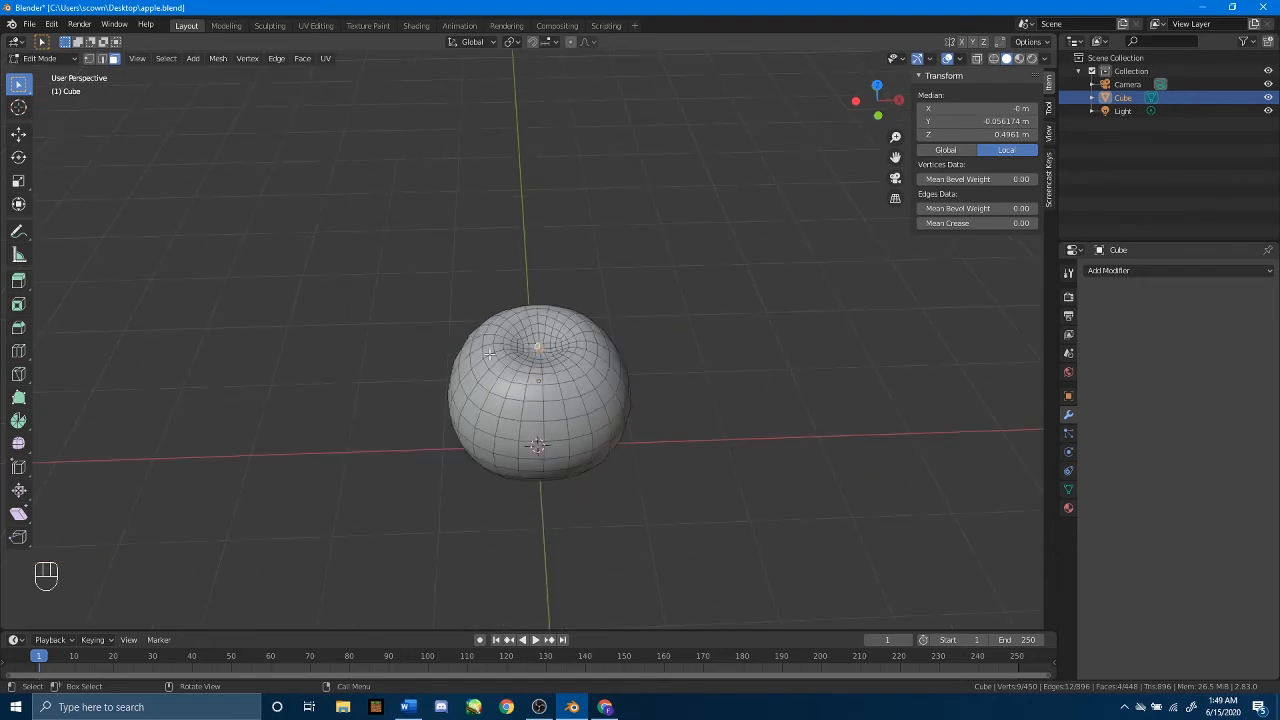
middle_click_drag(512, 406, 551, 424)
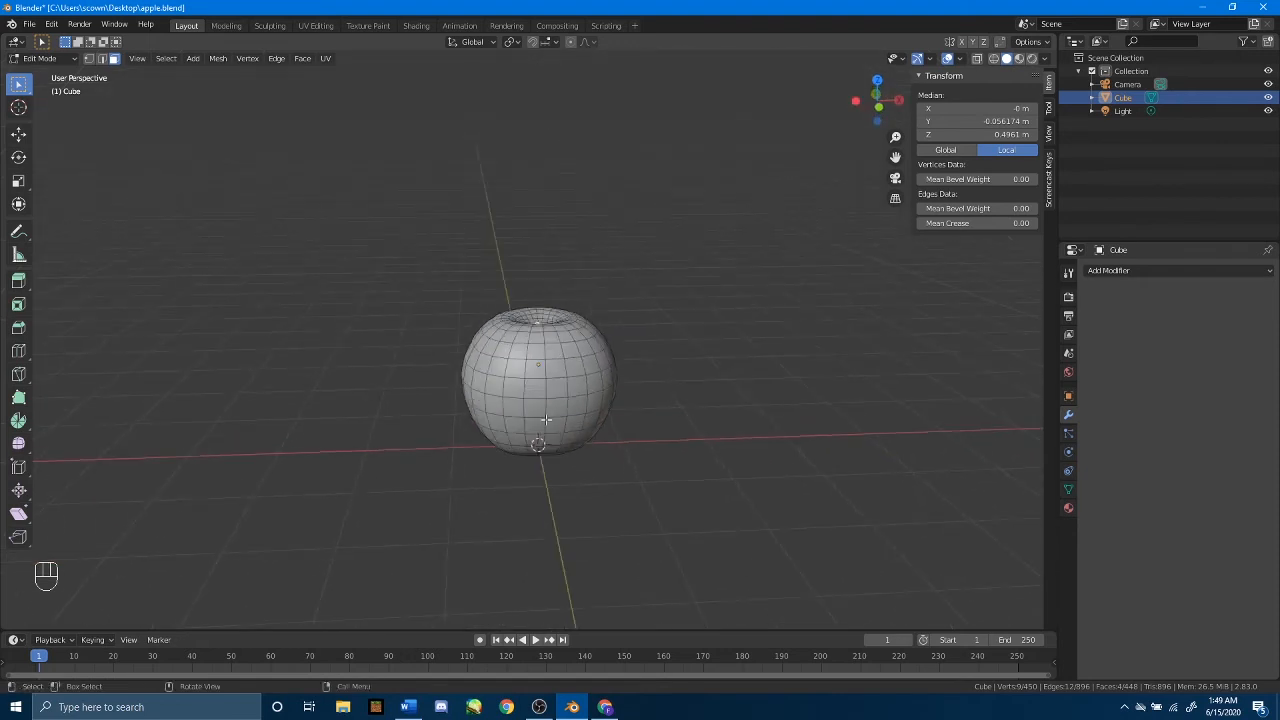
scroll(580, 417, "up", 2)
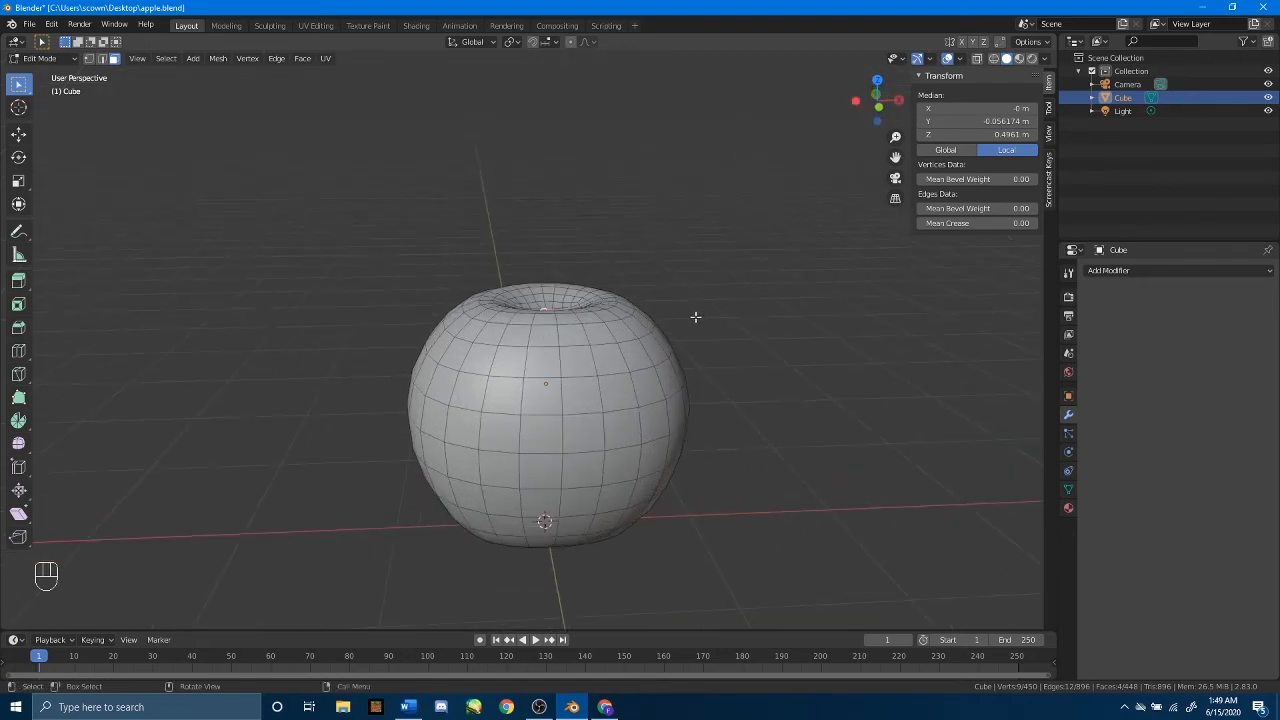
middle_click_drag(695, 317, 680, 340)
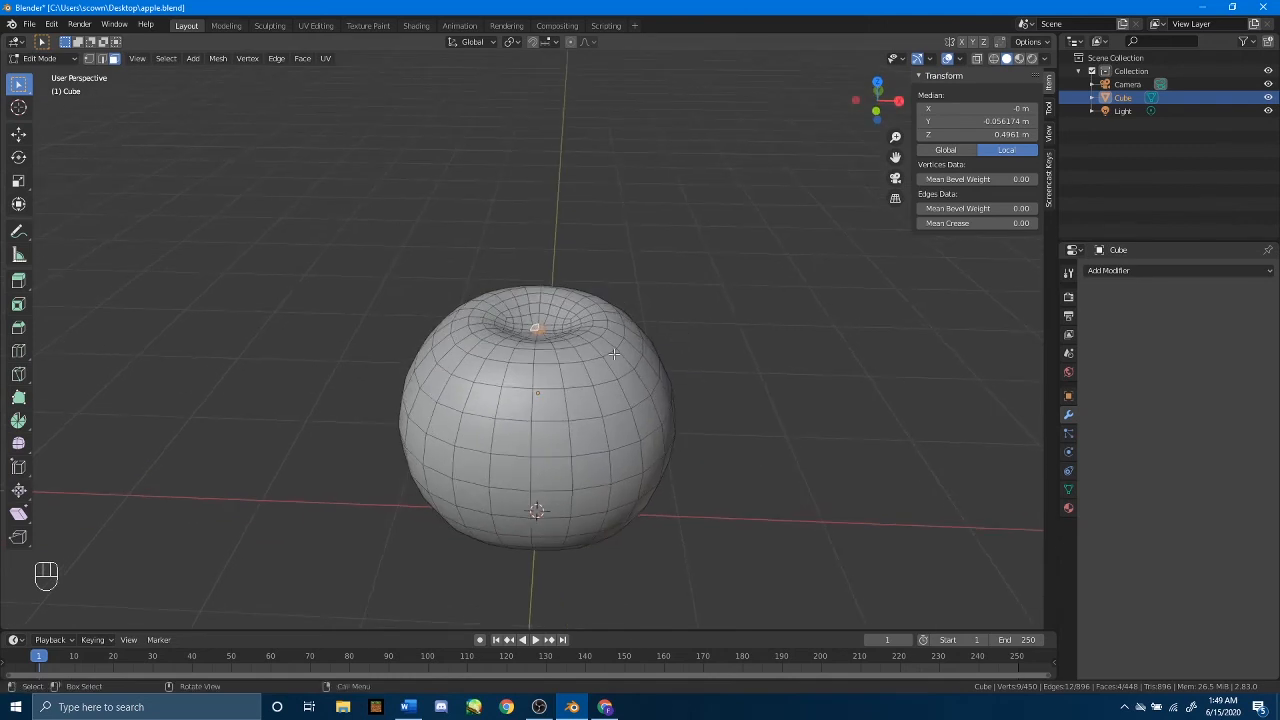
key("e")
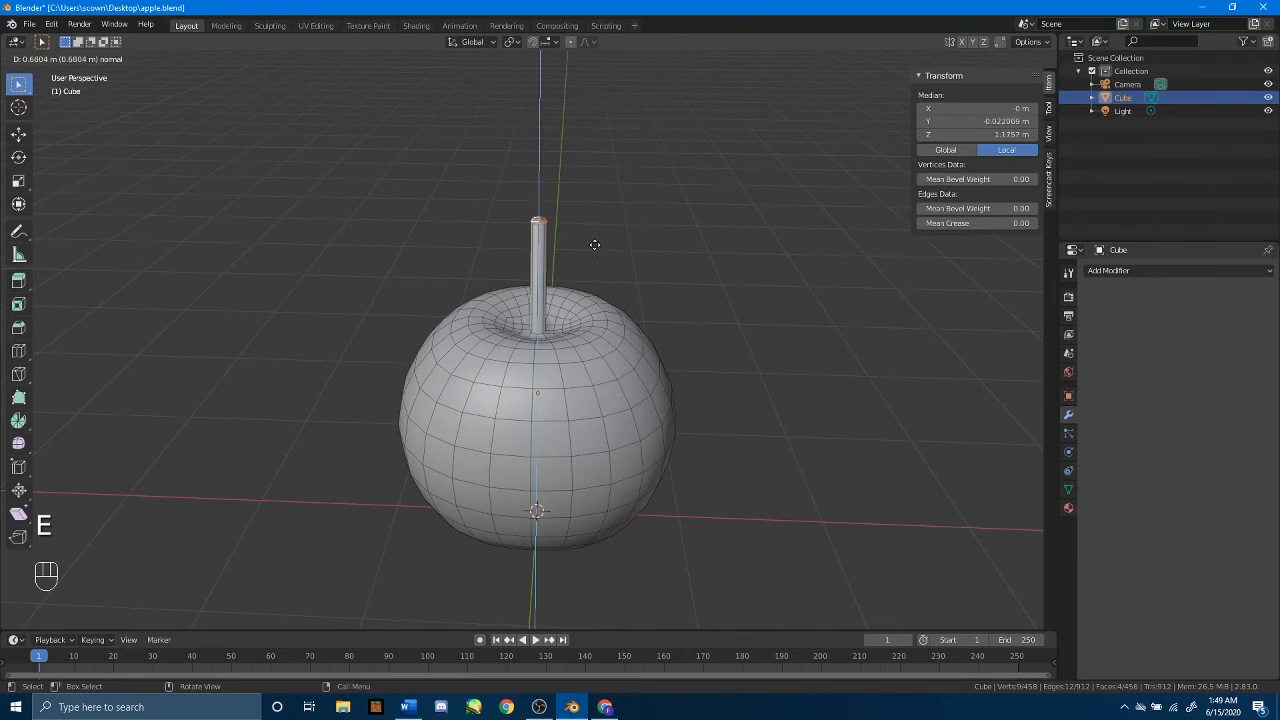
left_click(590, 299)
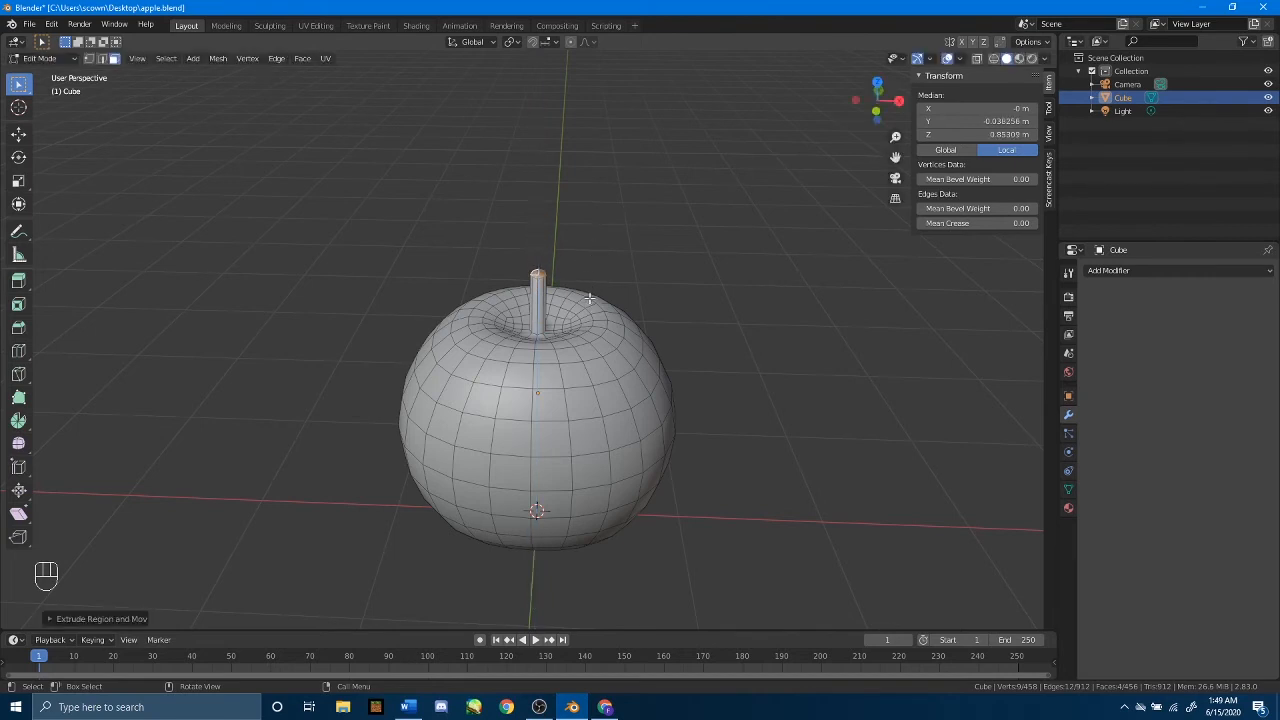
In front view, tilt the stem's top faces and shift them along X to about 0.016 m.
key("KP_1")
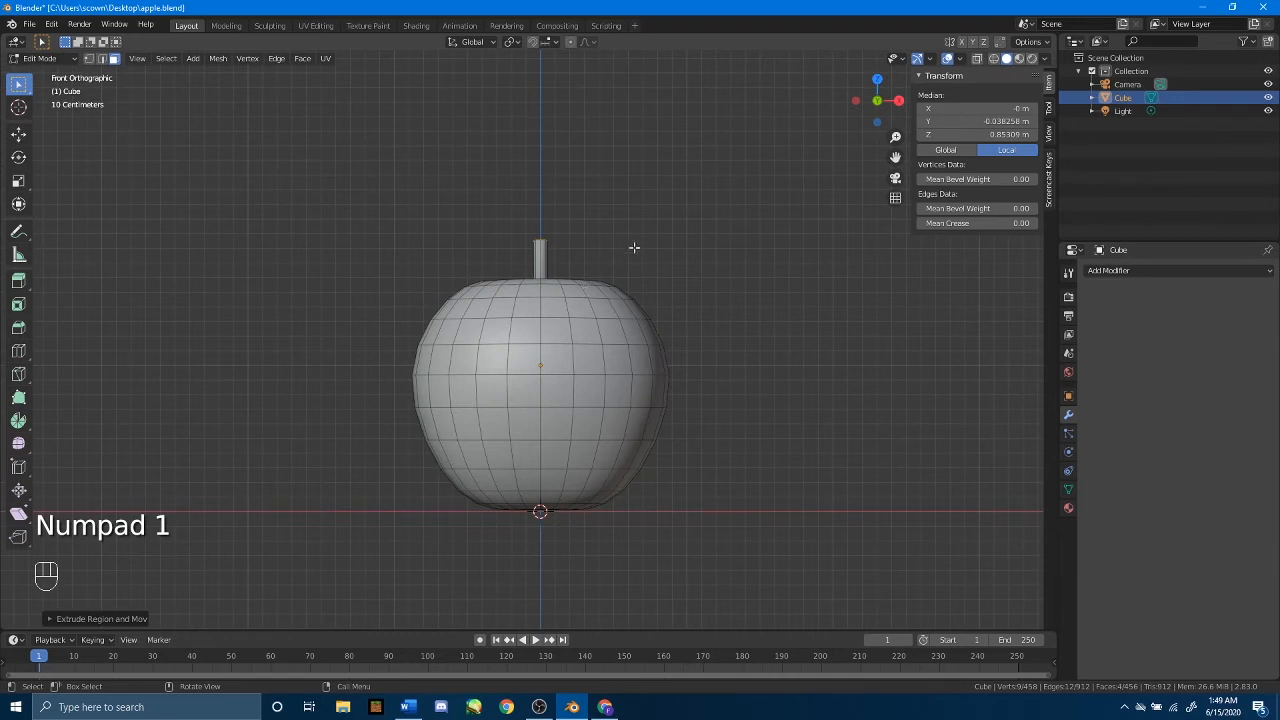
key("r")
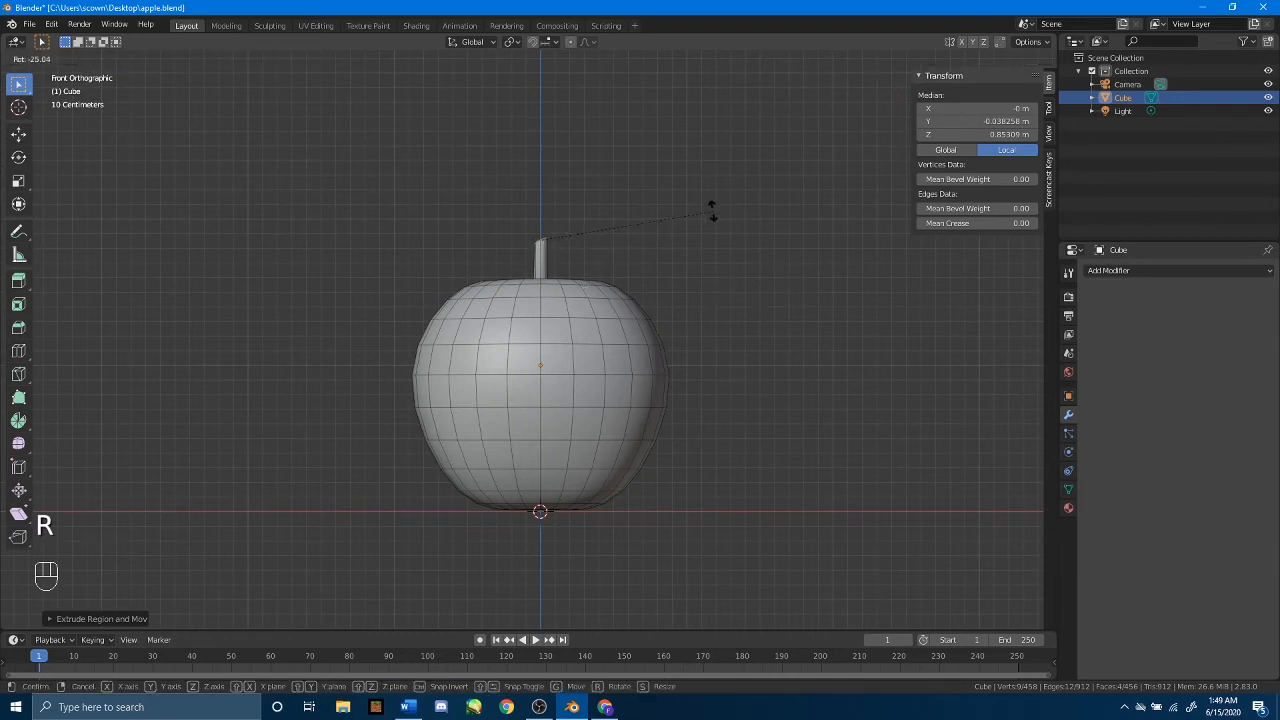
left_click(697, 196)
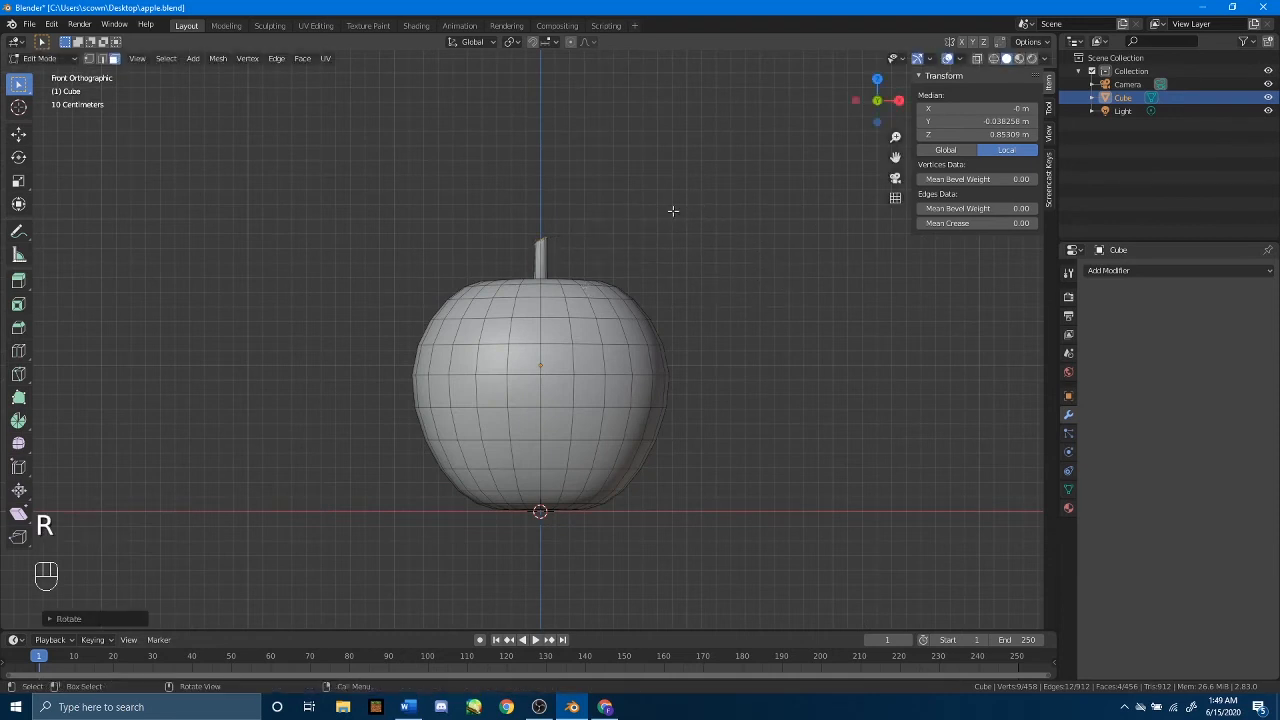
left_click(18, 133)
left_click_drag(583, 240, 589, 241)
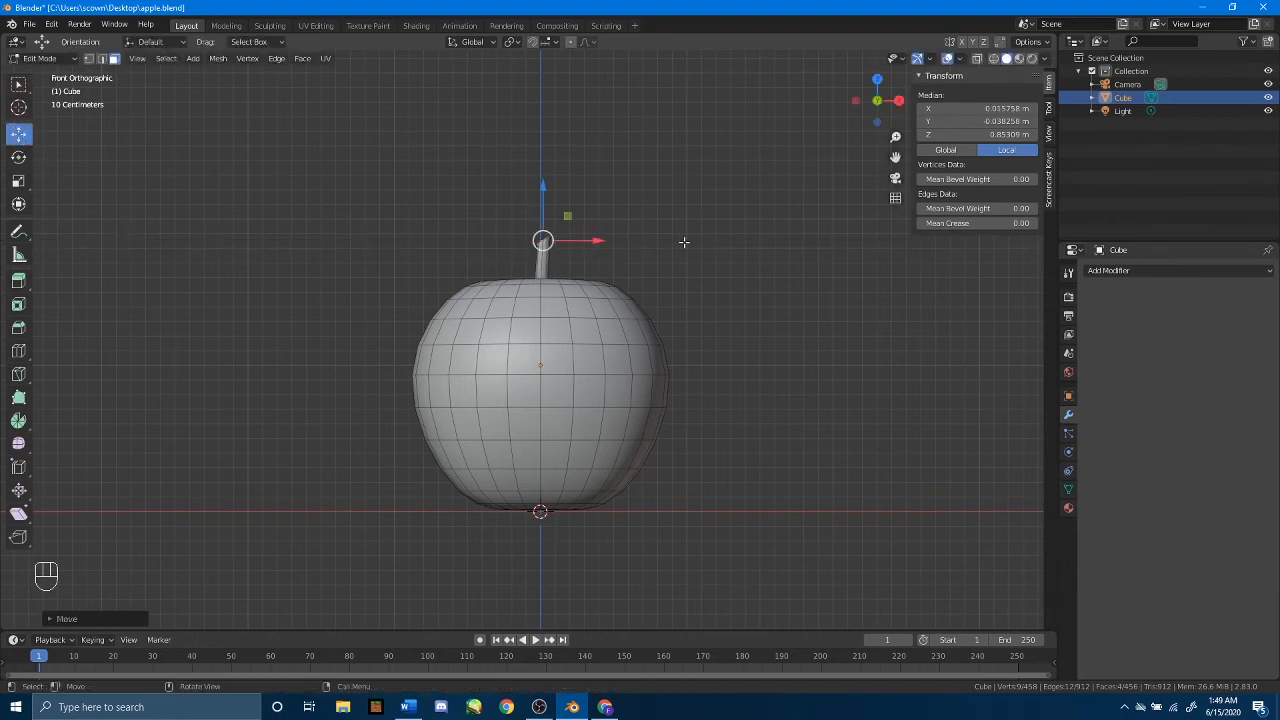
Extrude a second stem segment, shift its end along X to about -0.015 m, and adjust its height.
key("e")
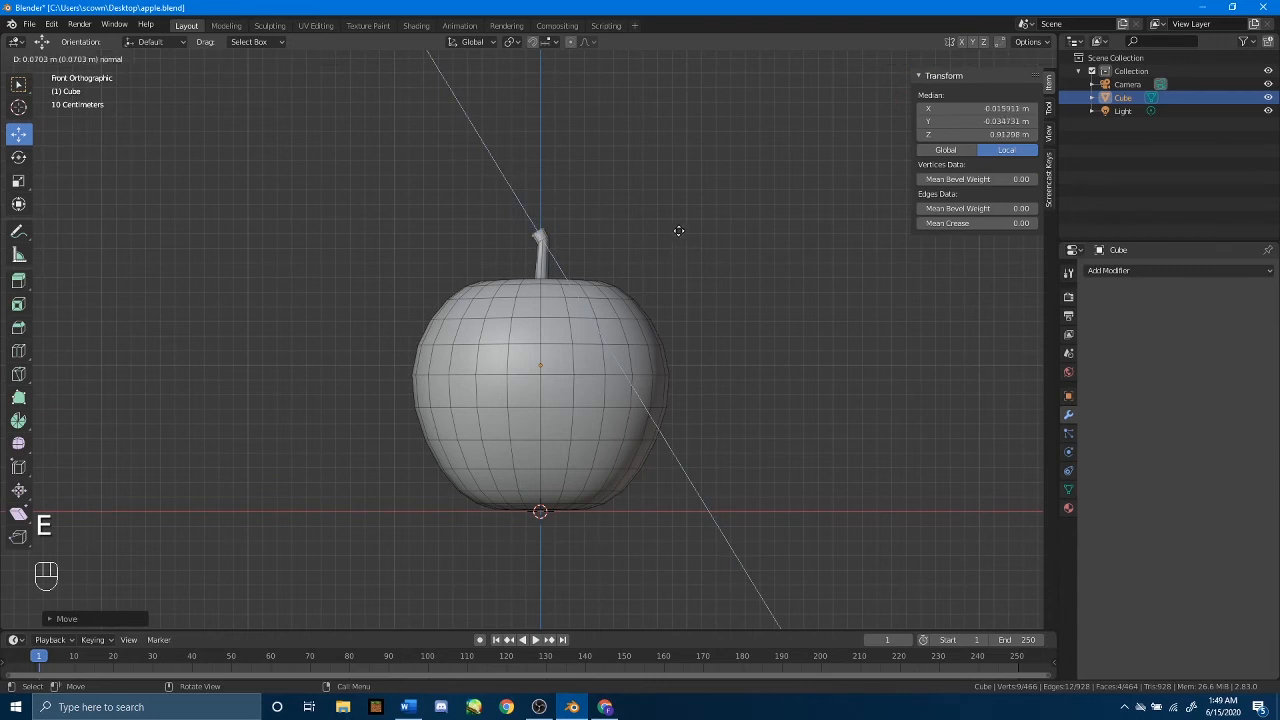
left_click(668, 223)
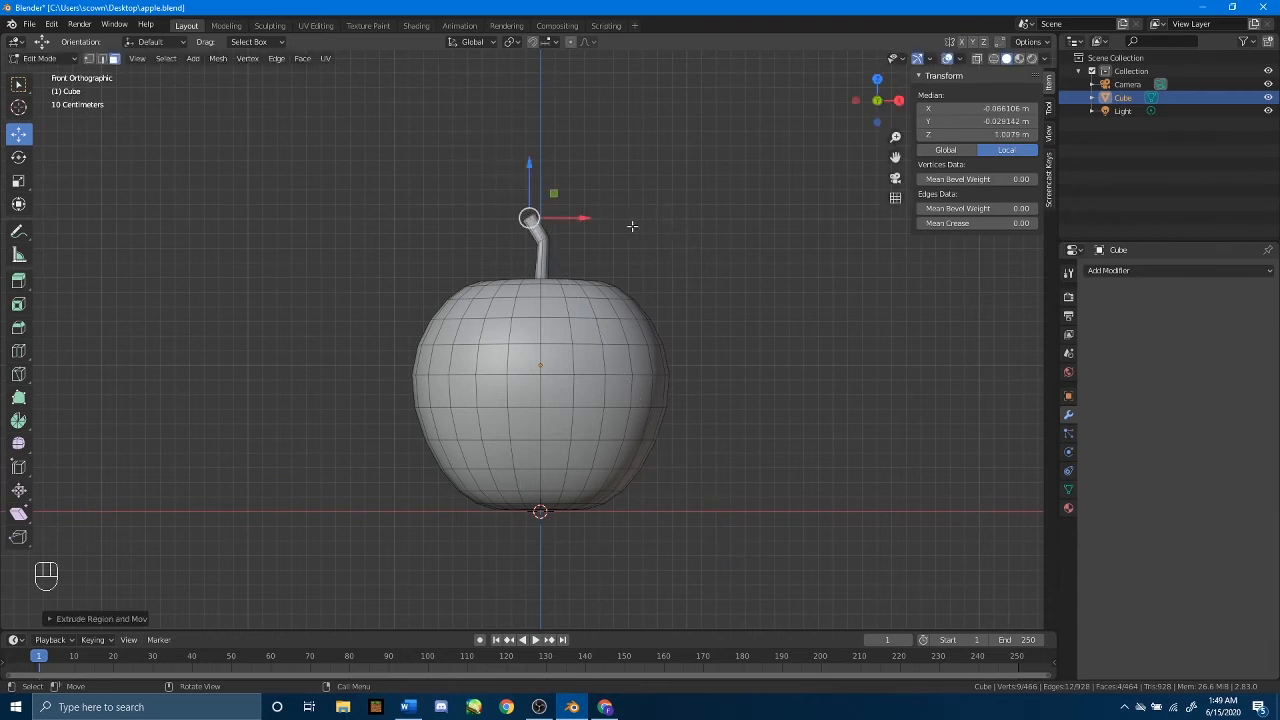
left_click_drag(584, 218, 593, 218)
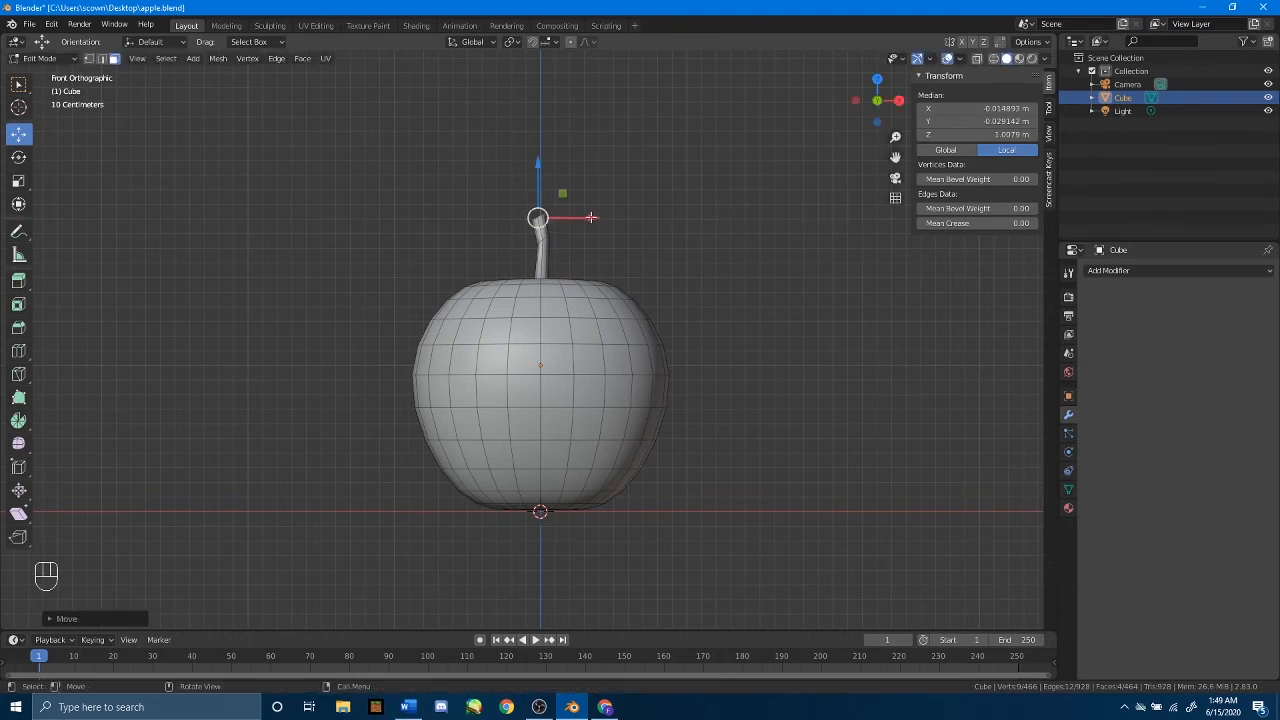
left_click_drag(540, 178, 546, 162)
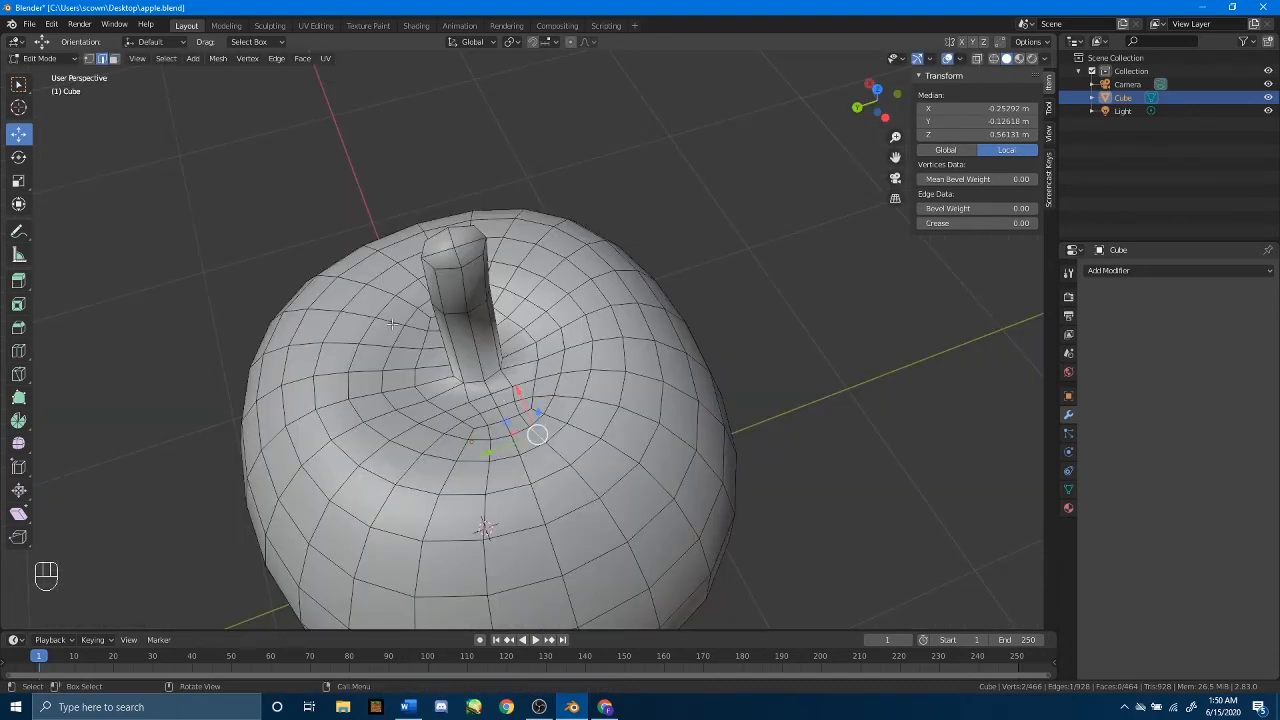
Select the ring of edges around the stem's base and scale it along Y to about 0.75.
left_click(18, 88)
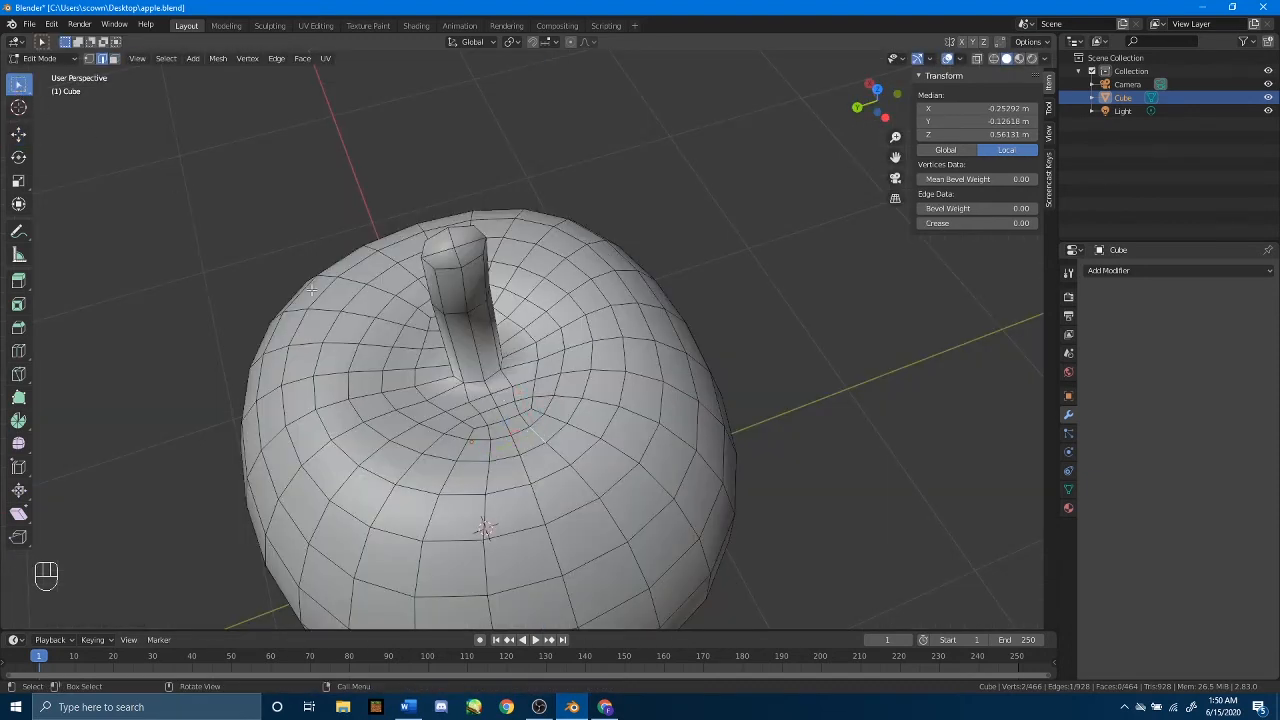
left_click(499, 374, "alt+shift")
middle_click_drag(558, 344, 501, 280)
left_click(501, 280, "alt+shift")
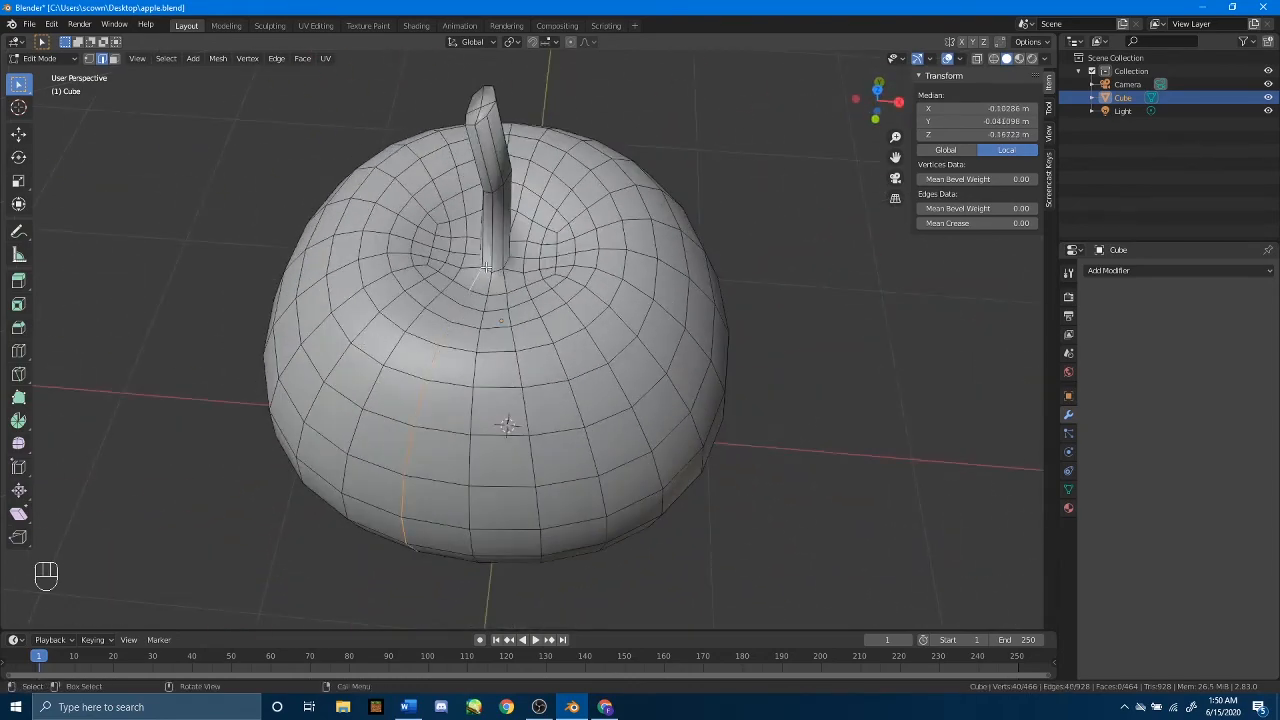
left_click(499, 272)
left_click(507, 260, "alt+shift")
middle_click_drag(507, 262, 655, 247)
left_click(459, 338, "alt+shift")
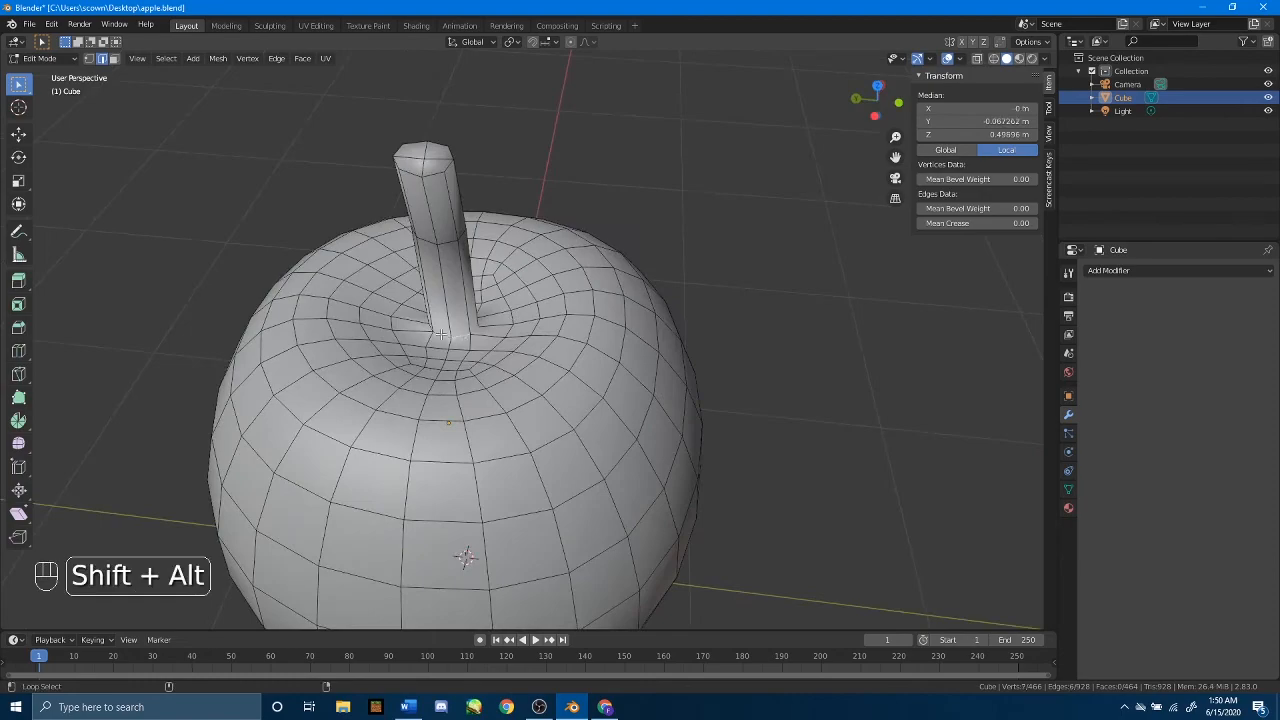
middle_click_drag(459, 338, 566, 366)
left_click(566, 366, "alt+shift")
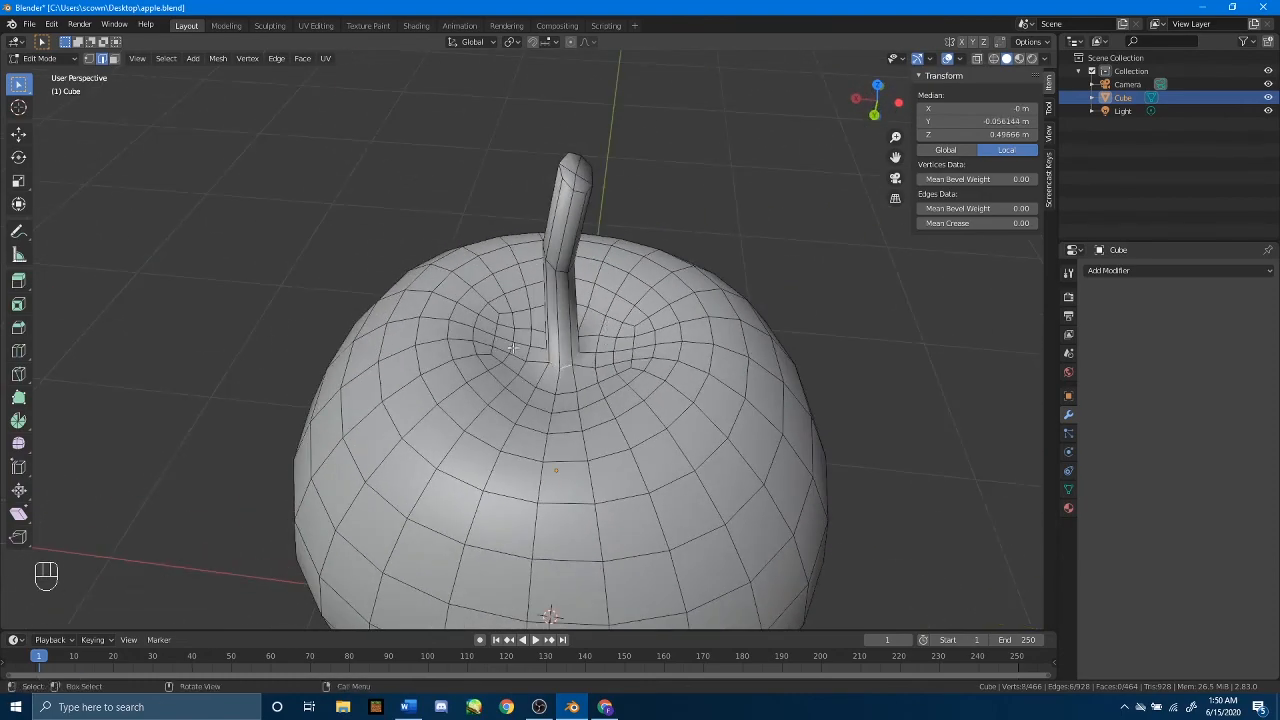
middle_click_drag(474, 344, 549, 348)
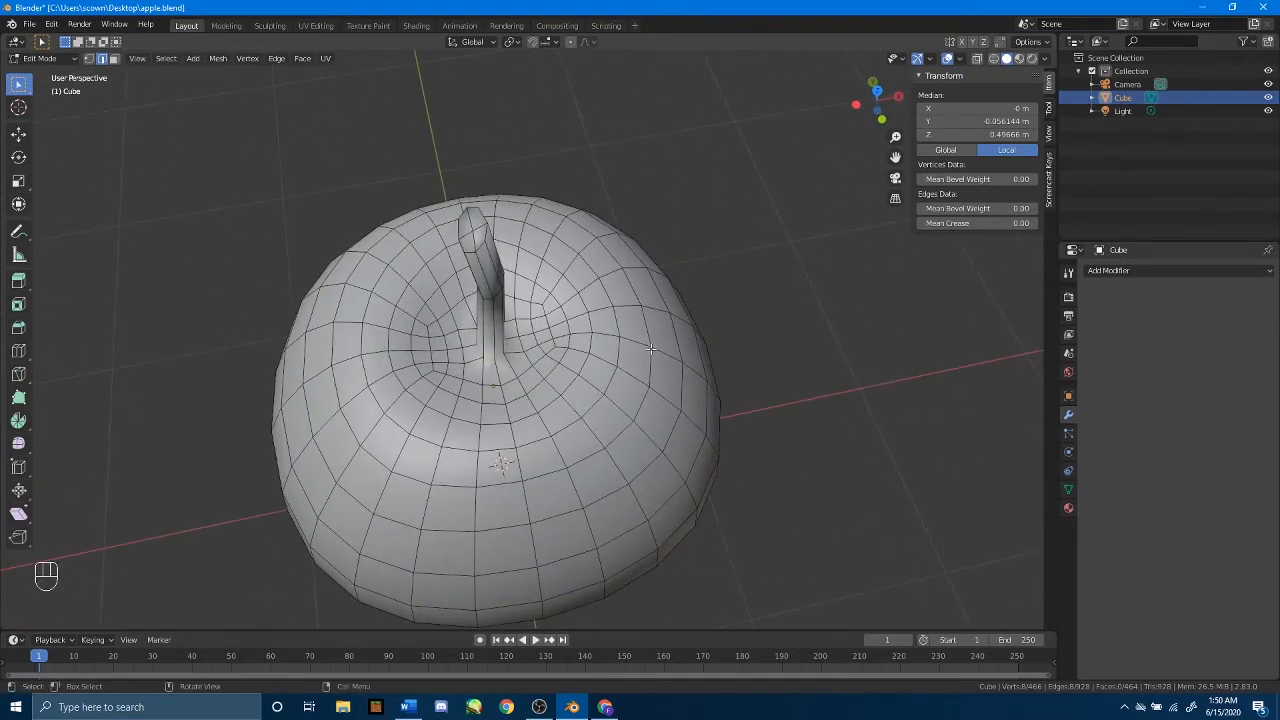
key("s")
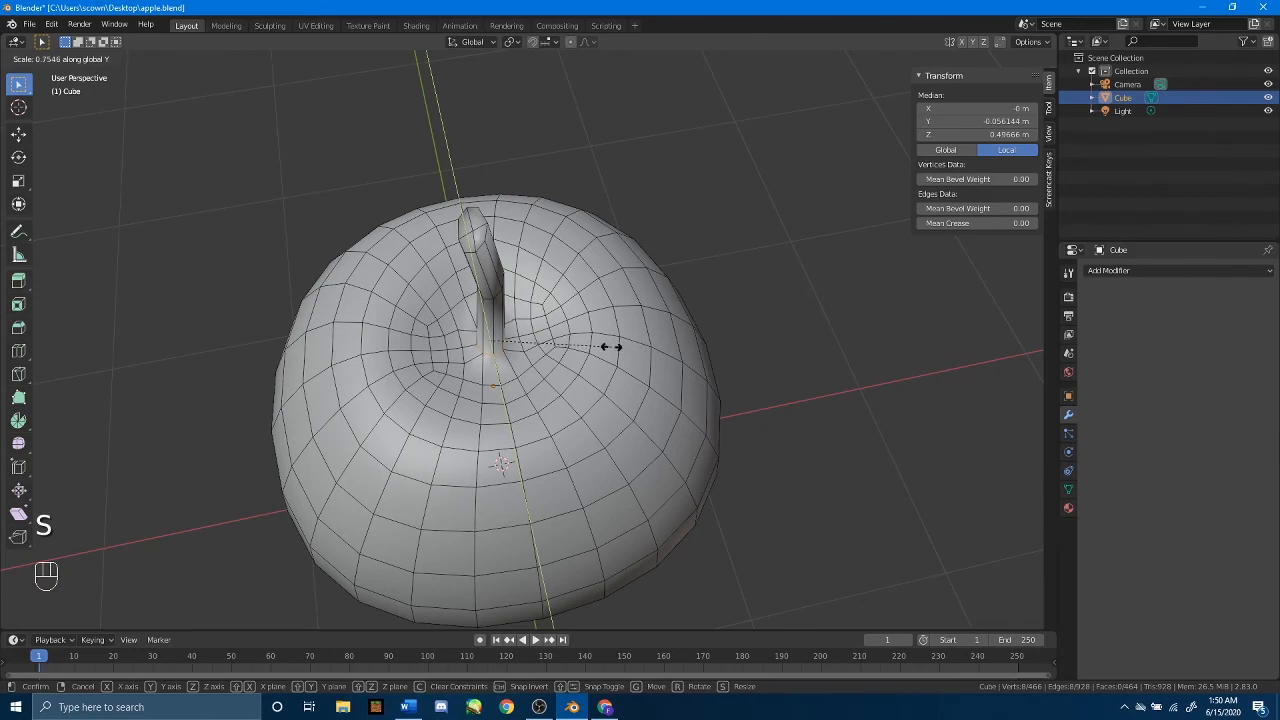
left_click(606, 346)
Select the edge loop at the stem's bend and scale it down along Y.
mouse_move(606, 346)
middle_mouse_down()
mouse_move(511, 370)
mouse_move(643, 320)
mouse_move(791, 349)
mouse_move(668, 366)
mouse_move(626, 354)
middle_mouse_up()
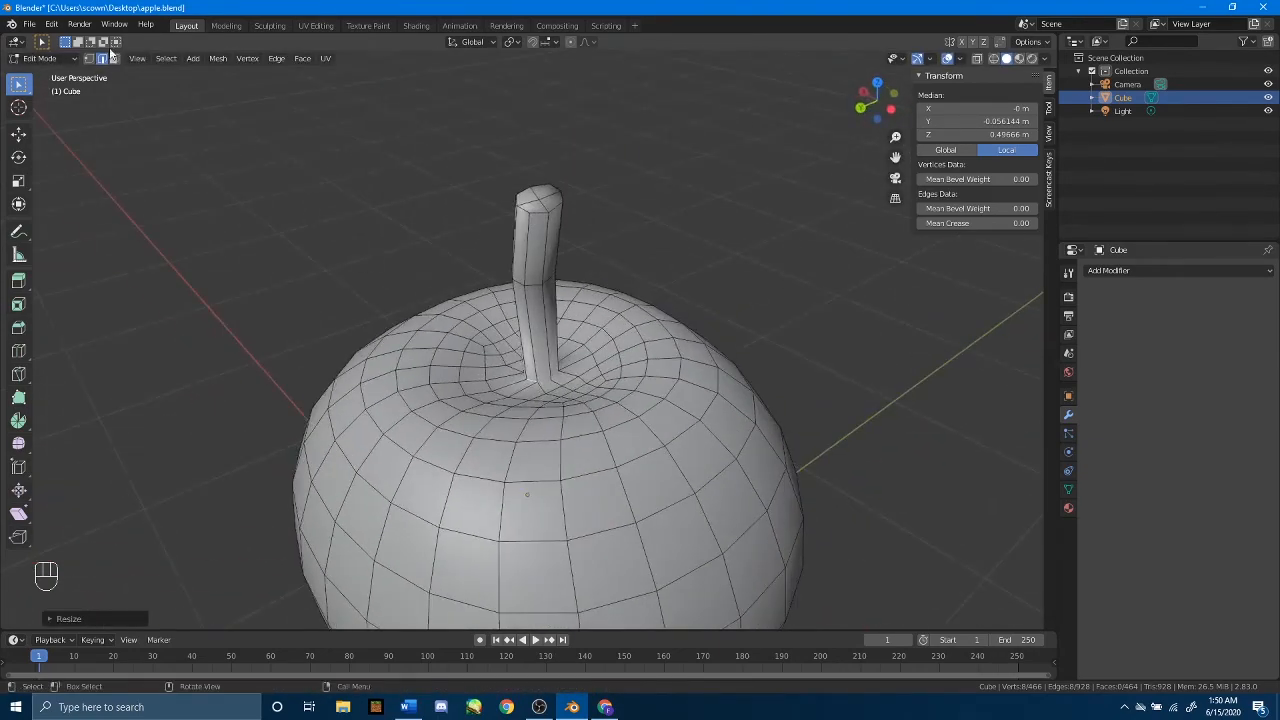
left_click(533, 287, "alt")
middle_click_drag(533, 287, 740, 207)
key("s")
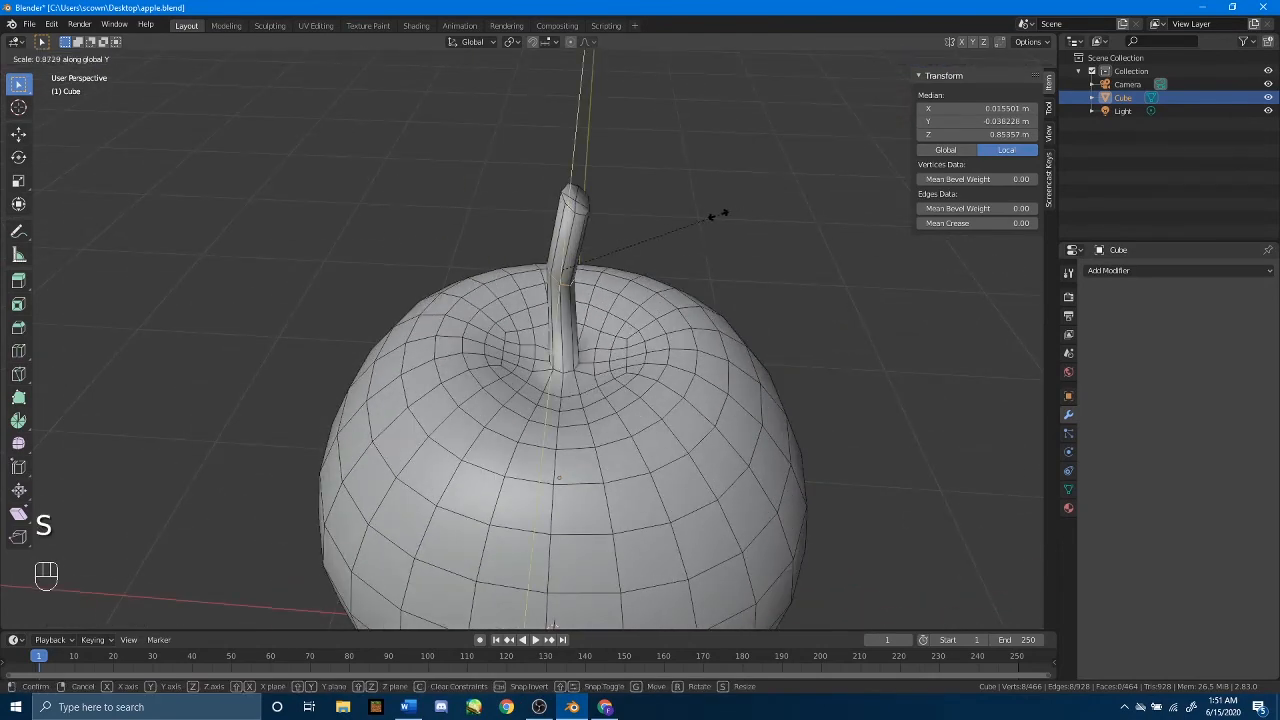
left_click(670, 237)
Select the ring of edges around the stem's tip, scale it down along Y, and clear the selection.
middle_click_drag(670, 237, 598, 216)
left_click(532, 256, "alt")
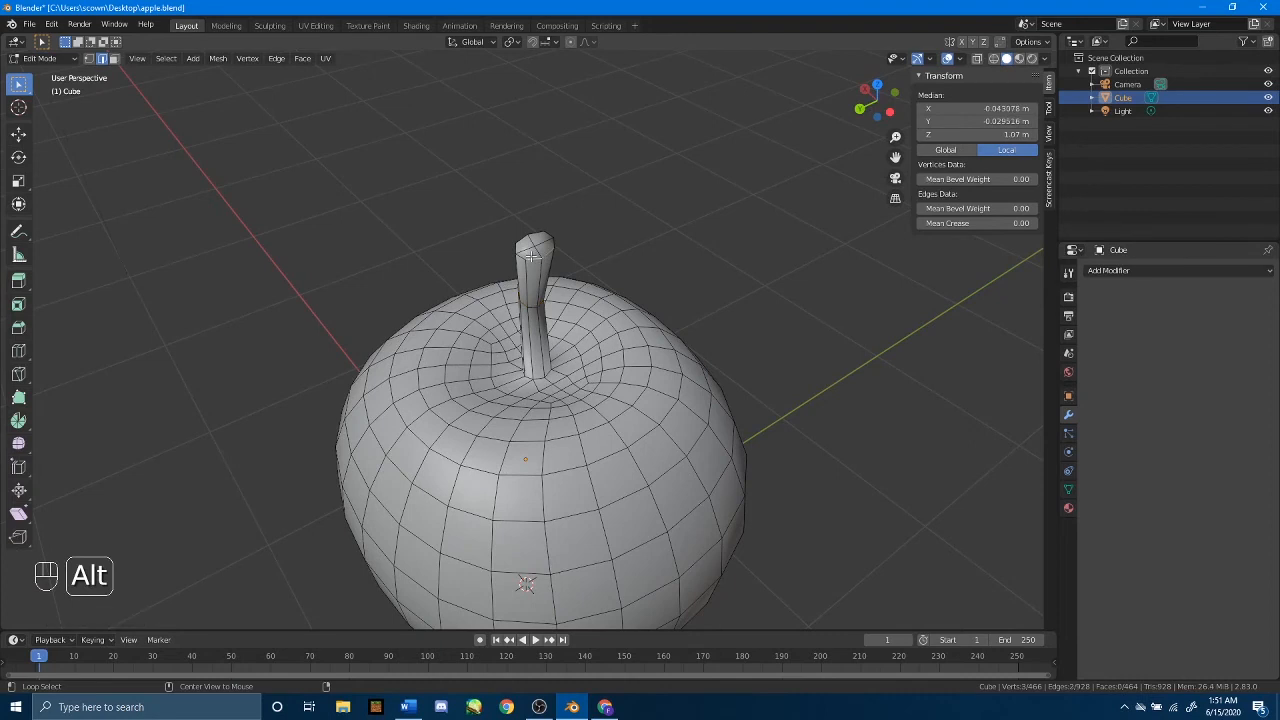
left_click(519, 256, "alt+shift")
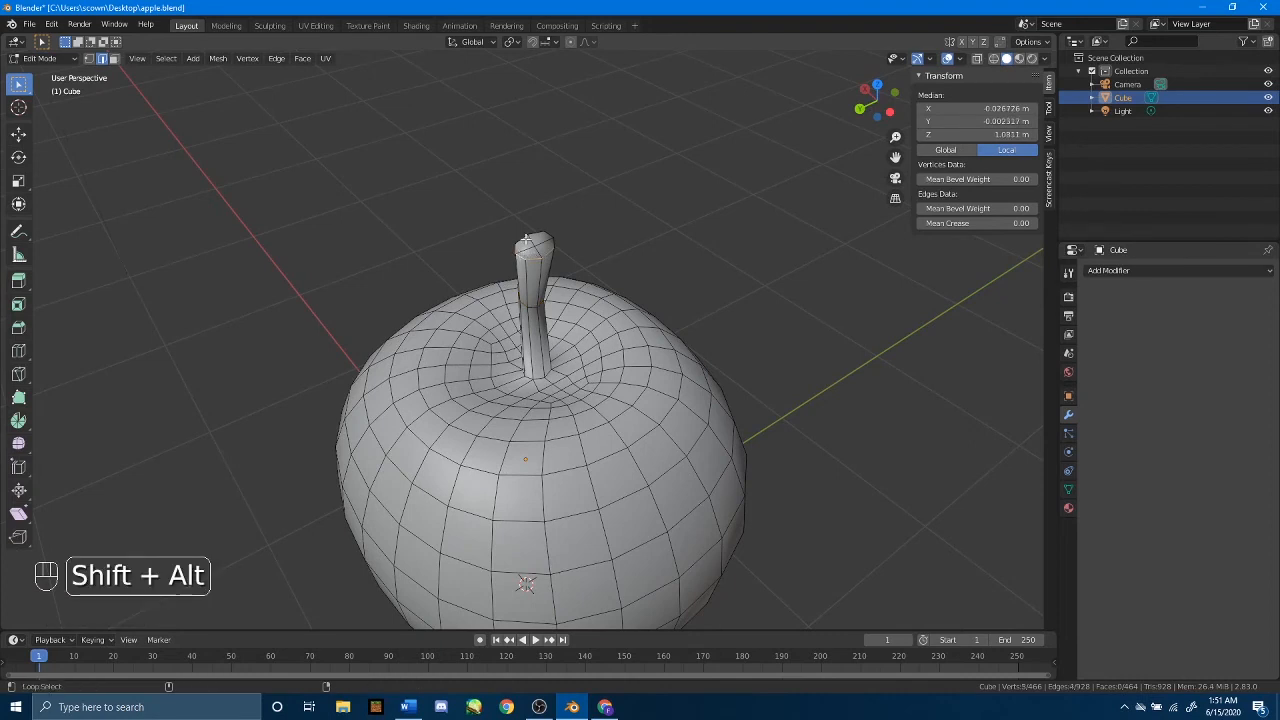
left_click(545, 238, "alt+shift")
left_click(552, 241, "alt+shift")
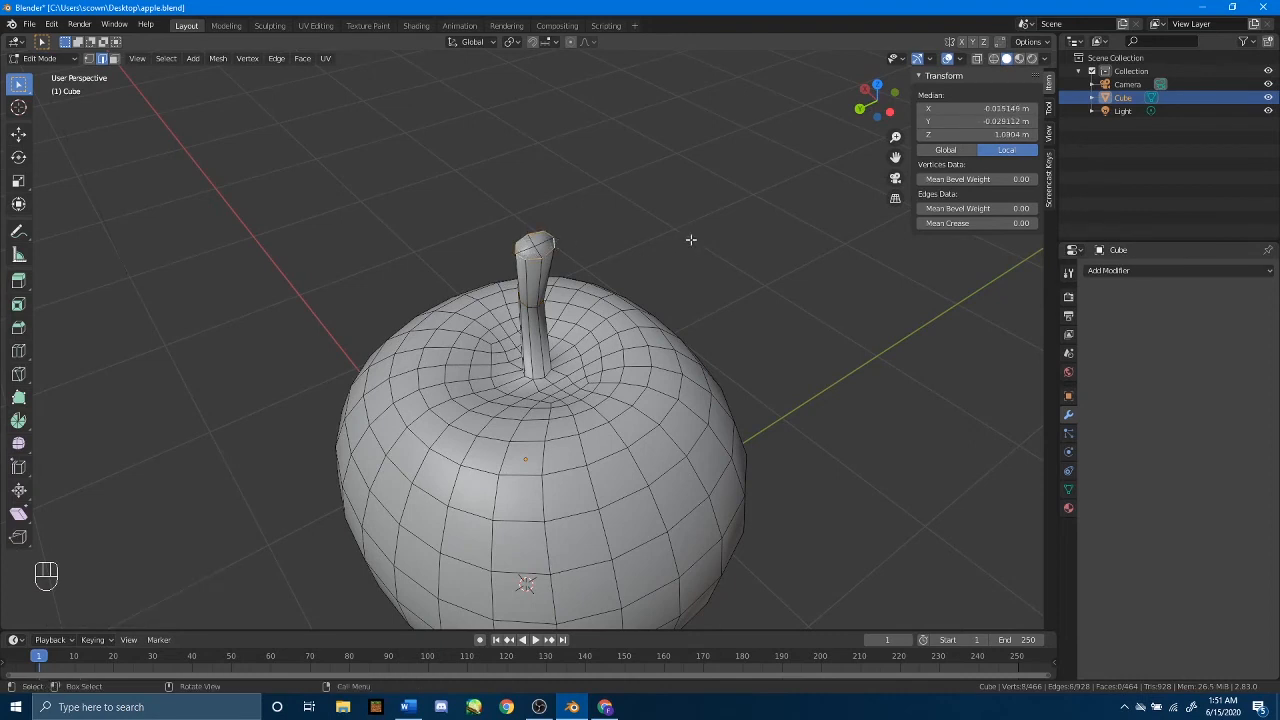
key("s")
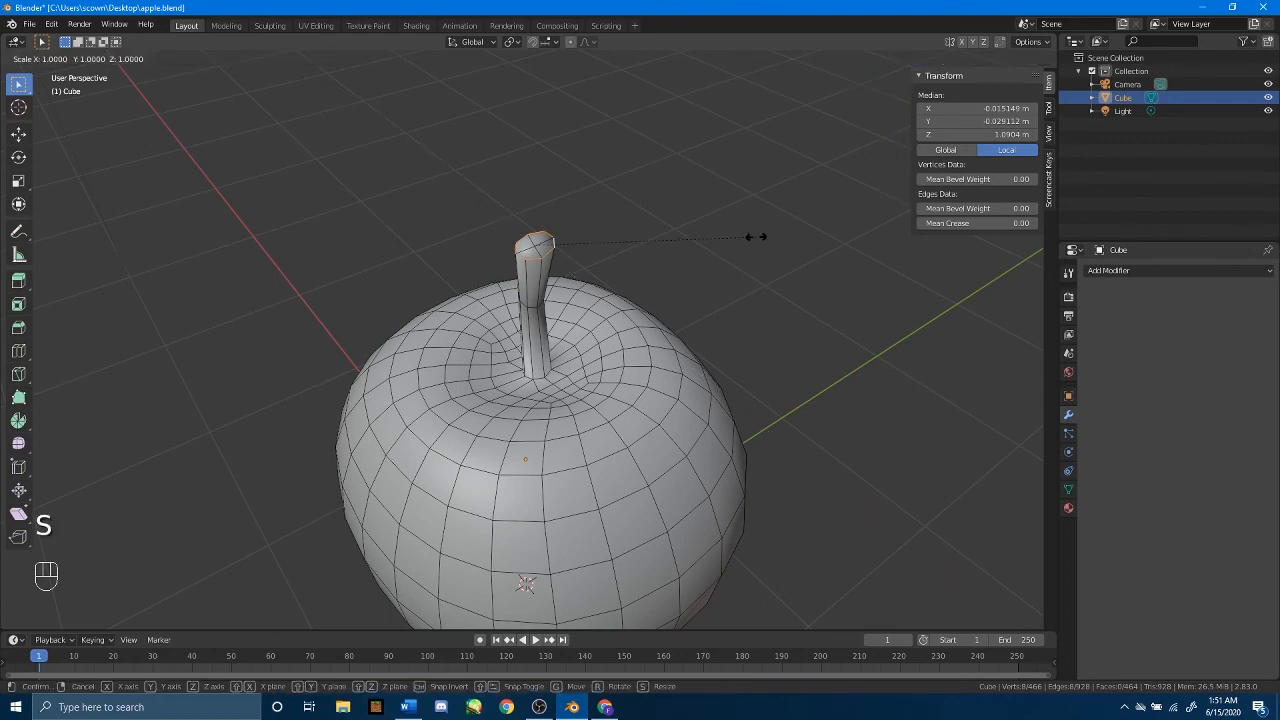
key("y")
left_click(691, 237)
middle_click_drag(691, 237, 650, 249)
left_click(636, 236)
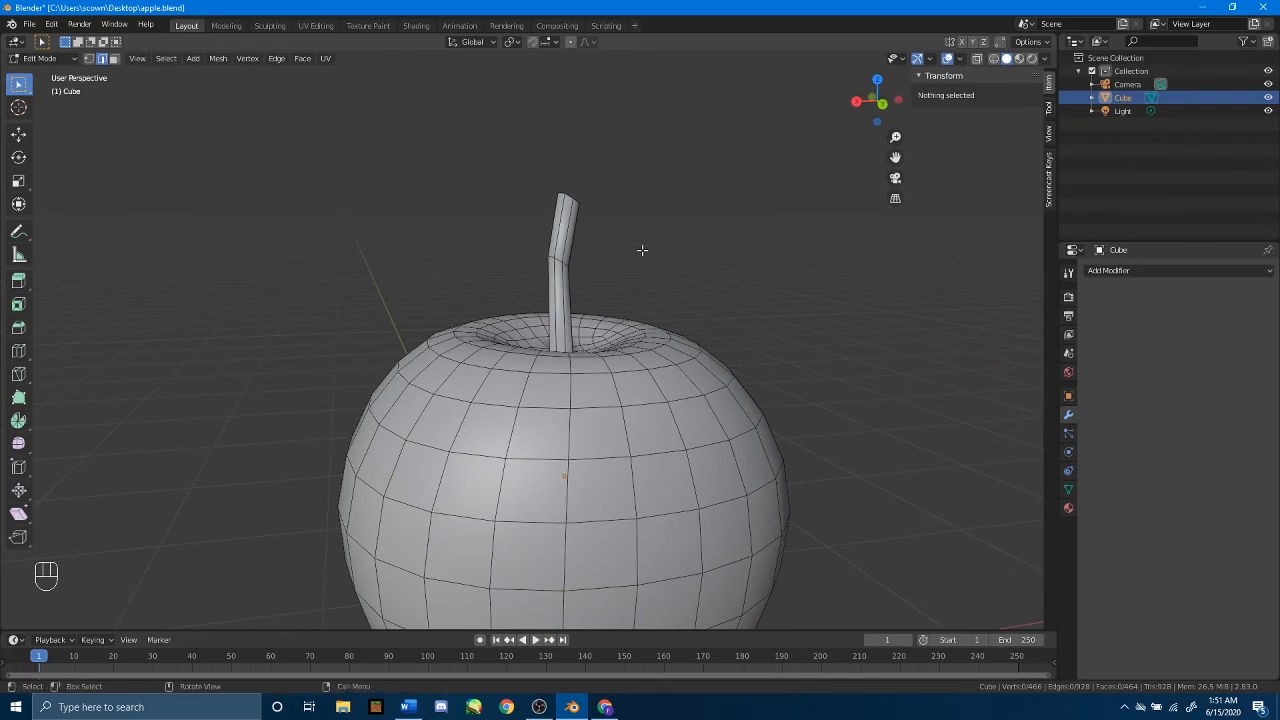
Add one loop cut across the stem's upper segment and another across its lower segment.
key("ctrl+r")
left_click(578, 249)
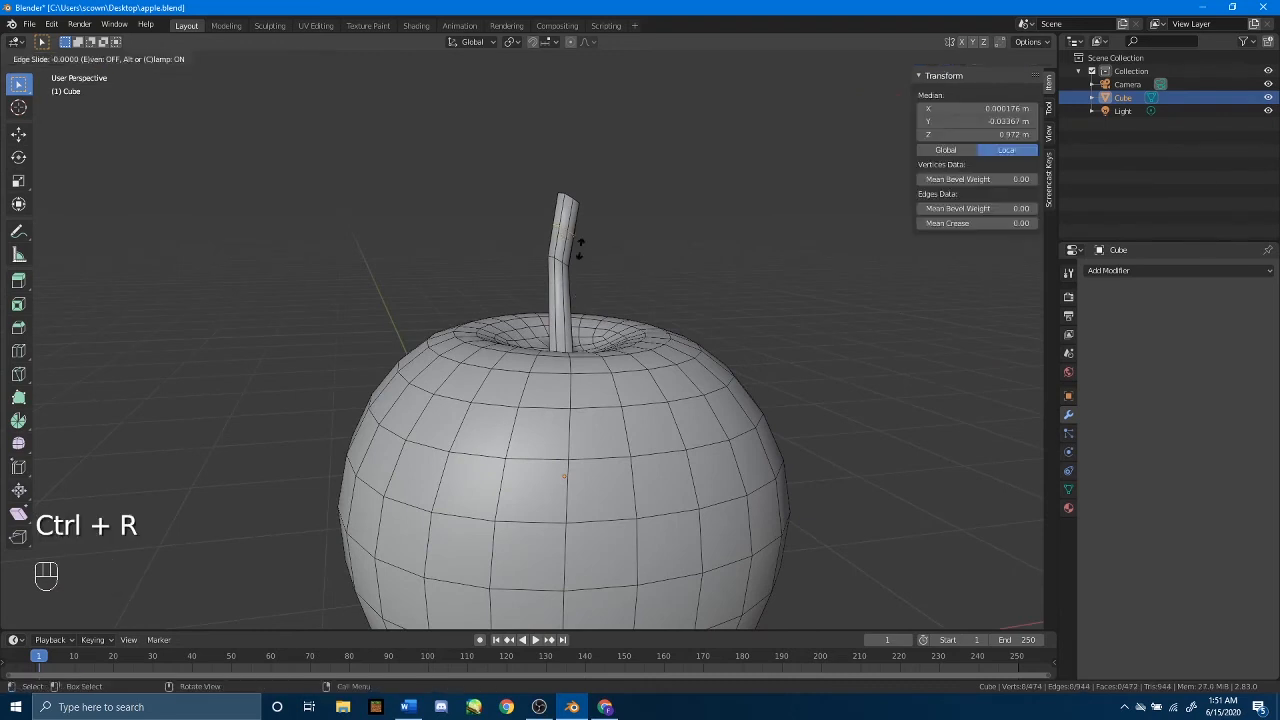
left_click(579, 249)
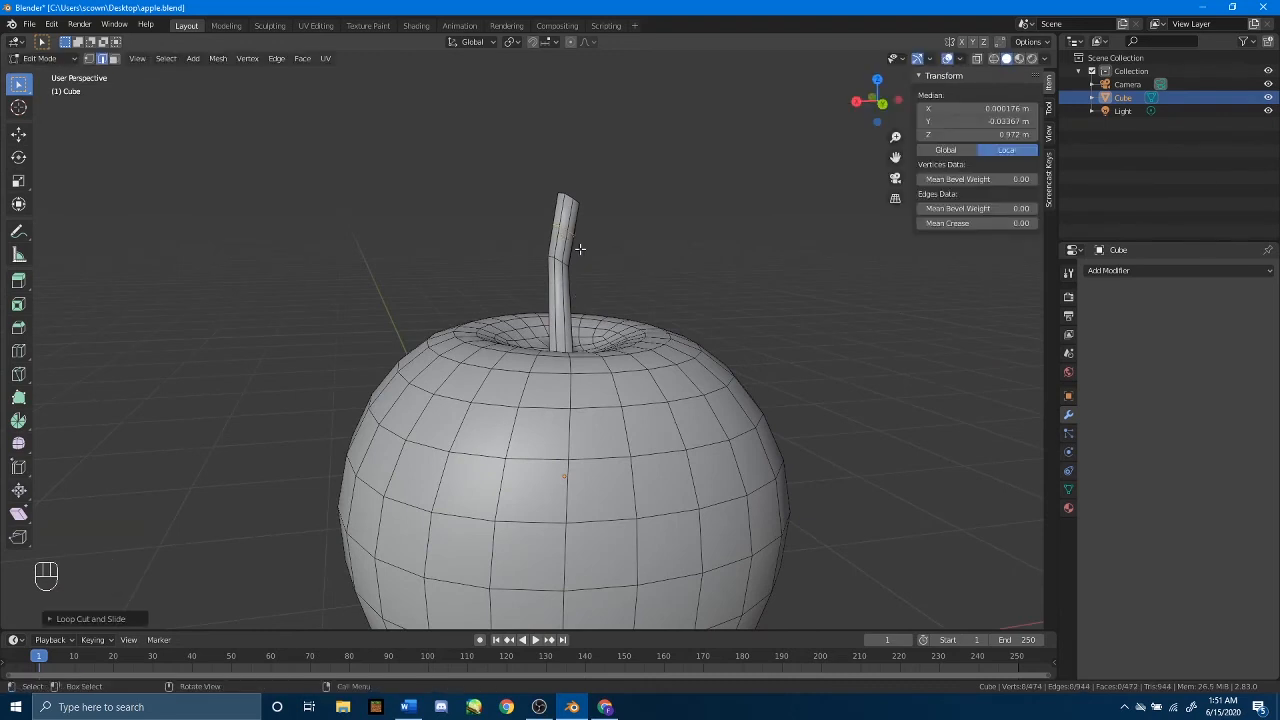
key("ctrl+r")
left_click(571, 308)
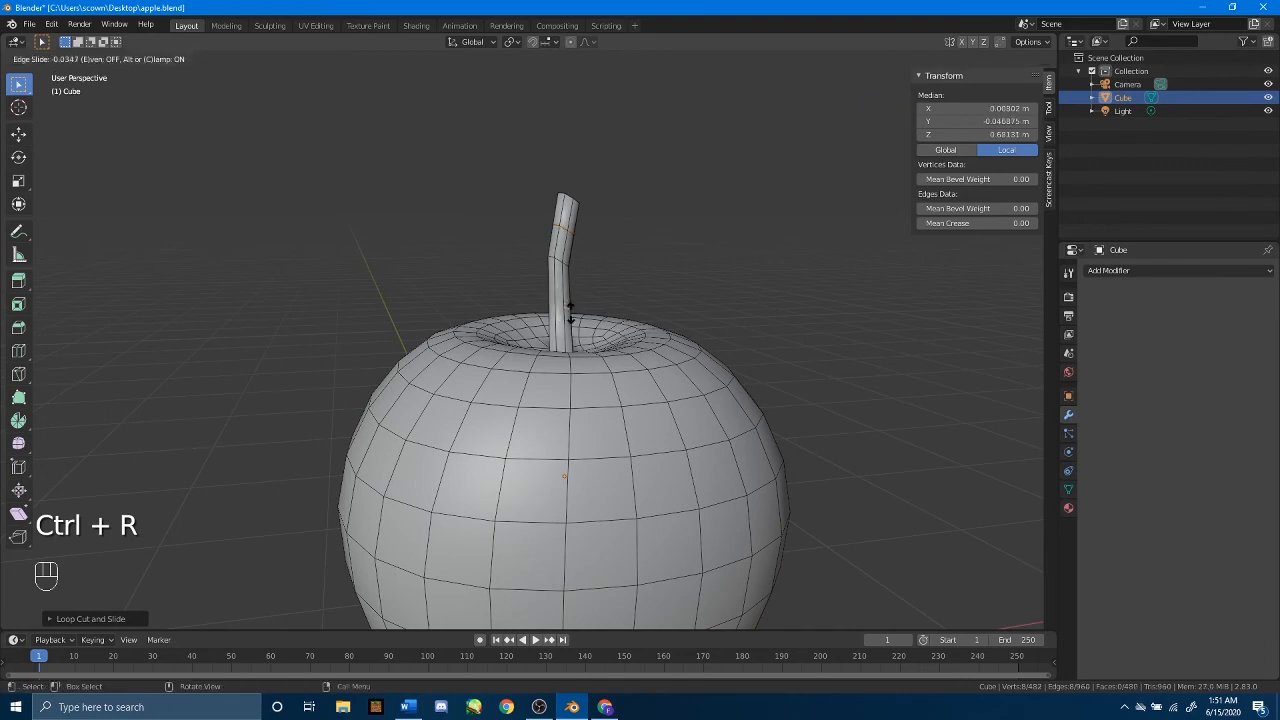
left_click(569, 310)
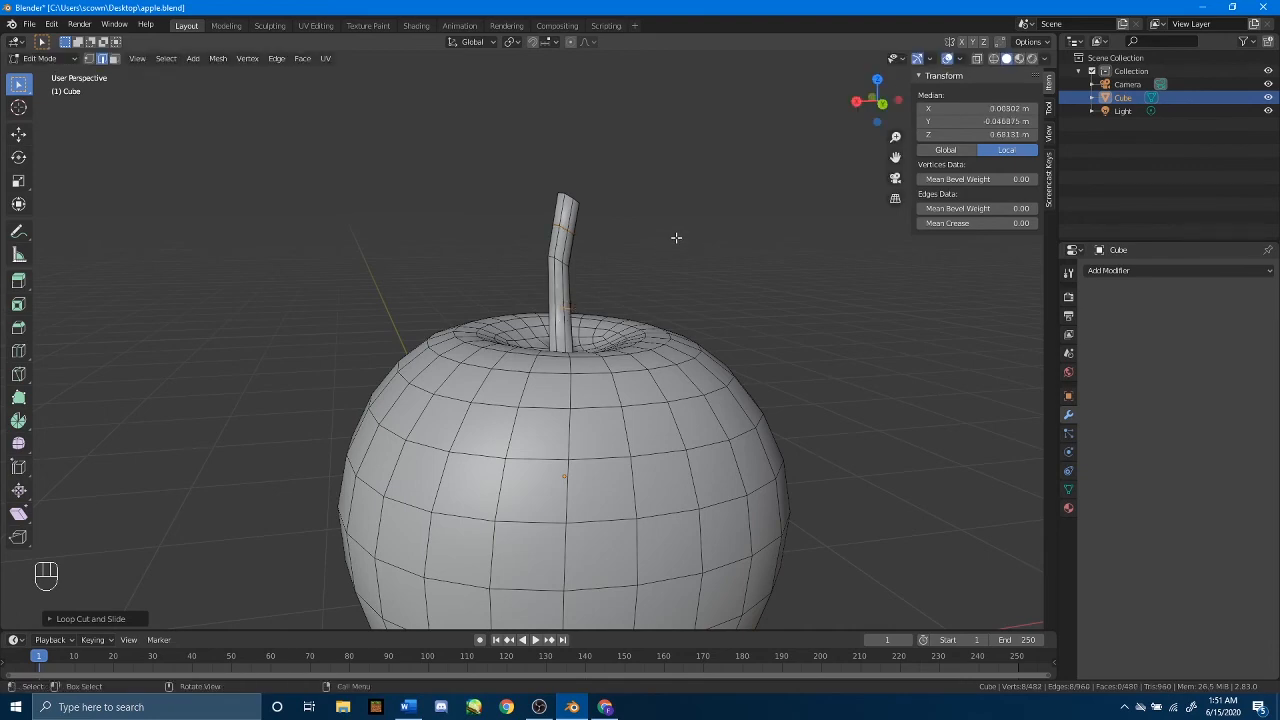
In front view with vertex selection, flatten the new lower stem loop by scaling it along Z to nearly zero.
key("KP_1")
scroll(529, 299, "up", 4)
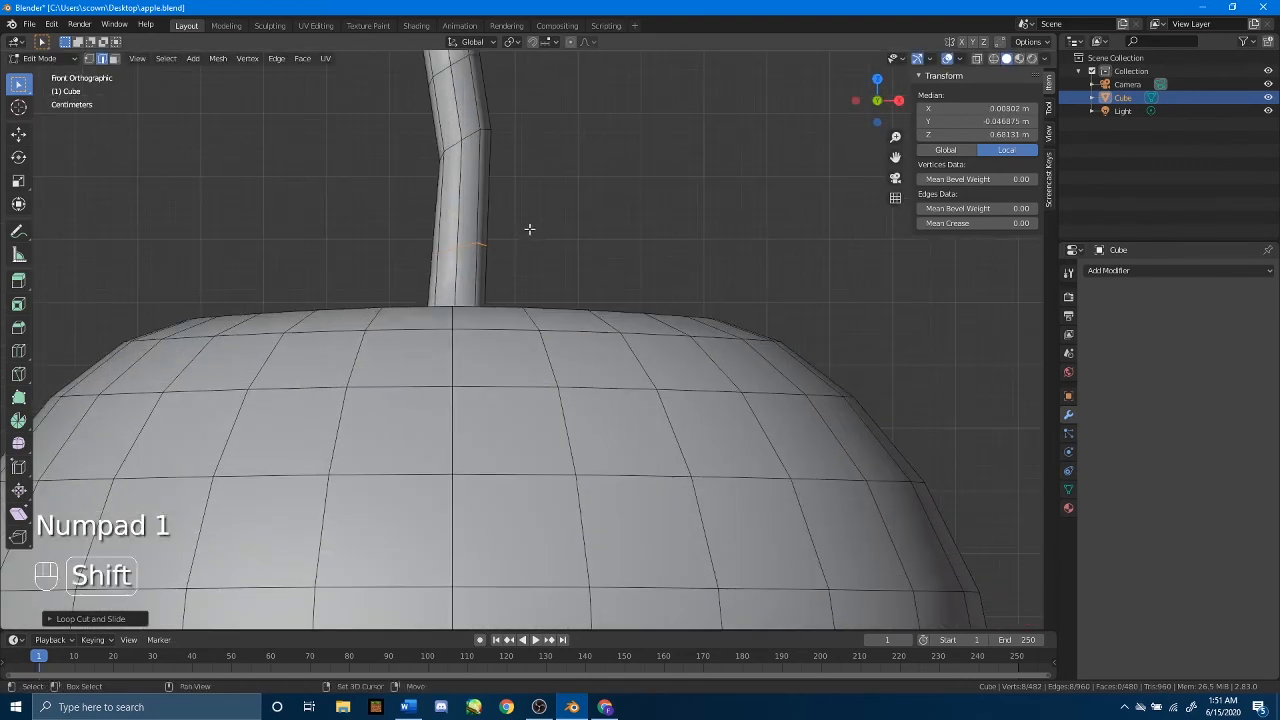
middle_click_drag(531, 229, 619, 344, "shift")
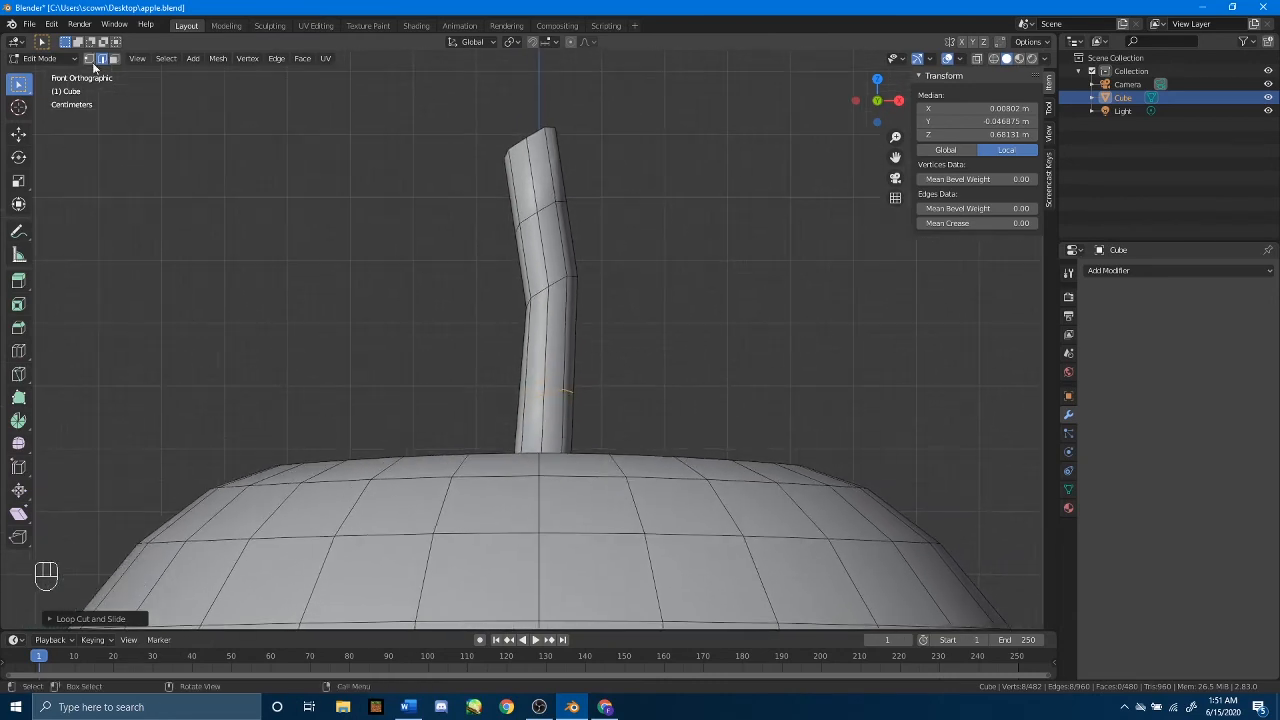
left_click(89, 60)
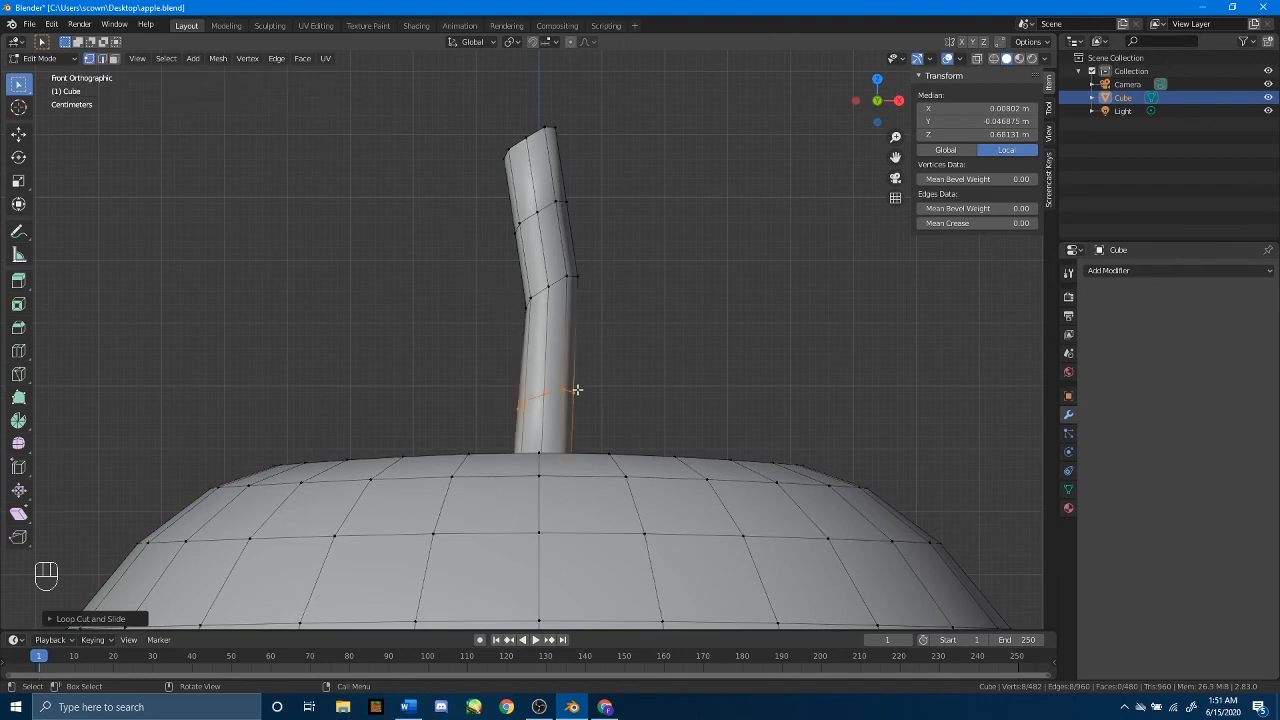
scroll(744, 381, "up", 1)
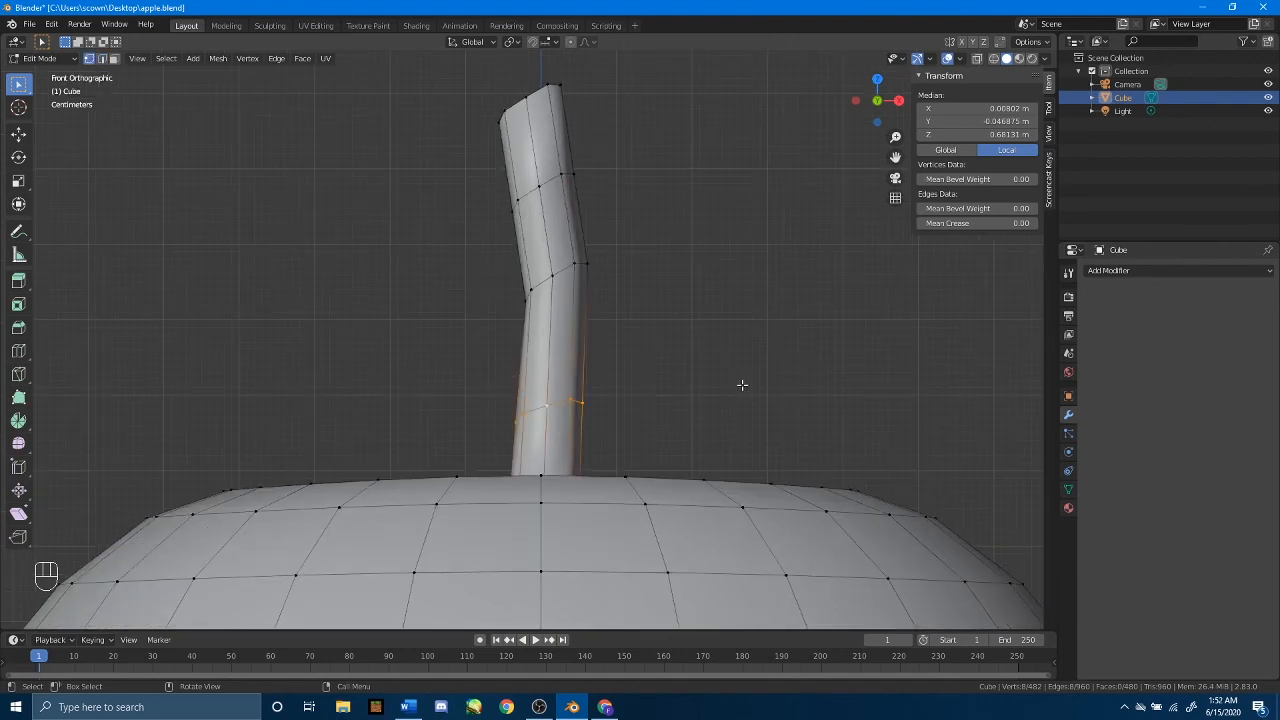
key("s")
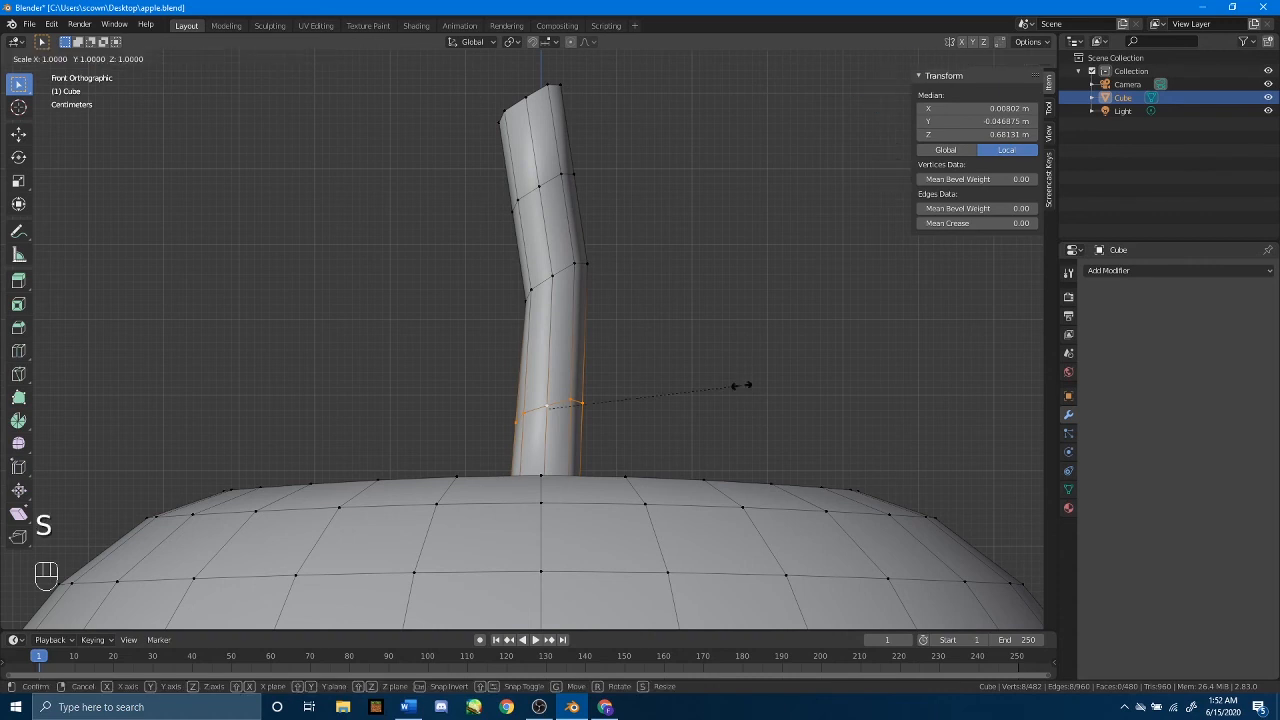
key("z")
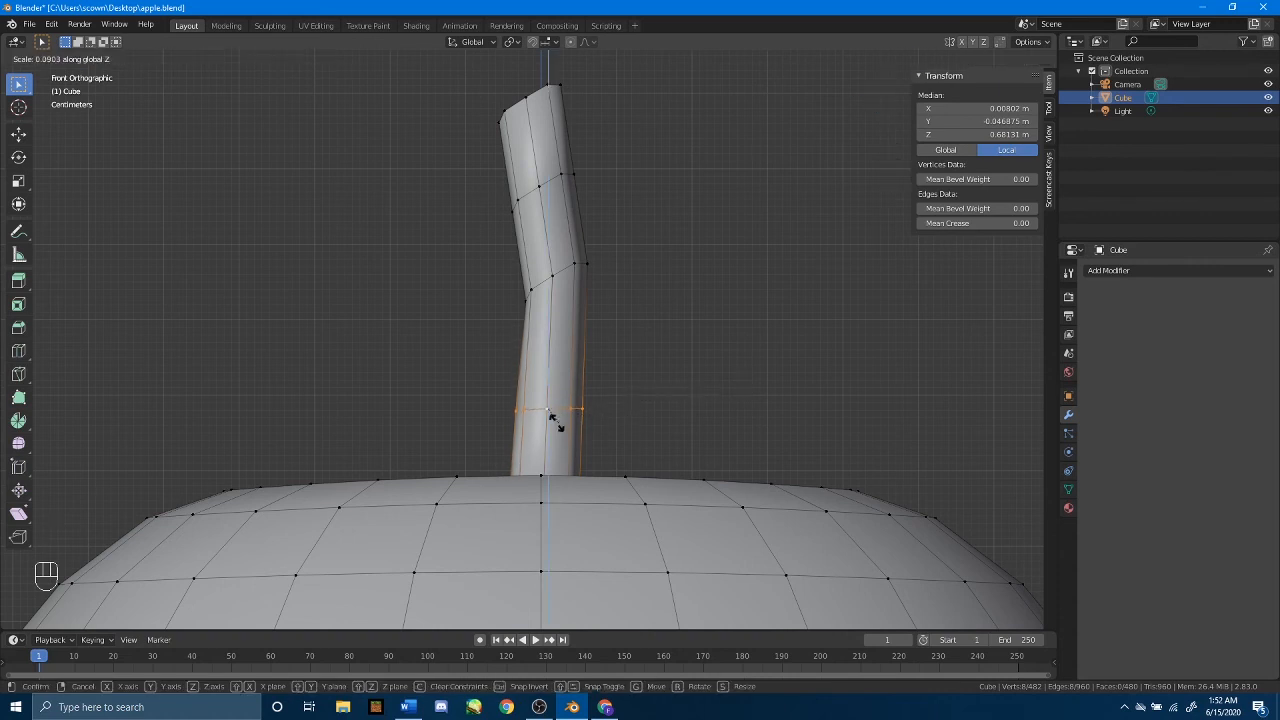
left_click(546, 415)
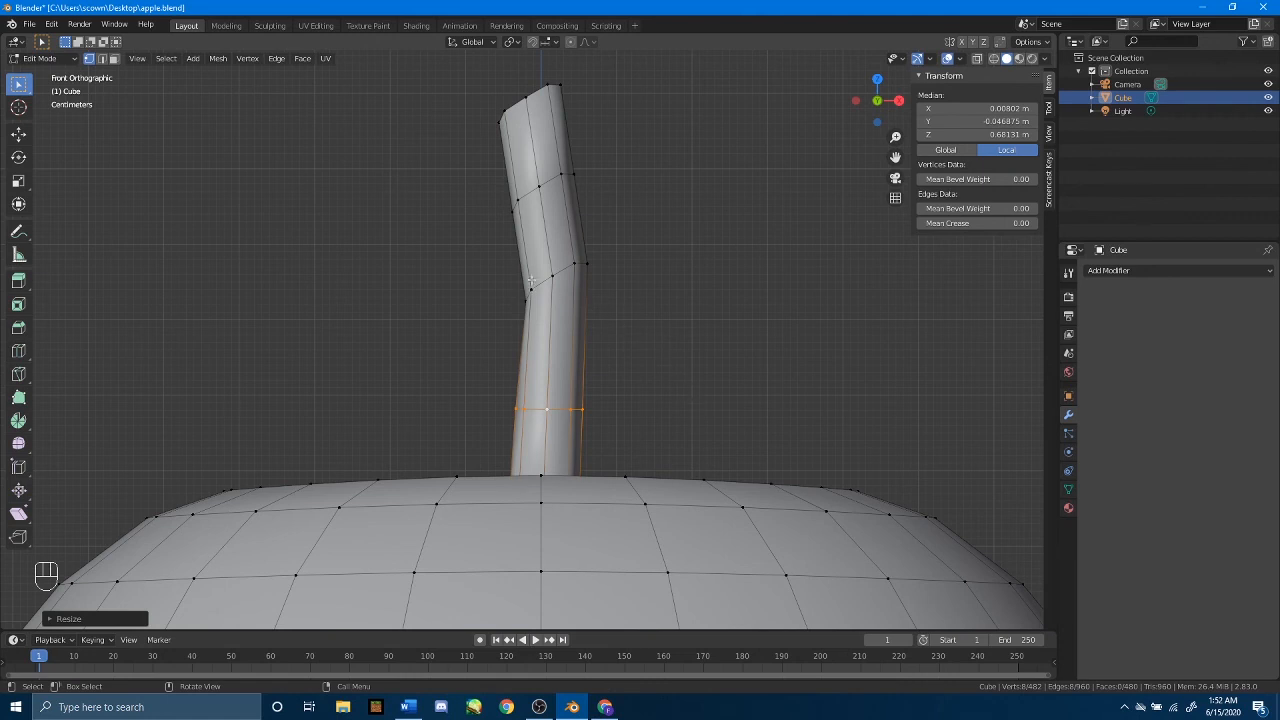
Select the loop at the stem's bend, scale it down along Z, and edge-slide it toward the base by about 0.10.
left_click(583, 265, "alt")
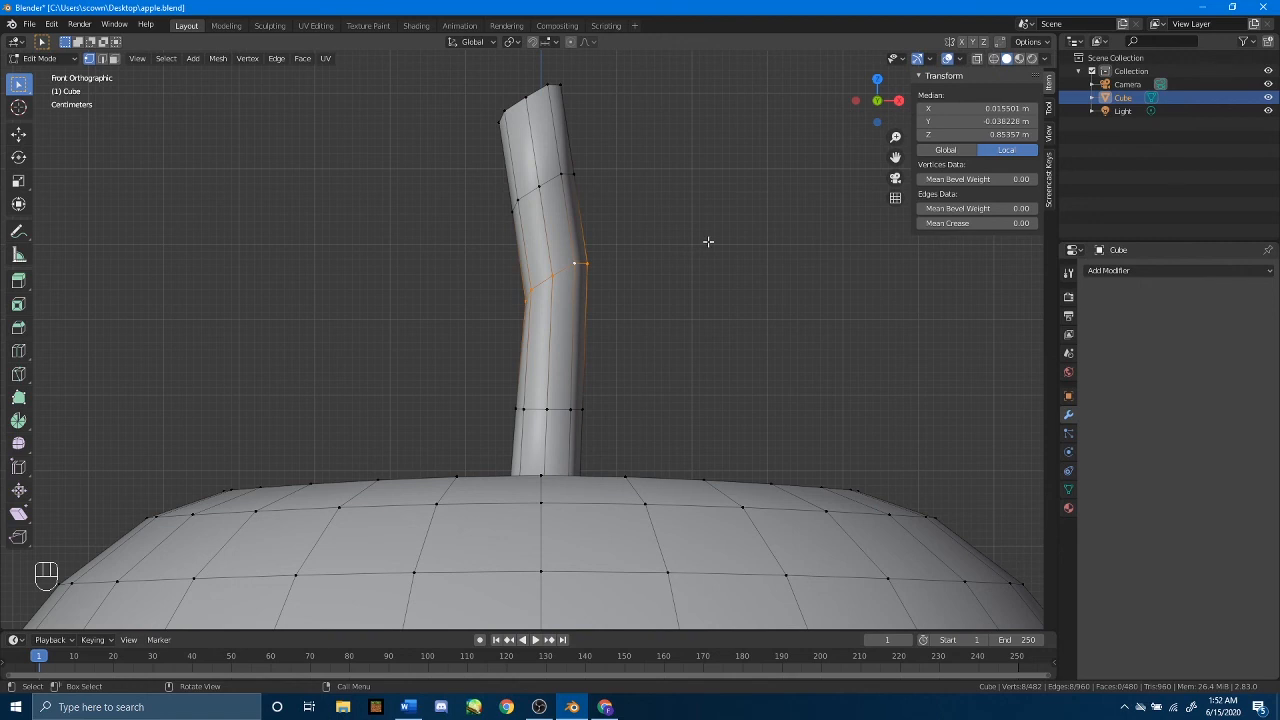
key("s")
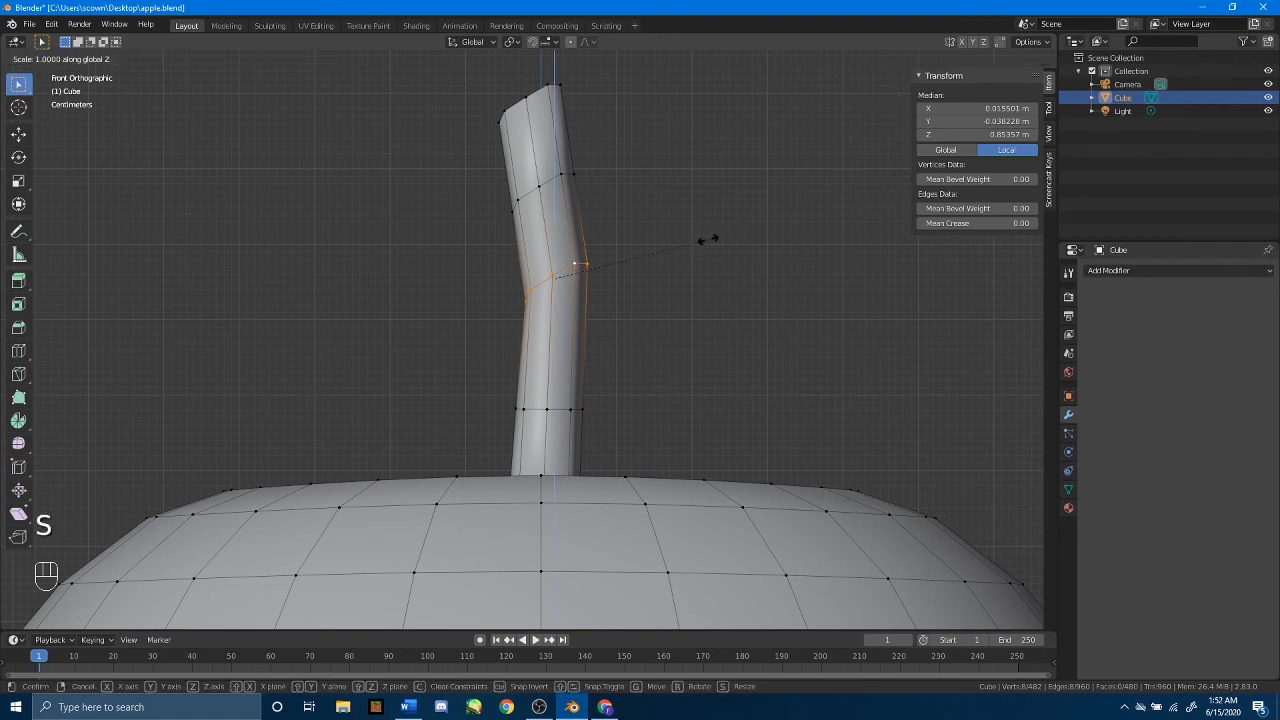
left_click(641, 247)
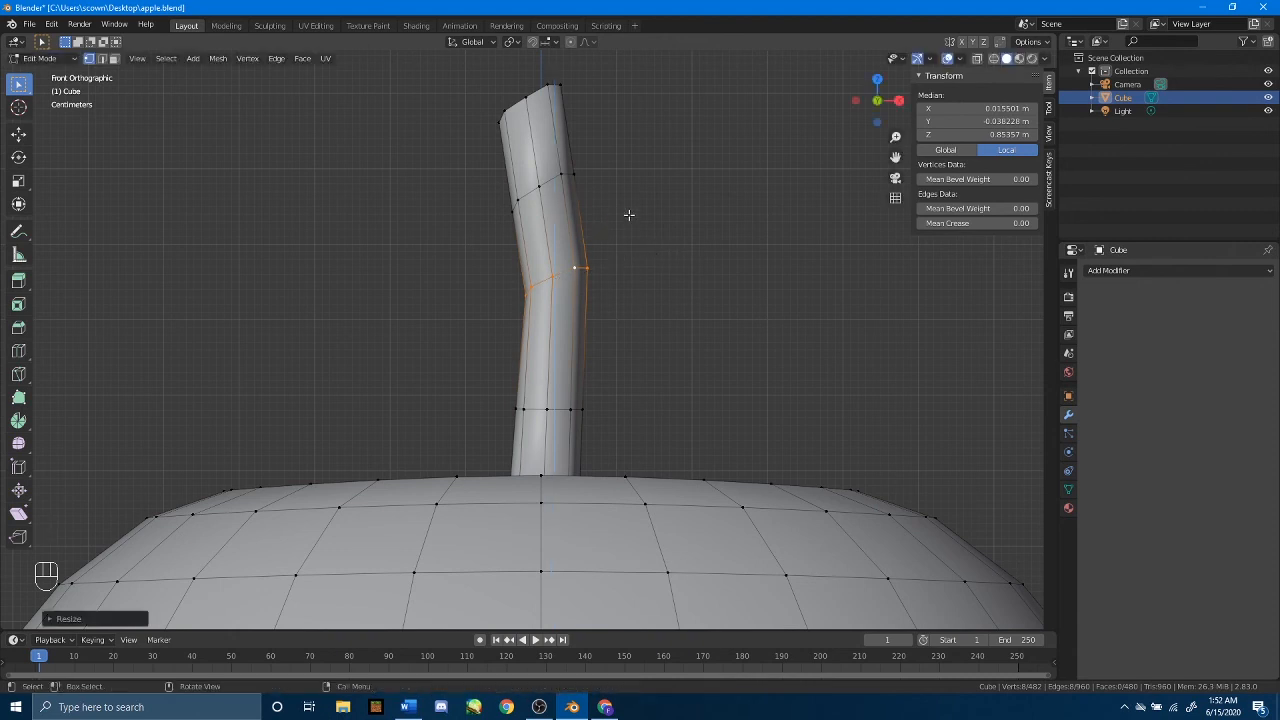
key("g")
key("g")
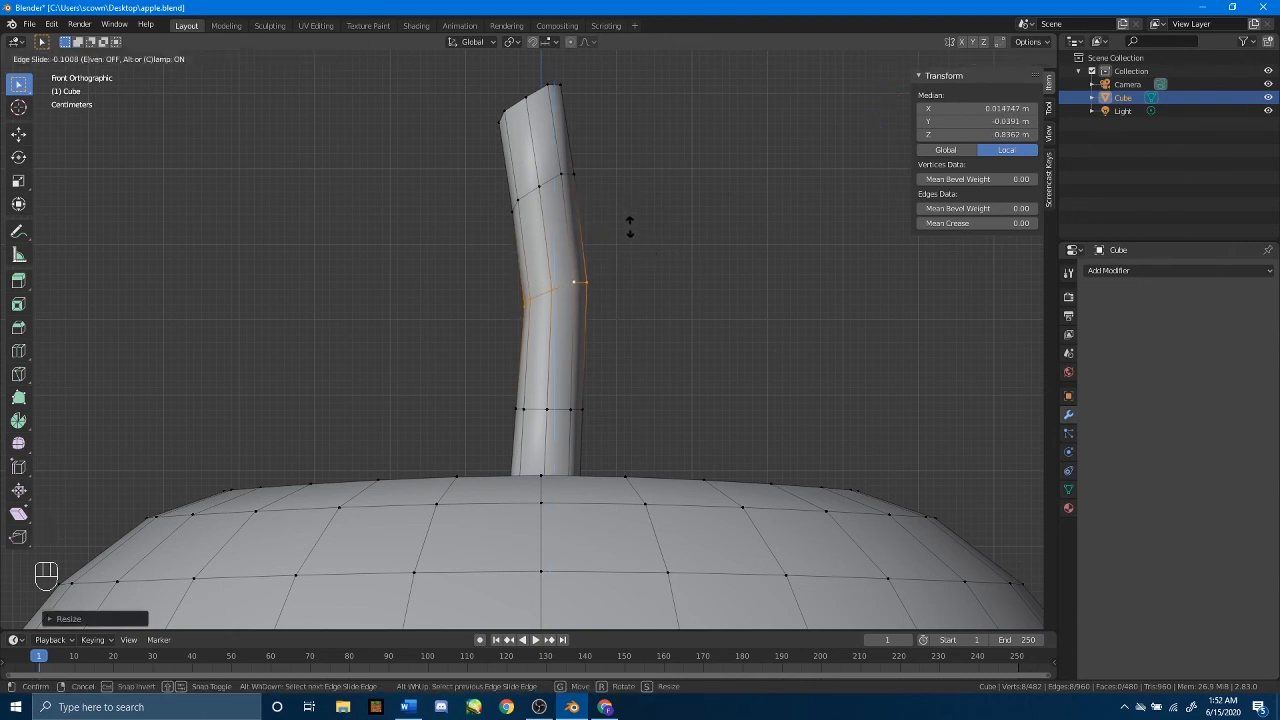
left_click(630, 228)
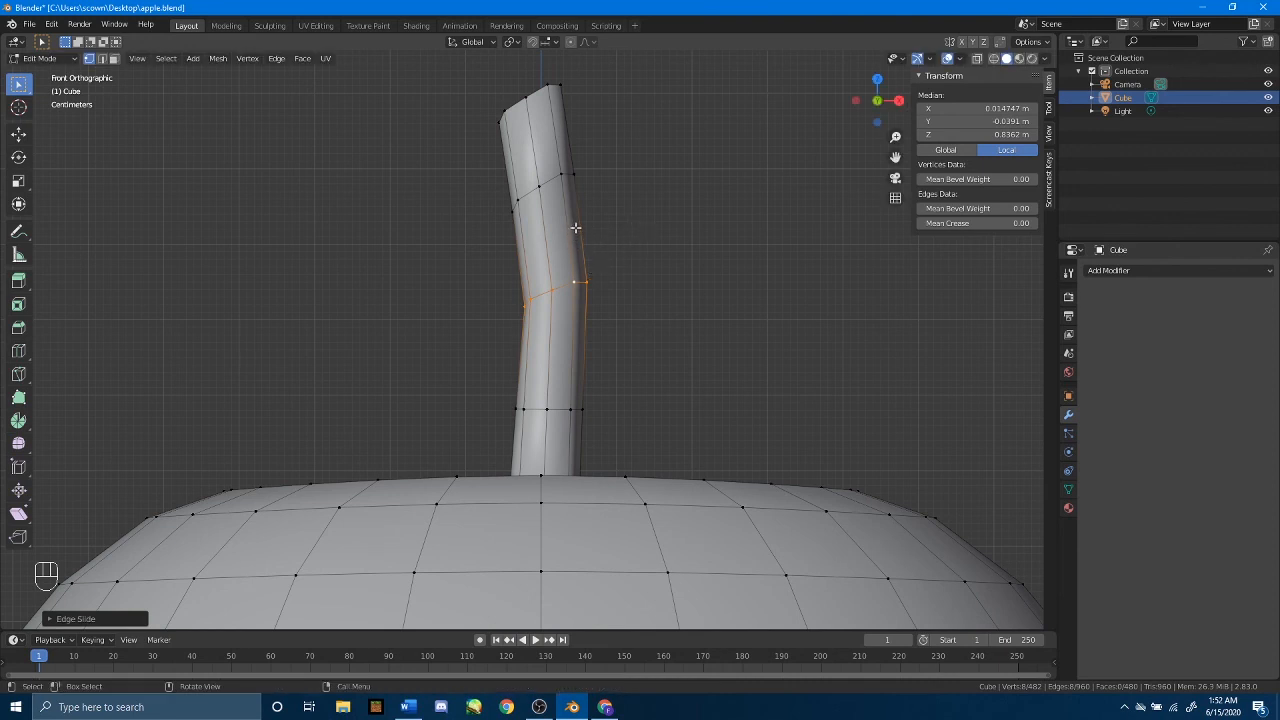
Select the upper stem loop, scale it along Z to about 0.65, and shift it slightly along X.
key("alt")
left_click(551, 178, "alt")
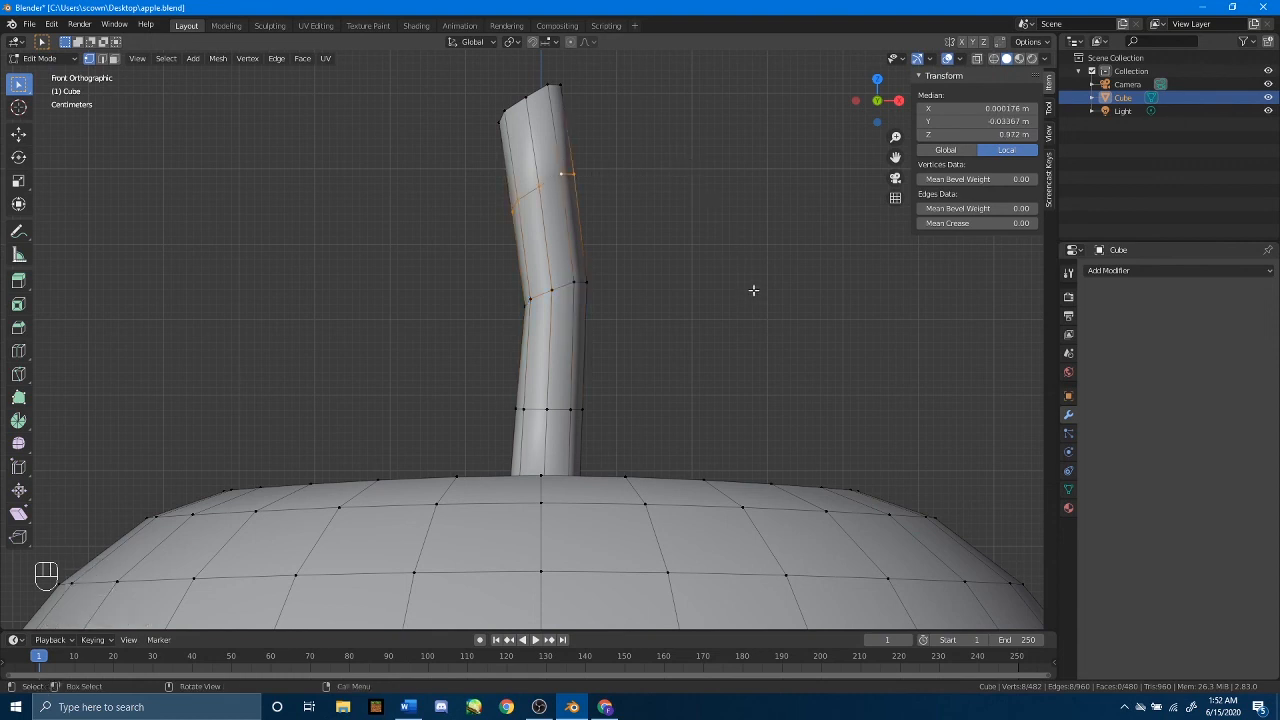
key("s")
key("z")
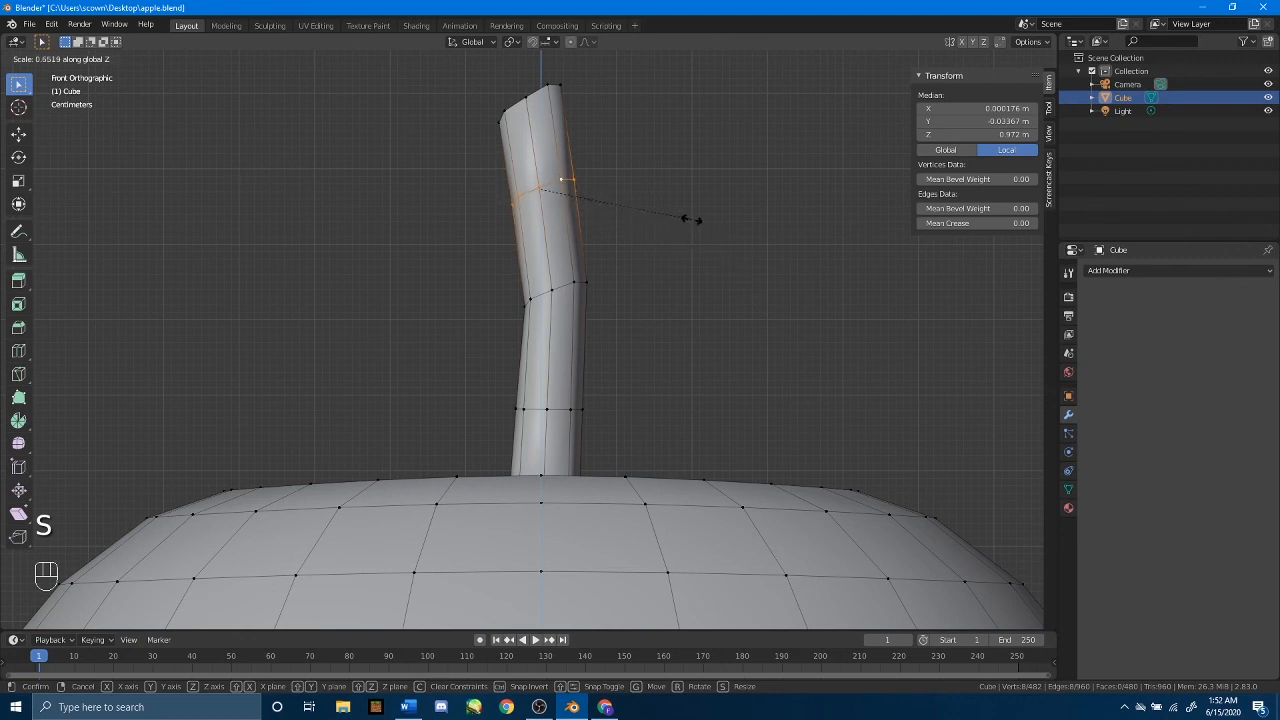
left_click(690, 219)
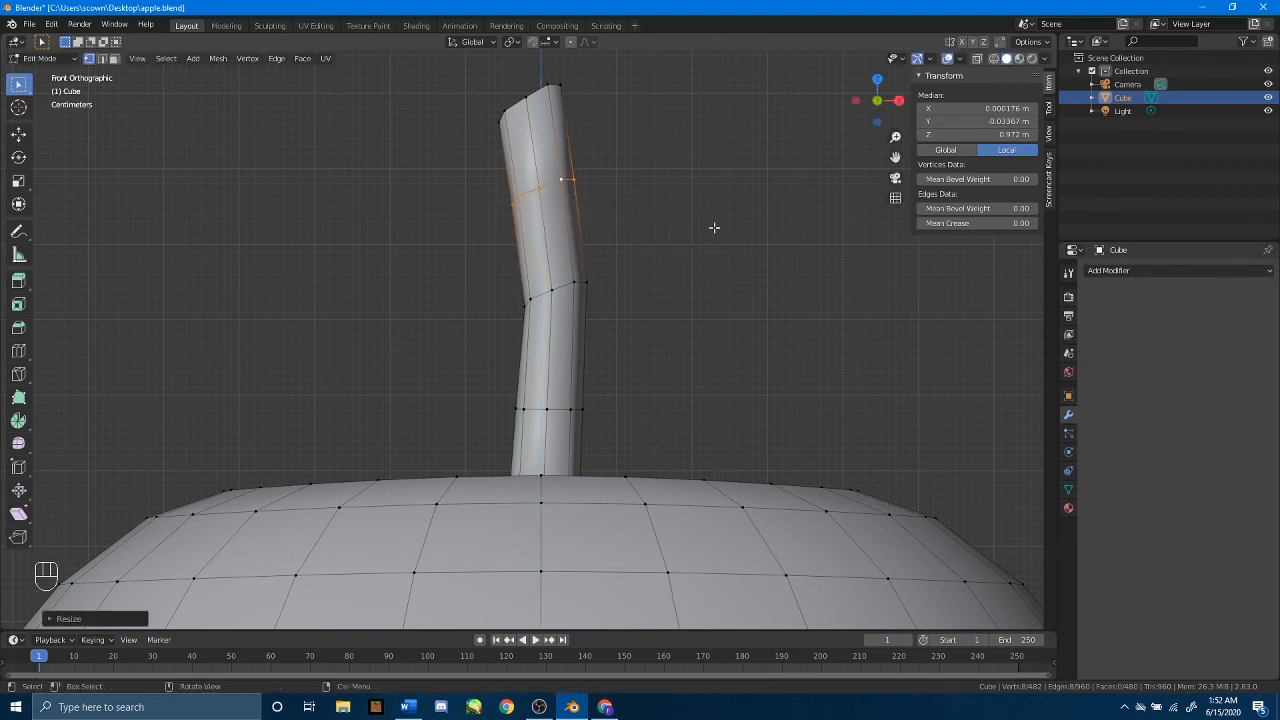
left_click(18, 133)
left_click_drag(588, 190, 597, 191)
left_click(649, 169)
Inspect the reshaped stem and the whole apple from several angles.
scroll(648, 180, "down", 5)
middle_click_drag(645, 184, 608, 302)
scroll(625, 320, "down", 6)
middle_click_drag(666, 380, 682, 298)
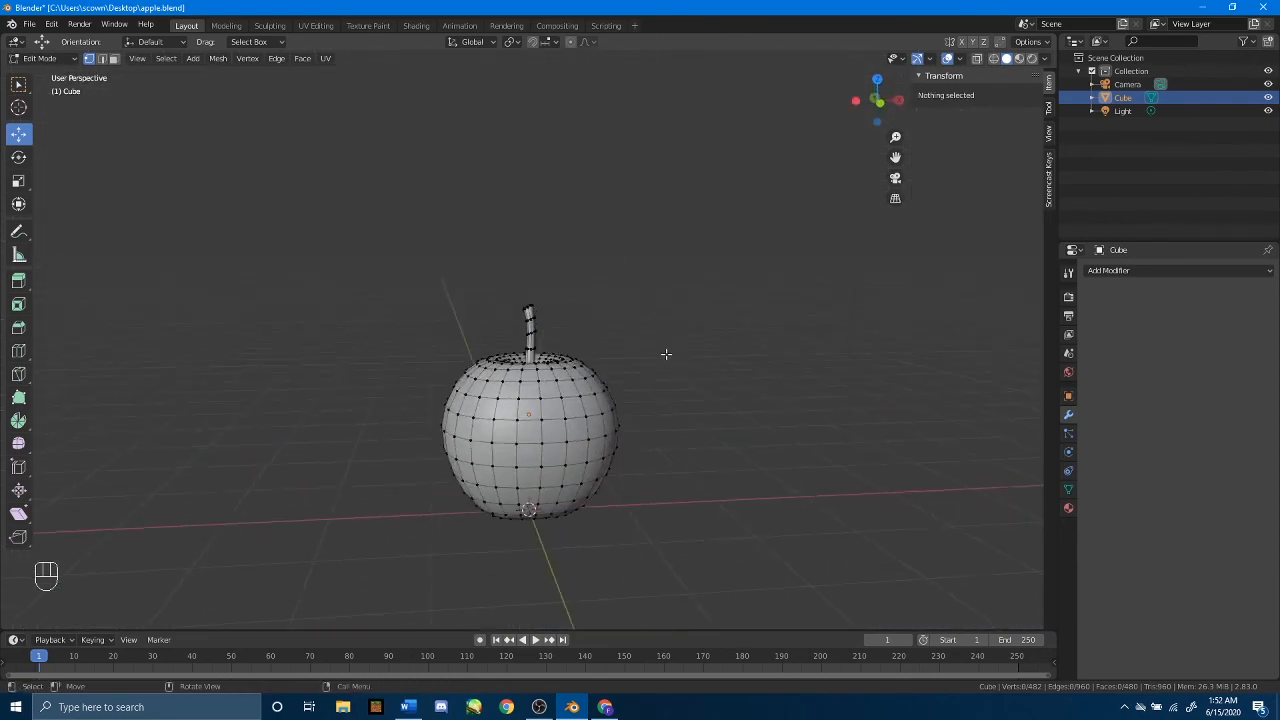
scroll(670, 352, "up", 6)
middle_click_drag(674, 351, 636, 398)
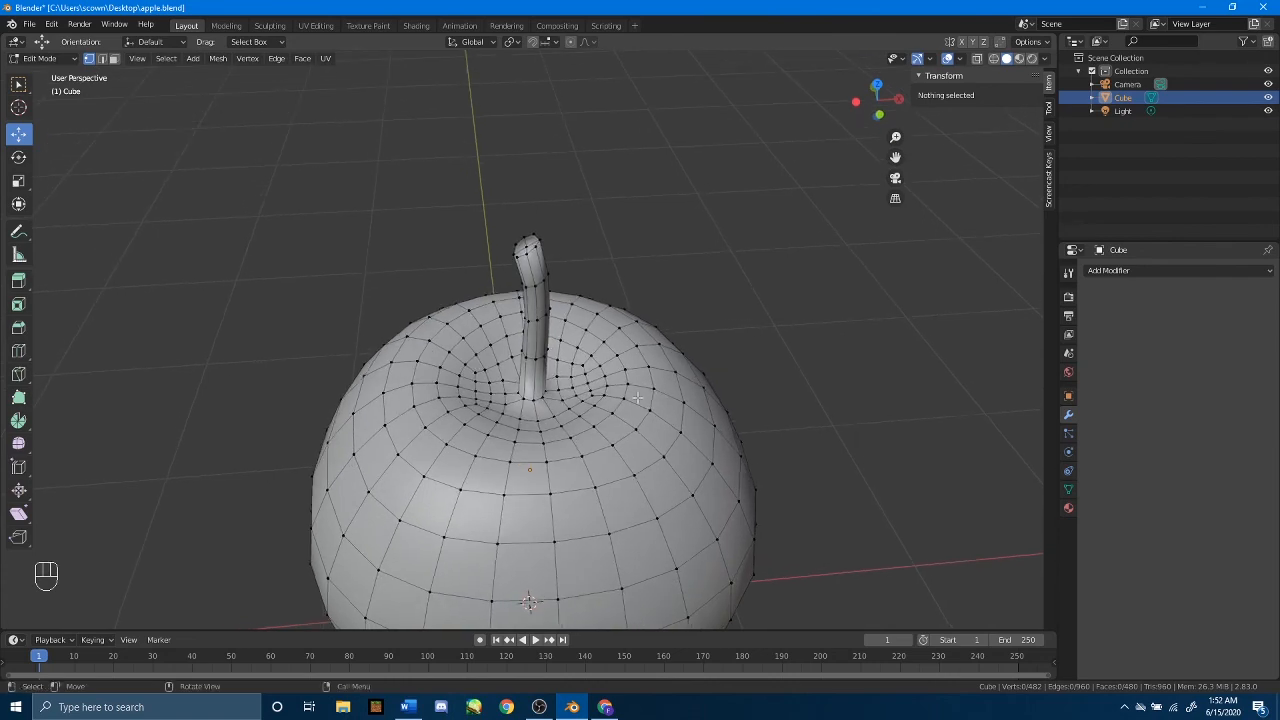
Select the ring of edges around the stem's base and move it down along Z to about 0.436 m.
left_click(101, 58)
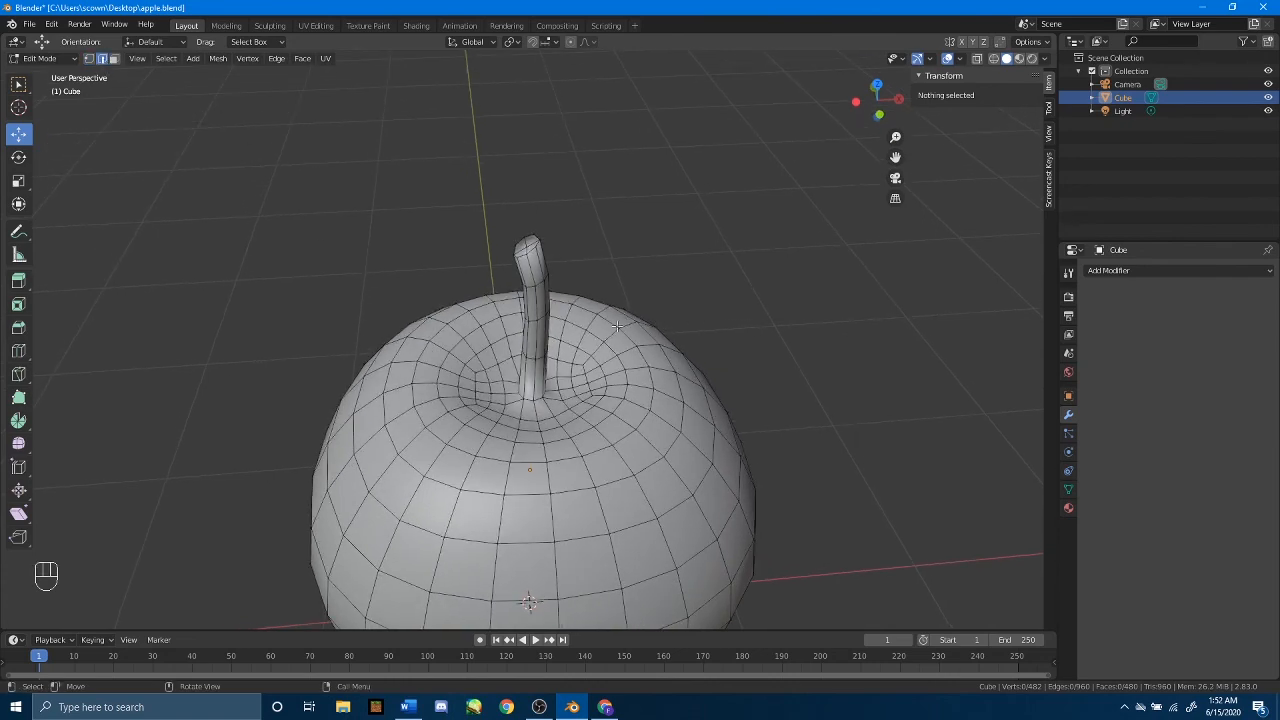
key("alt")
left_click(527, 399, "alt")
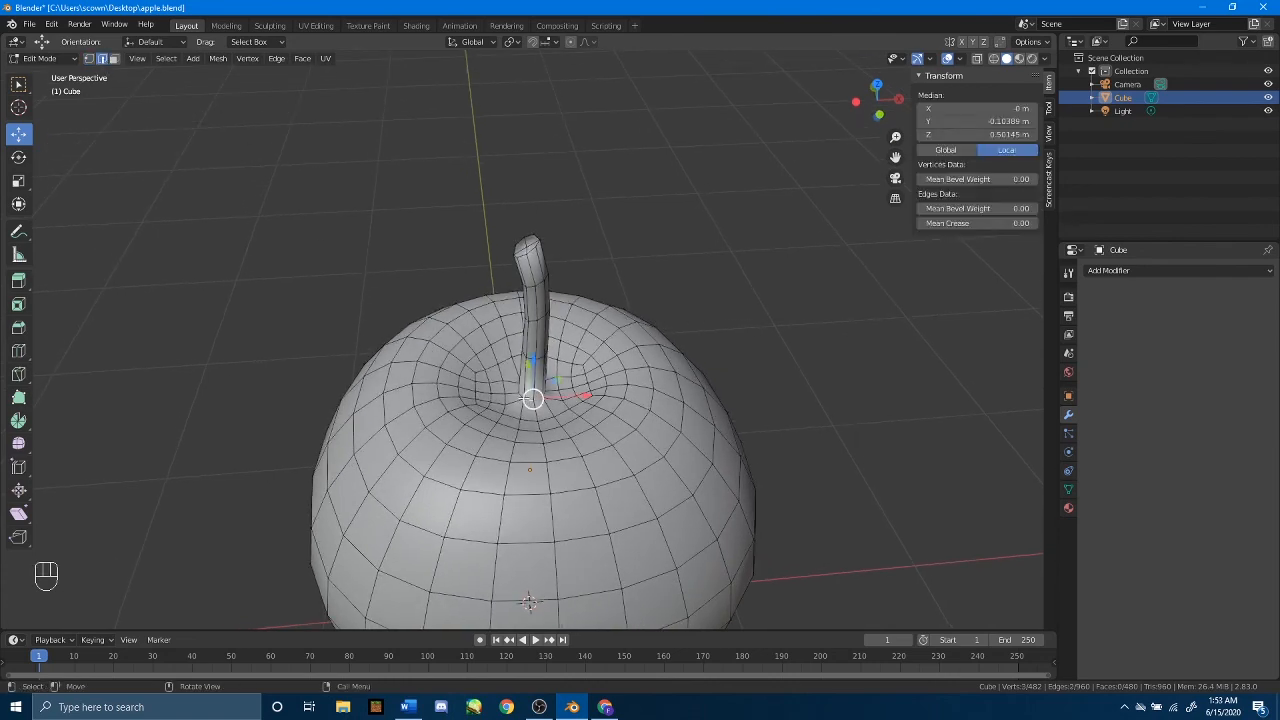
middle_click_drag(527, 399, 520, 380)
left_click(88, 58)
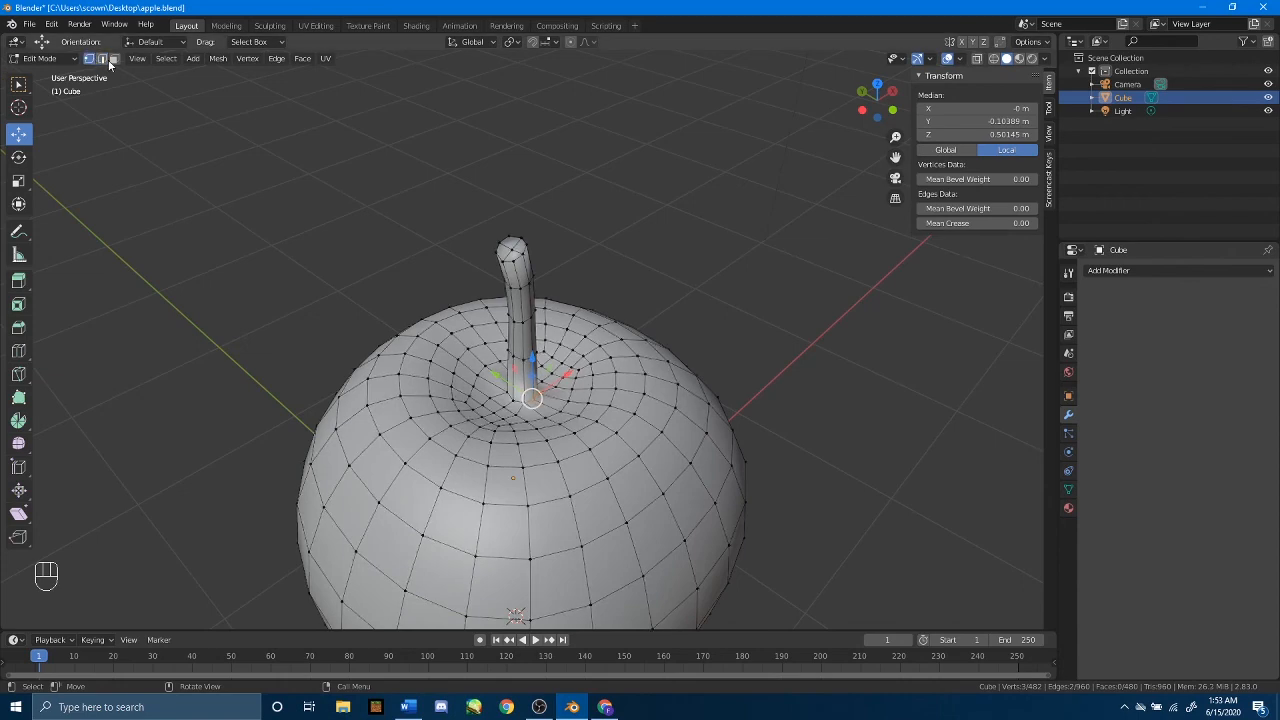
left_click(102, 59)
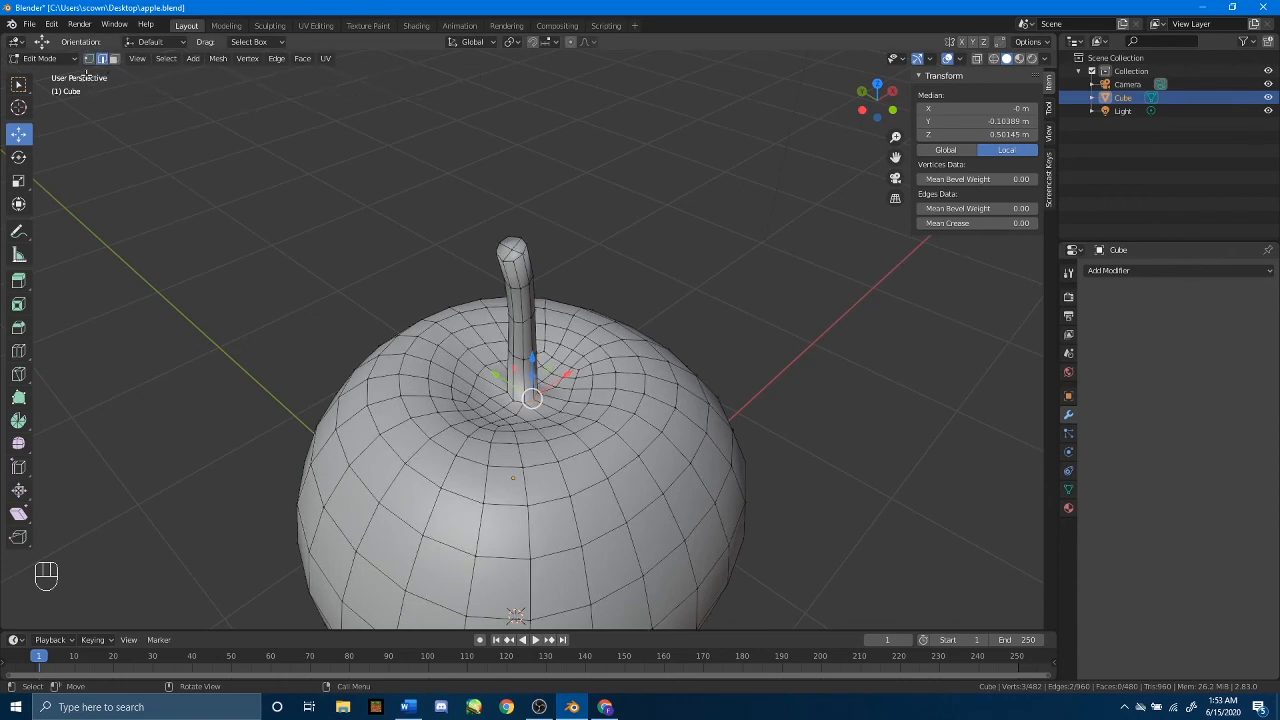
left_click(19, 86)
middle_click_drag(519, 400, 675, 392)
left_click(521, 428, "alt+shift")
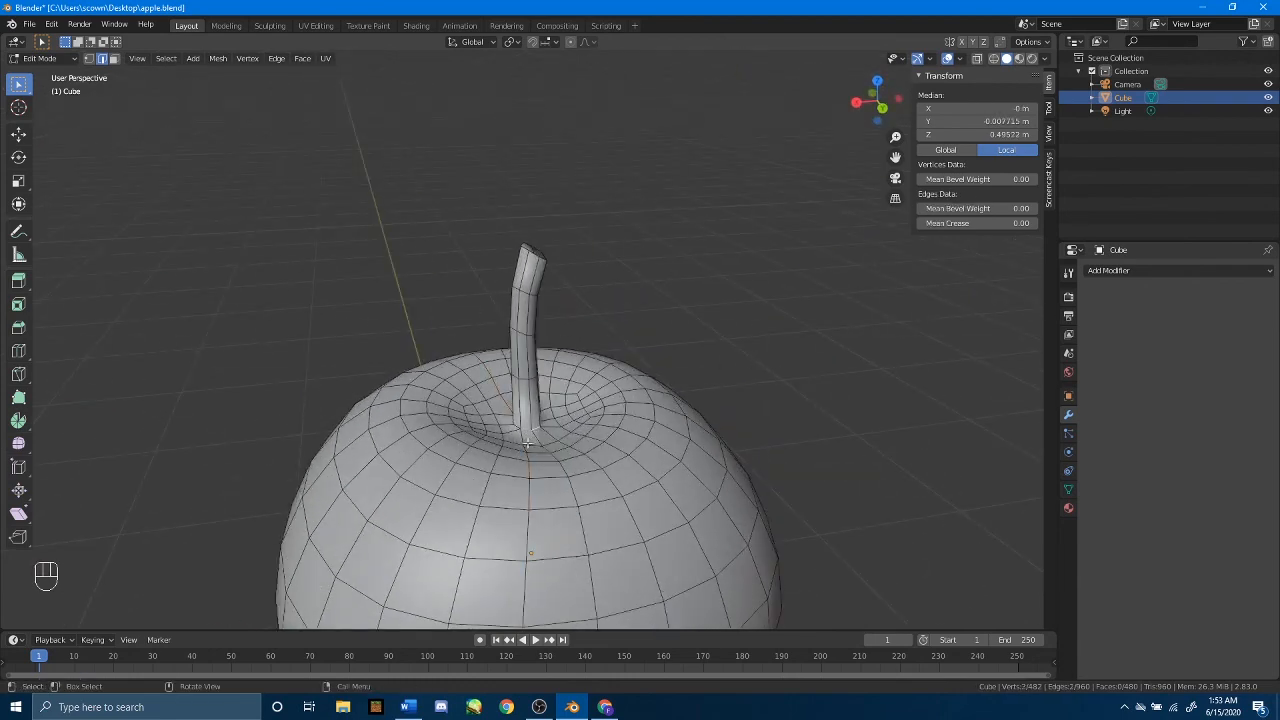
middle_click_drag(527, 442, 709, 444)
left_click(548, 430, "alt+shift")
left_click(539, 416, "alt+shift")
left_click(512, 413, "alt+shift")
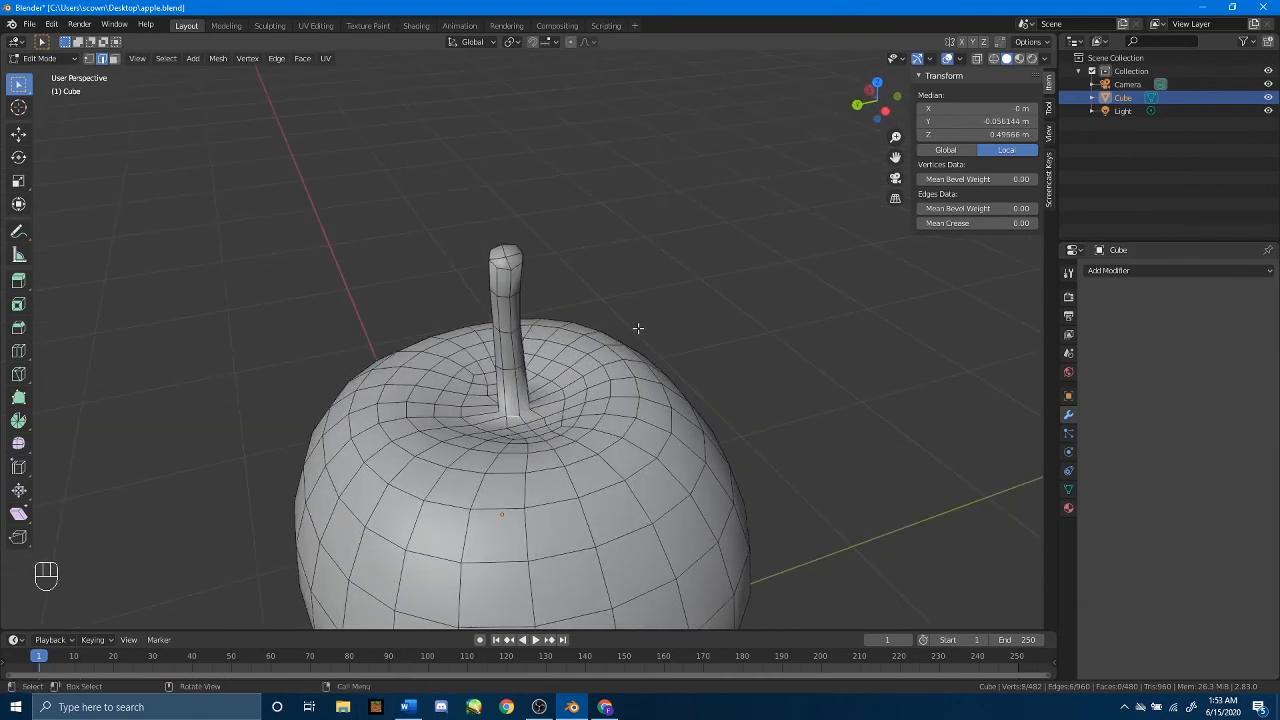
middle_click_drag(638, 328, 592, 302)
left_click(31, 139)
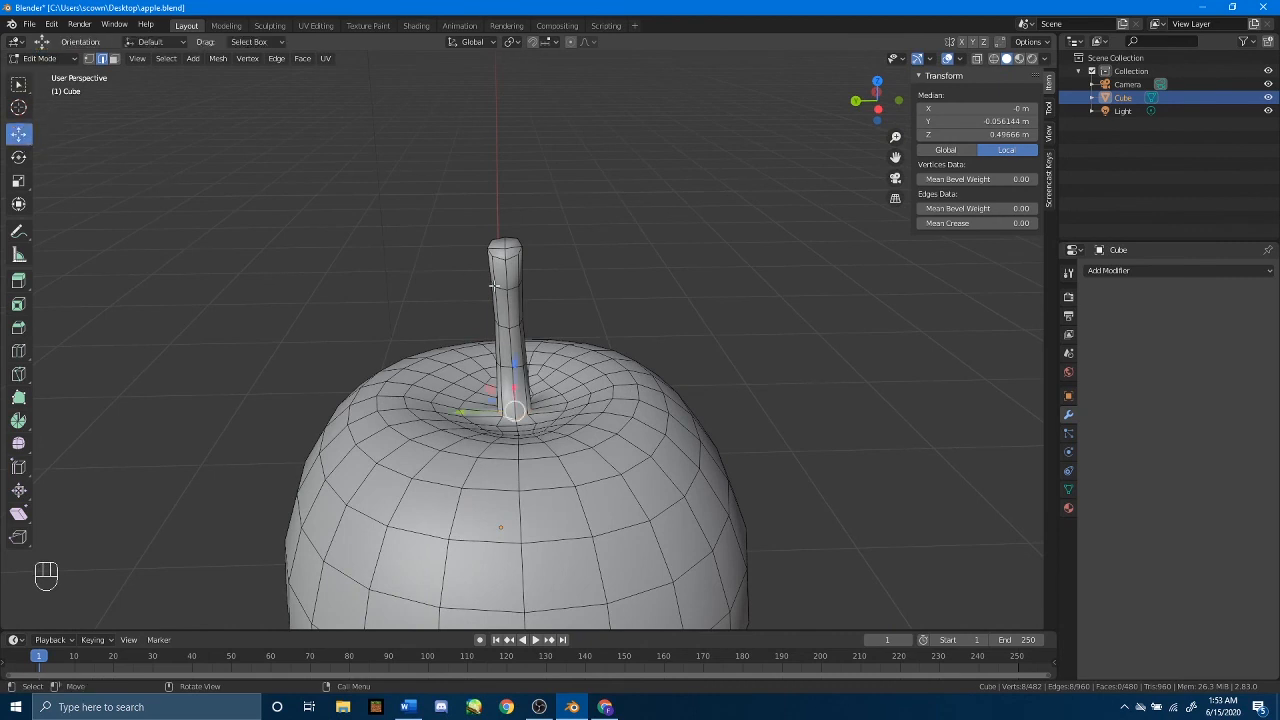
left_click_drag(514, 360, 514, 377)
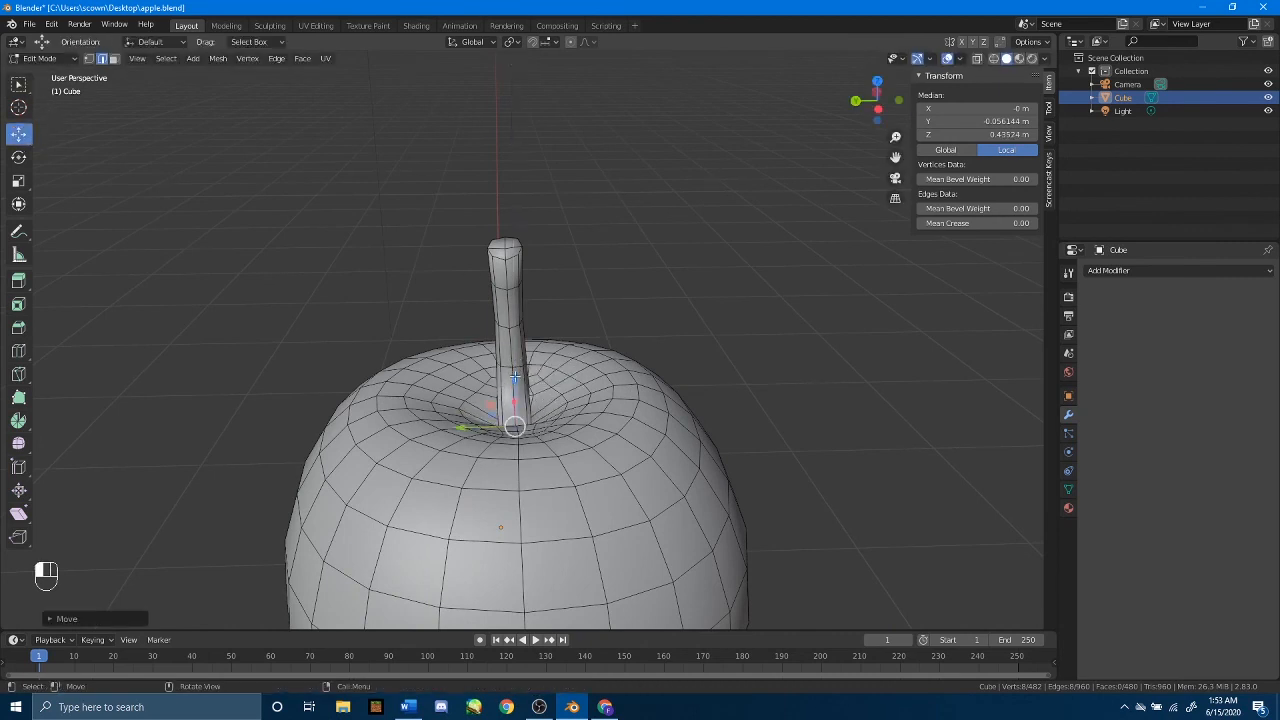
right_click(584, 408)
Clear the edge selection, return to Object Mode, and deselect the apple.
scroll(640, 367, "down", 3)
mouse_move(640, 367)
middle_mouse_down()
mouse_move(677, 437)
mouse_move(763, 398)
mouse_move(716, 436)
mouse_move(605, 407)
mouse_move(791, 374)
mouse_move(686, 363)
mouse_move(671, 398)
mouse_move(809, 403)
mouse_move(537, 423)
mouse_move(346, 403)
mouse_move(654, 391)
mouse_move(645, 405)
mouse_move(638, 387)
mouse_move(656, 367)
middle_mouse_up()
left_click(706, 428)
key("Tab")
scroll(686, 363, "down", 3)
left_click(651, 389)
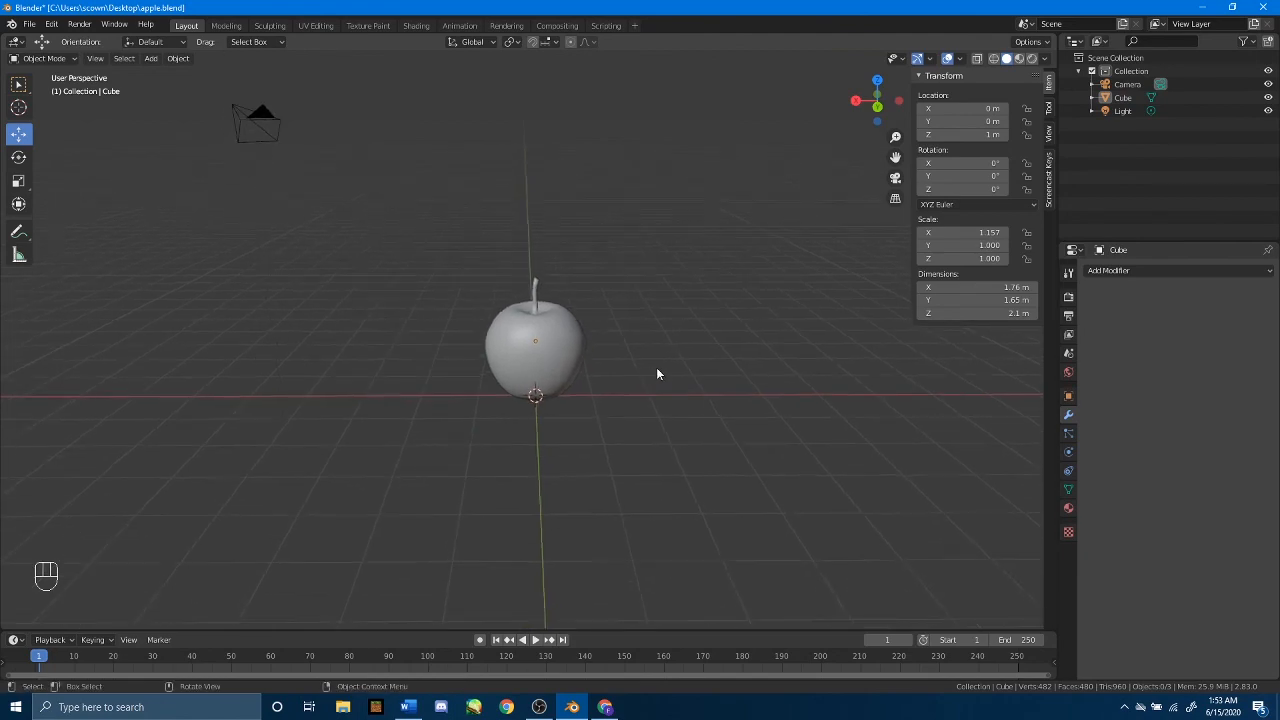